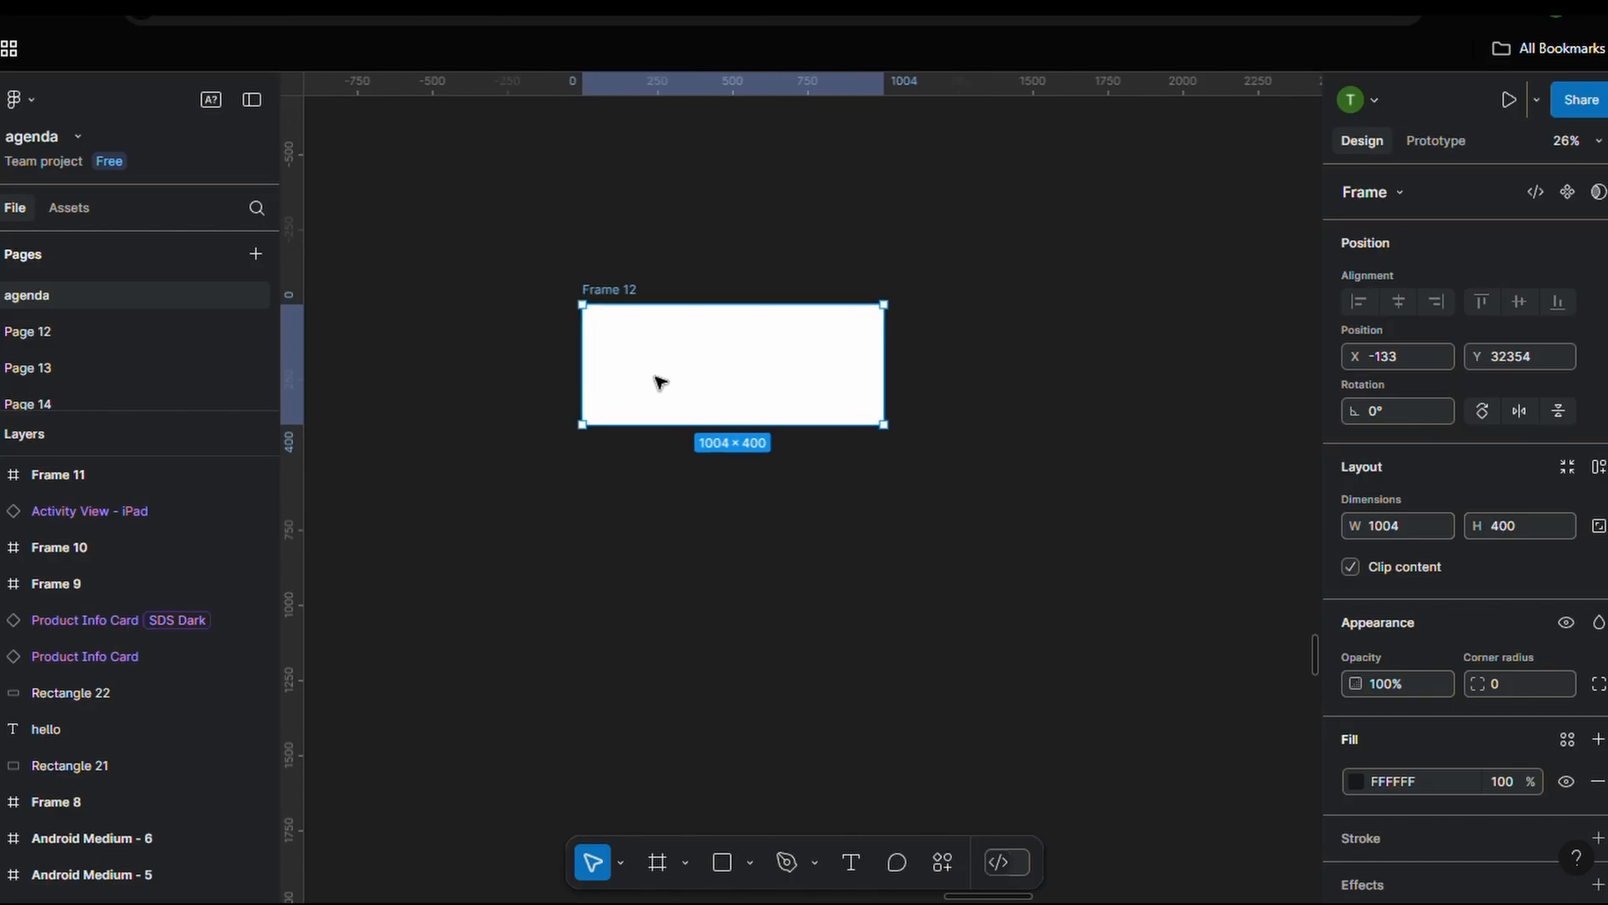
Add the text "Learn more" at font size 96 and centre it inside the white frame
key(t)
click(657, 369)
scroll(1601, 505, down, 3)
click(1562, 492)
click(1528, 807)
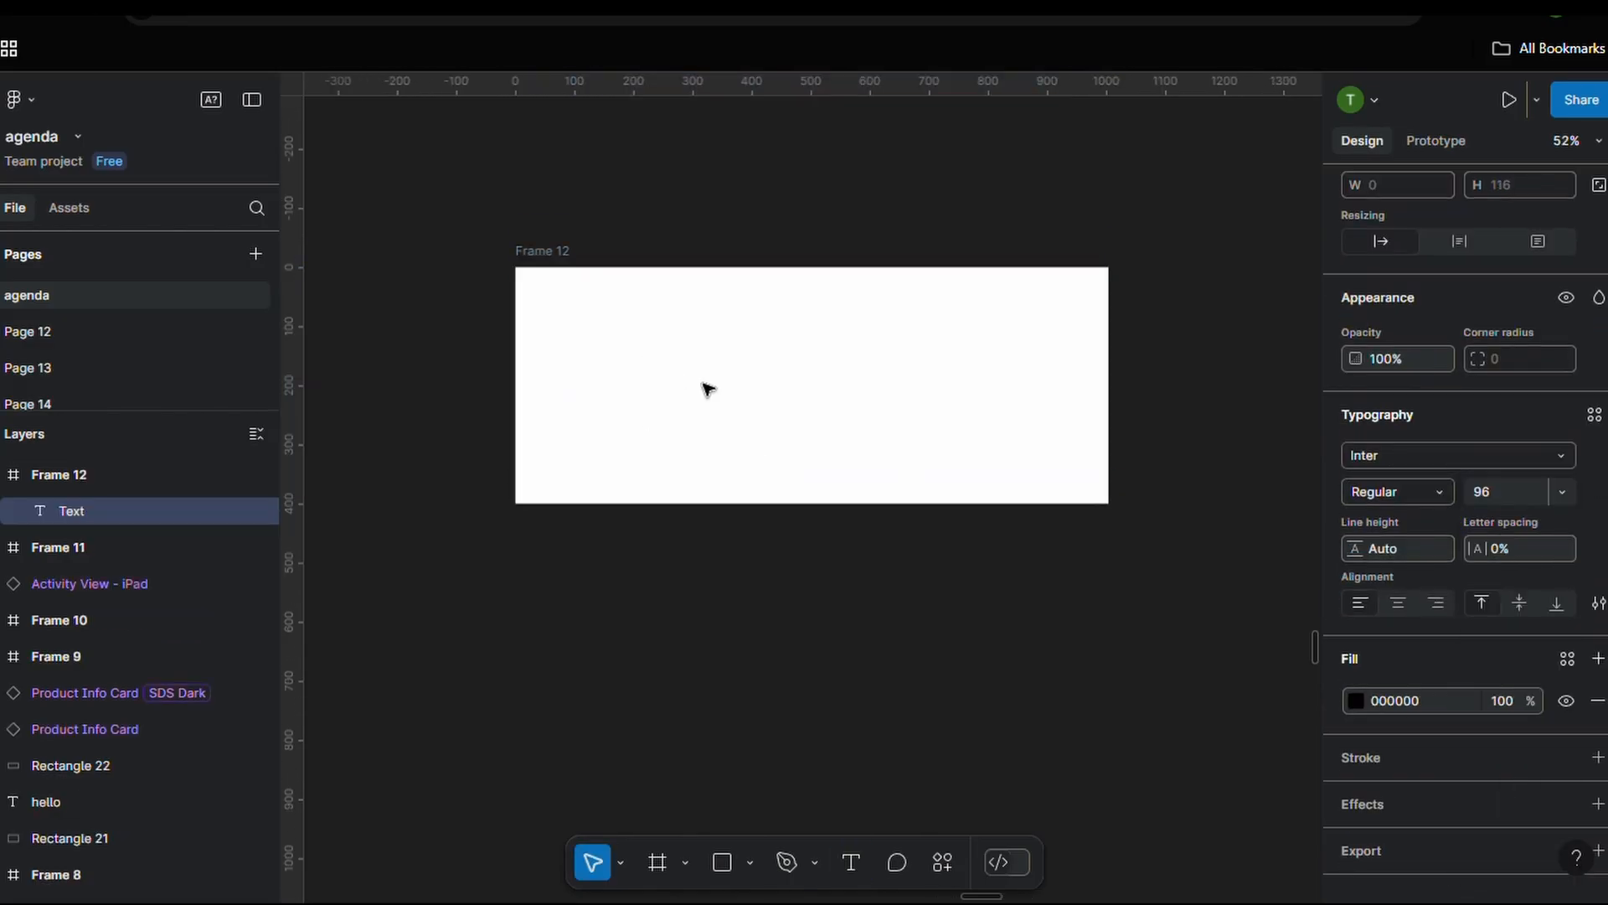
text(Learn more)
key(Escape)
drag(672, 385, 686, 379)
Set the fill of the Learn more frame to the light blue 07CDFC from the page colours
click(544, 251)
click(1355, 493)
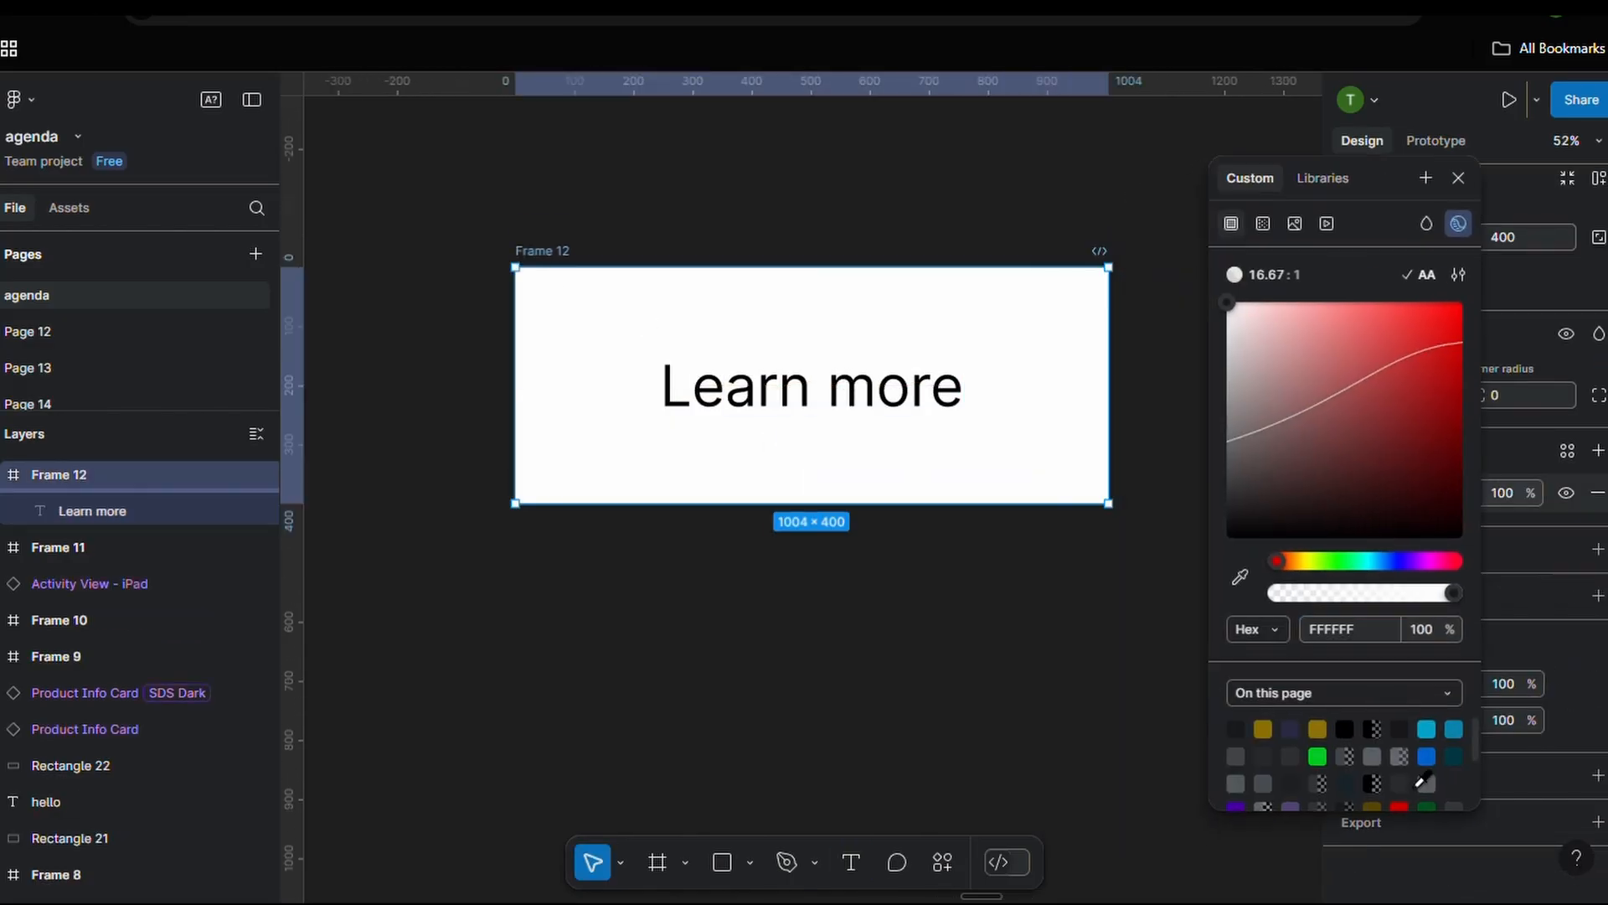
click(1422, 772)
click(1456, 177)
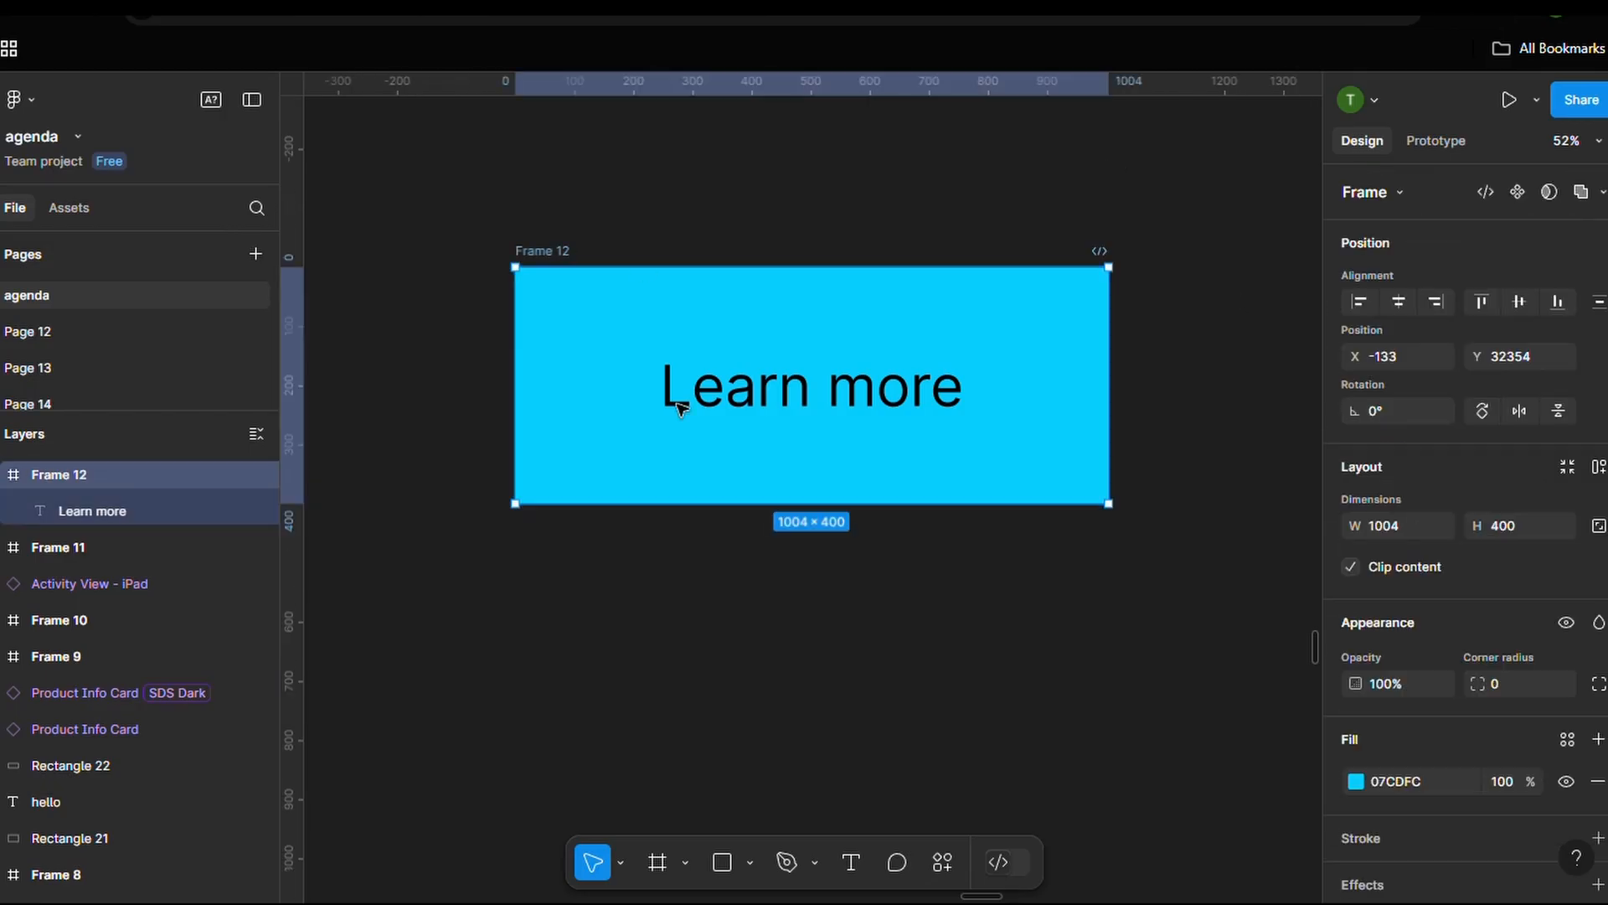
click(809, 612)
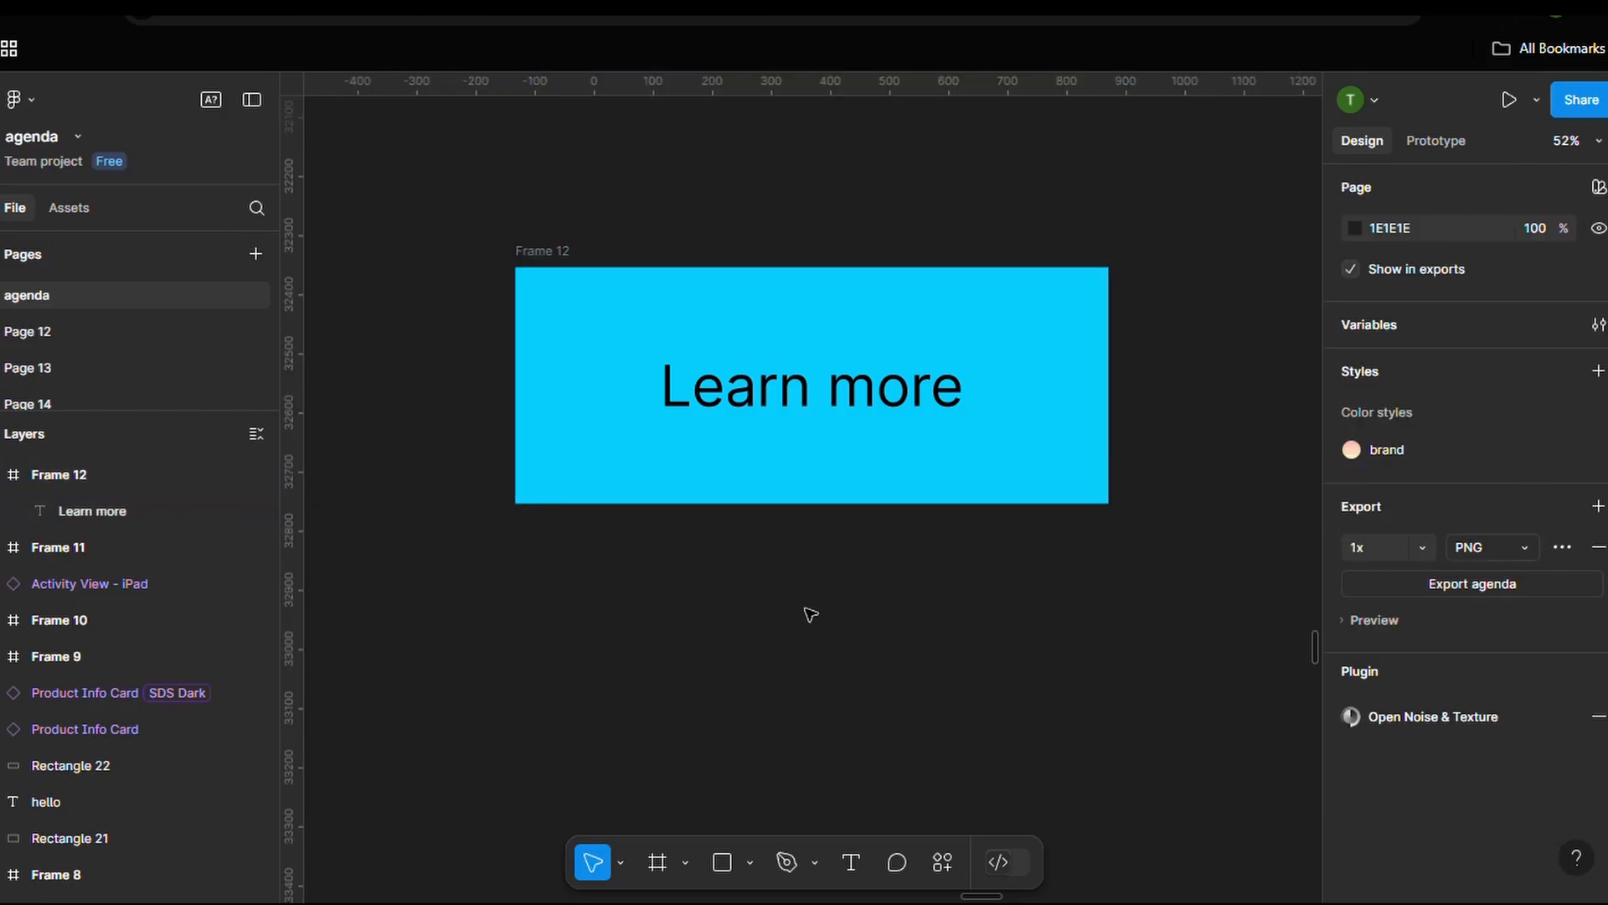
Turn the light blue Learn more frame into a component and add a second variant to it
click(562, 251)
right_click(630, 309)
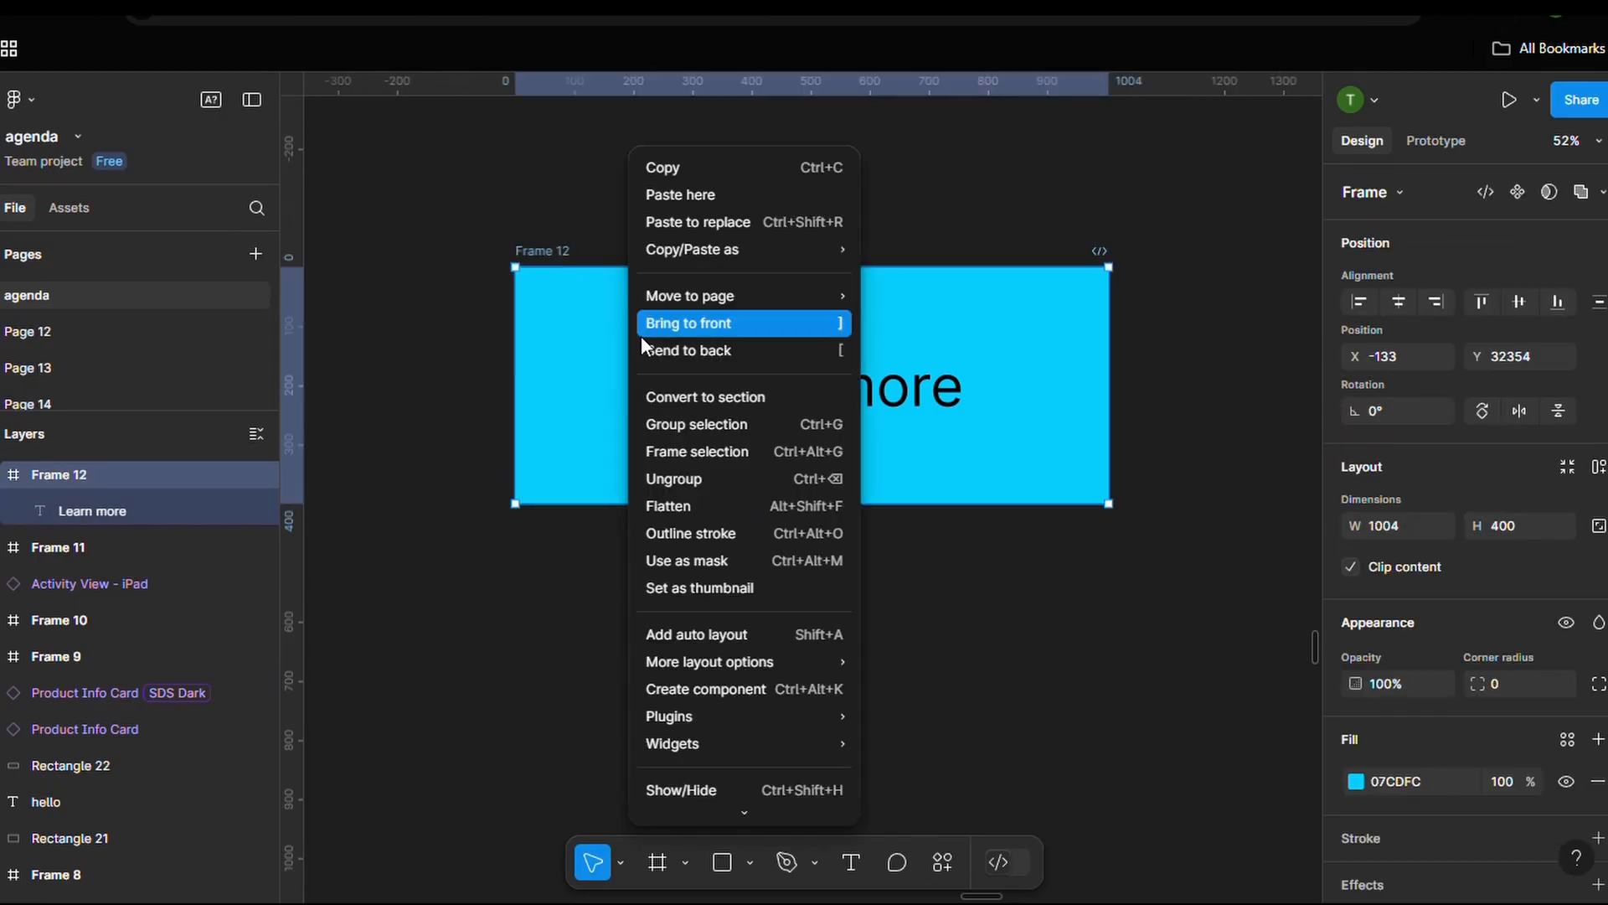
mouse_move(717, 659)
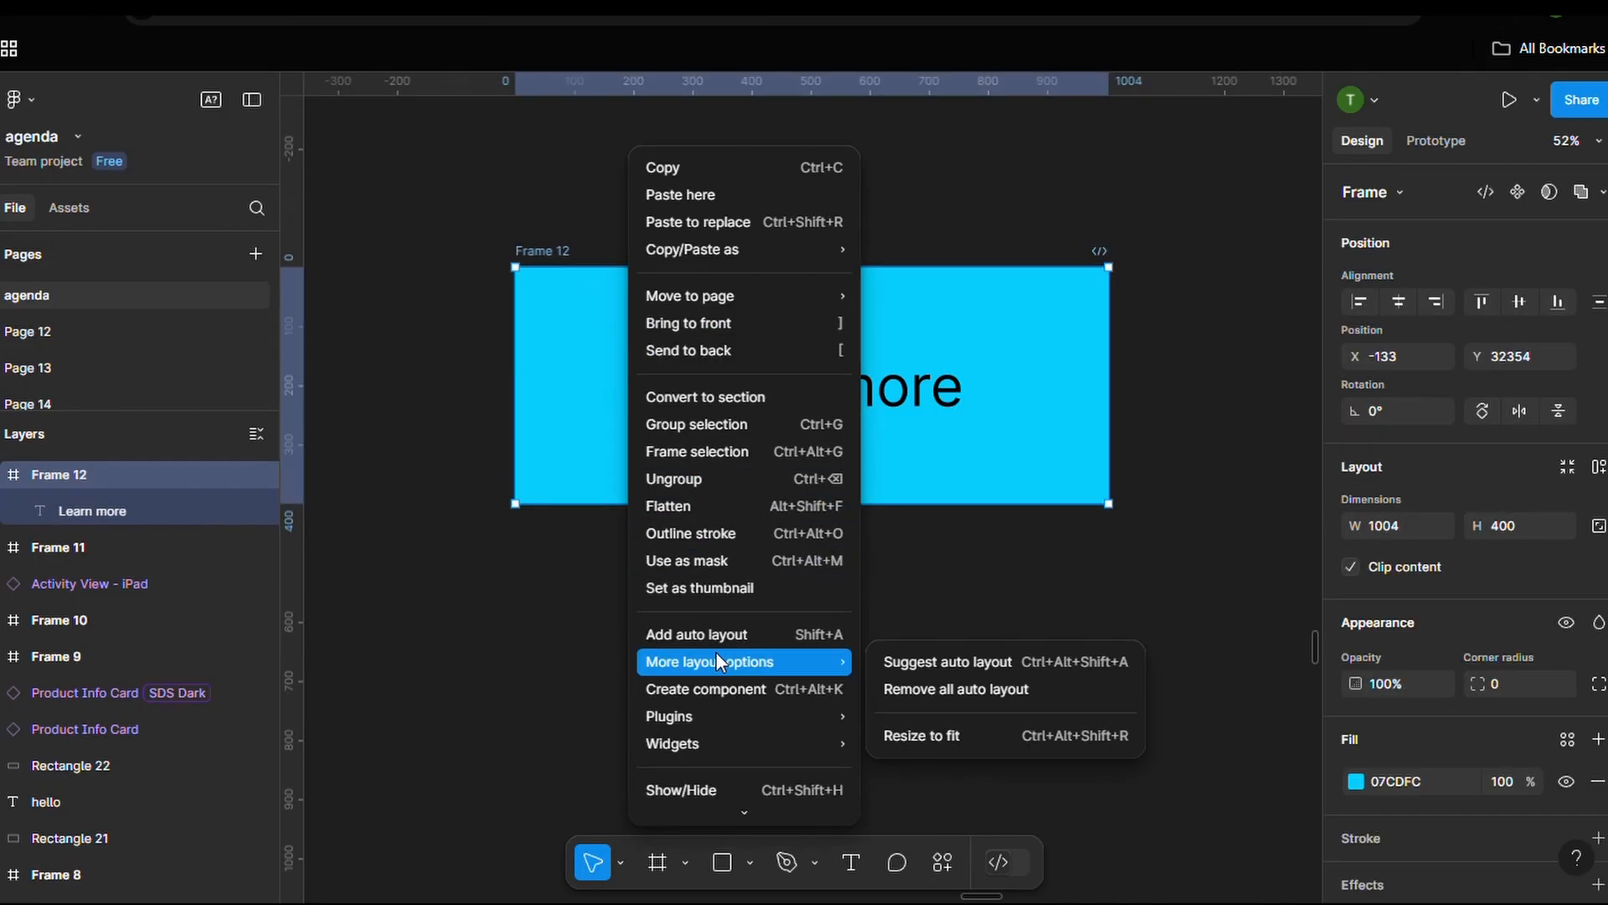
click(797, 690)
key(Escape)
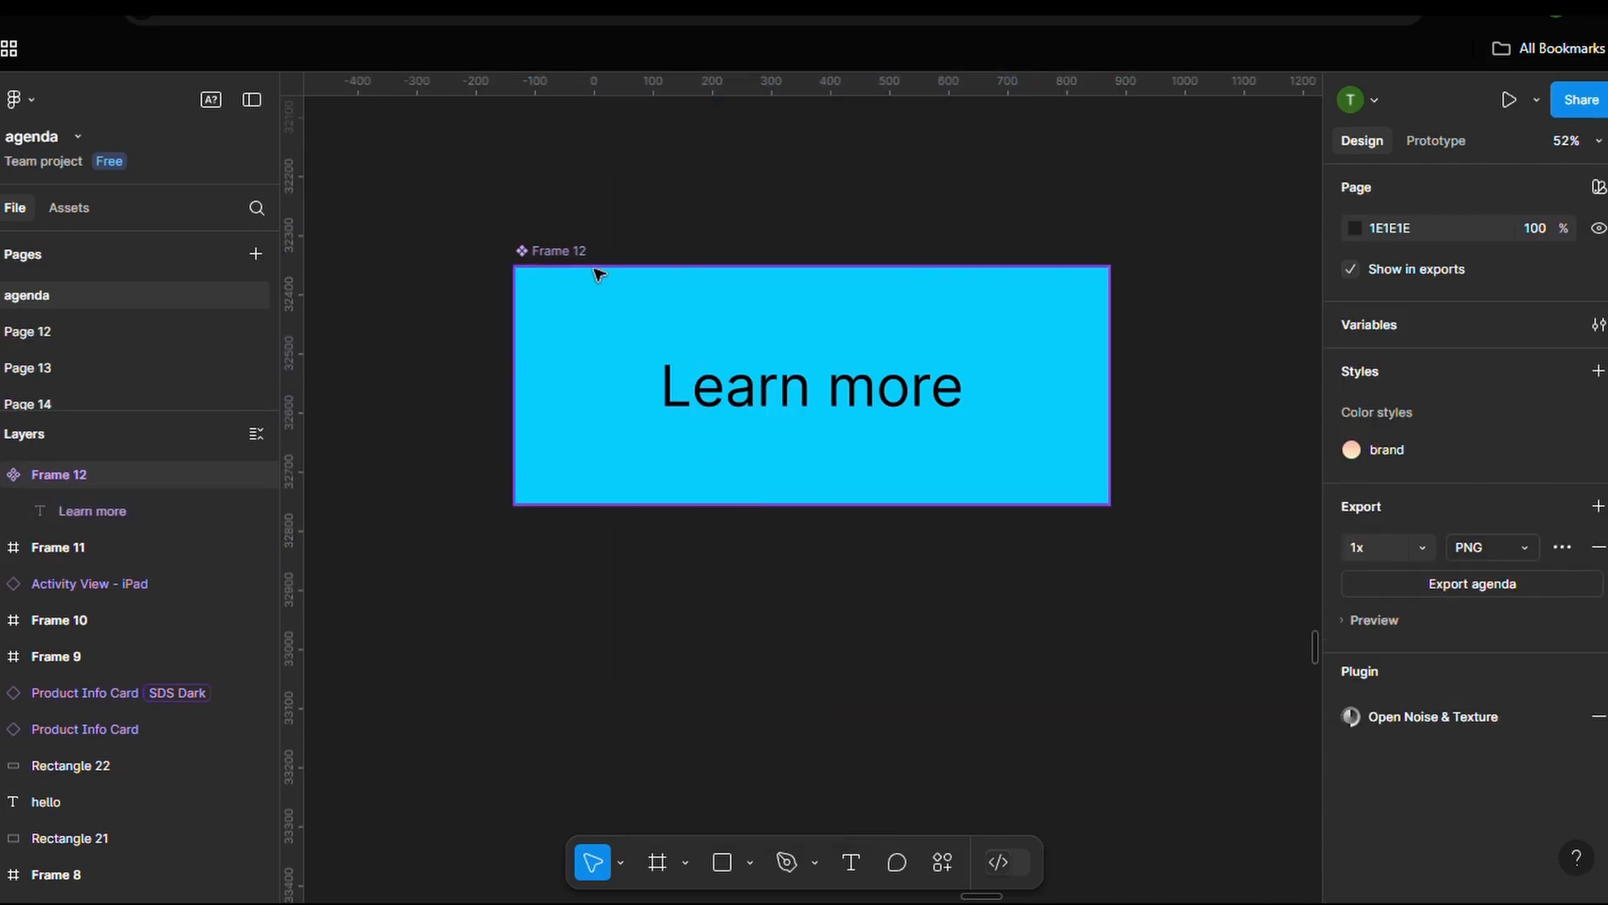
click(582, 251)
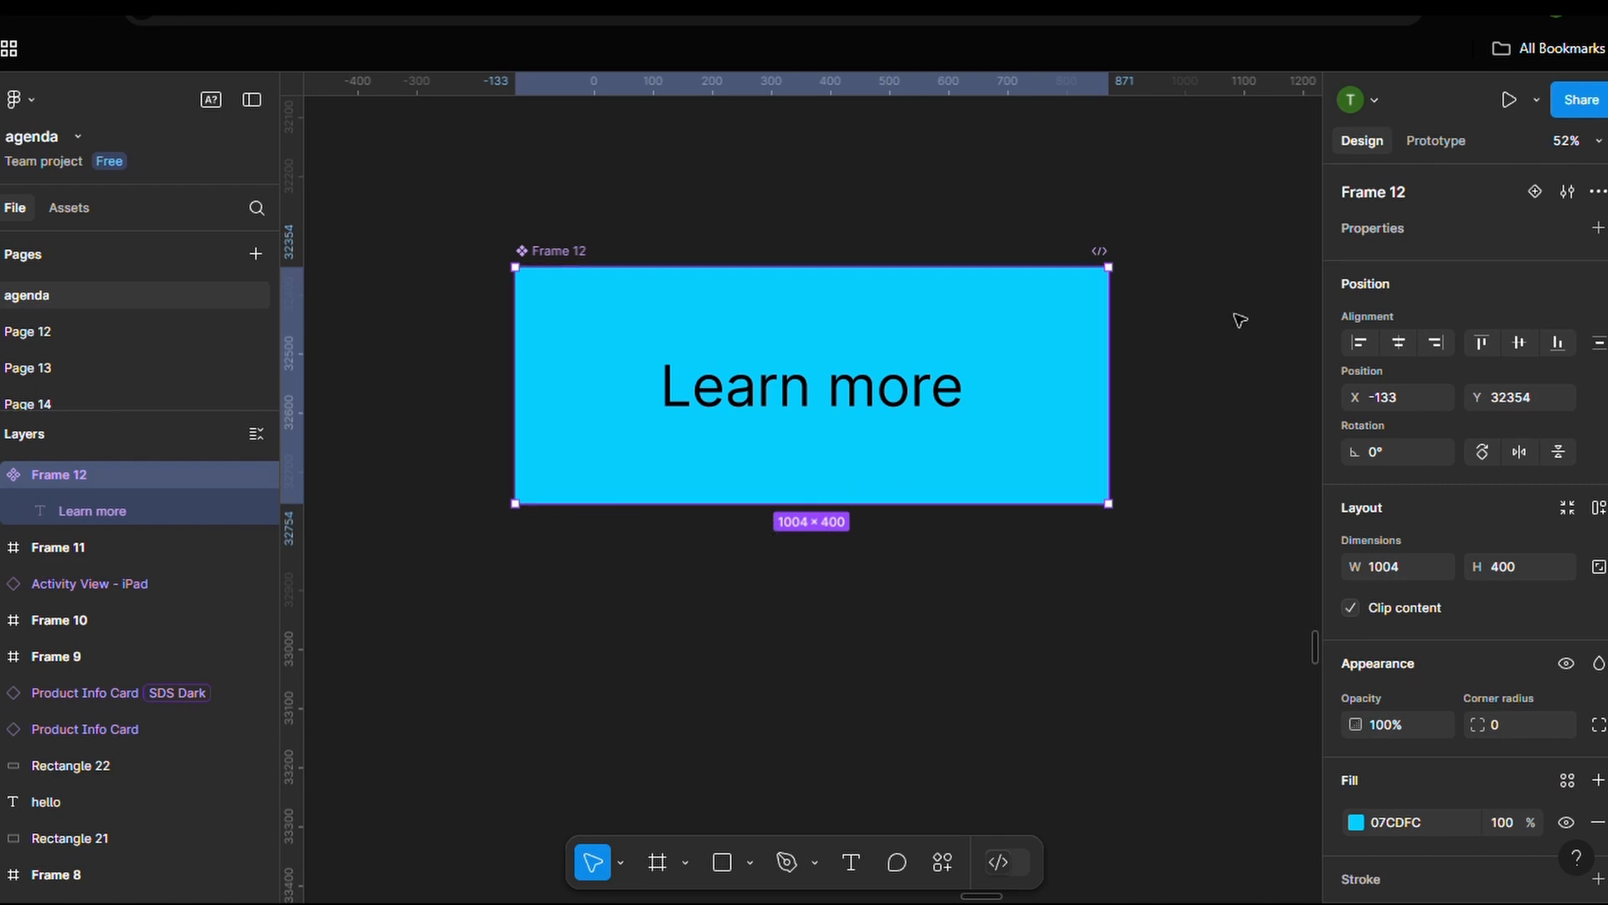
click(1536, 189)
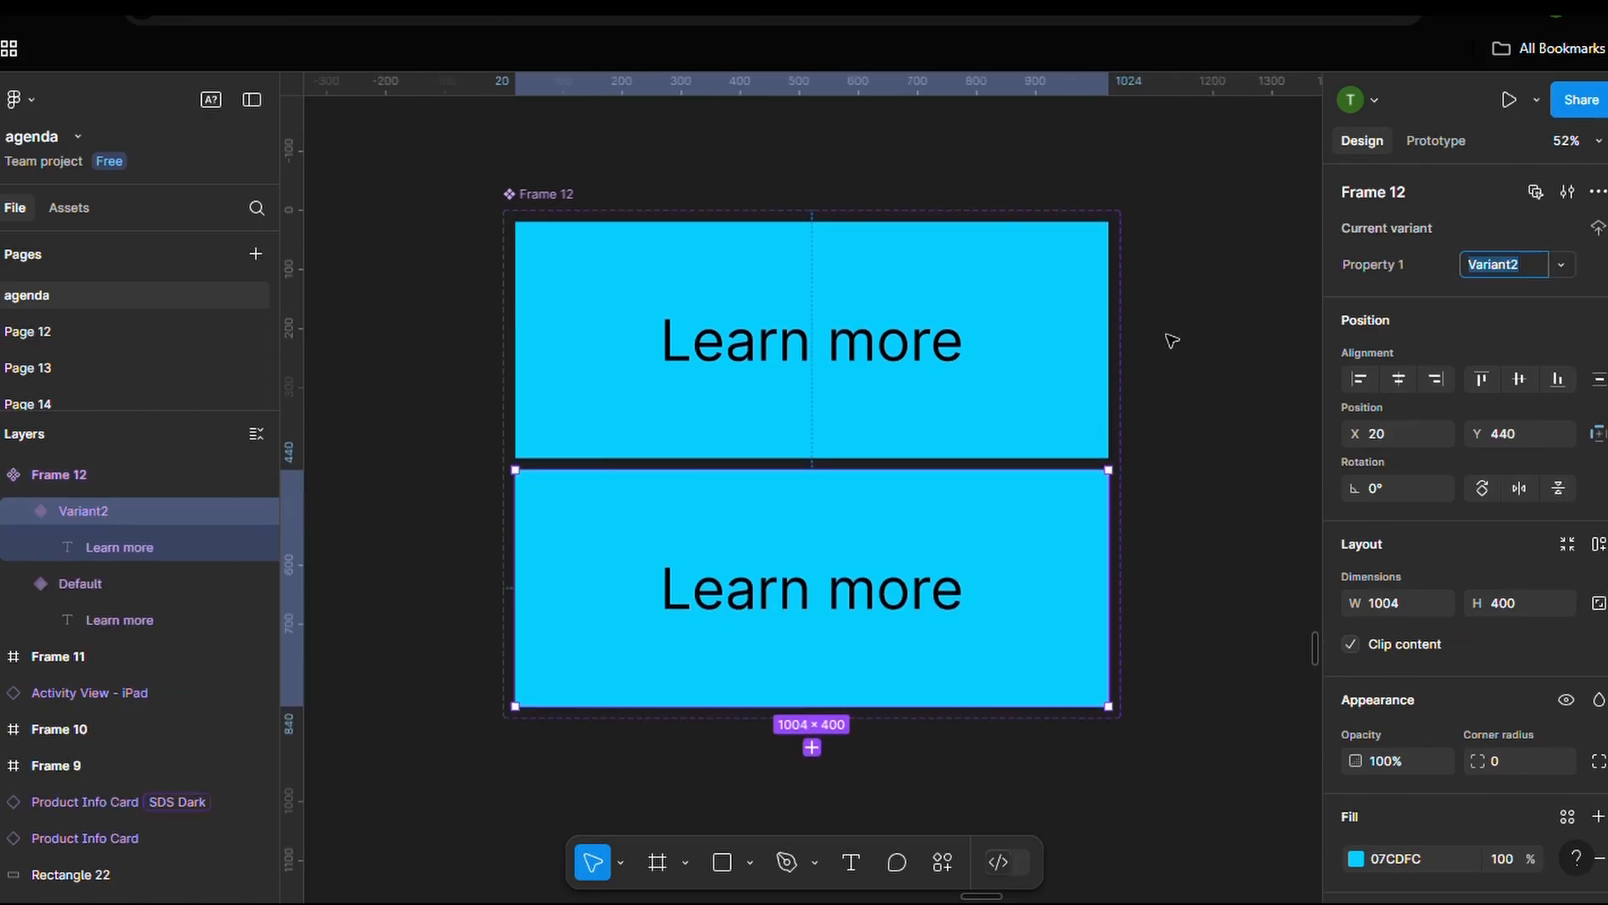
Darken the fill of the second Learn more variant to teal 006881
scroll(1047, 431, up, 2)
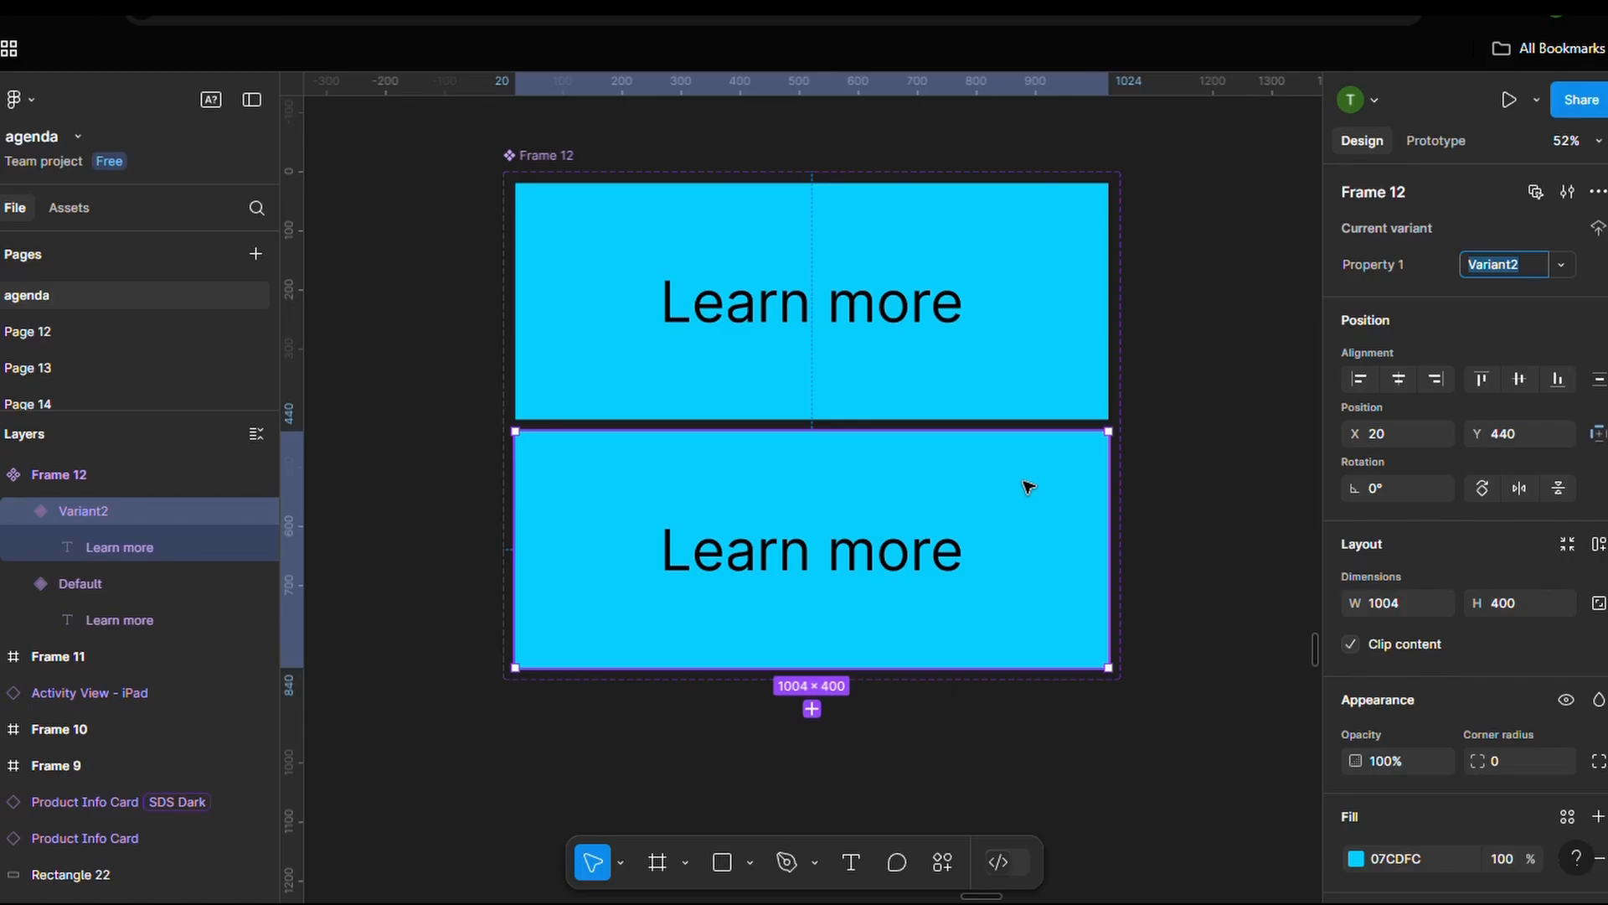
scroll(1415, 557, down, 4)
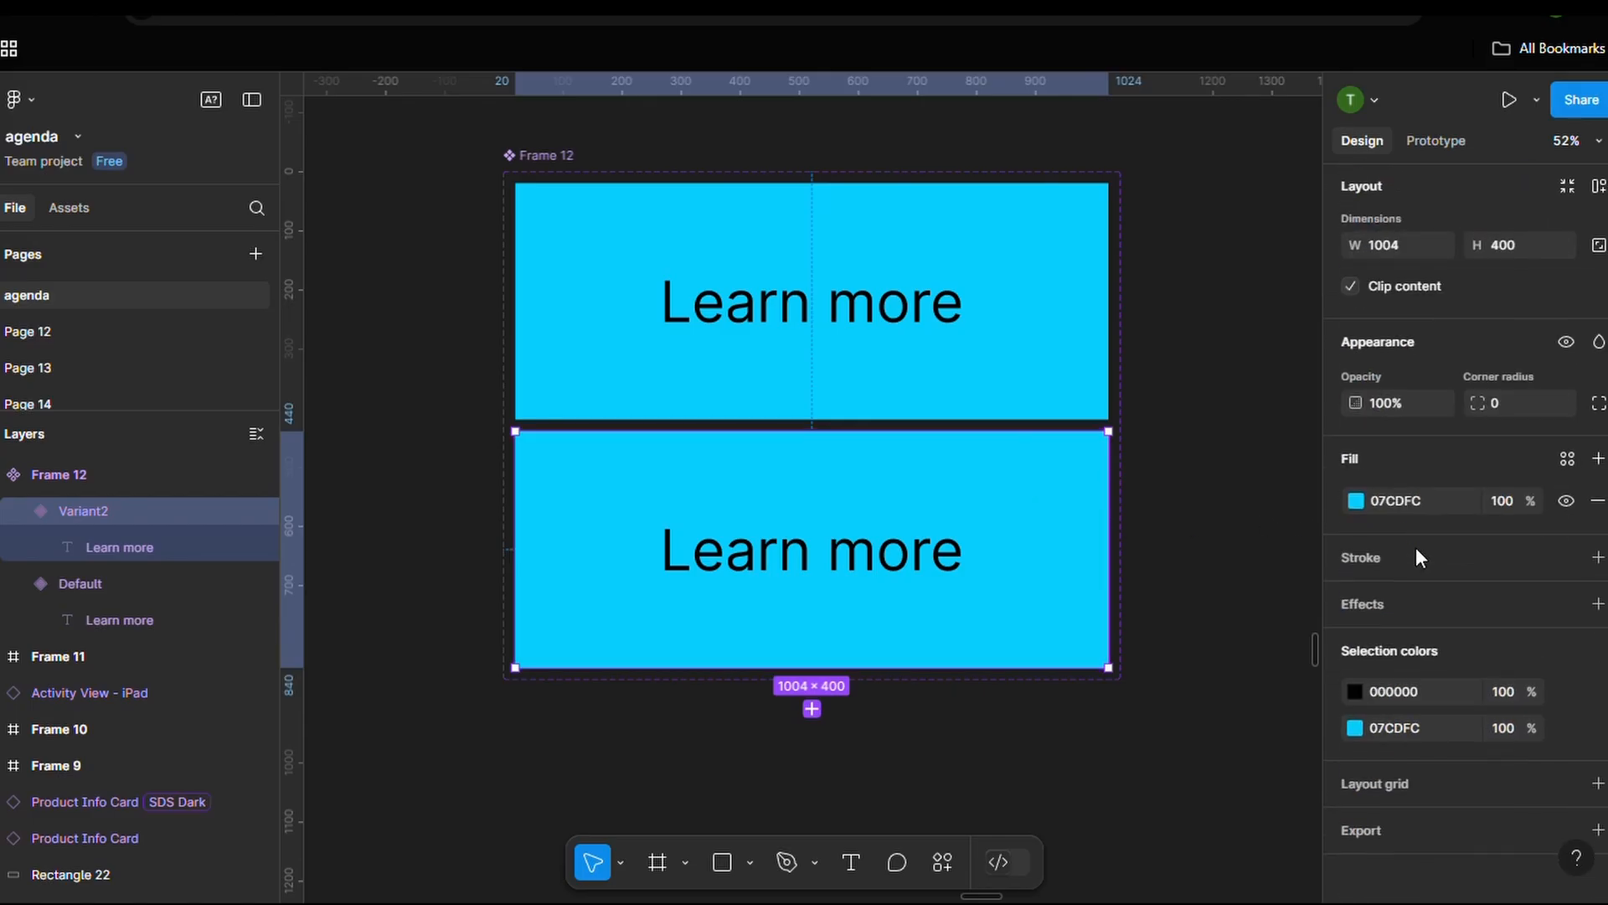
scroll(1416, 549, down, 1)
click(1356, 493)
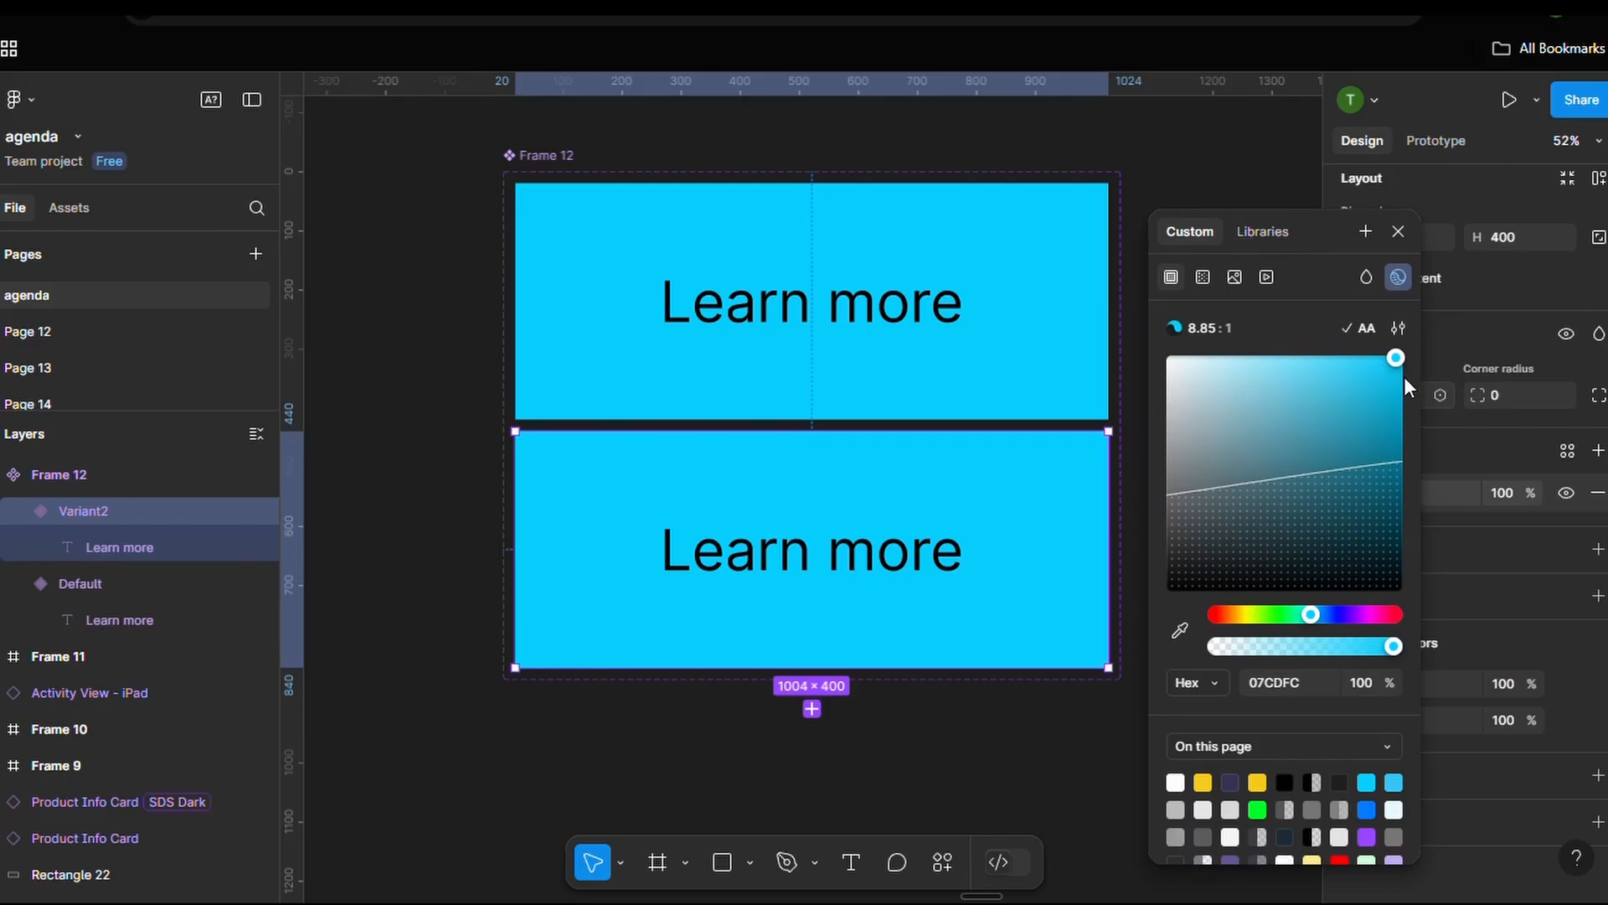
drag(1395, 360, 1414, 481)
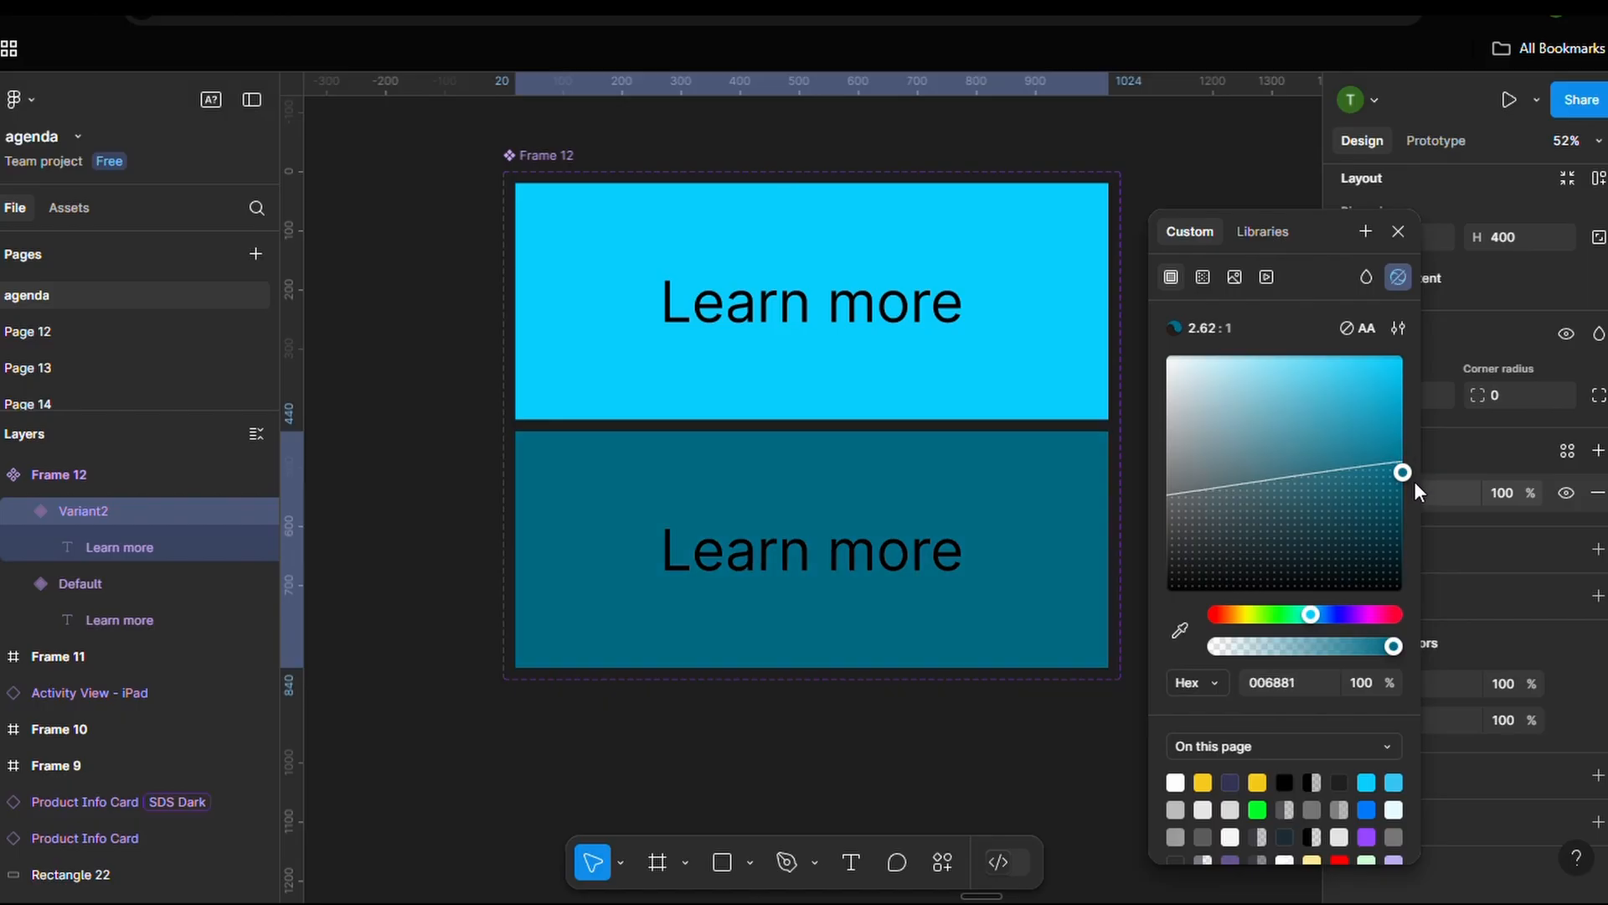
Set the text colour in the dark Learn more variant to white FFFFFF
click(890, 560)
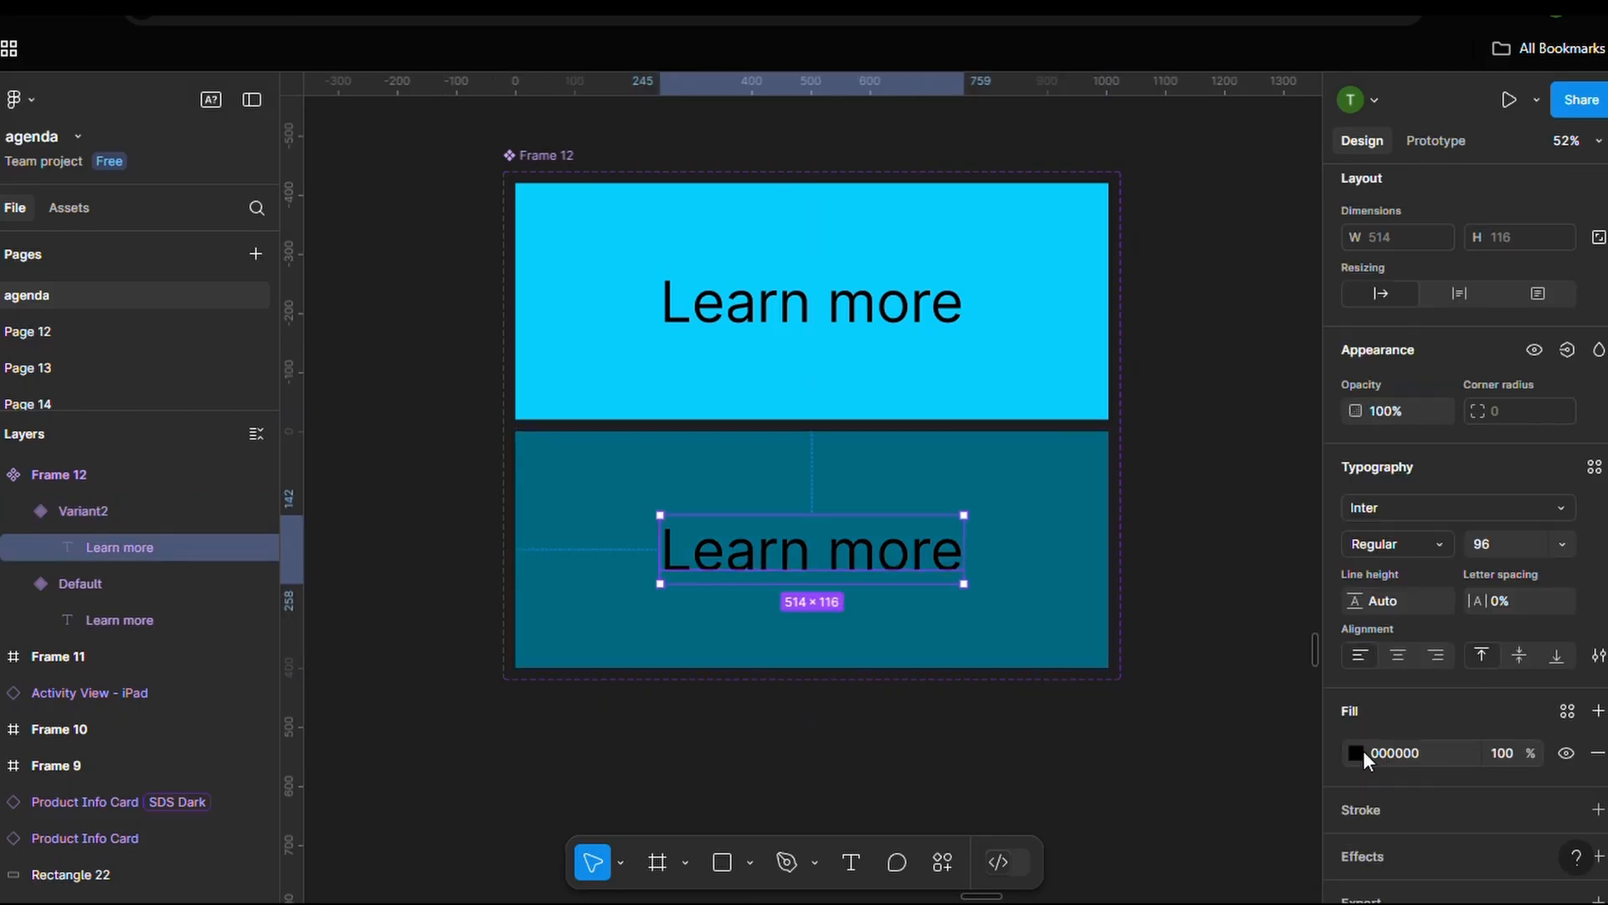
click(1357, 752)
drag(1119, 485, 1039, 334)
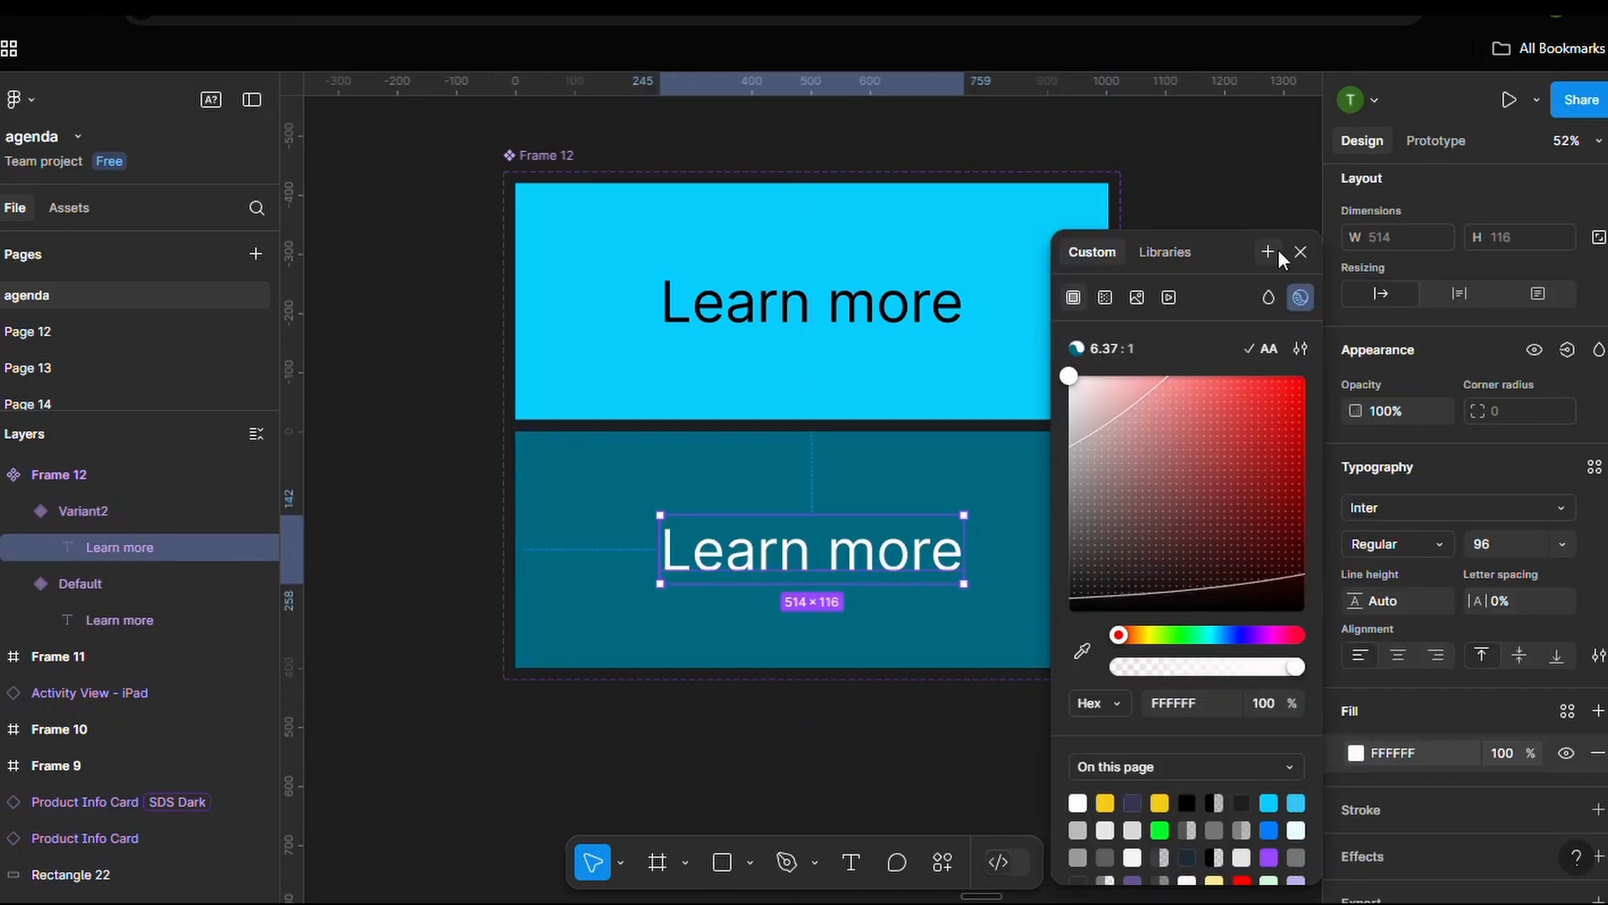
click(1301, 252)
click(1209, 270)
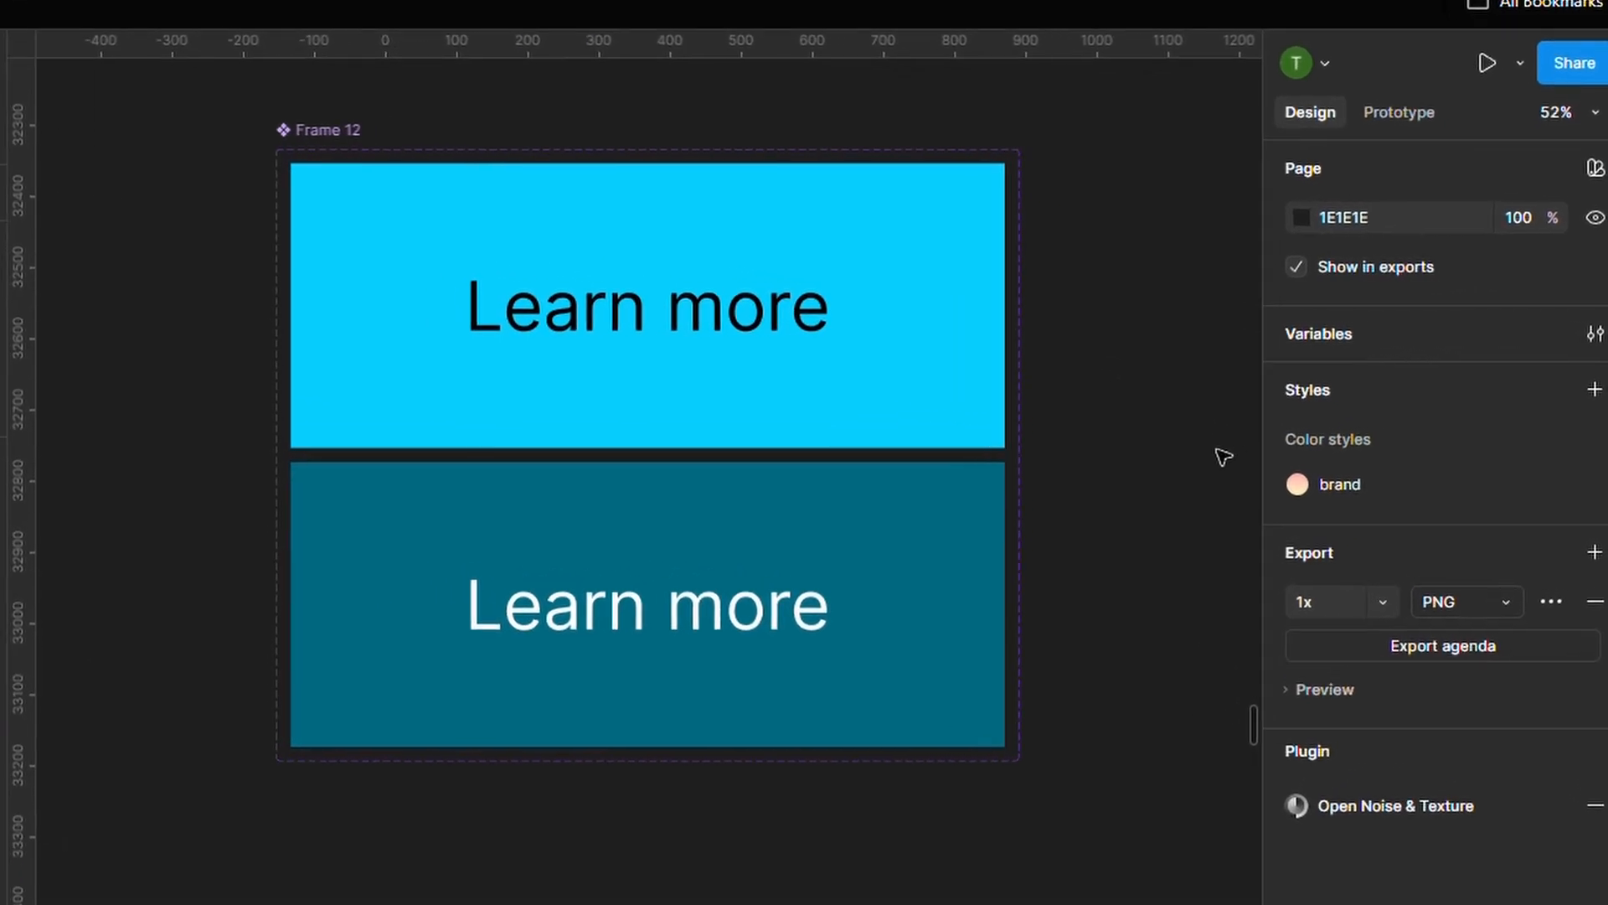
Extend the component set downward and move the dark variant lower inside it, to about Y 705
click(246, 139)
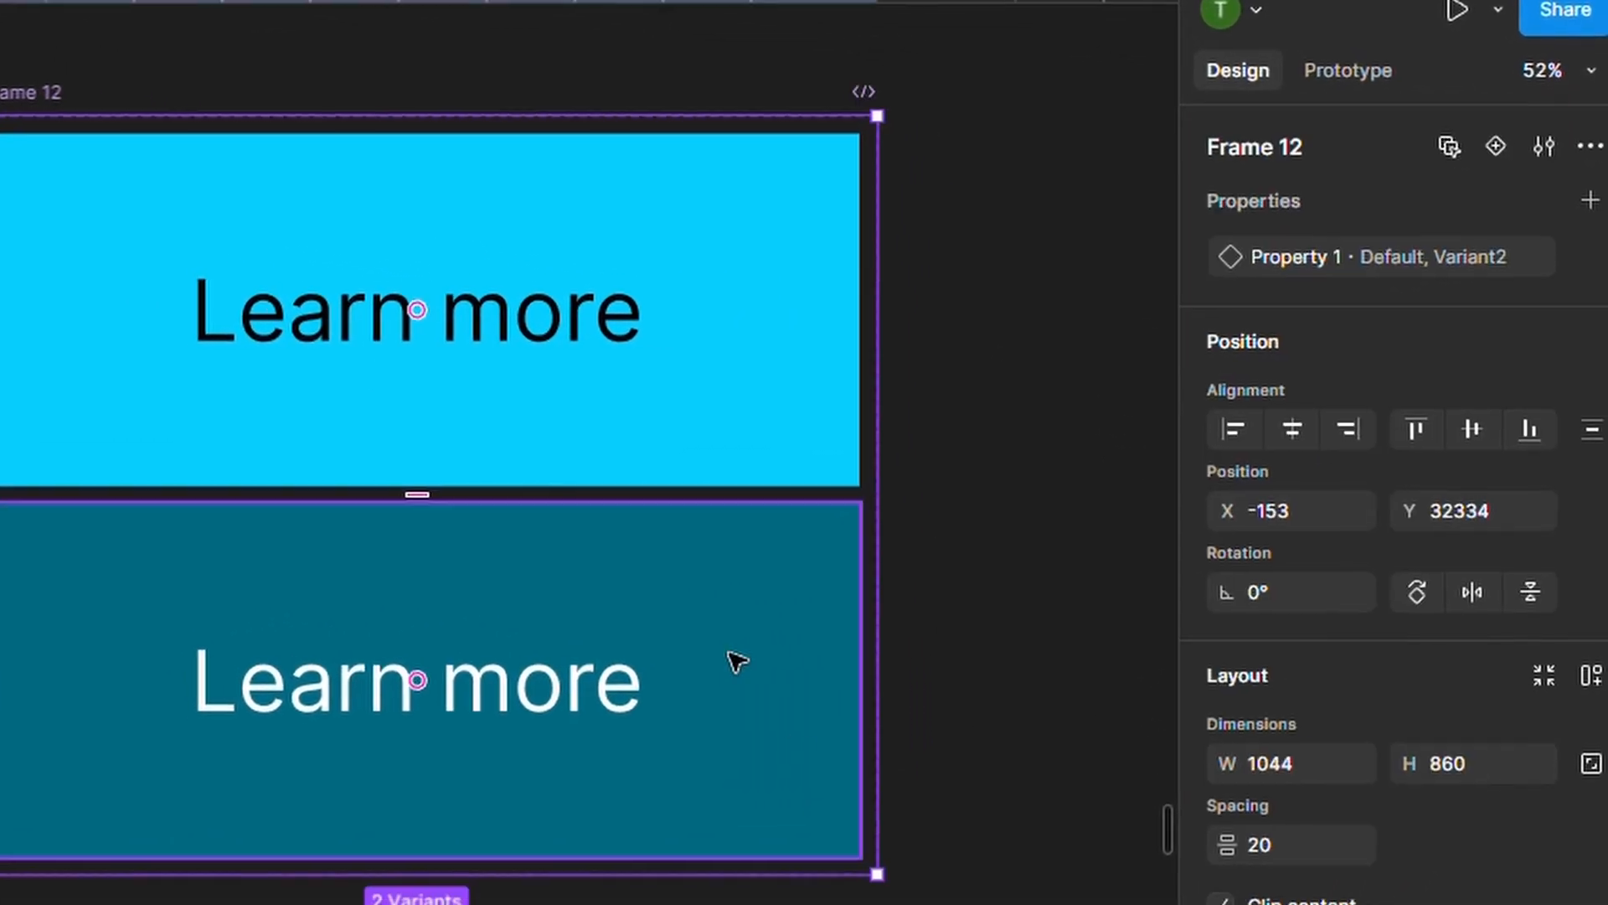
drag(897, 854, 919, 903)
drag(358, 578, 358, 799)
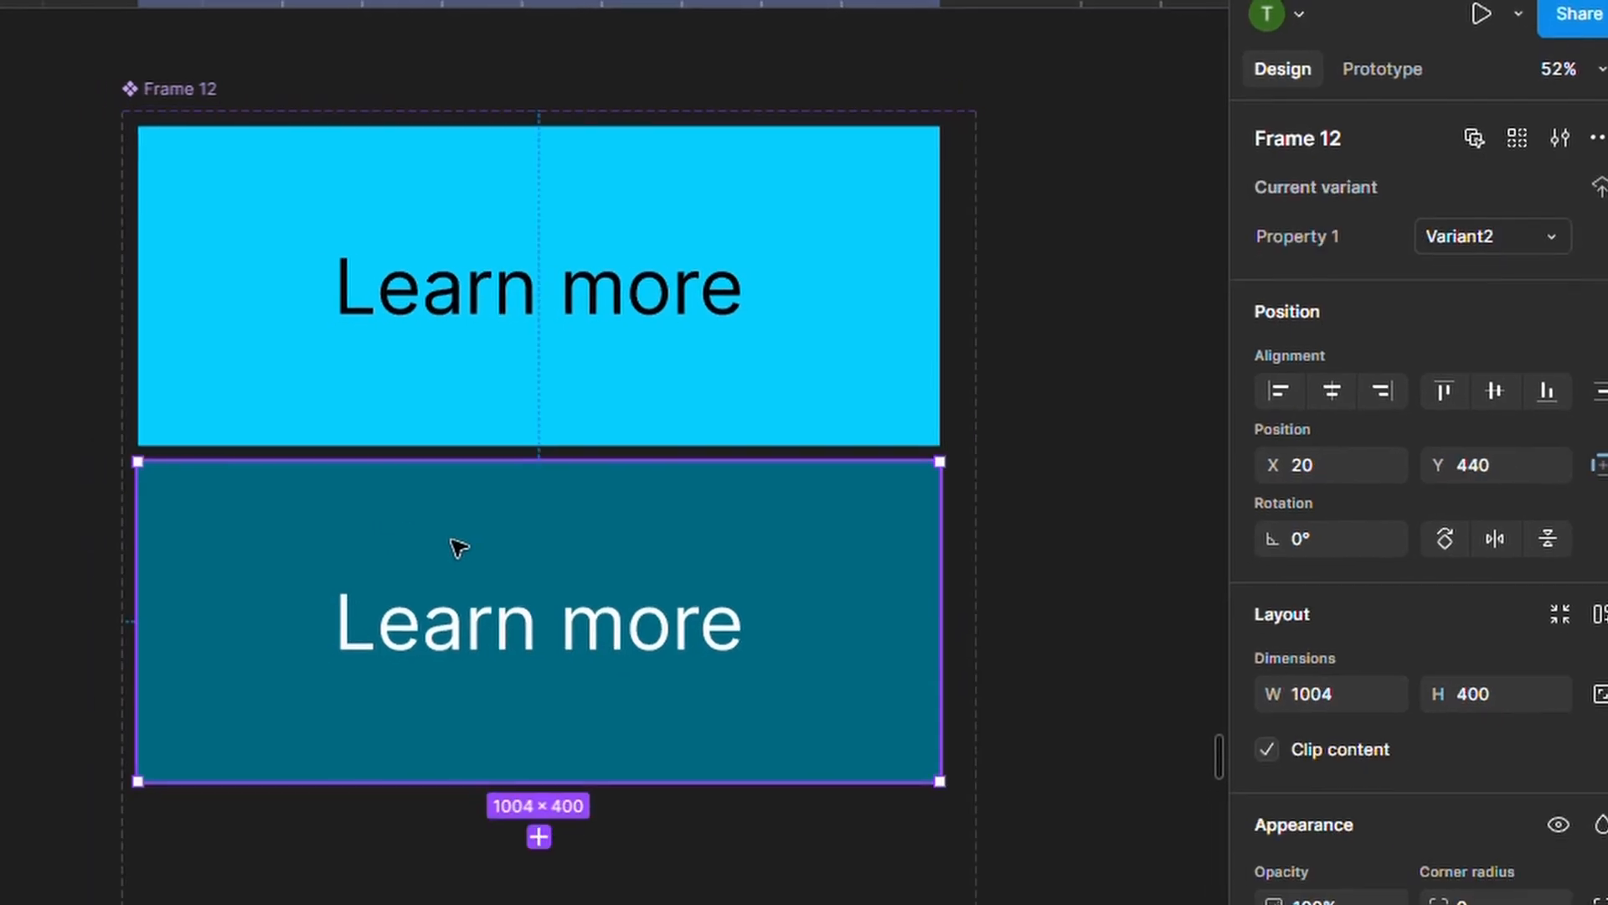
drag(494, 735, 494, 743)
Create a prototype connection from the light blue default variant to the dark Variant2
click(1390, 69)
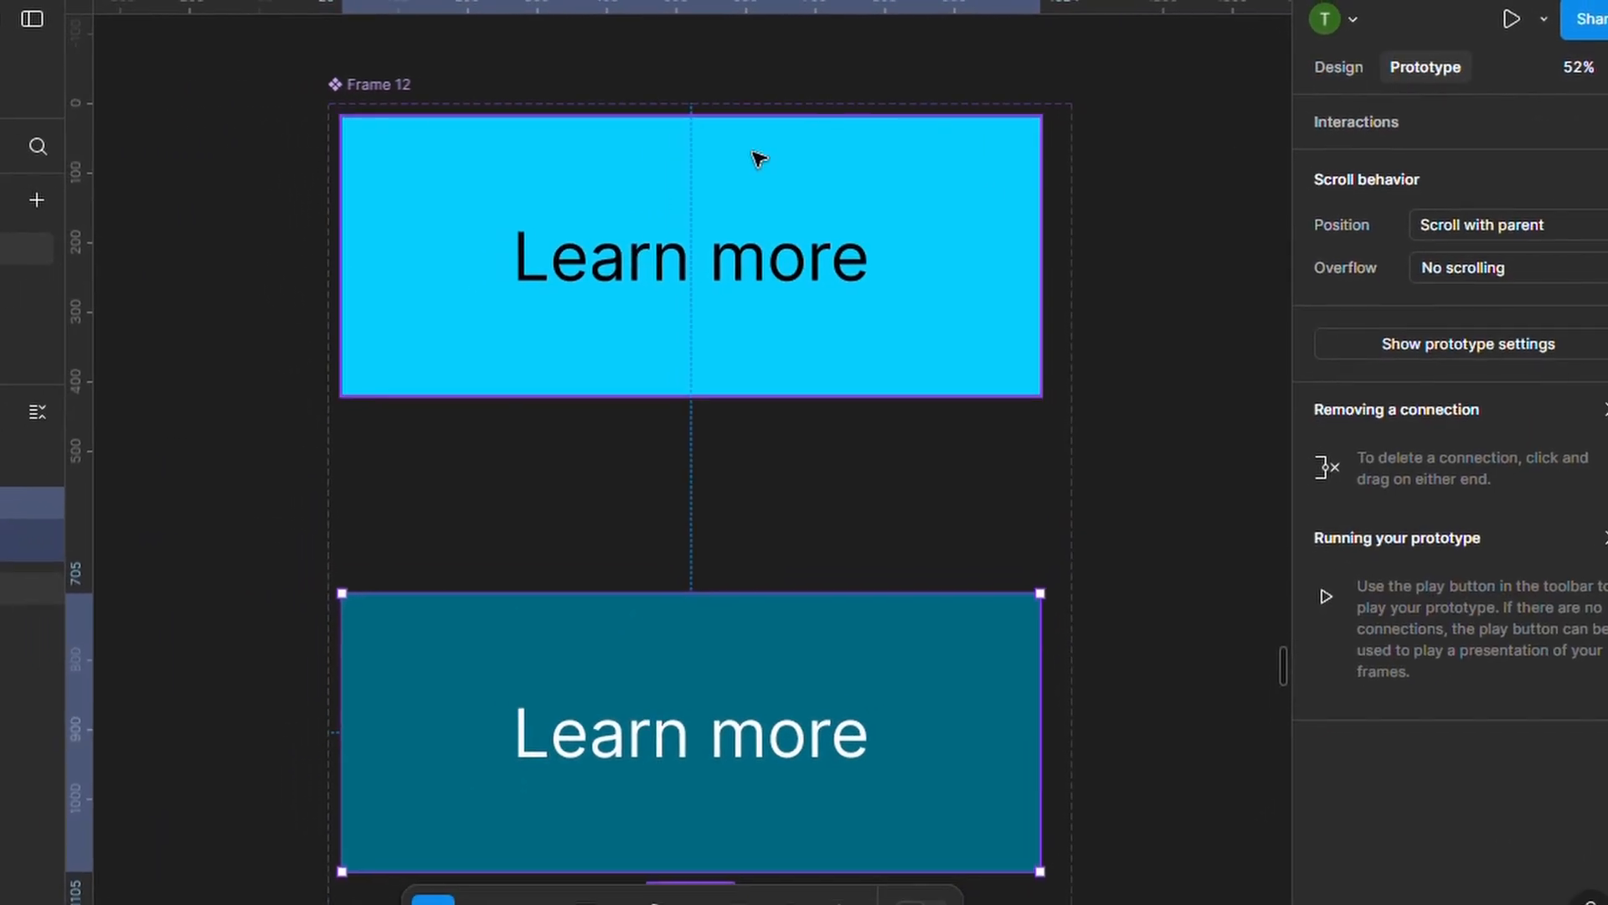
click(758, 159)
drag(691, 396, 695, 615)
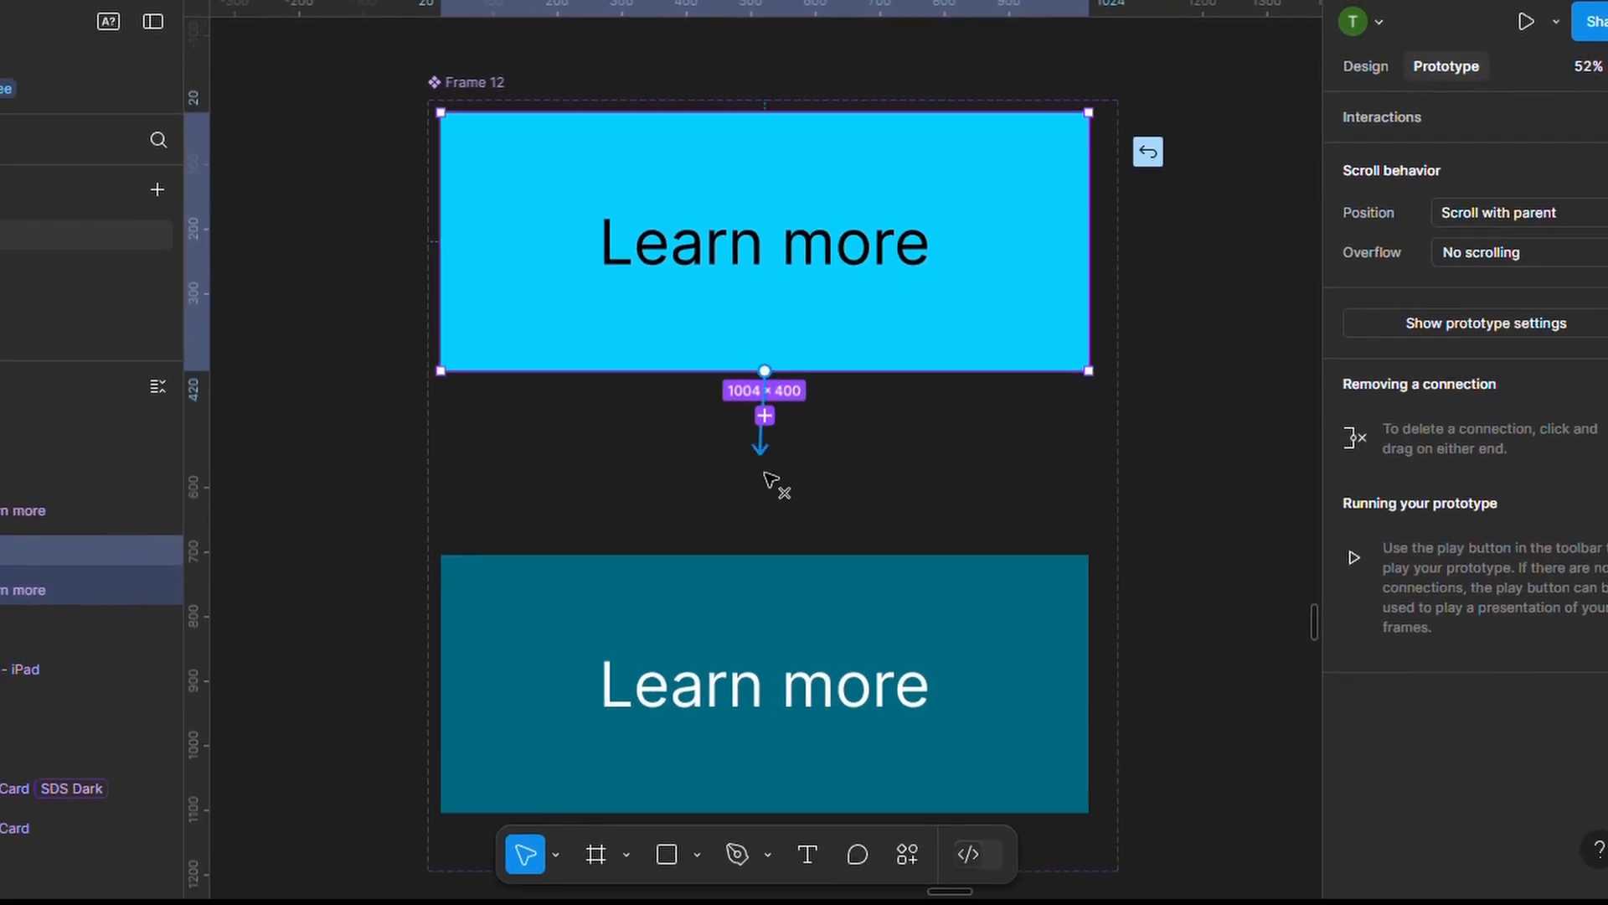
drag(769, 573, 766, 554)
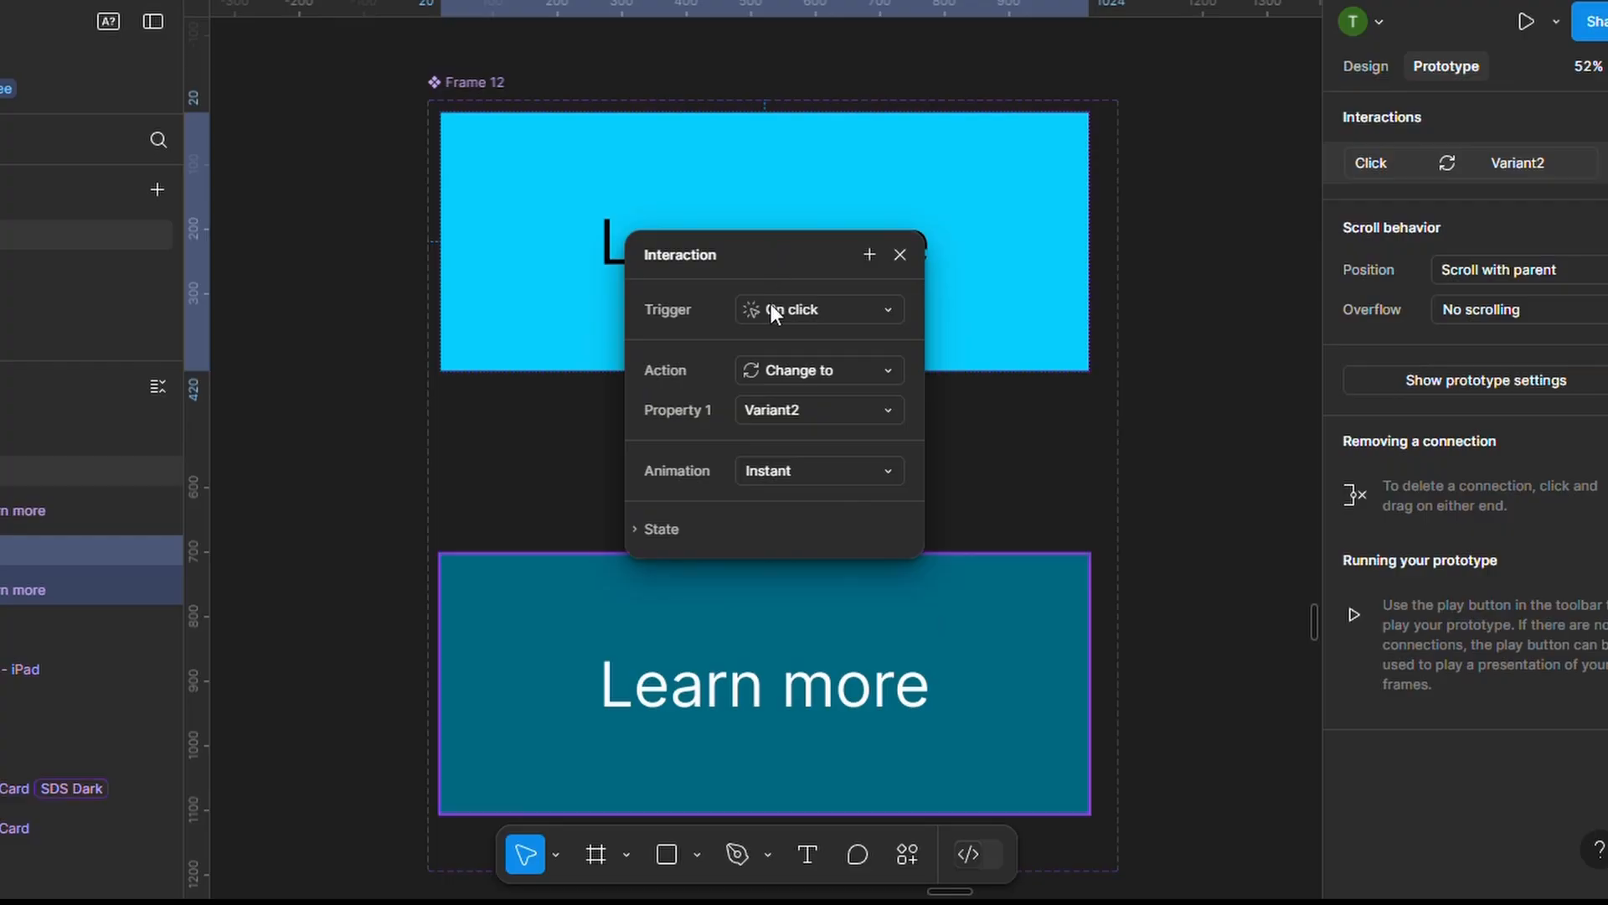
Set the trigger of the variant interaction to While hovering
scroll(771, 304, up, 3)
scroll(771, 306, down, 2)
click(774, 308)
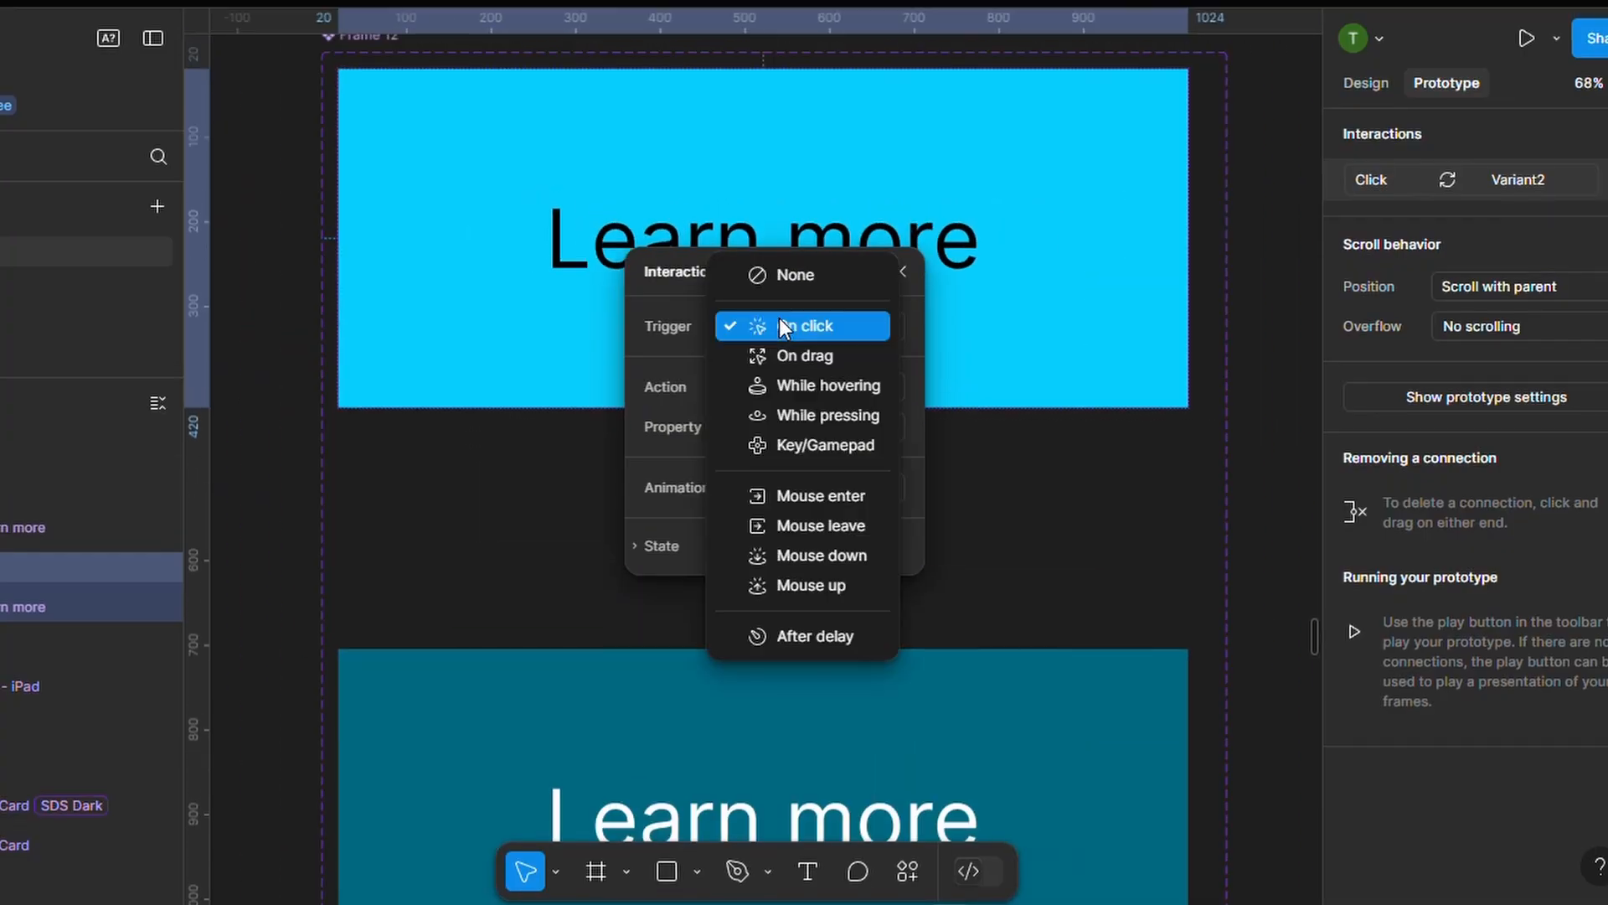
click(762, 387)
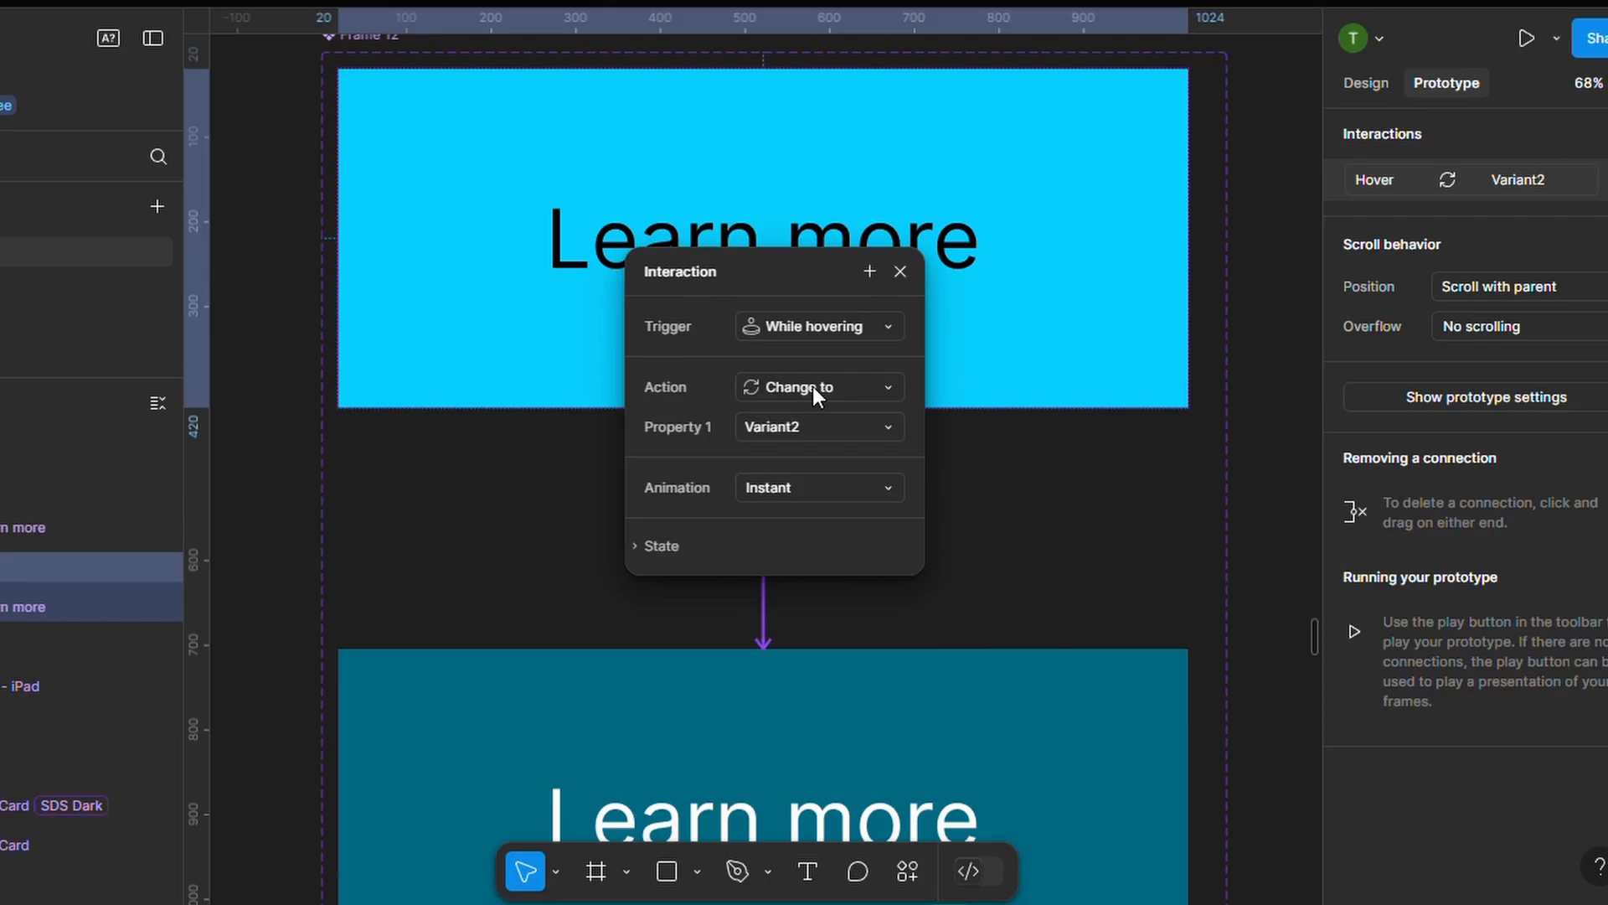
Keep Variant2 as the target and Instant as the animation of the hover interaction, and present the prototype
click(813, 425)
click(812, 424)
click(816, 488)
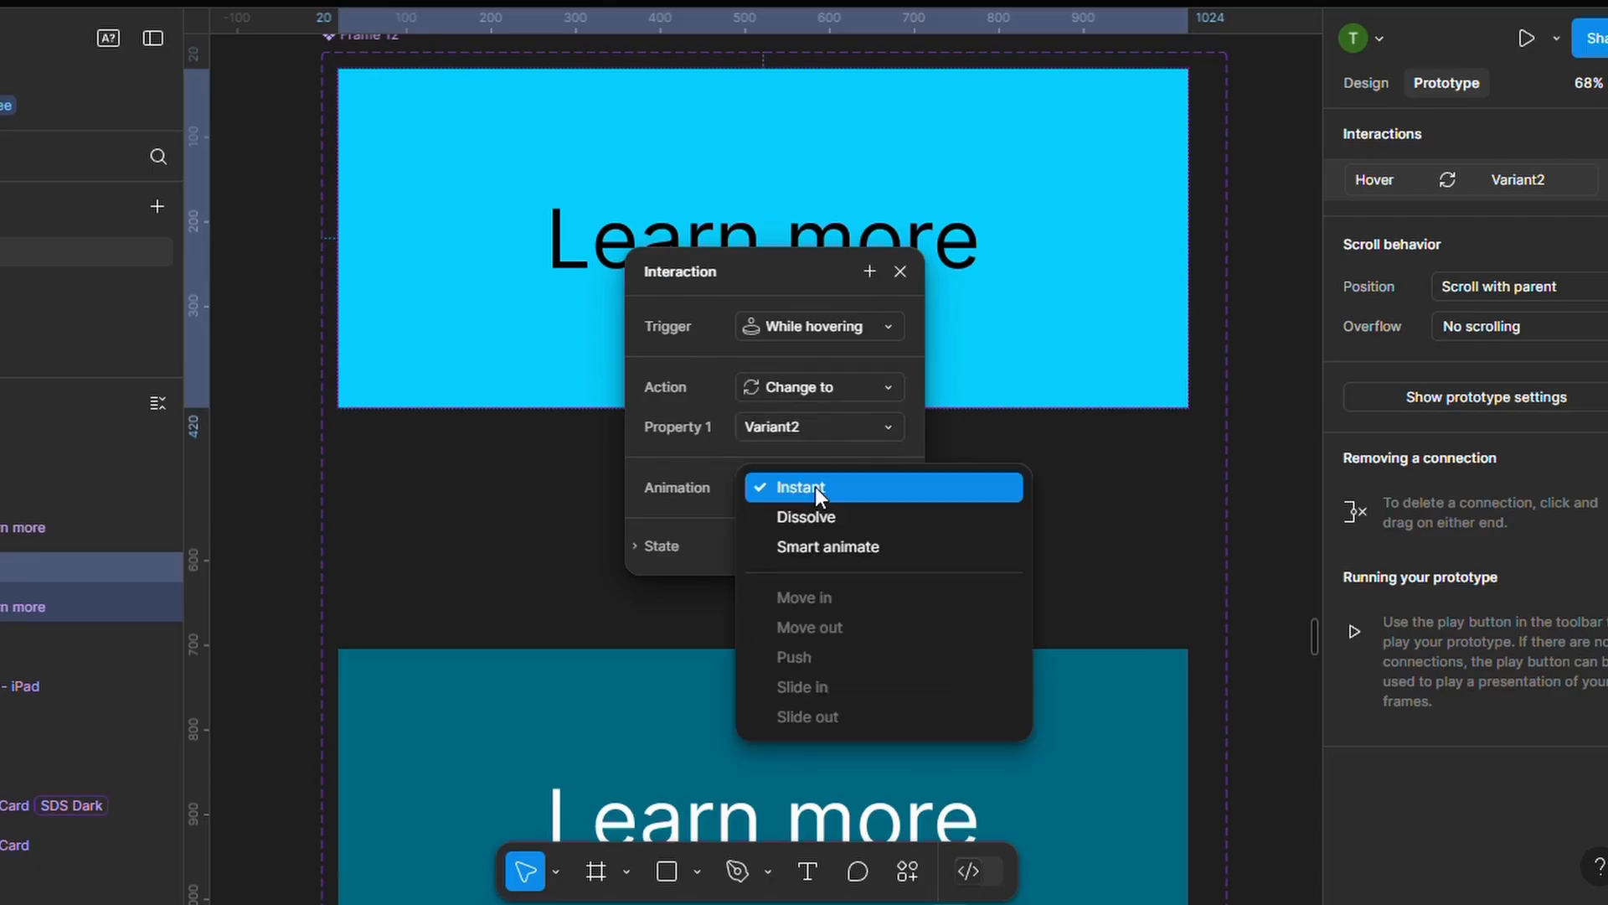
click(816, 486)
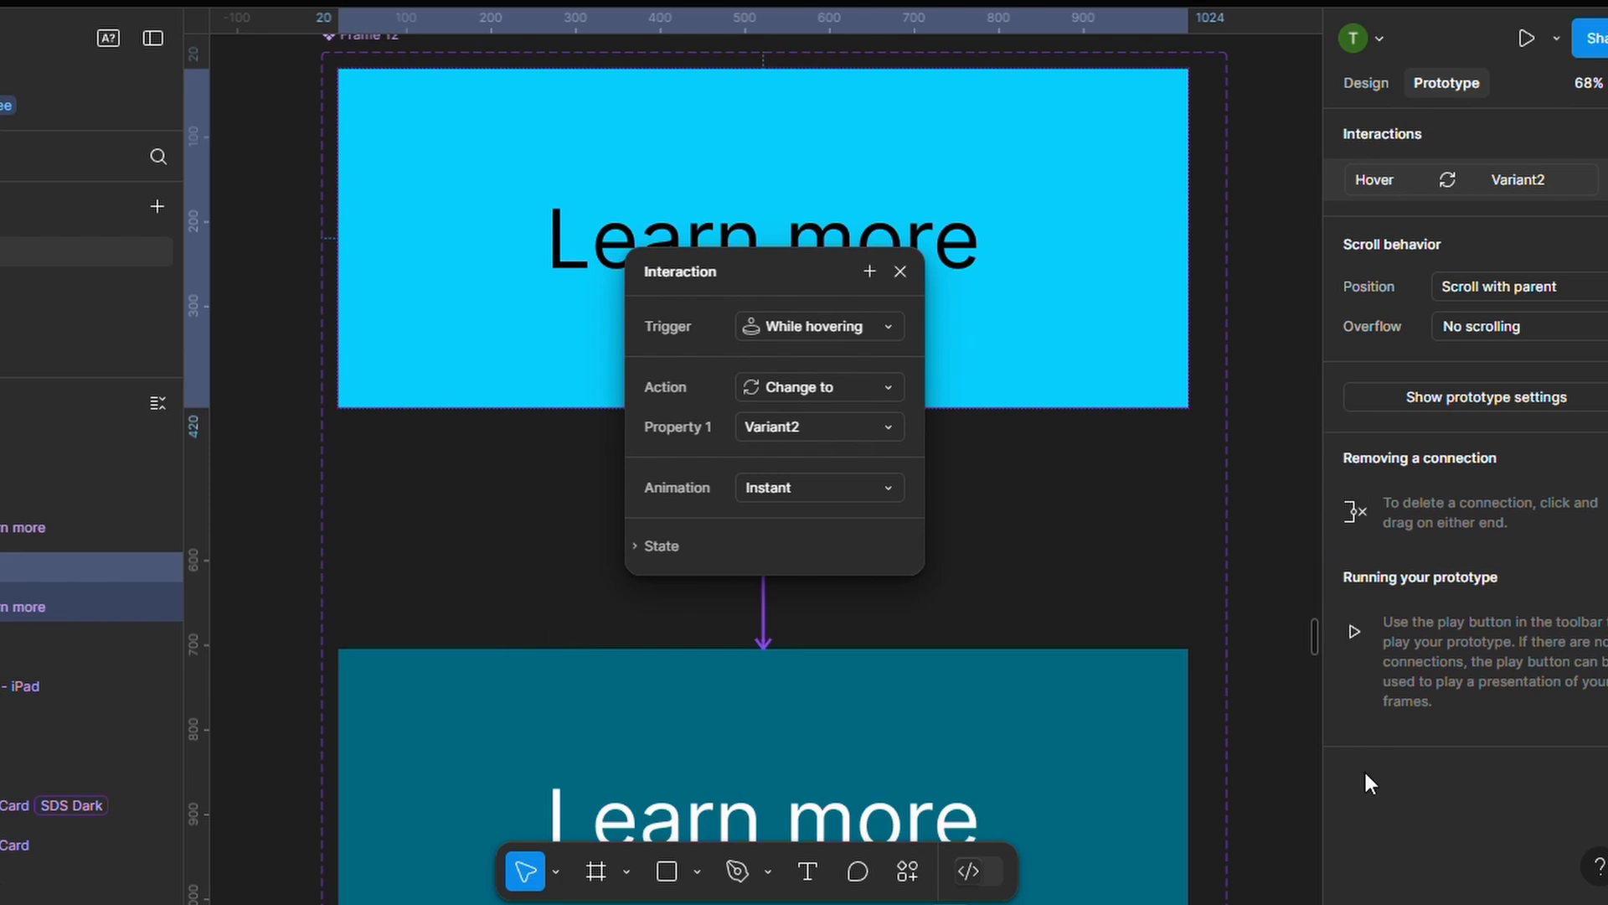
click(900, 271)
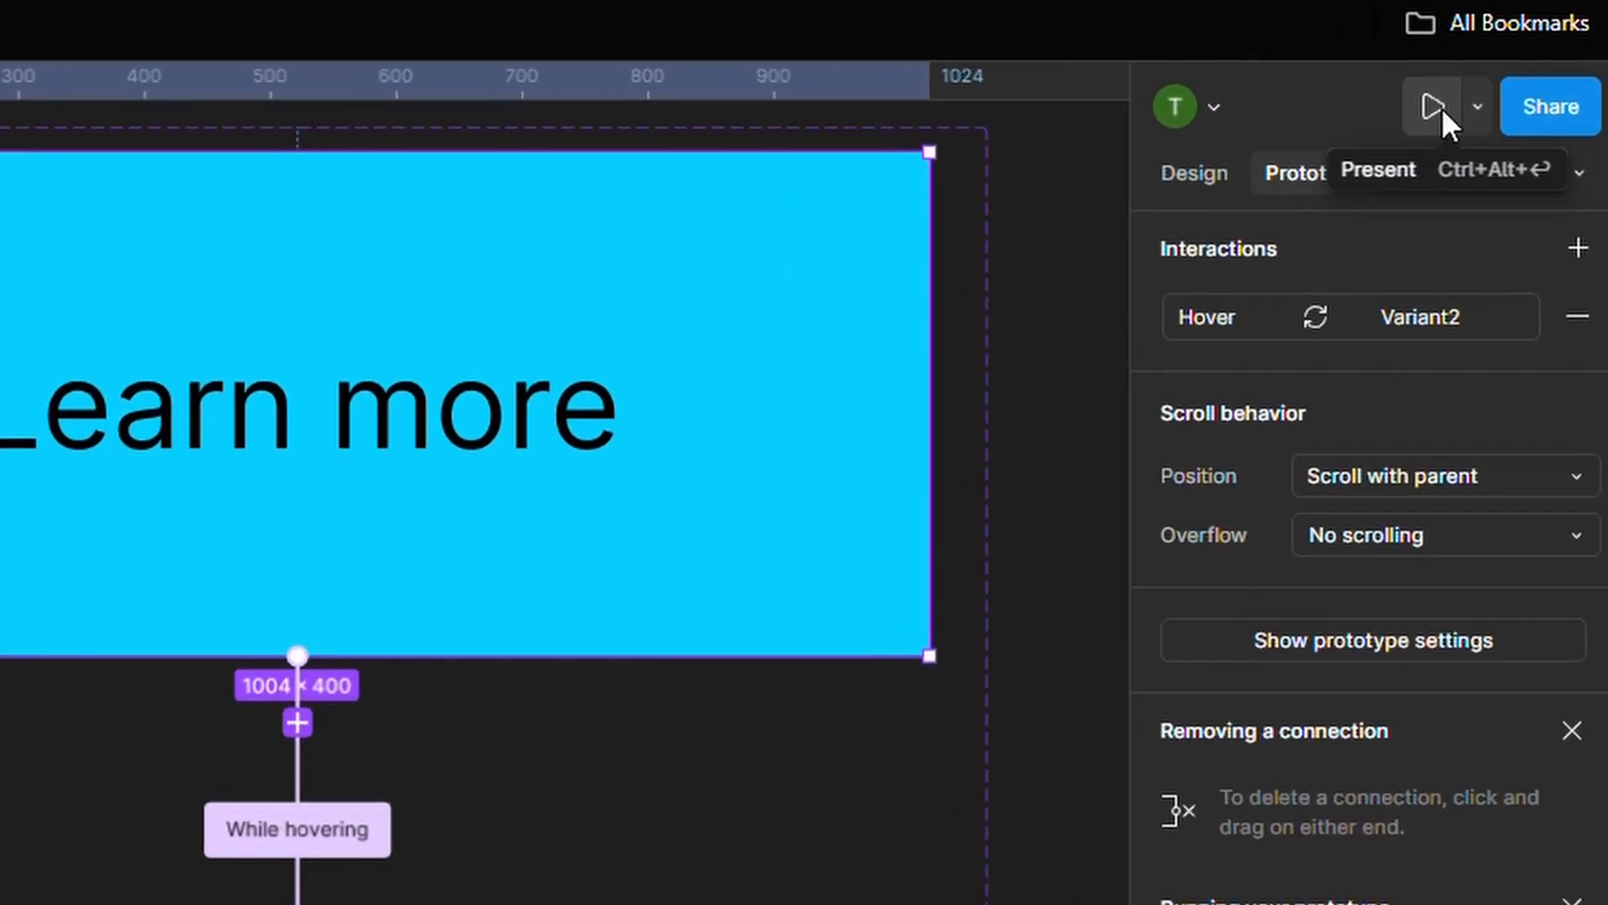
click(1441, 107)
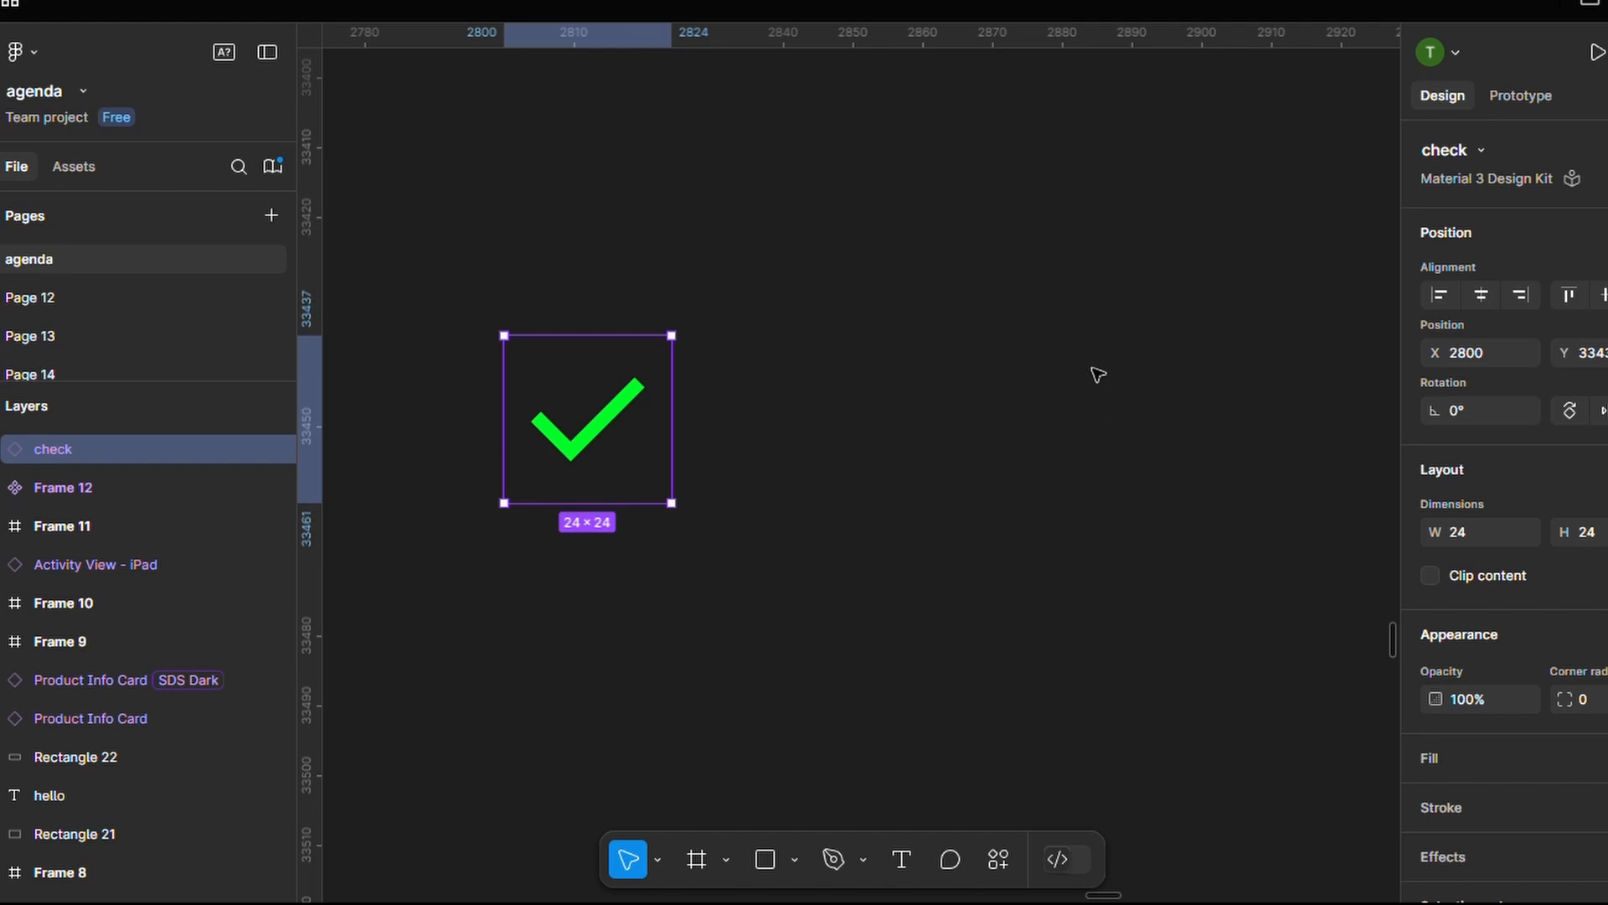
Draw a frame beside the green check icon, sized 20 × 20, and place the icon inside it
key(f)
drag(783, 335, 936, 488)
click(1474, 502)
key(BackSpace)
text(0)
key(Return)
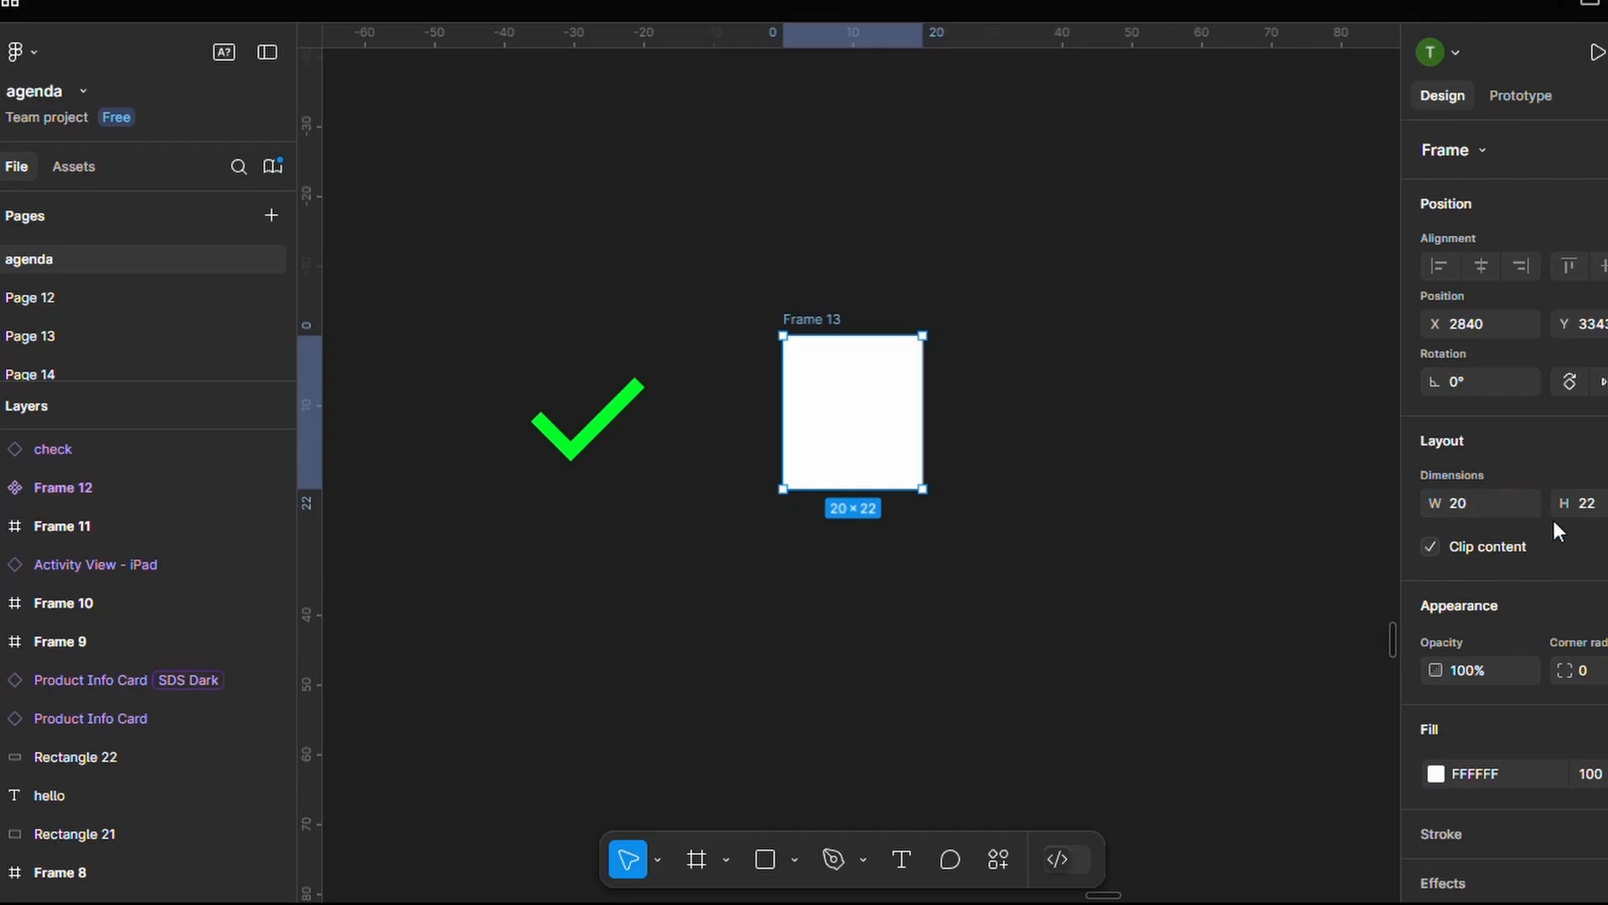
click(1601, 504)
key(BackSpace)
text(0)
key(Return)
drag(603, 465, 659, 459)
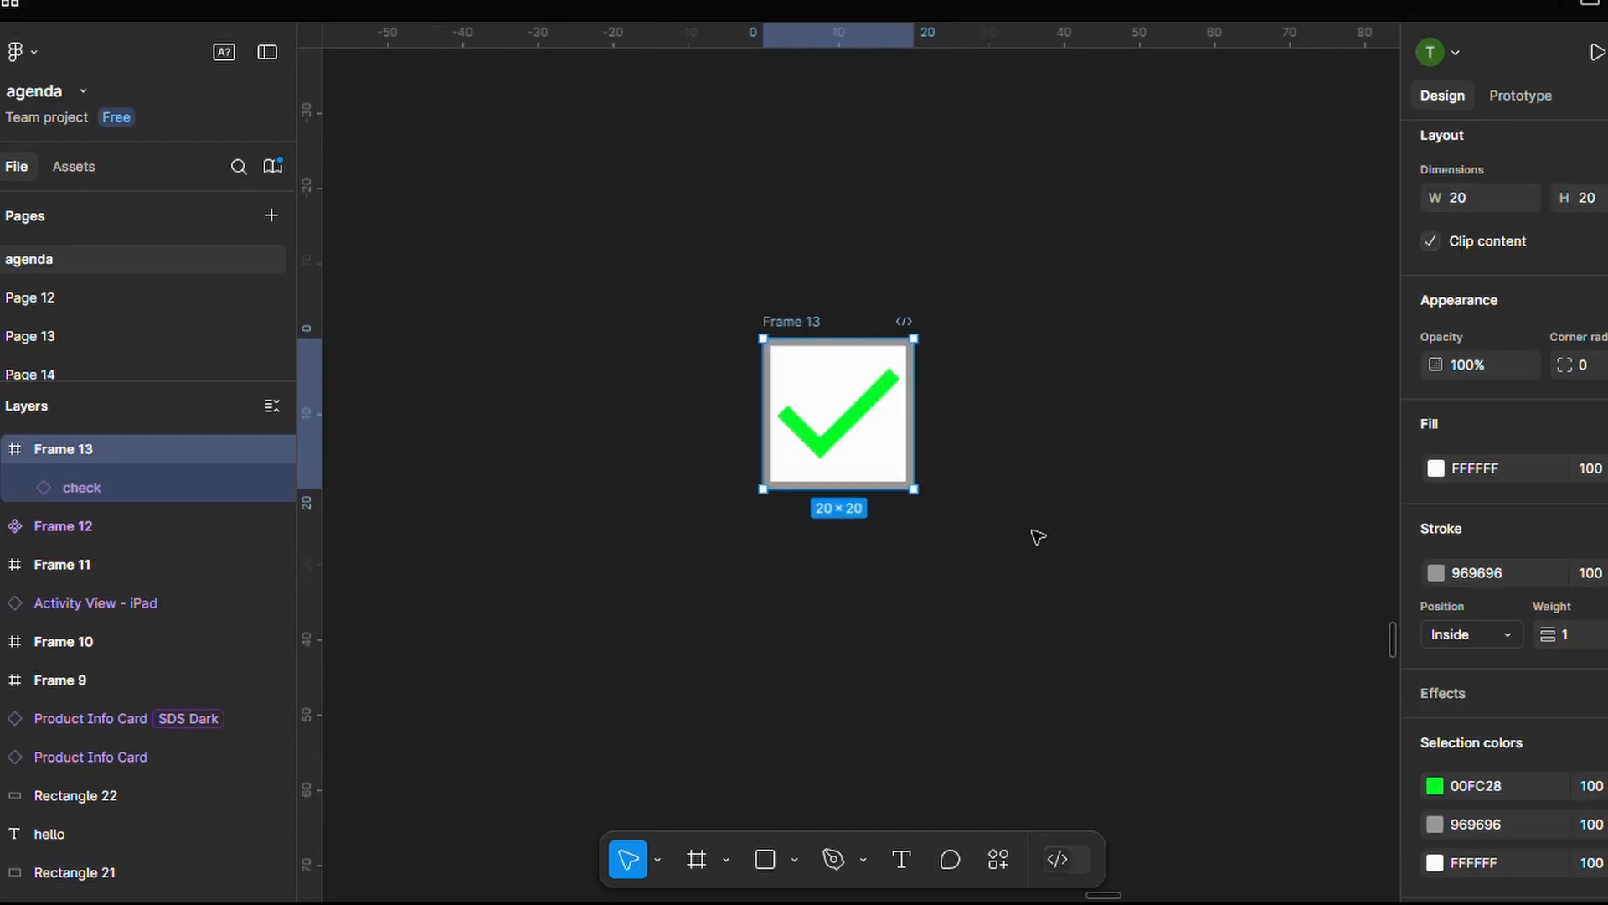
Turn the checkbox frame into a component and add a second variant to it
right_click(877, 444)
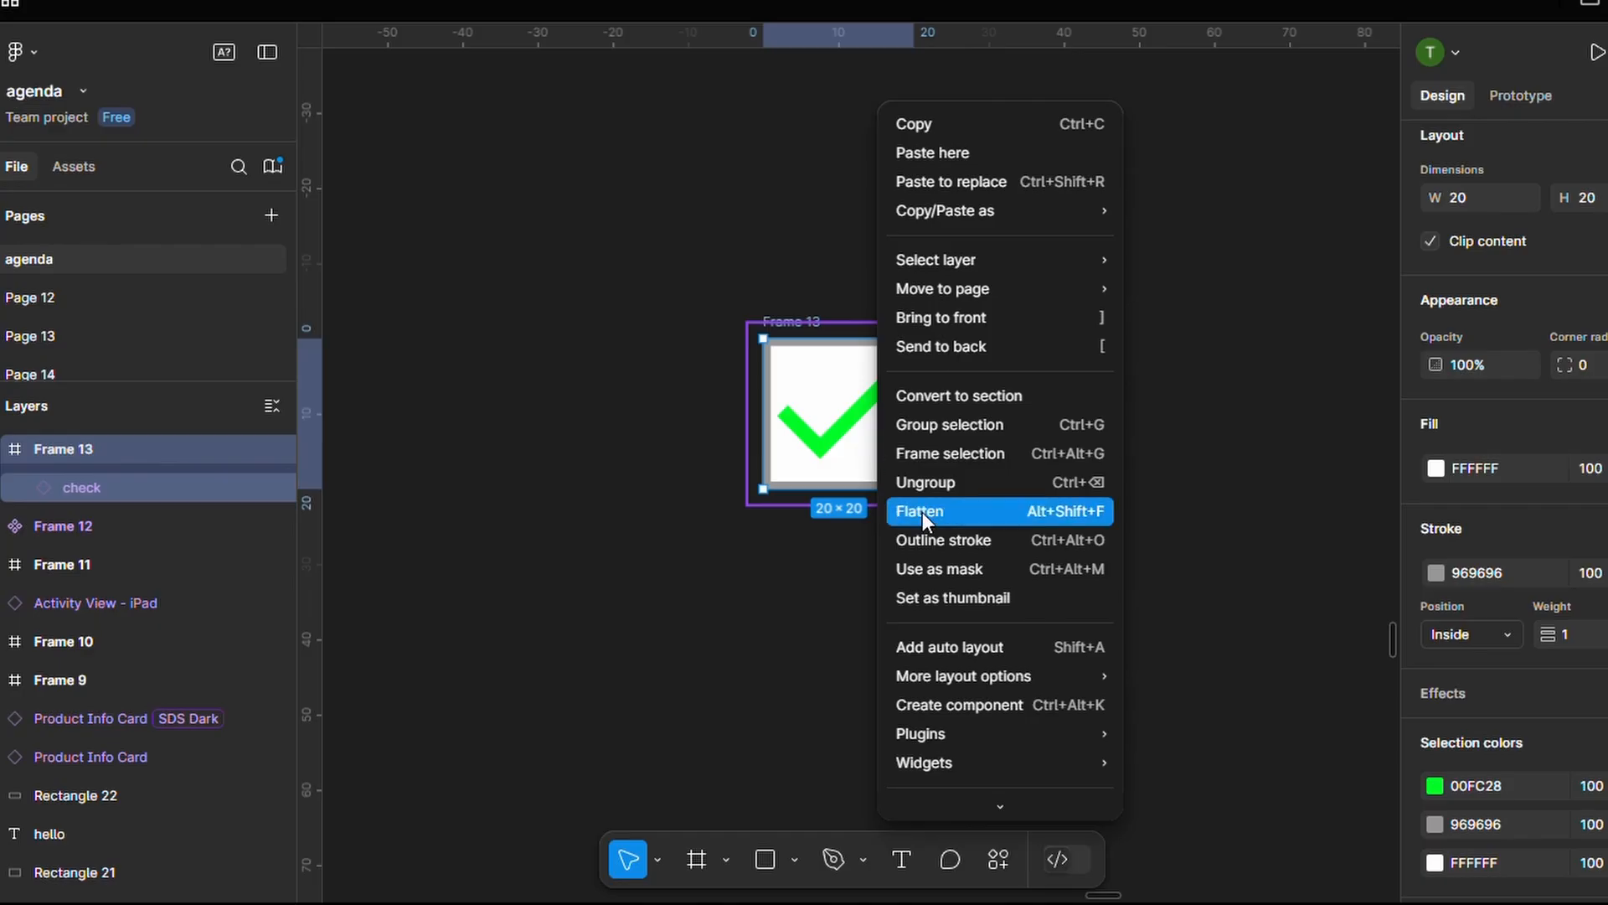
click(1002, 705)
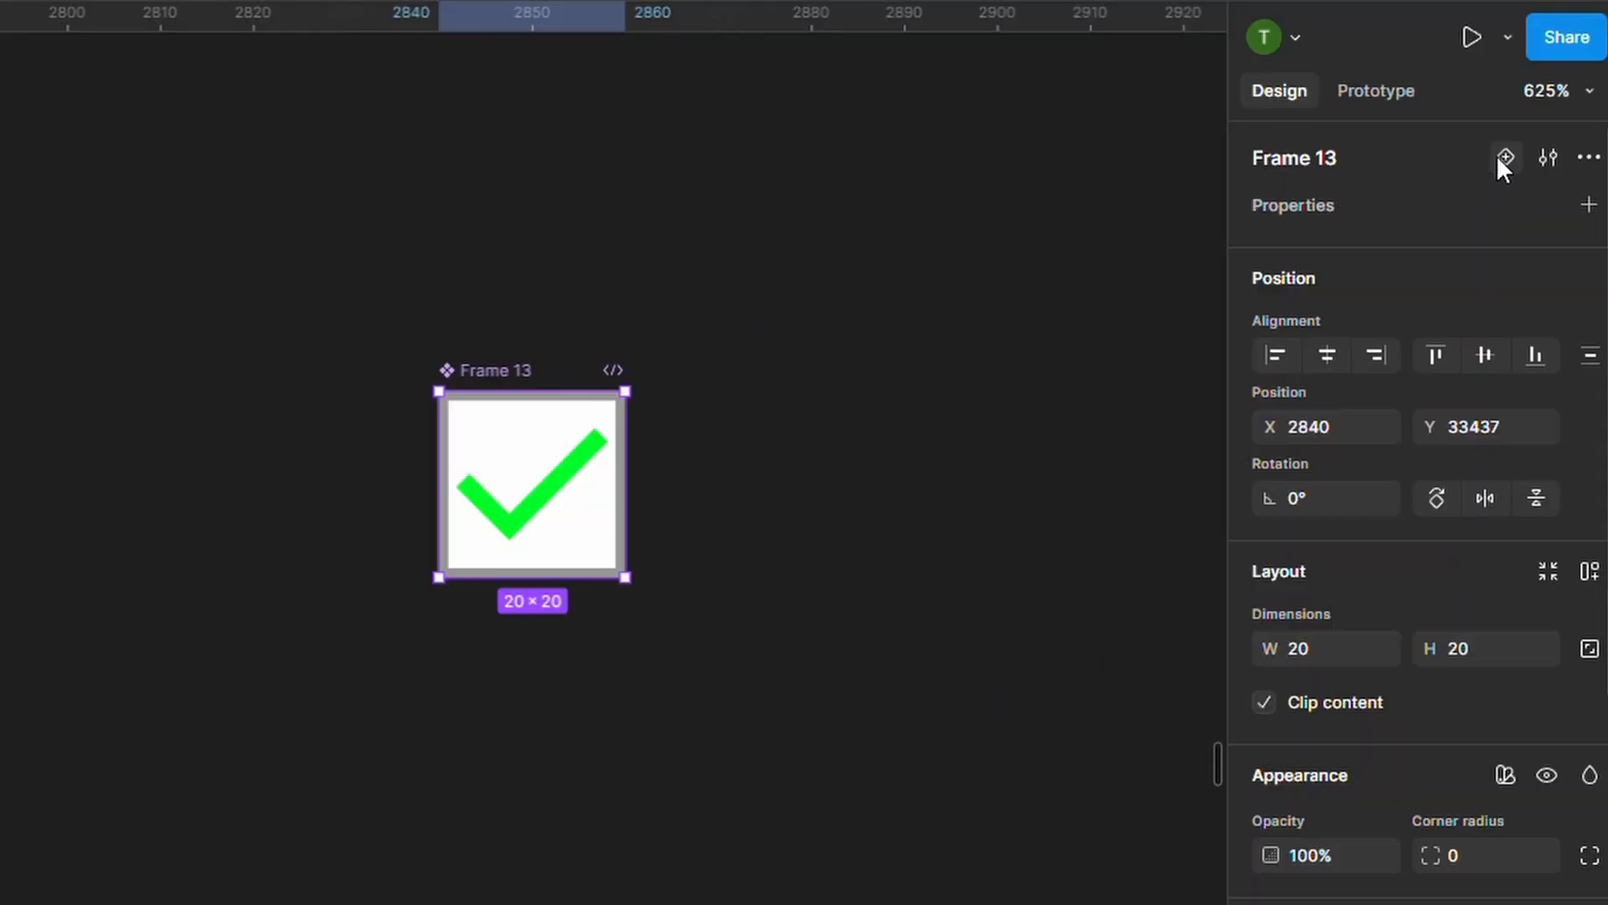
click(1497, 157)
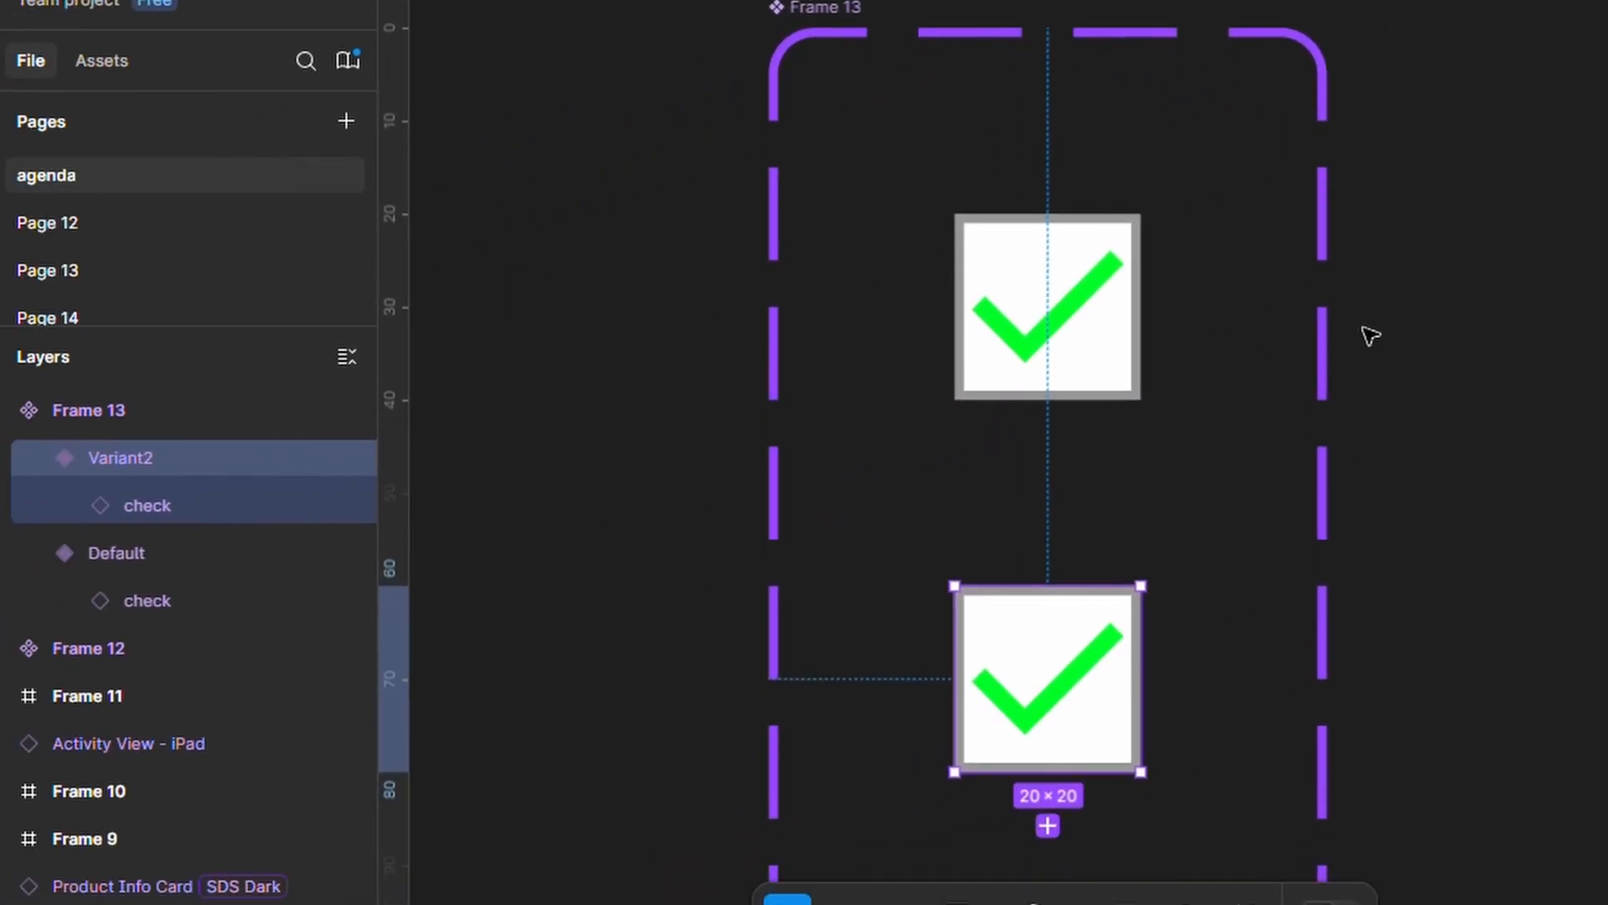
Hide the check icon layer in Variant2 of the checkbox component
scroll(1037, 413, down, 3)
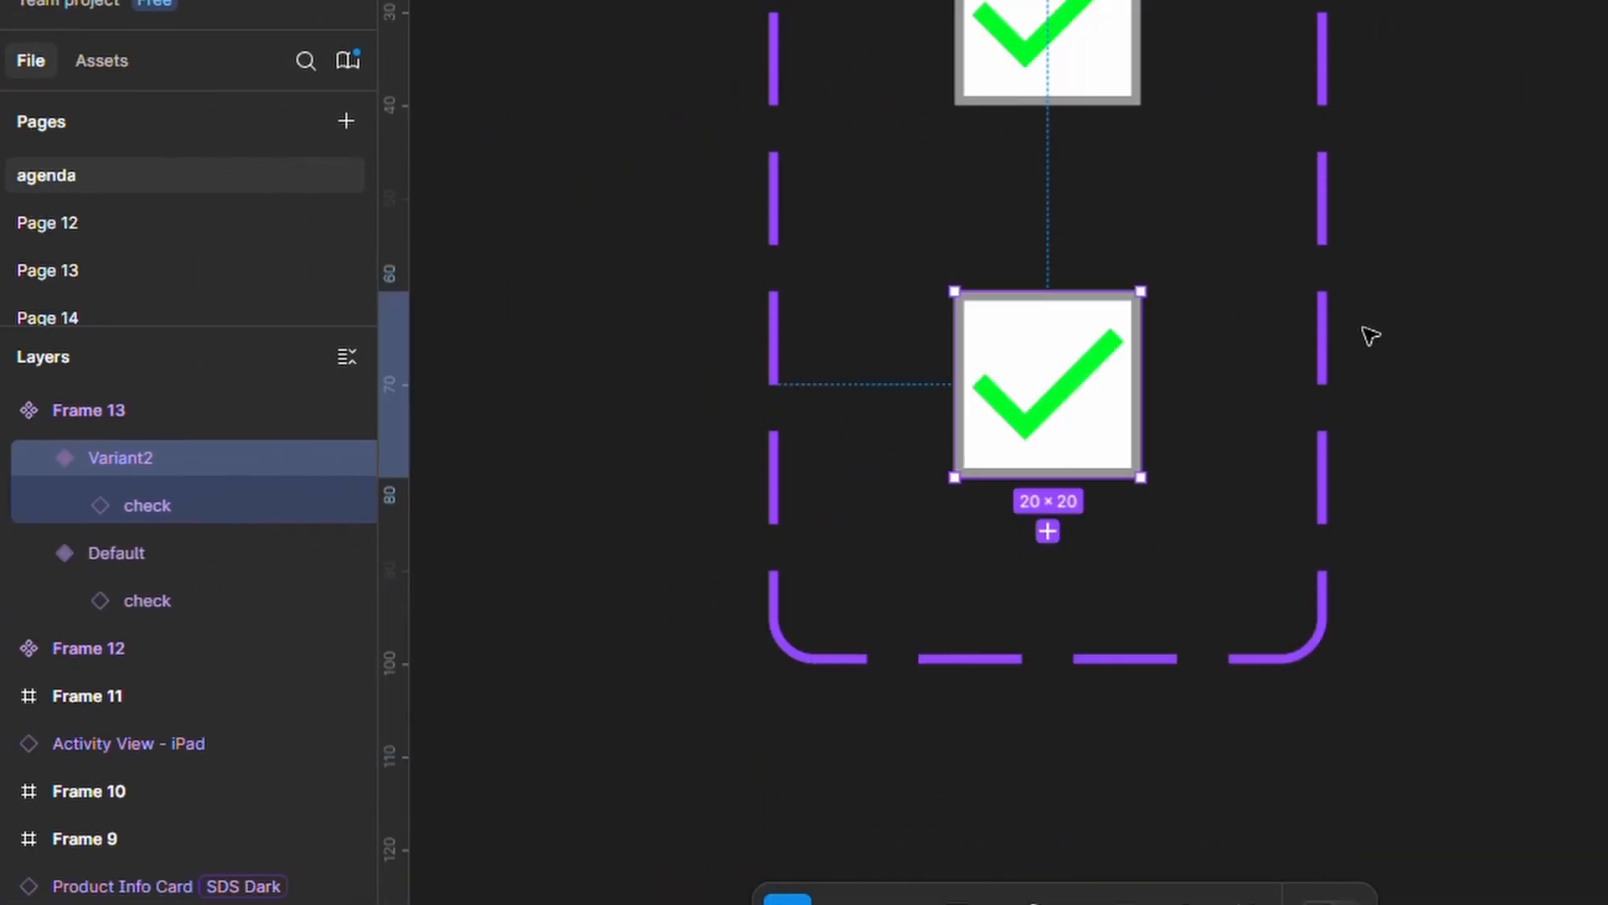
scroll(1371, 335, up, 2)
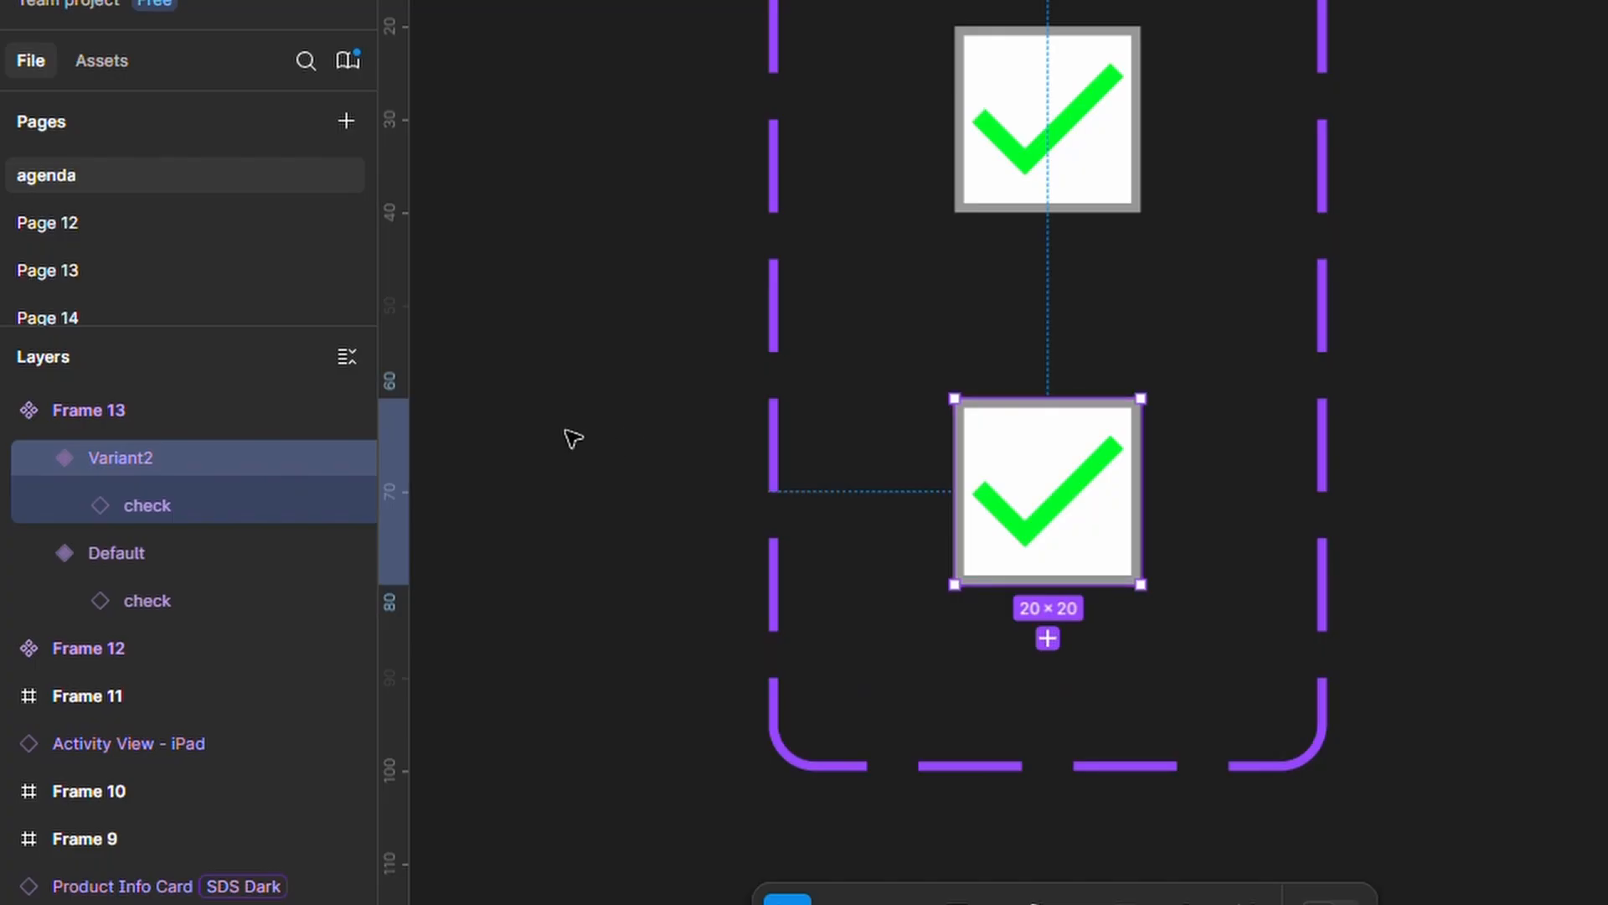
click(191, 503)
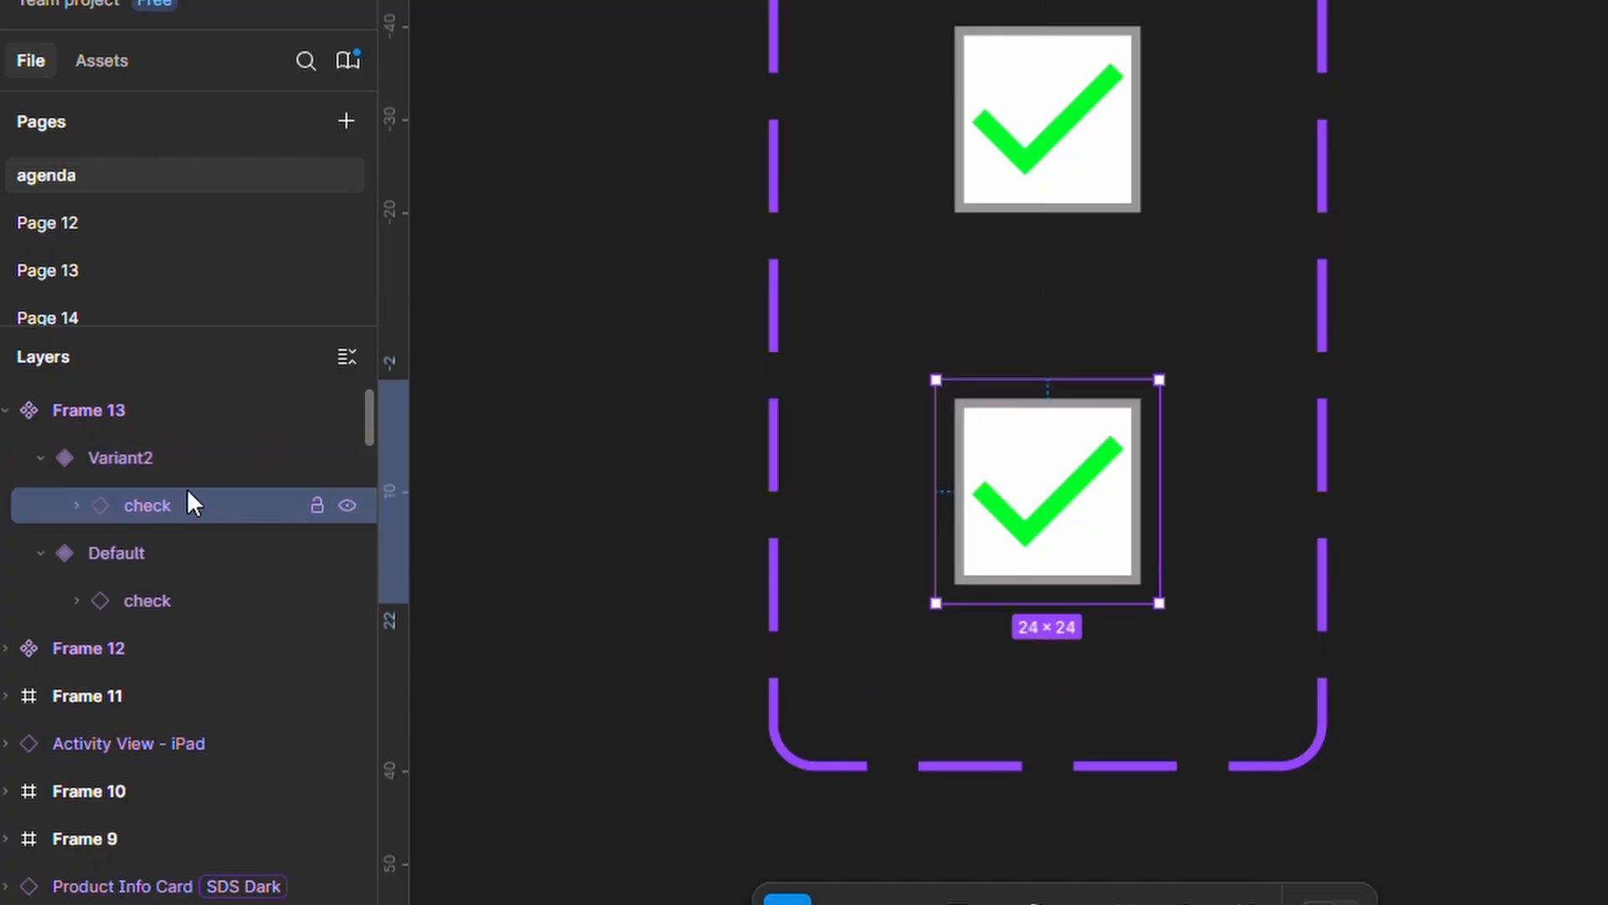
click(347, 506)
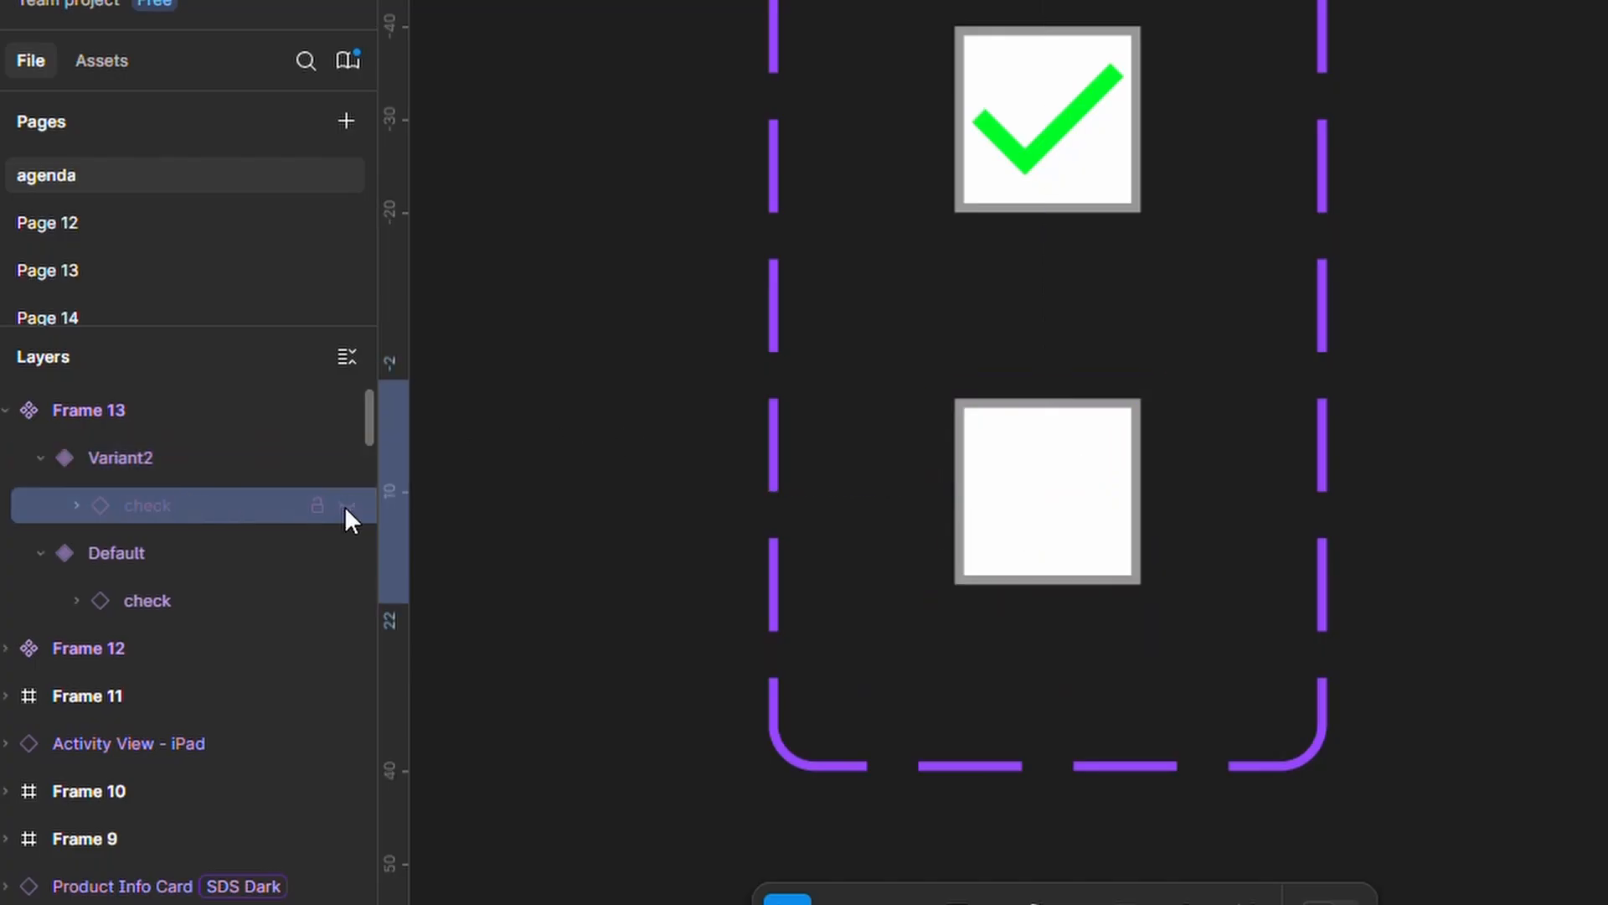
Rename the Default variant as checked and Variant2 as unchecked
click(152, 556)
double_click(151, 555)
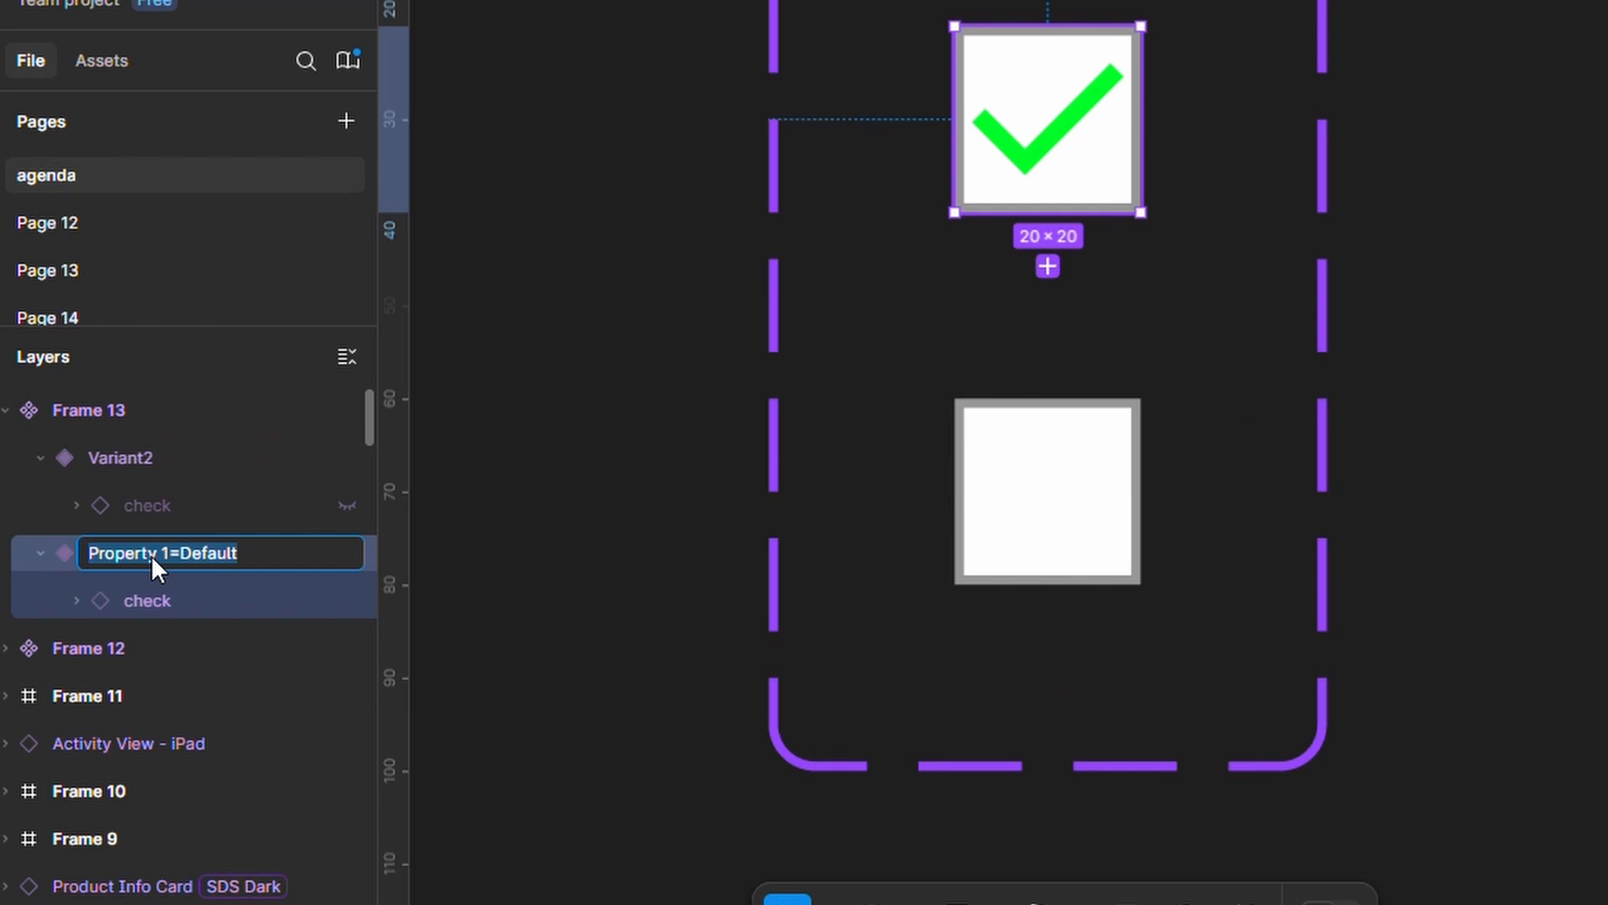
text(checked)
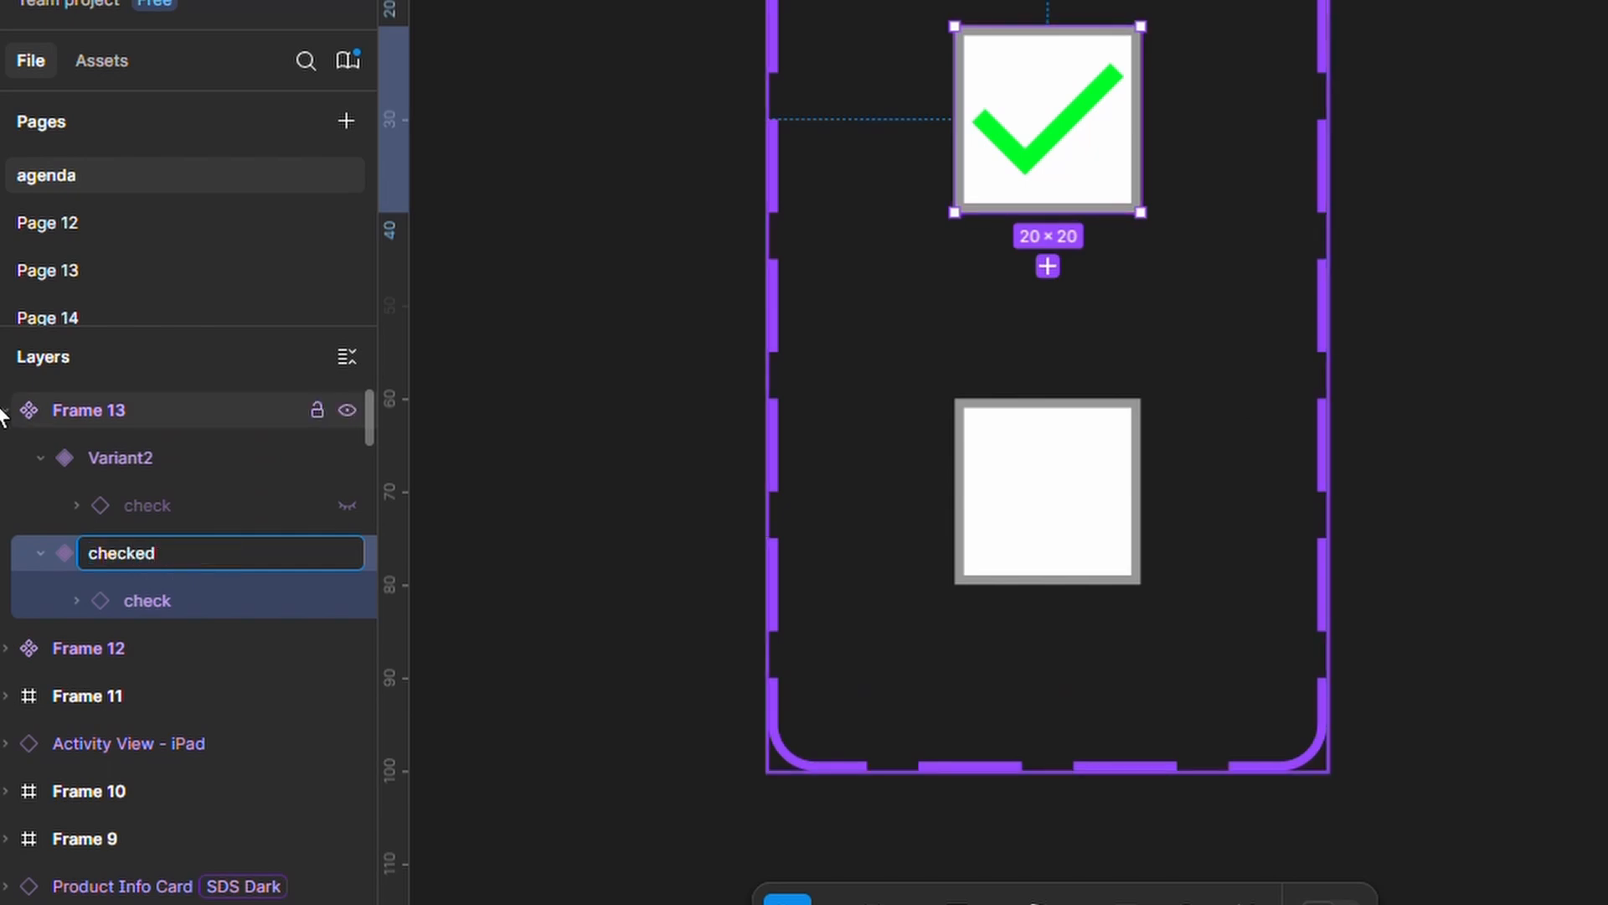
click(123, 457)
double_click(122, 457)
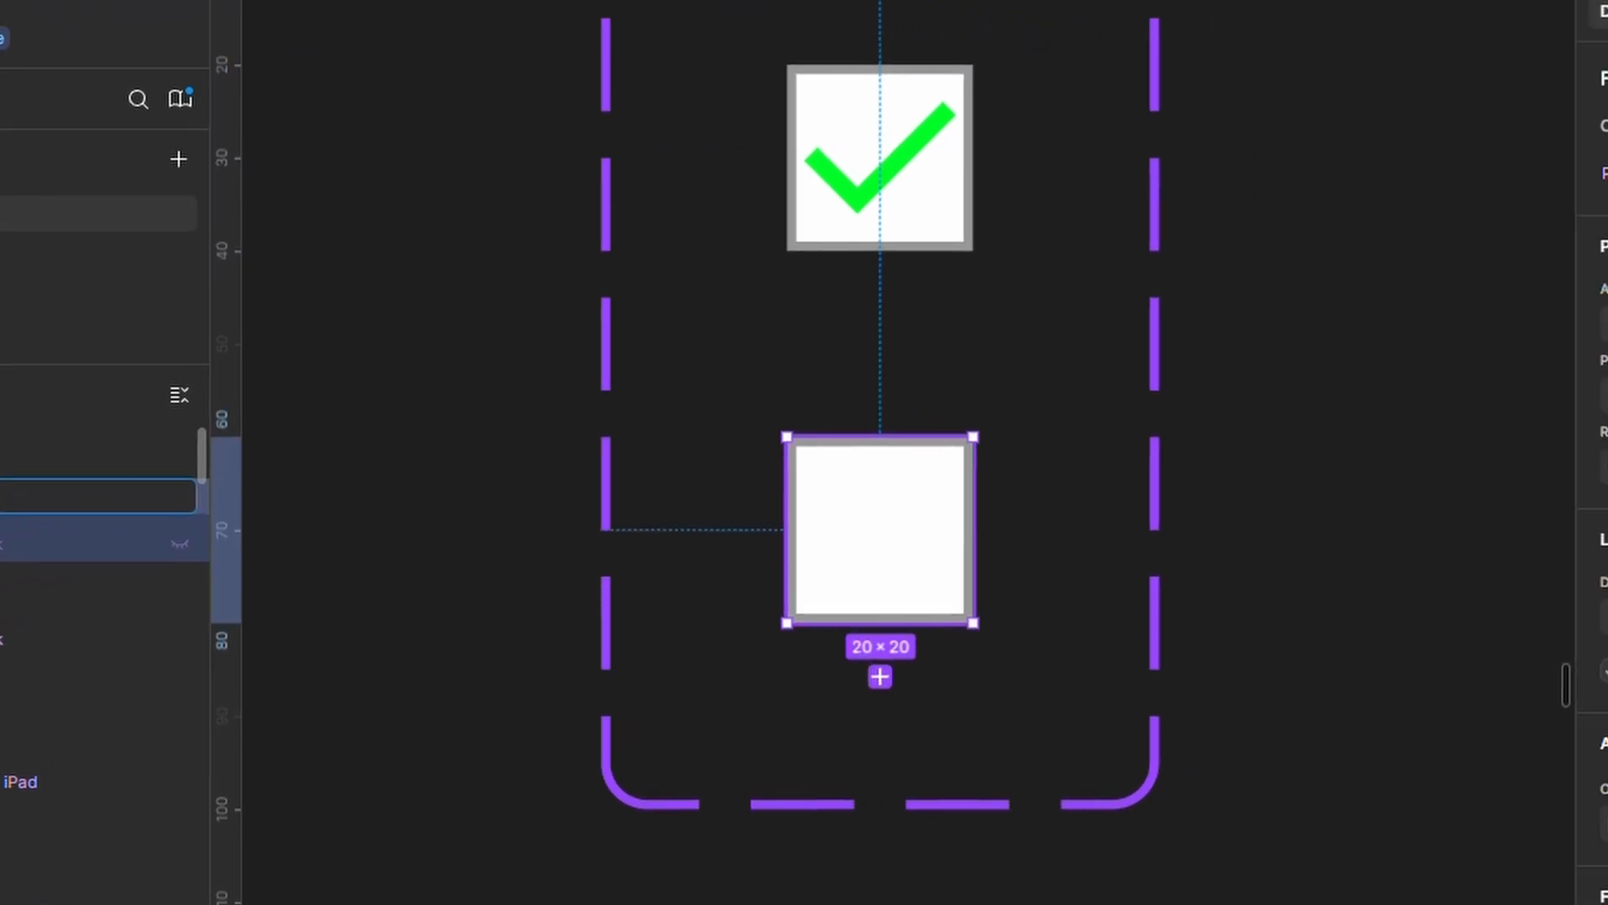
key(Return)
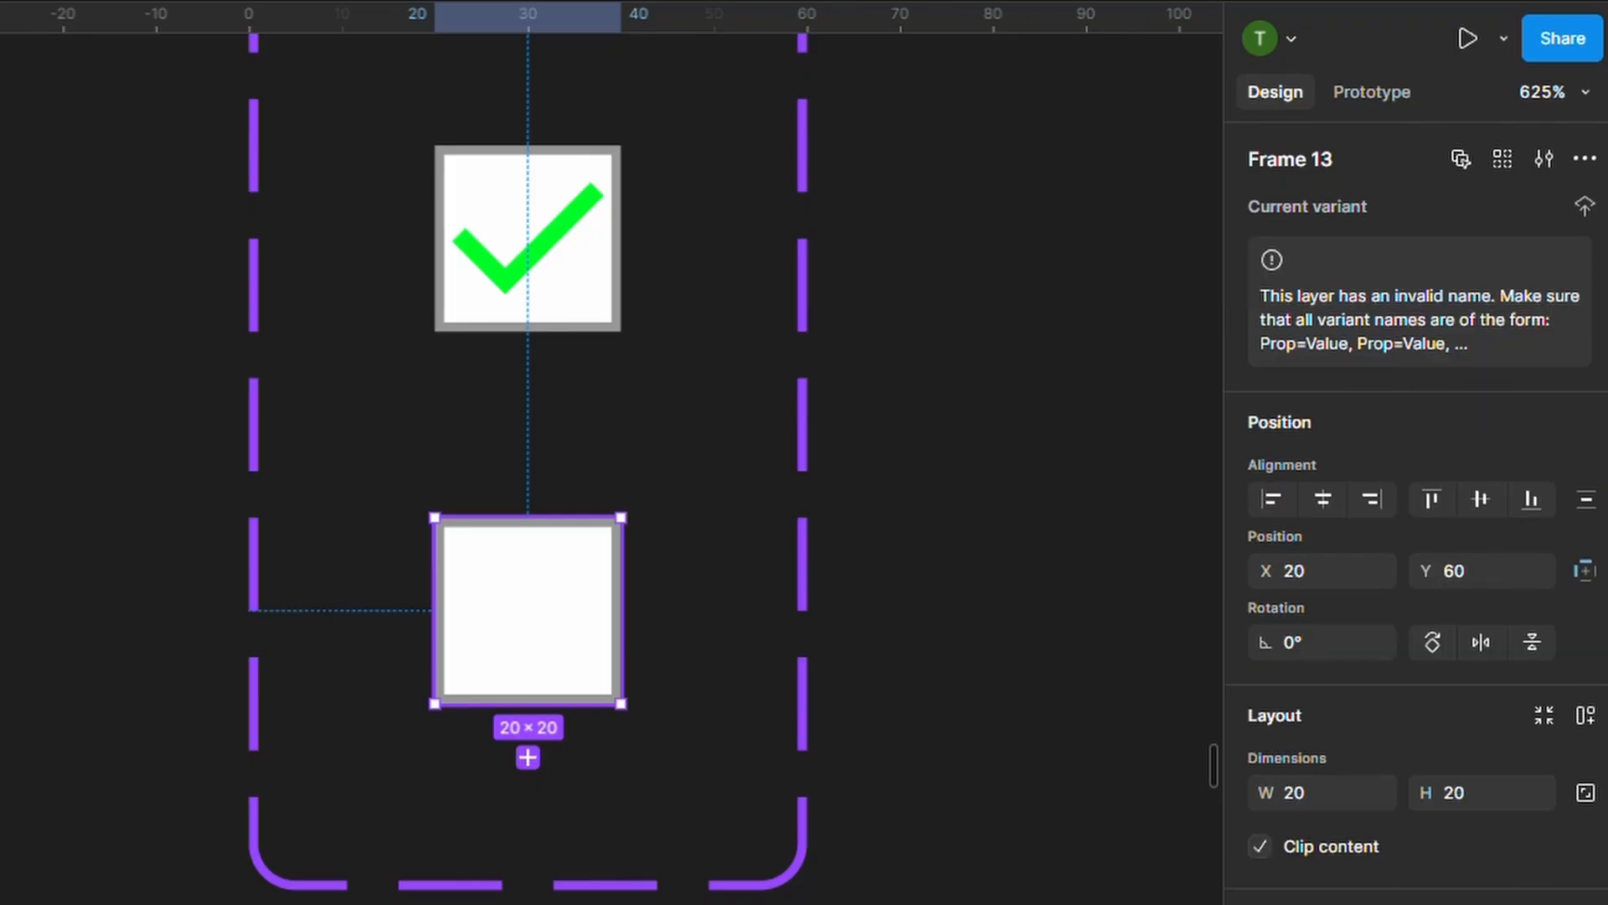
Connect the checked variant to the unchecked one with an On click interaction, Change to action and Instant animation
click(1369, 93)
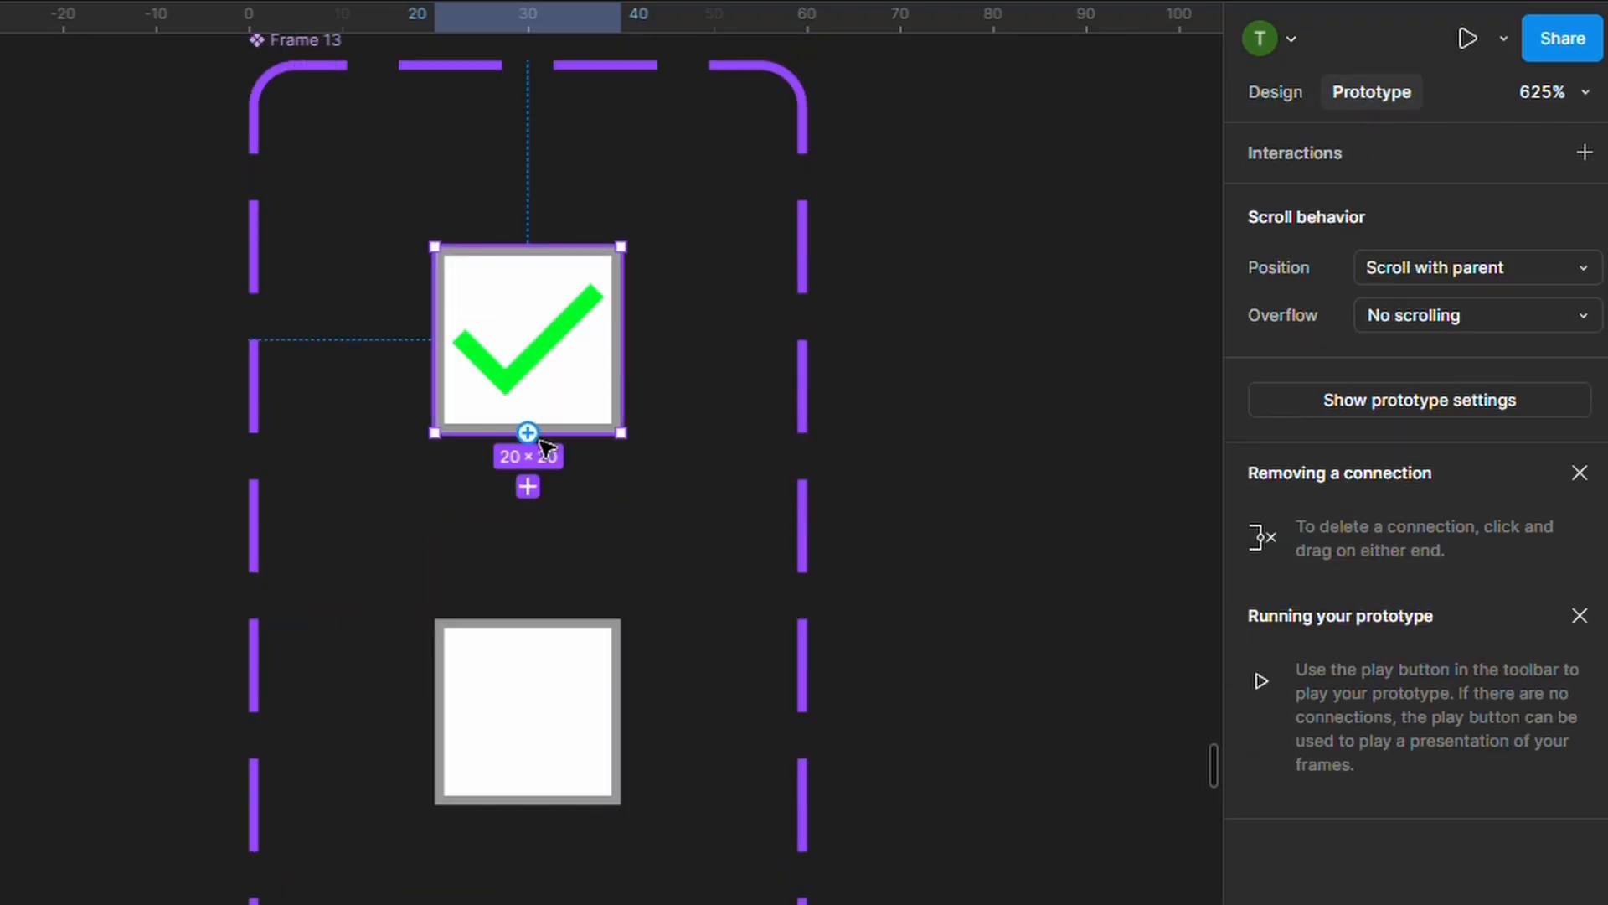
drag(528, 433, 869, 295)
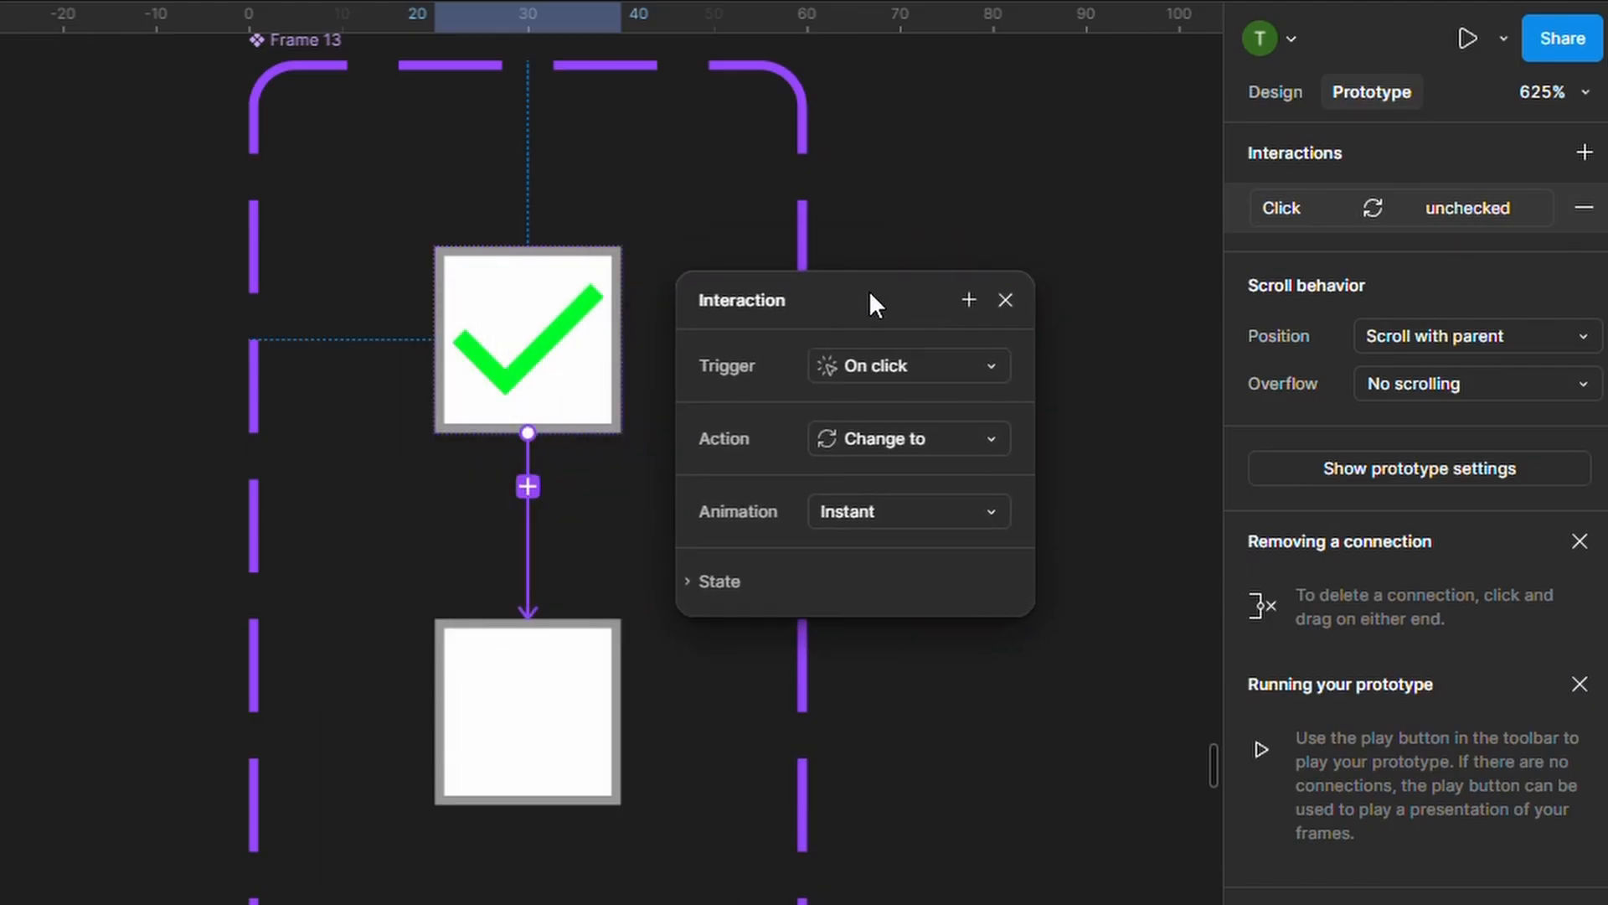
click(917, 381)
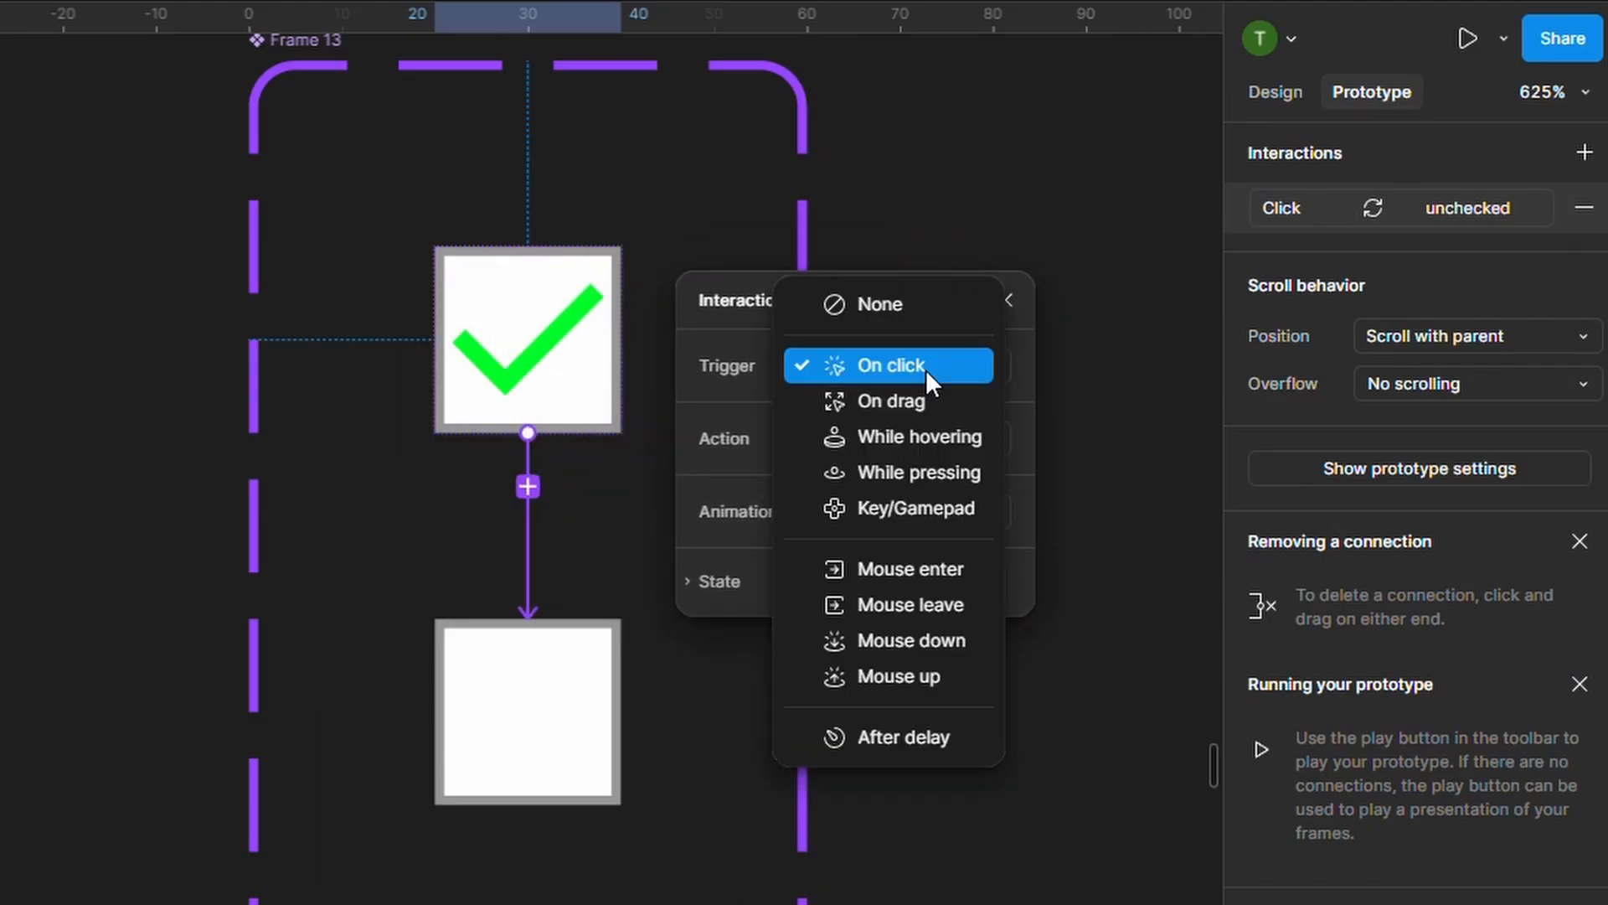
click(926, 369)
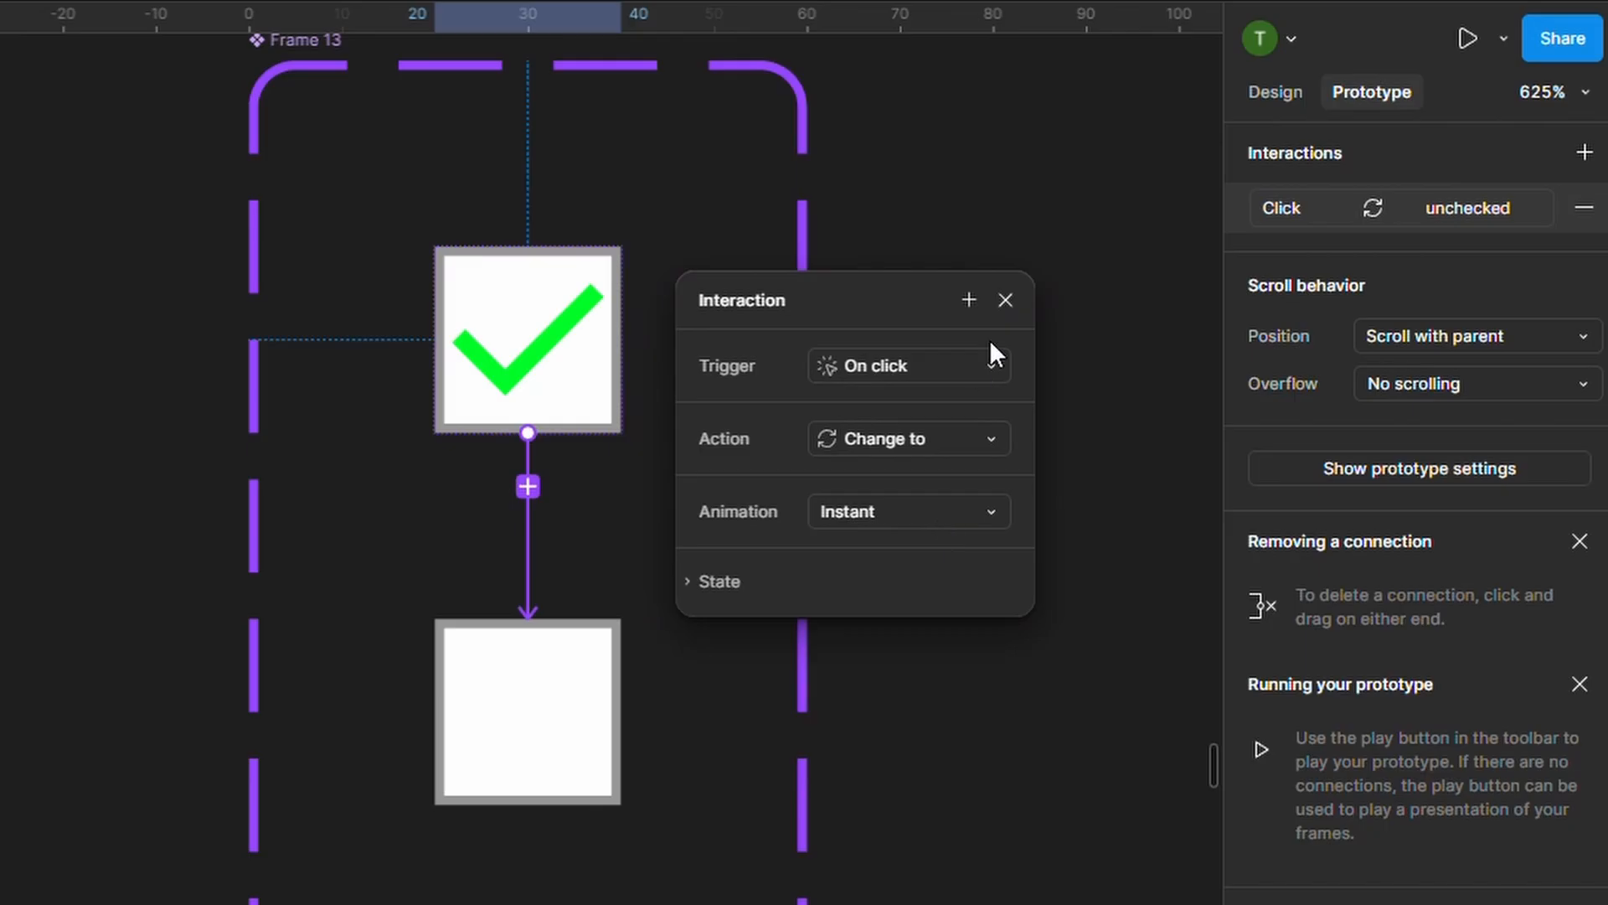
click(1012, 298)
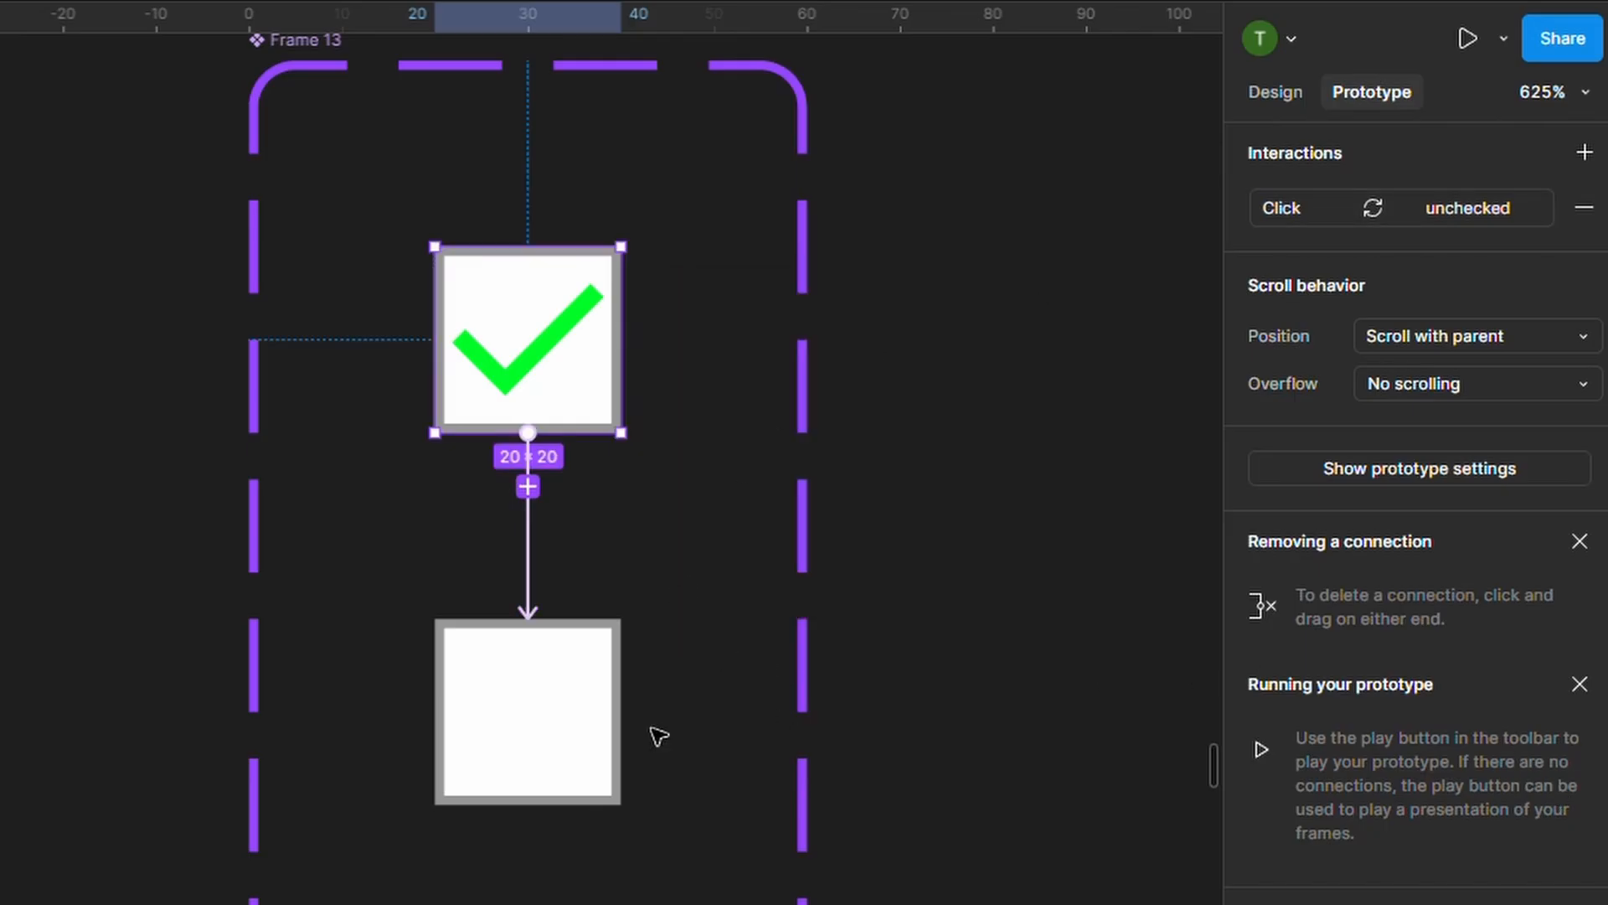
Connect the unchecked variant back to the checked one with On click, Change to and Instant, and check both variants' interactions
click(519, 740)
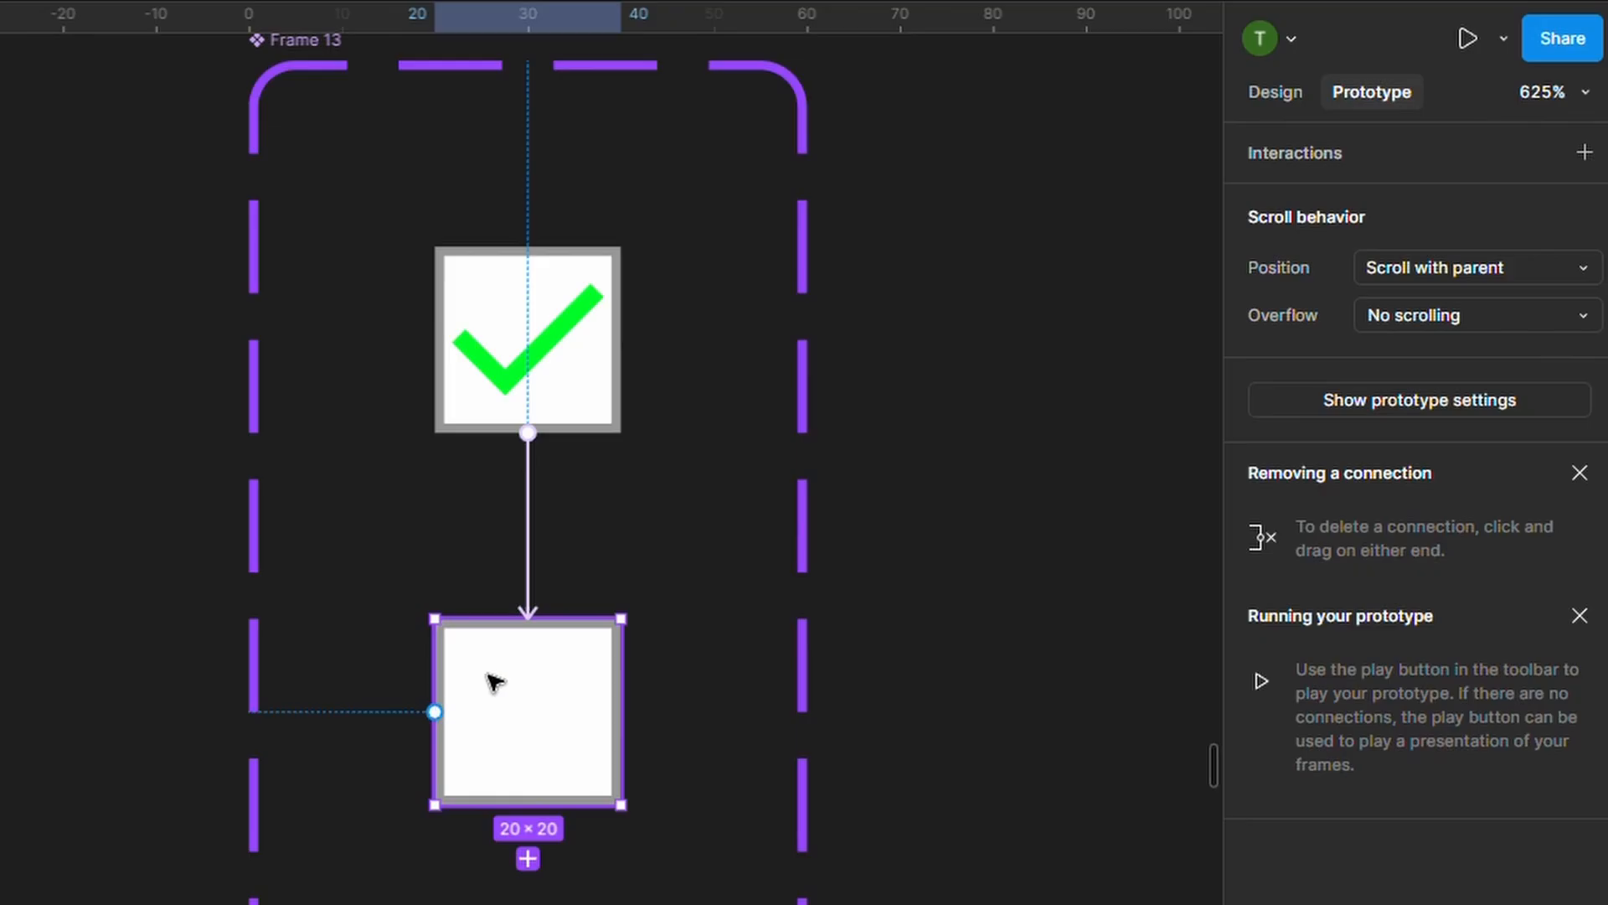
drag(558, 623, 585, 426)
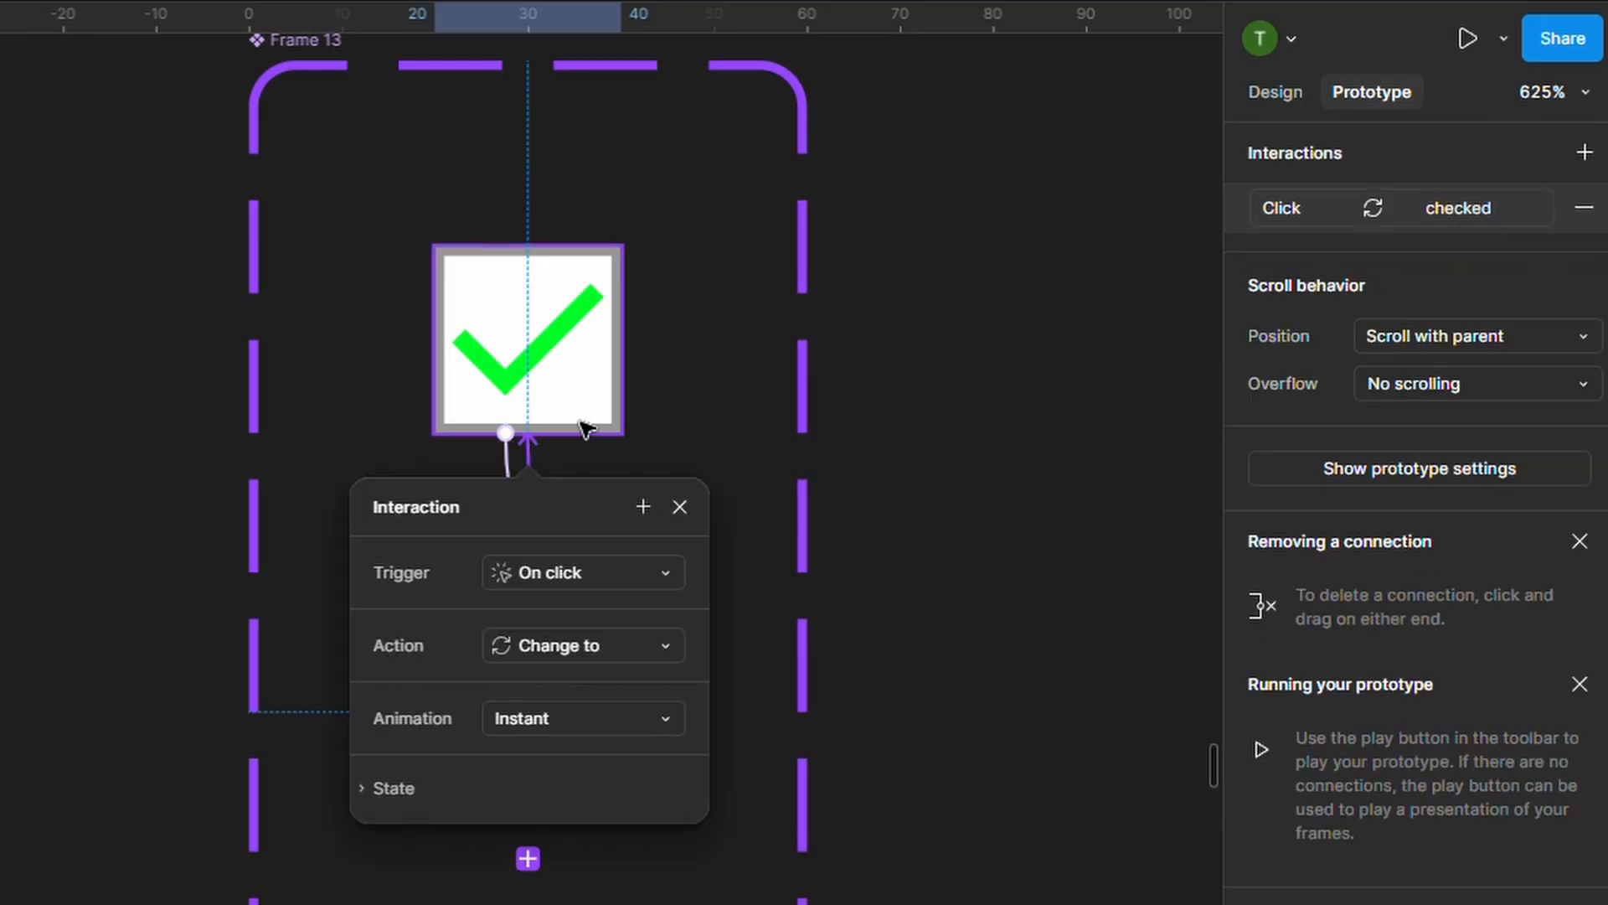
drag(565, 506, 962, 283)
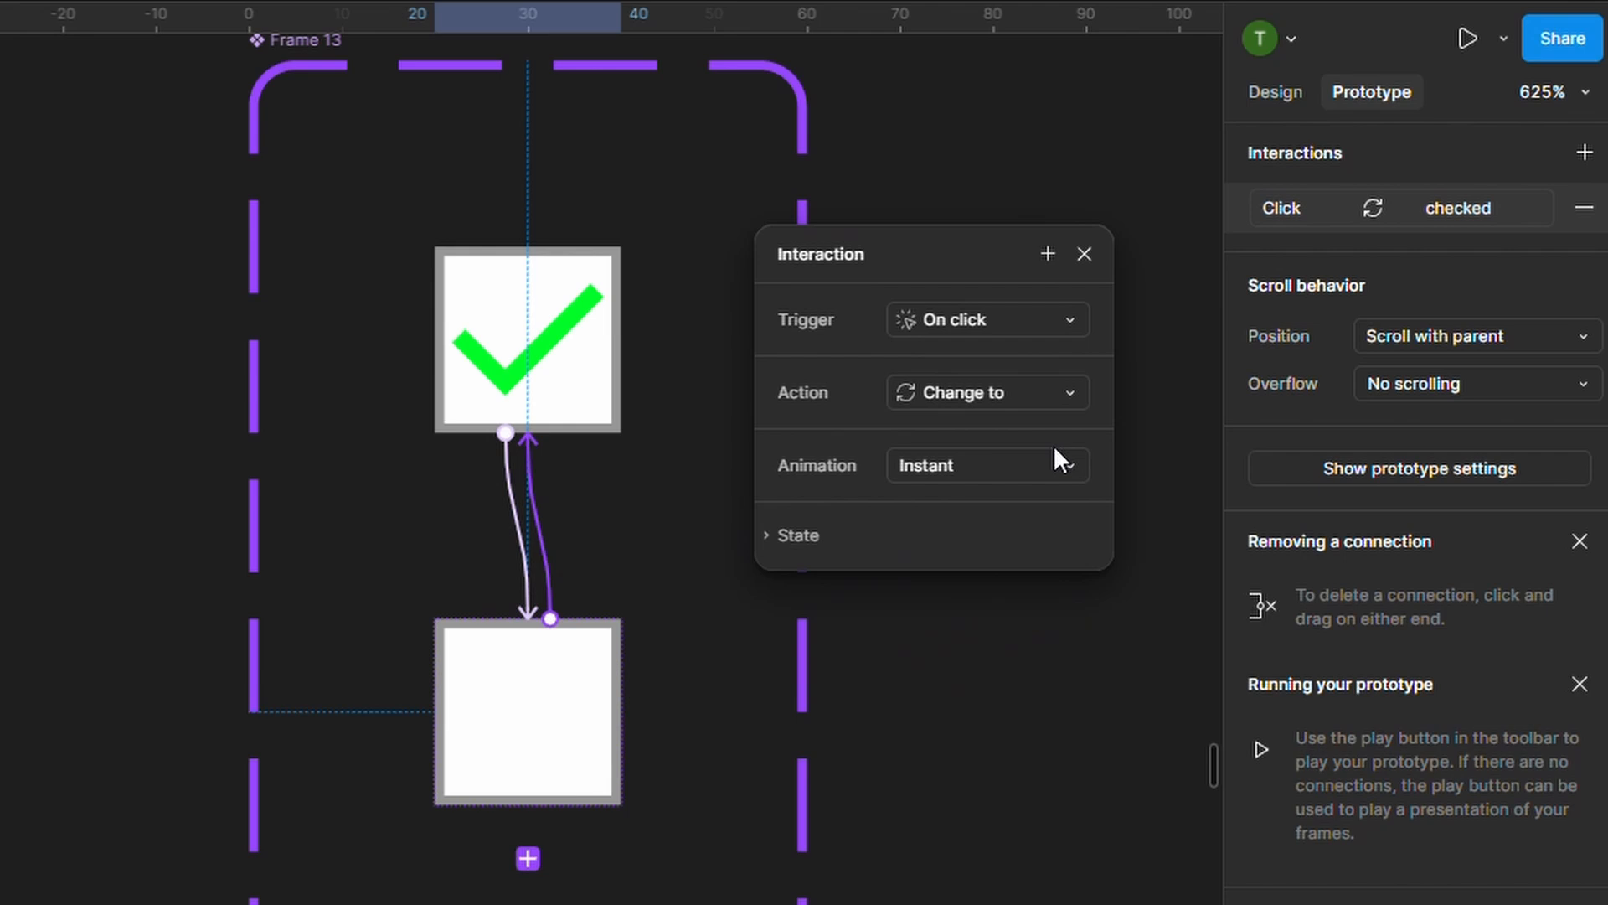
click(1084, 254)
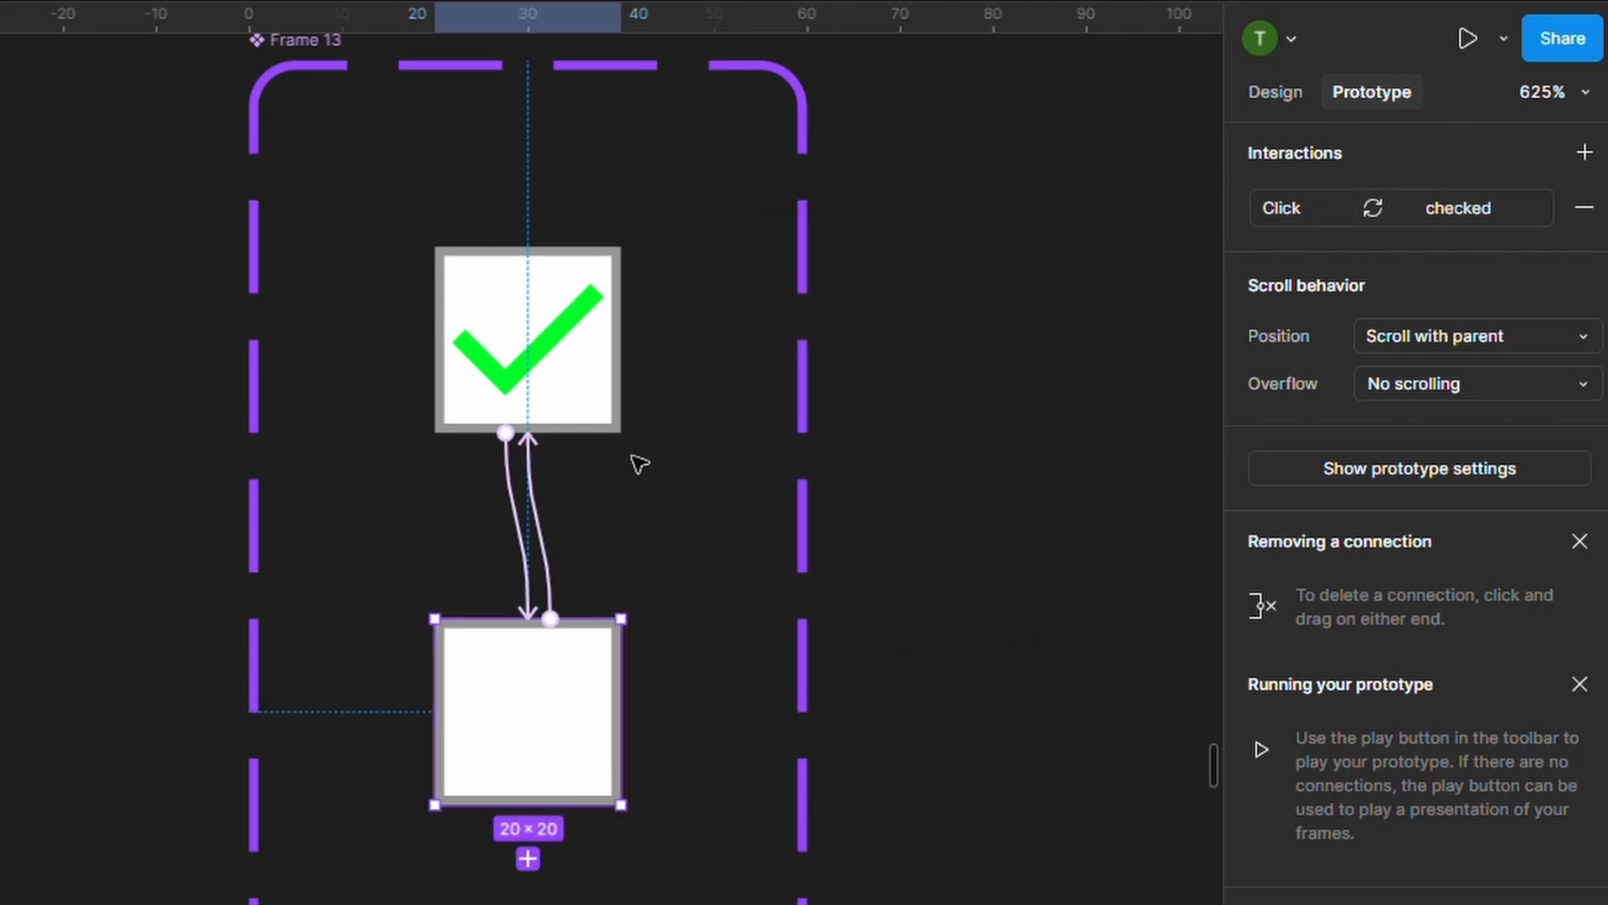
click(617, 410)
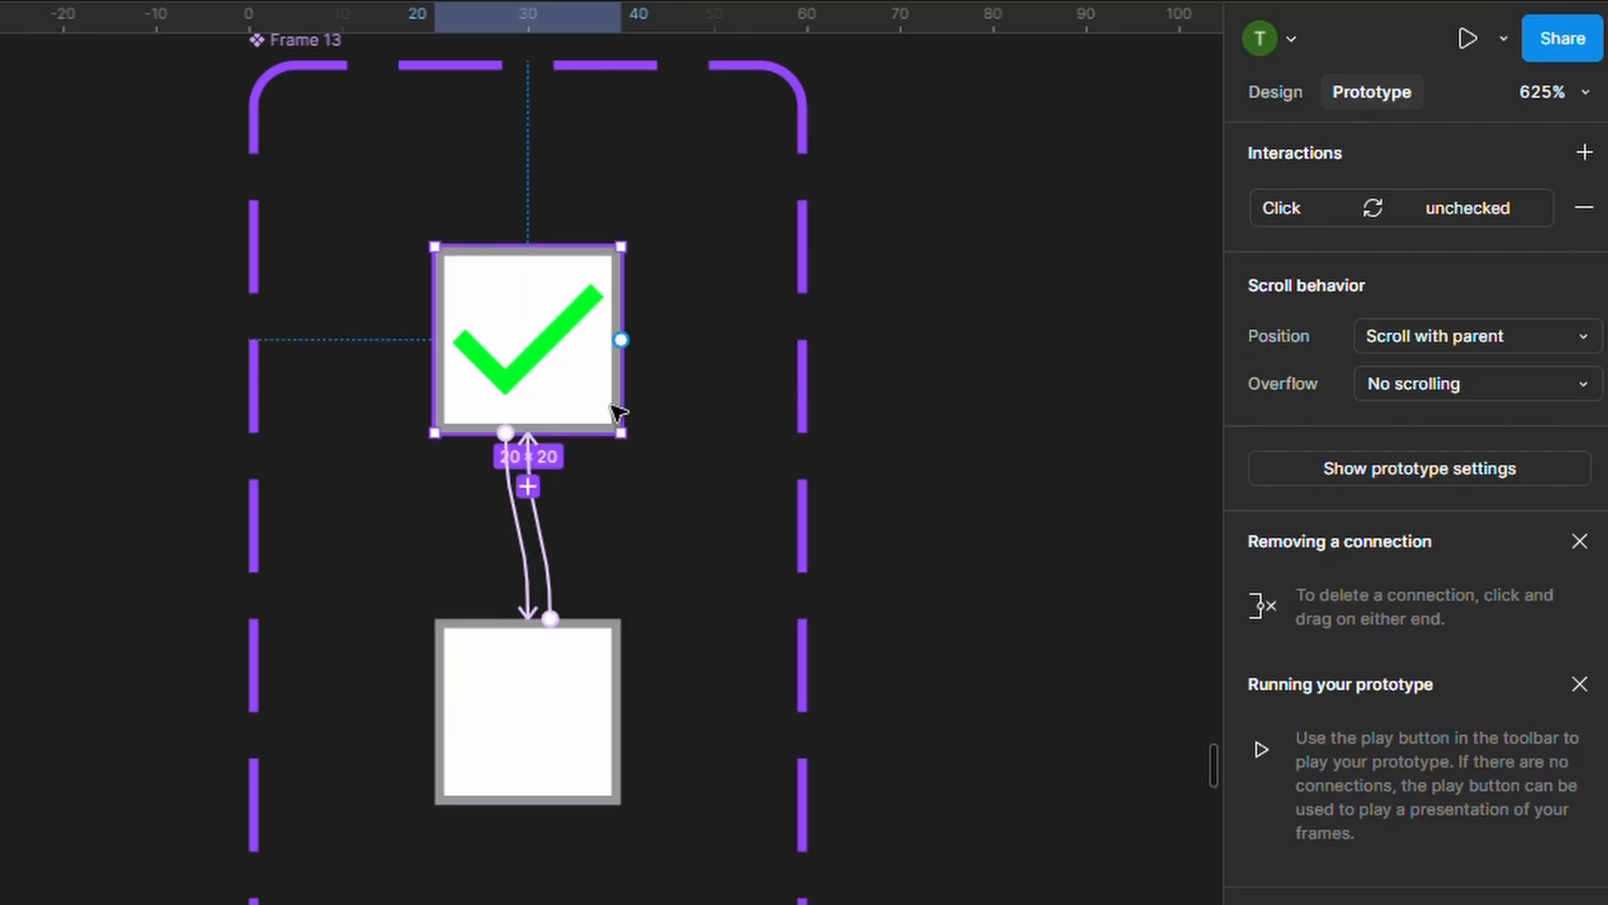
click(586, 691)
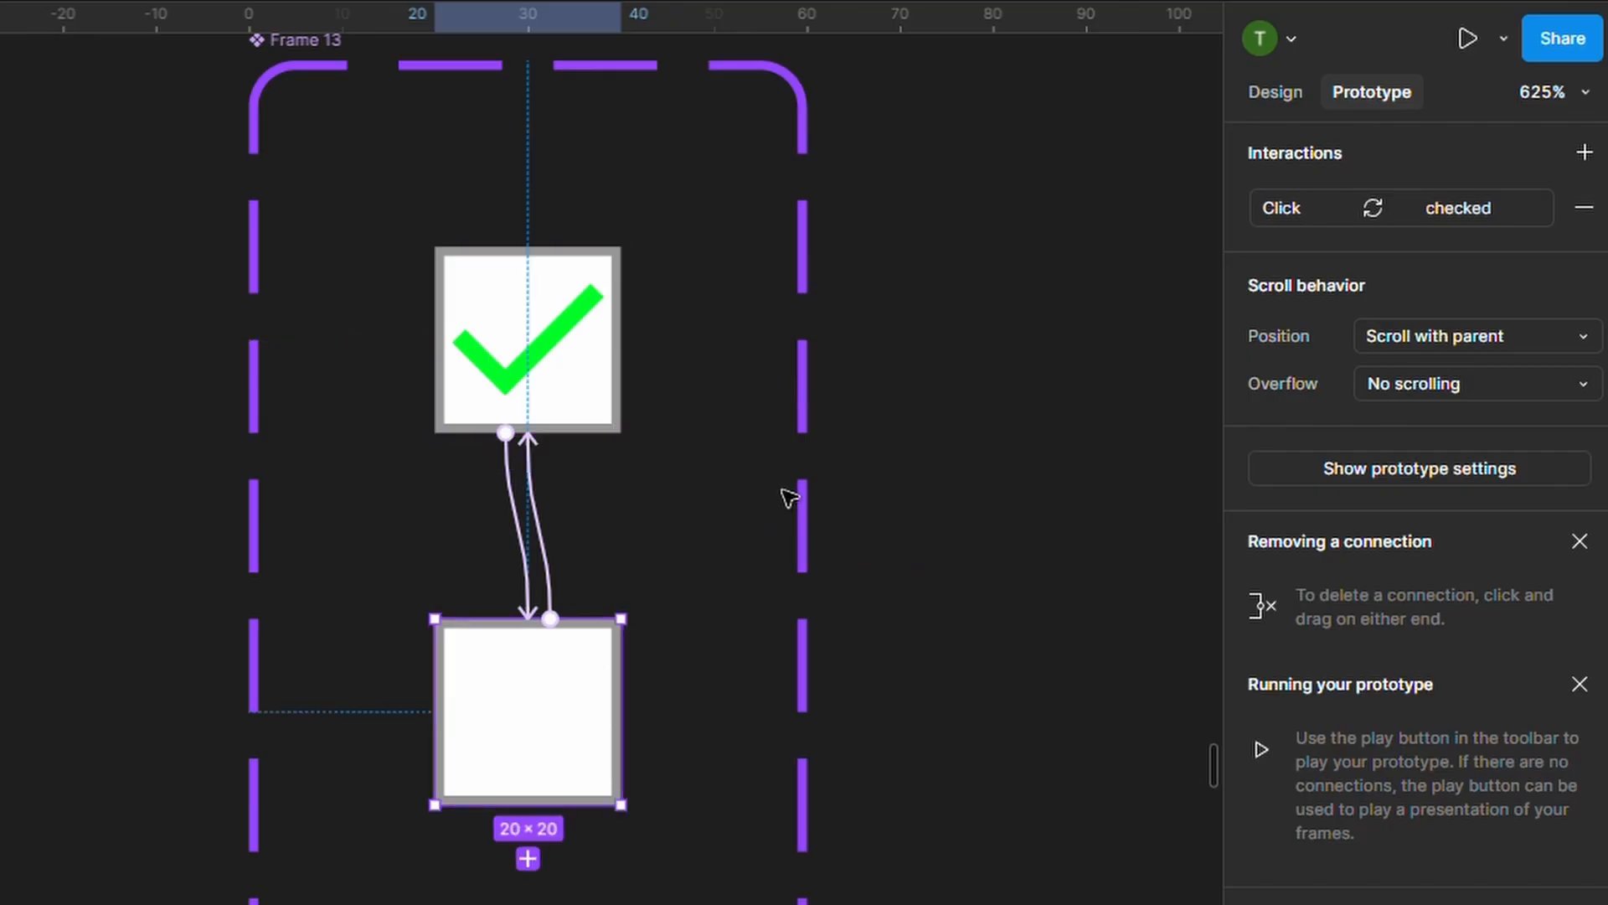
Preview the check flow of the checkbox instance, close the preview and present the prototype
scroll(785, 495, down, 2)
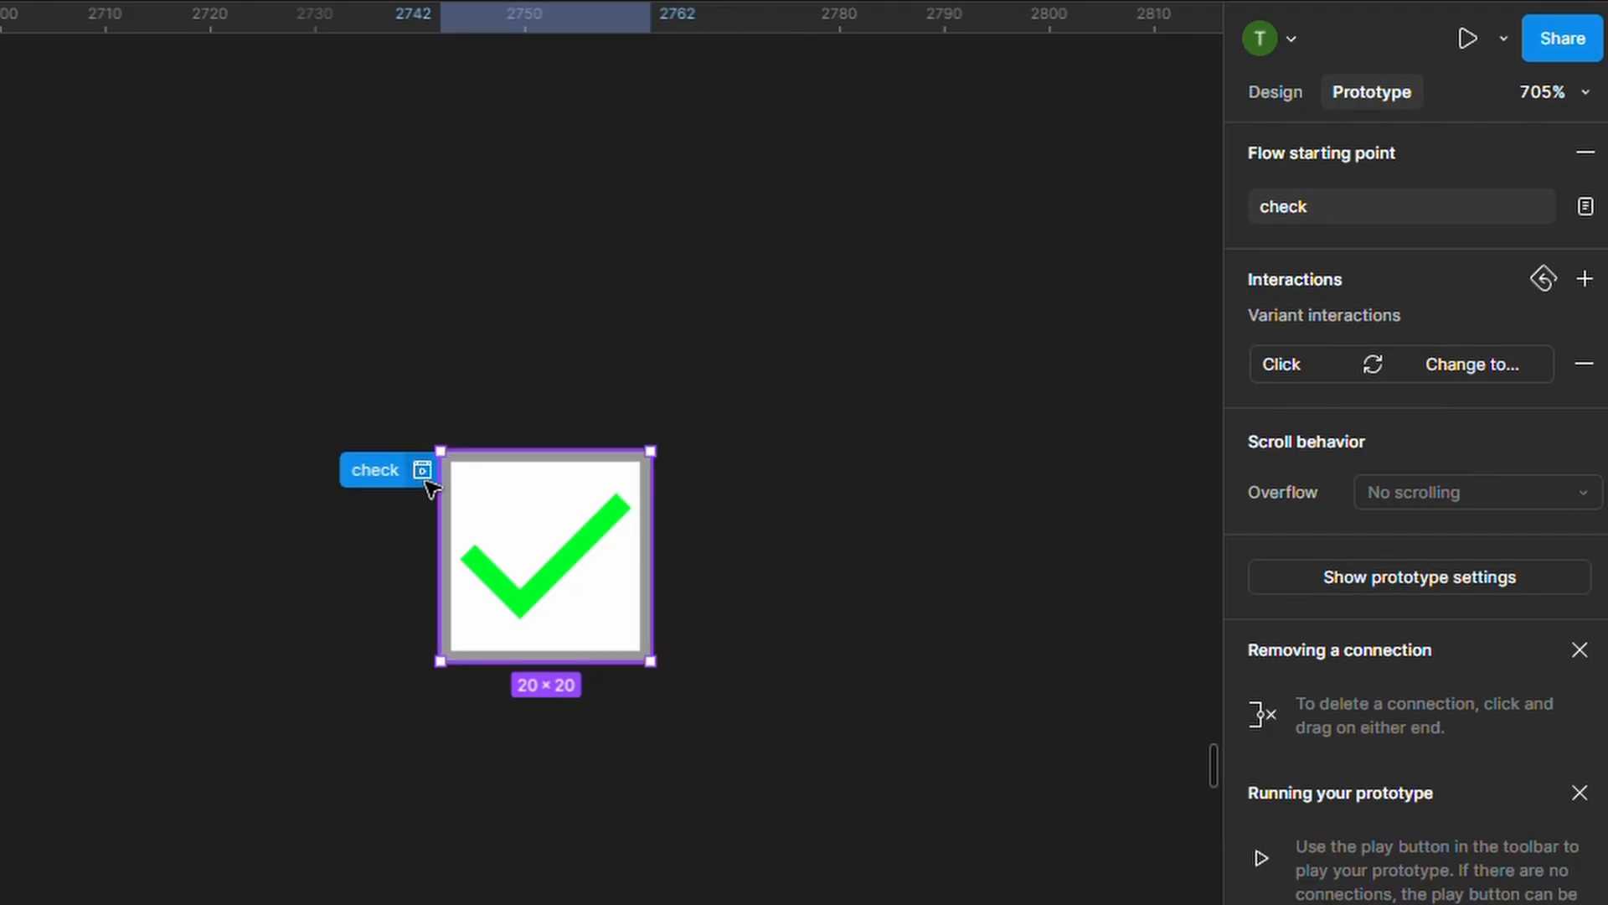
click(424, 479)
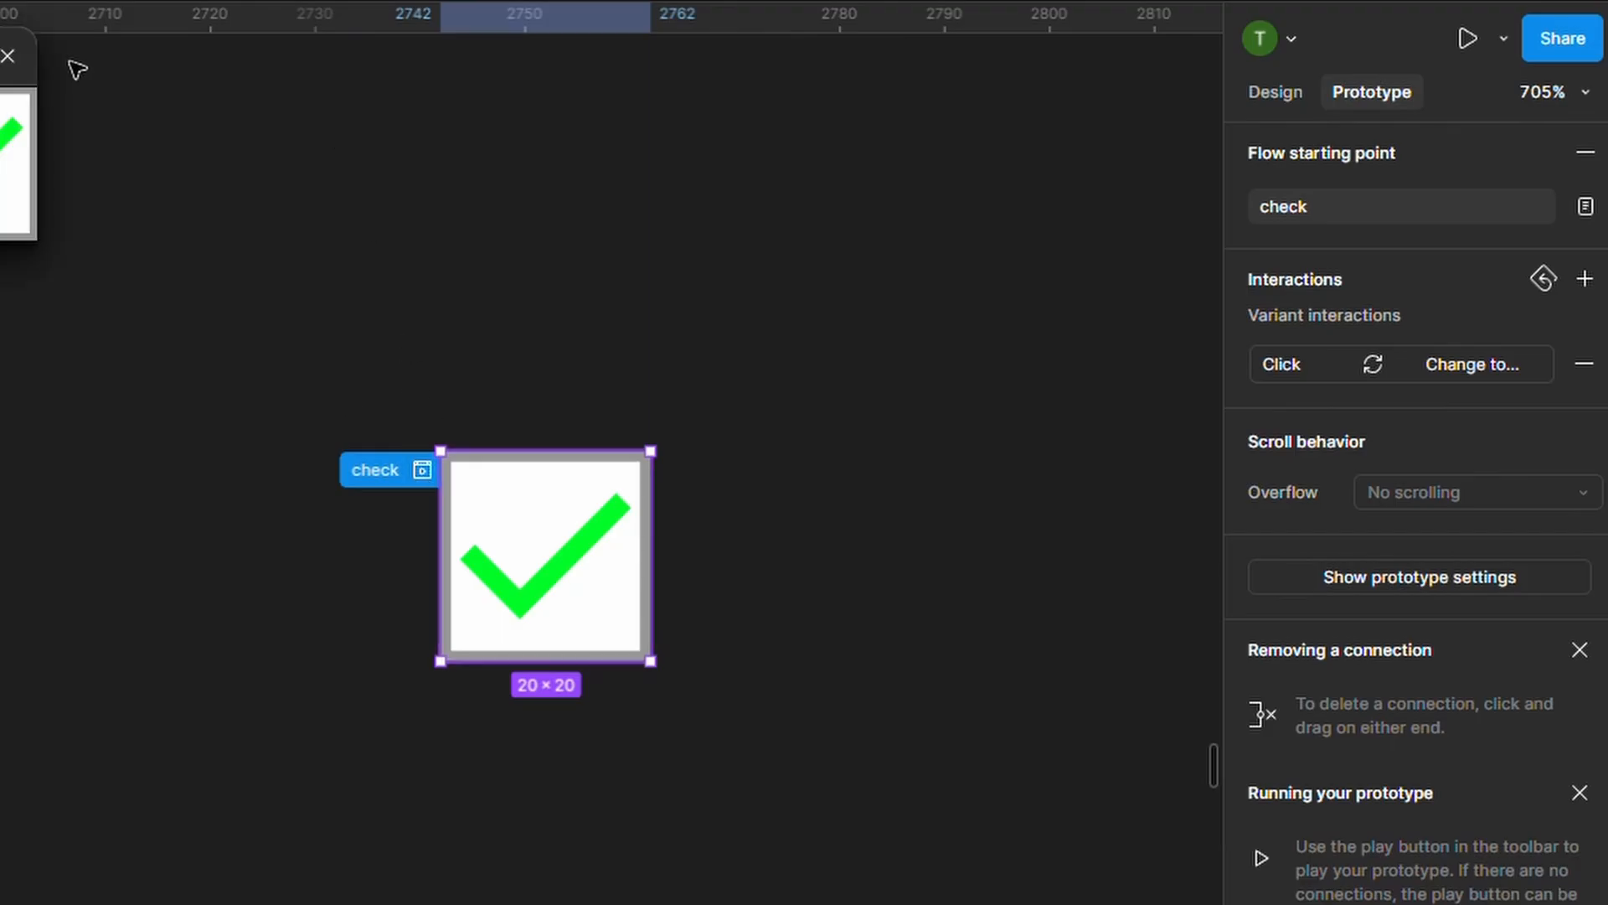
click(11, 62)
click(1466, 41)
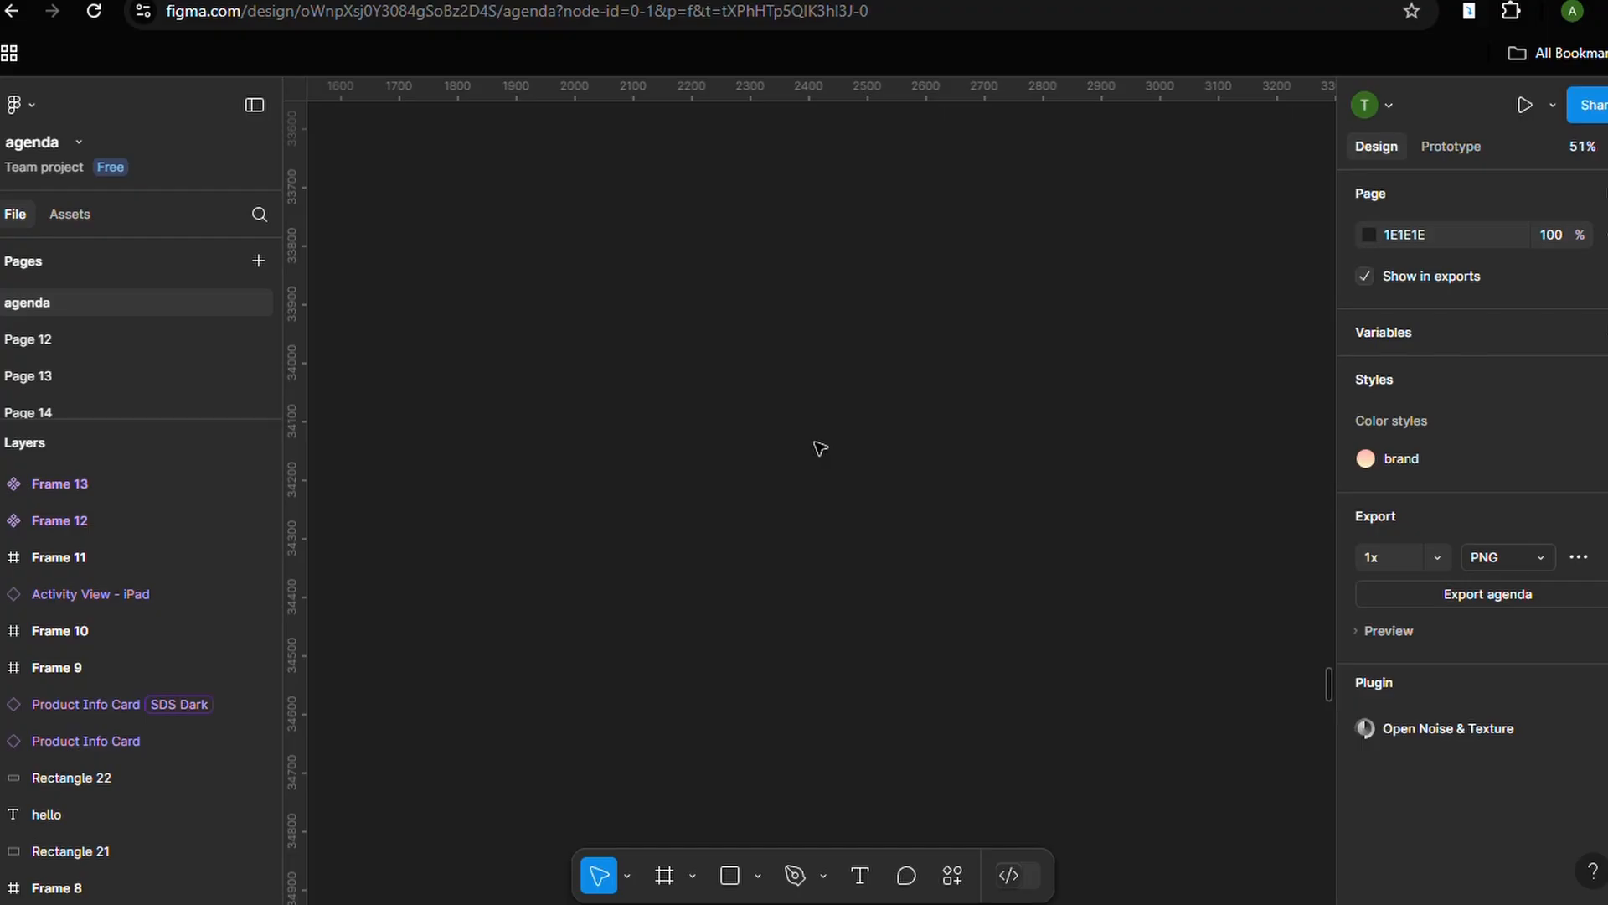
Add a 1280-wide TV frame and insert an instance of the Frame 13 checkbox from this file's agenda components
key(f)
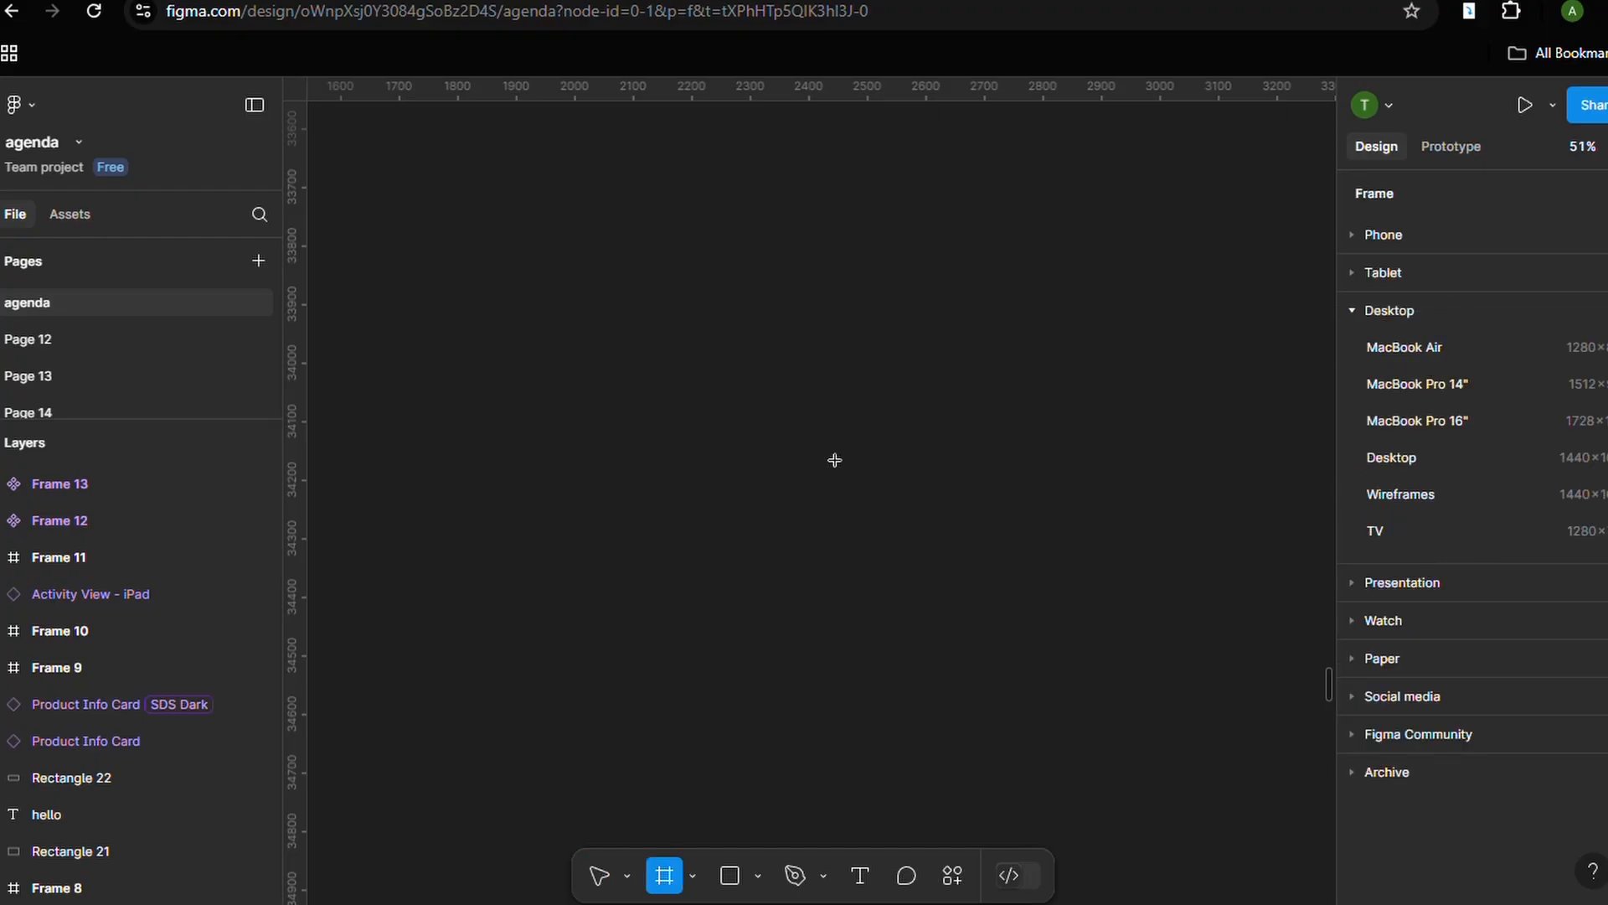
click(1406, 531)
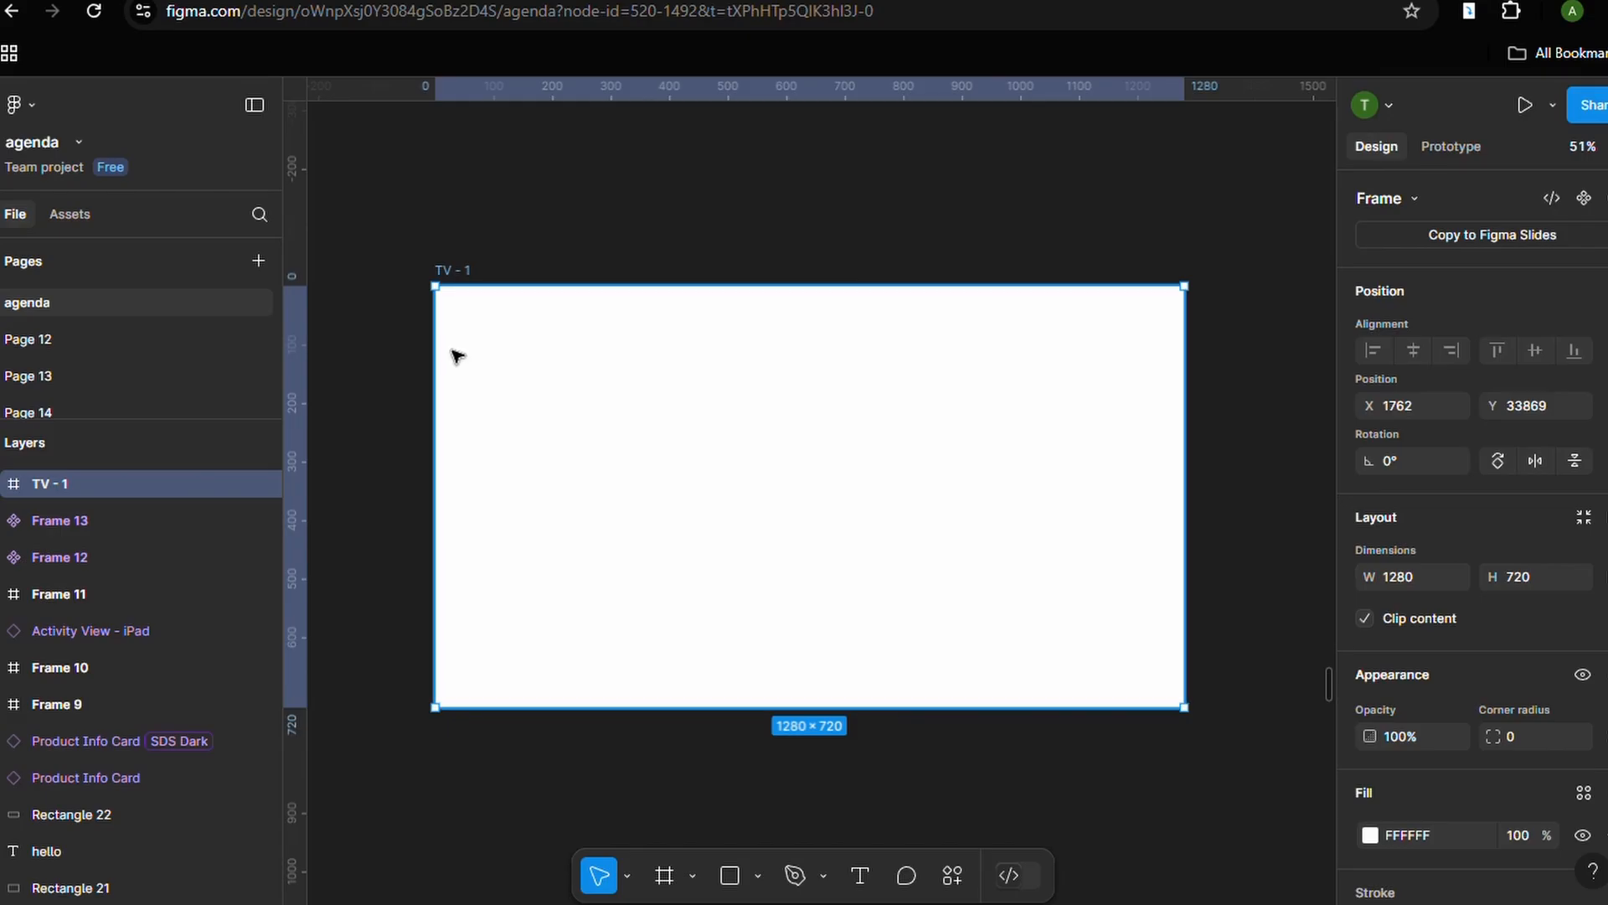
click(56, 213)
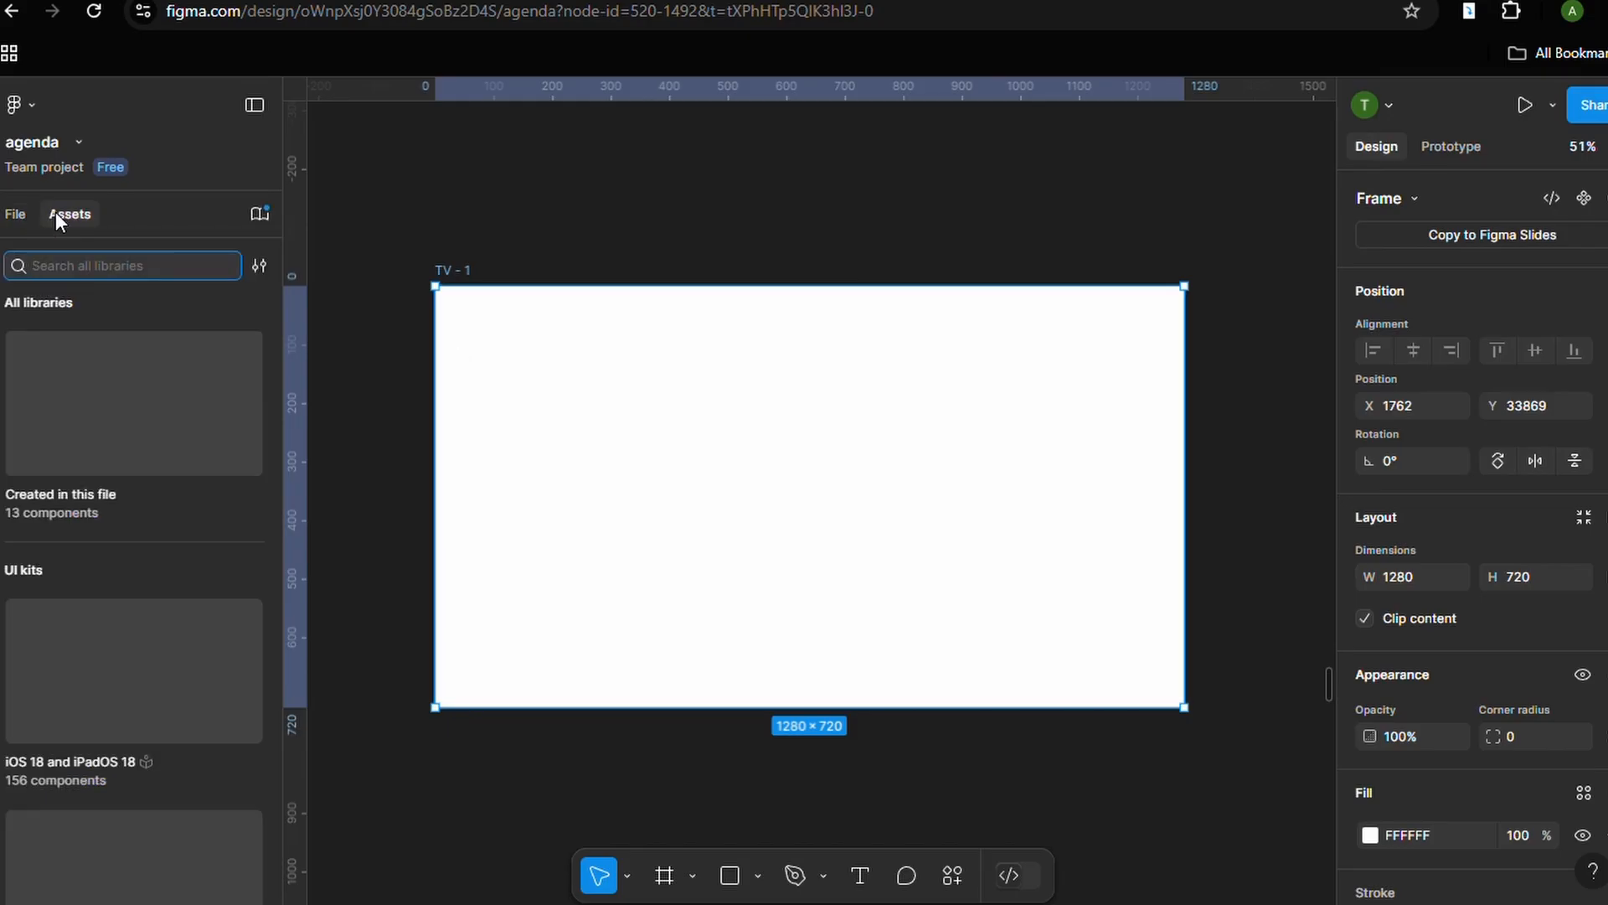
click(55, 426)
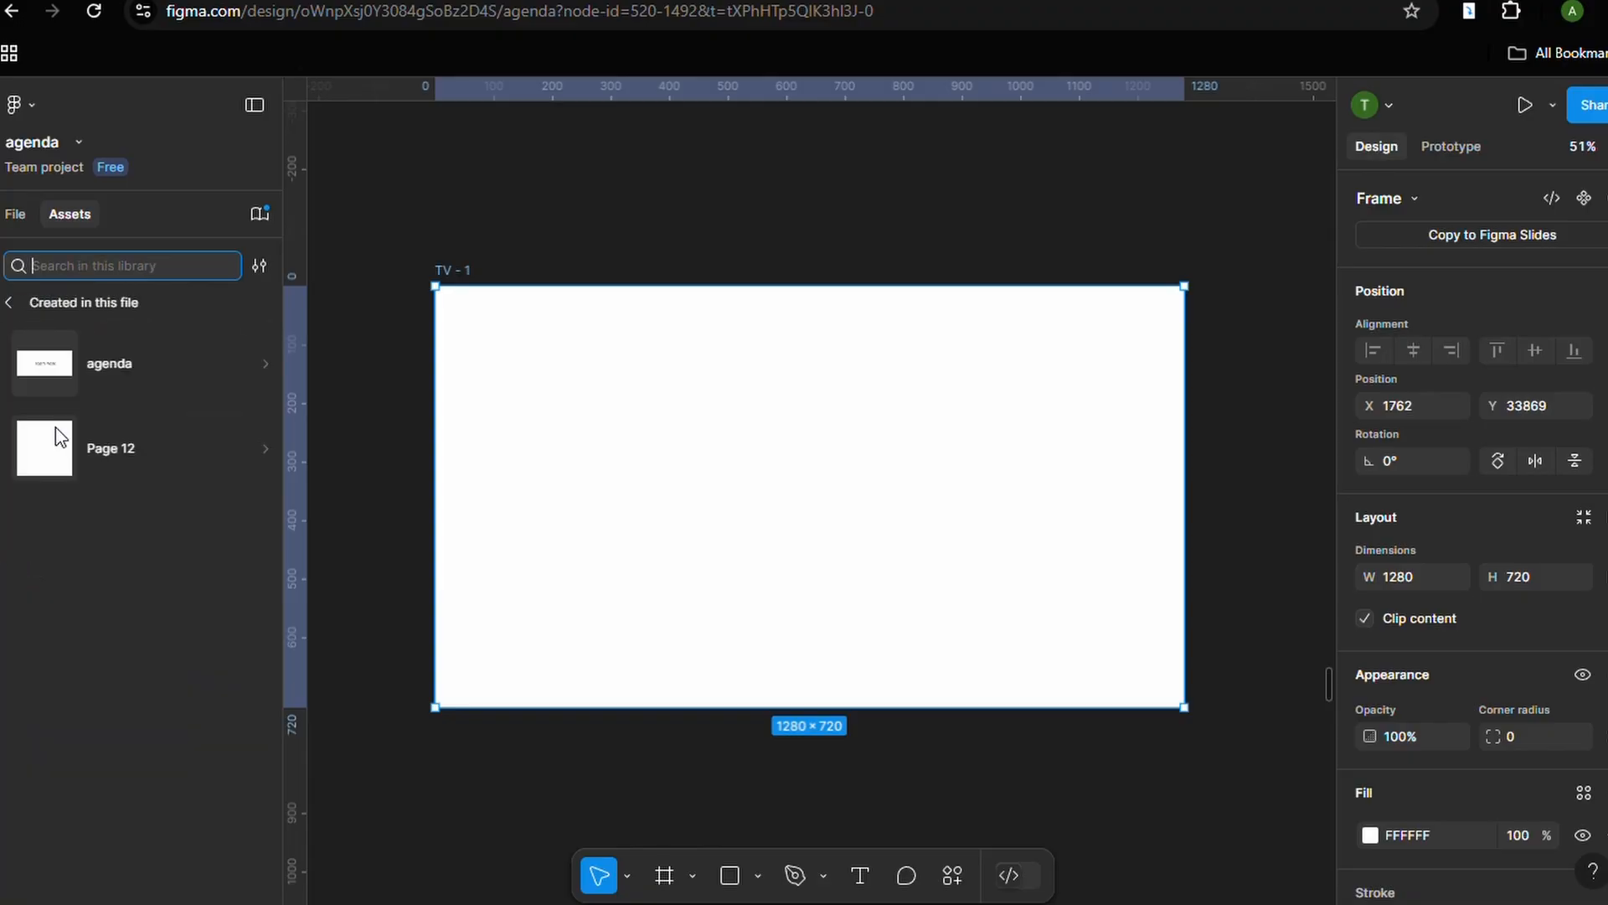
click(133, 364)
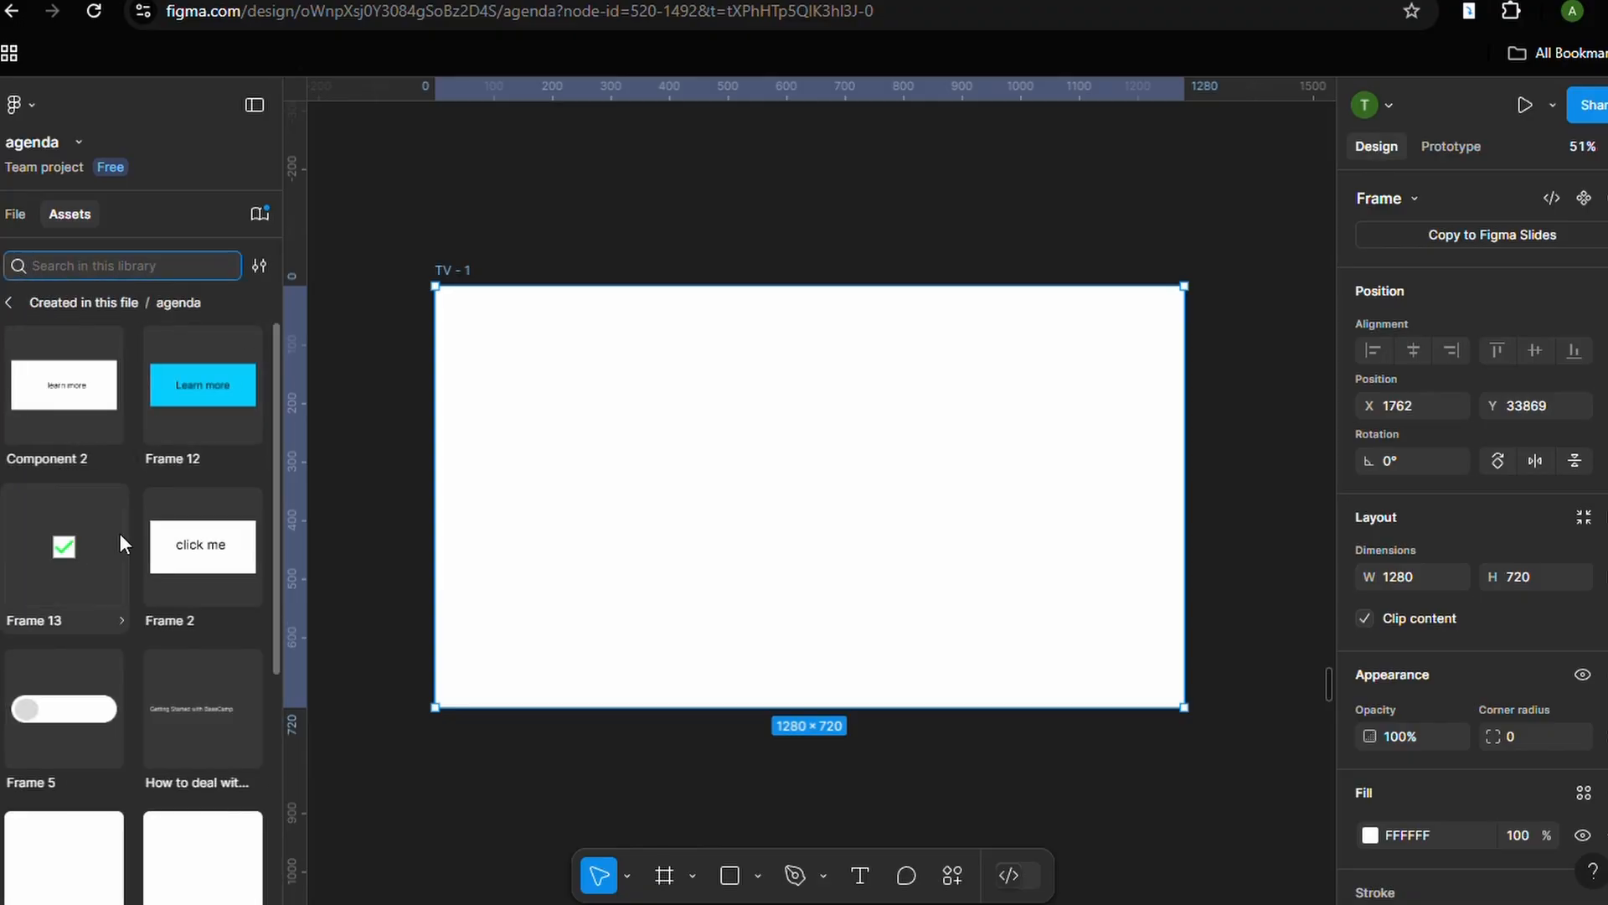
click(62, 560)
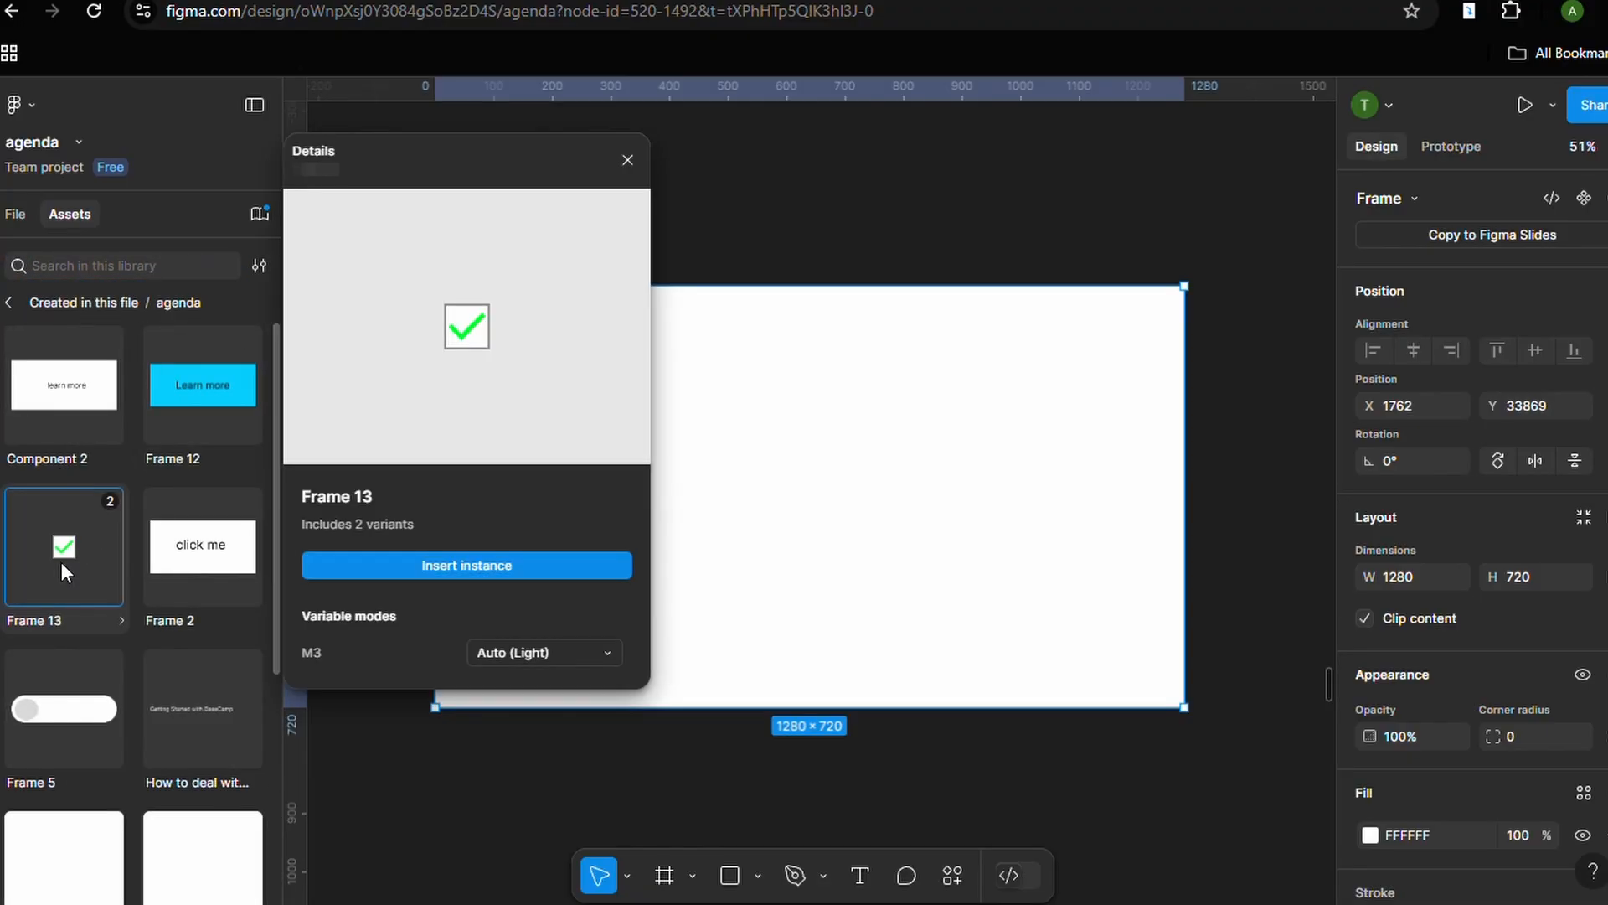
click(436, 566)
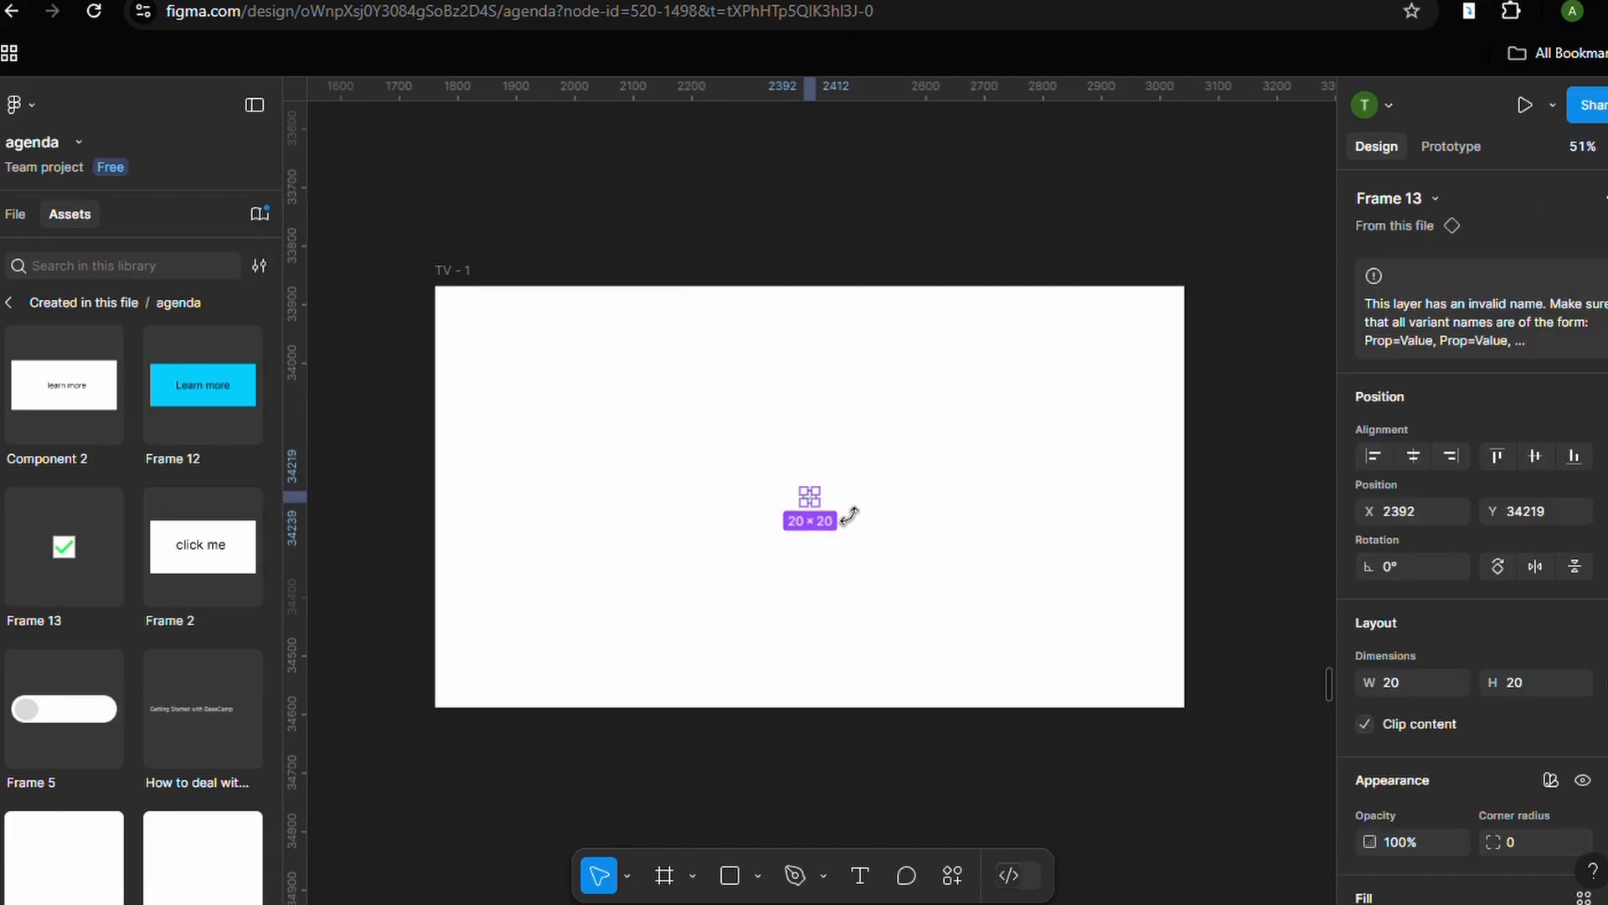
Move the checkbox instance toward the TV frame's left side, scale it to 85 × 85 and duplicate it into a column of four
scroll(819, 515, up, 3)
drag(819, 481, 502, 687)
key(k)
scroll(605, 343, down, 3)
scroll(419, 260, up, 3)
scroll(461, 293, down, 1)
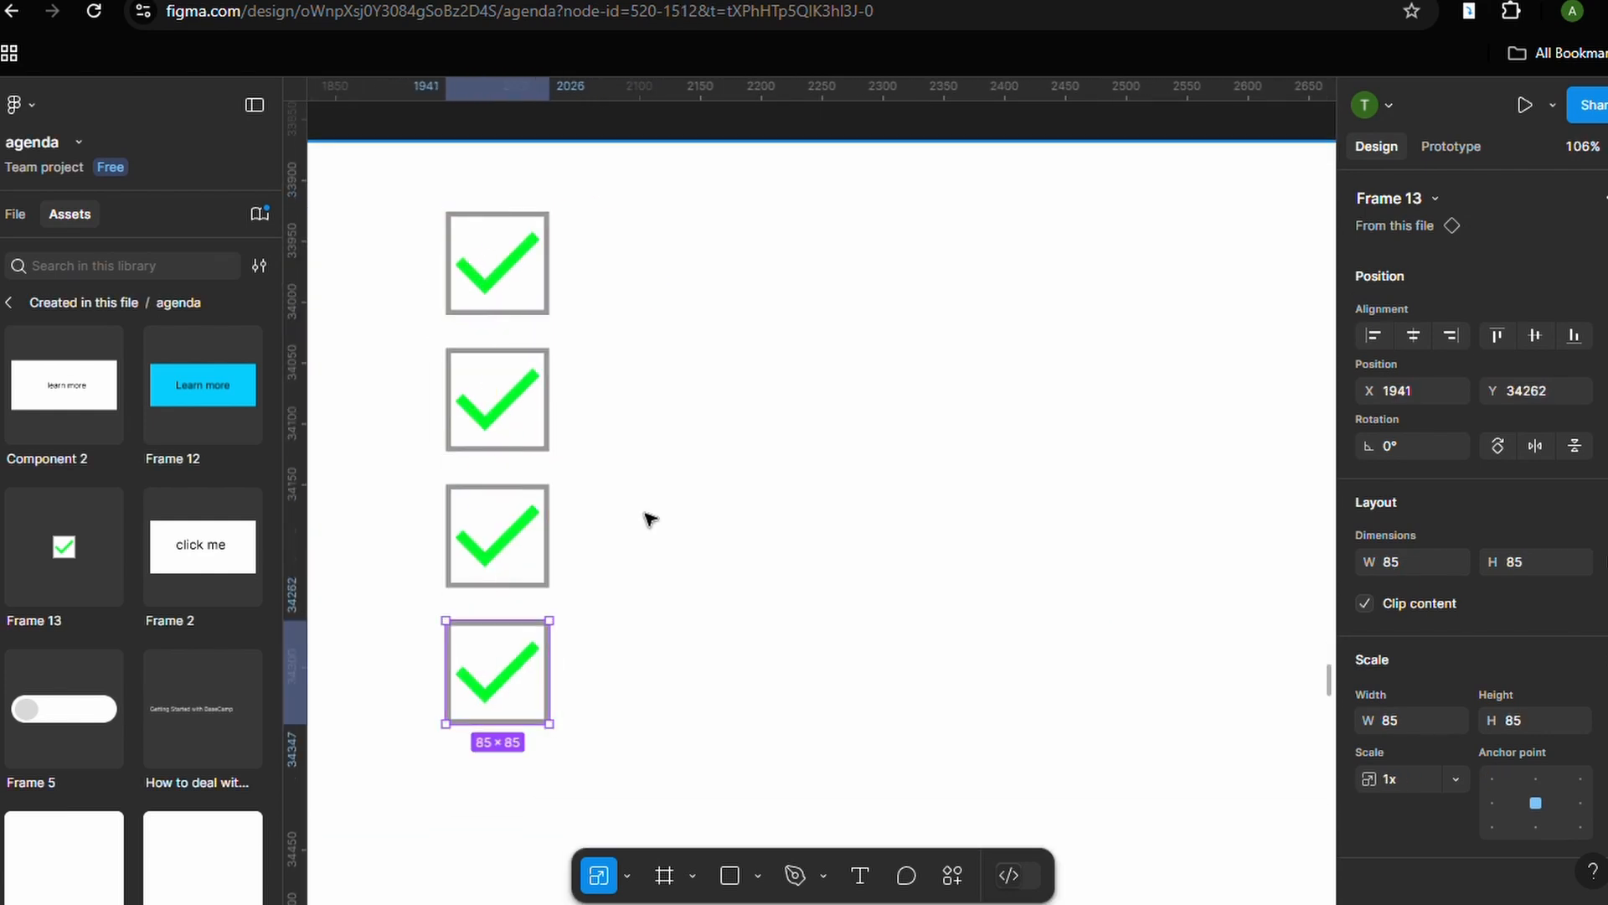
scroll(650, 502, up, 1)
key(t)
click(1108, 437)
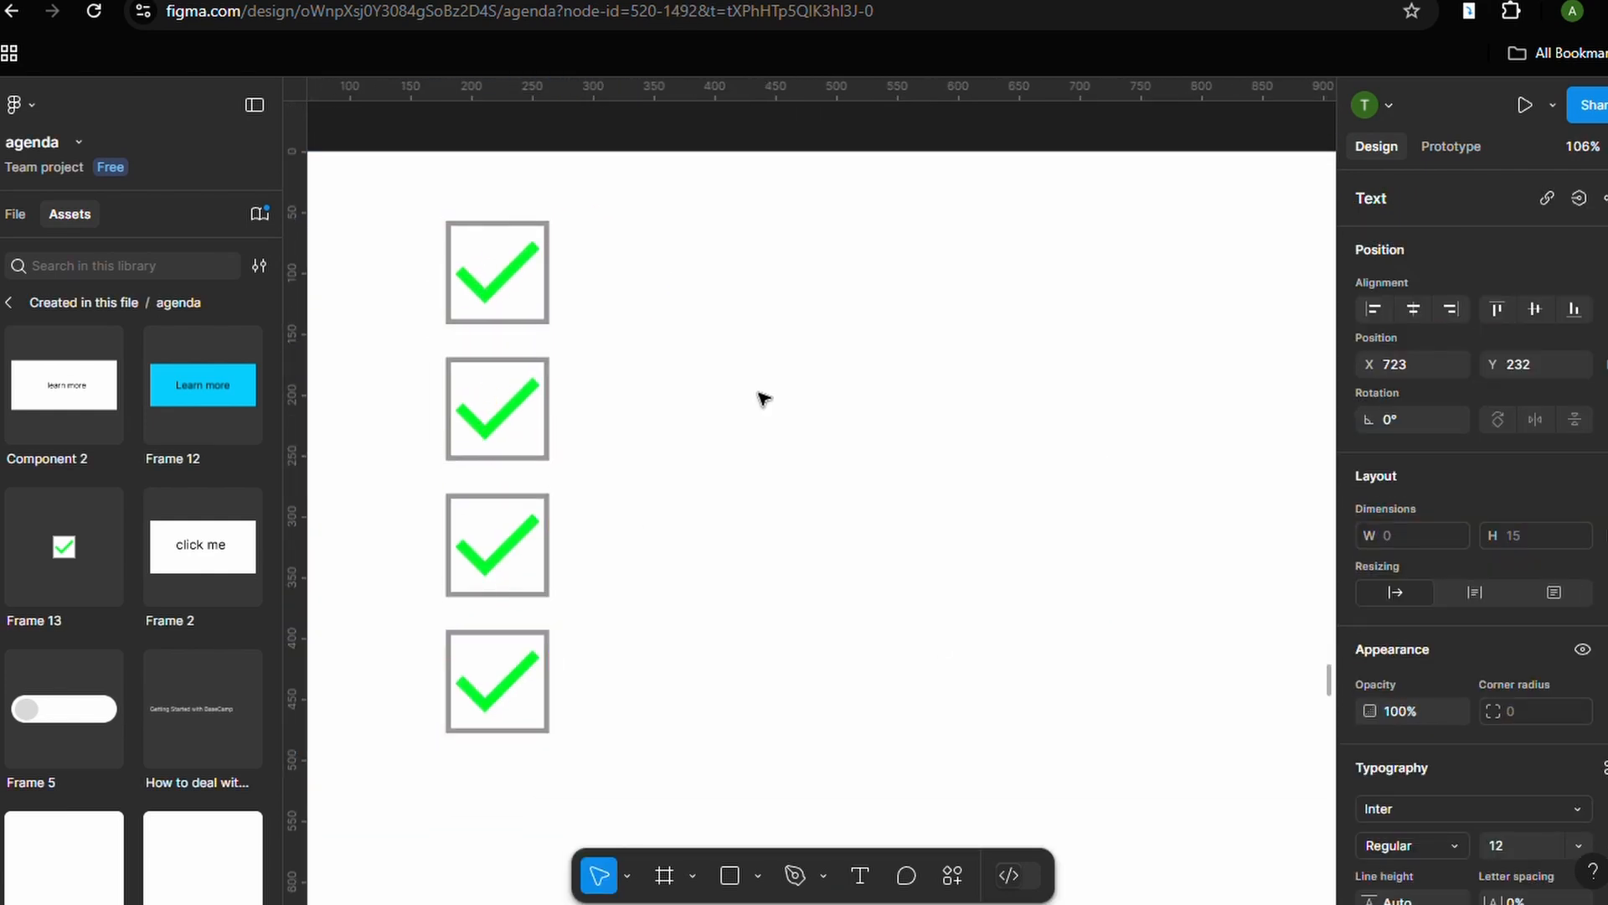
click(1010, 442)
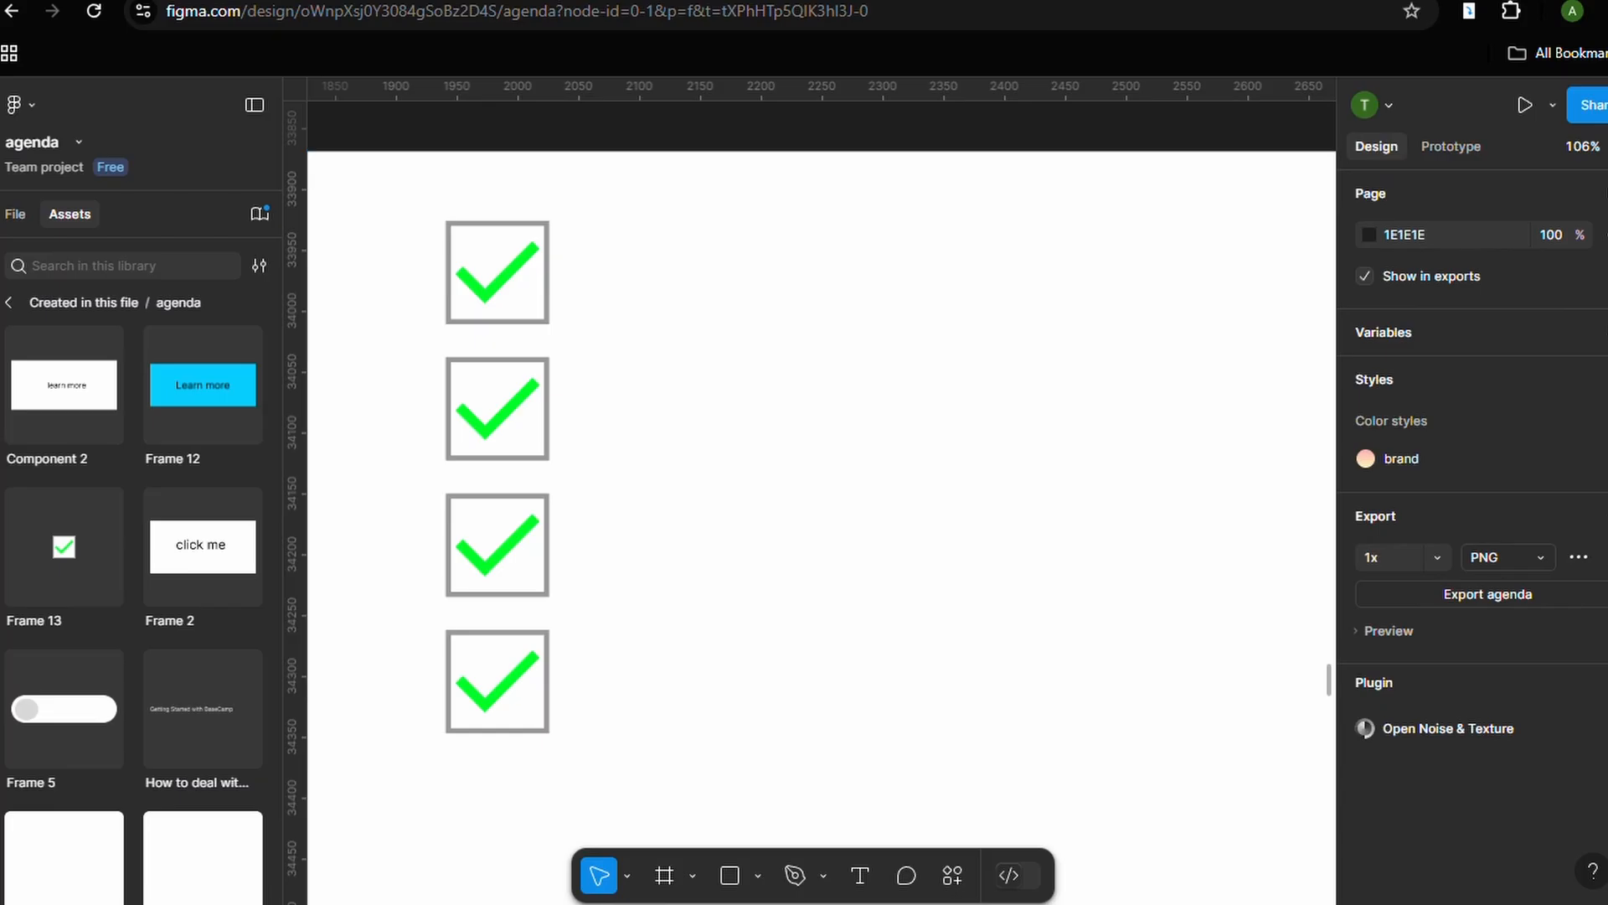
Add the text "Buy notebooks" at font size 48 beside the first checkbox and align it vertically with the box
key(t)
click(644, 268)
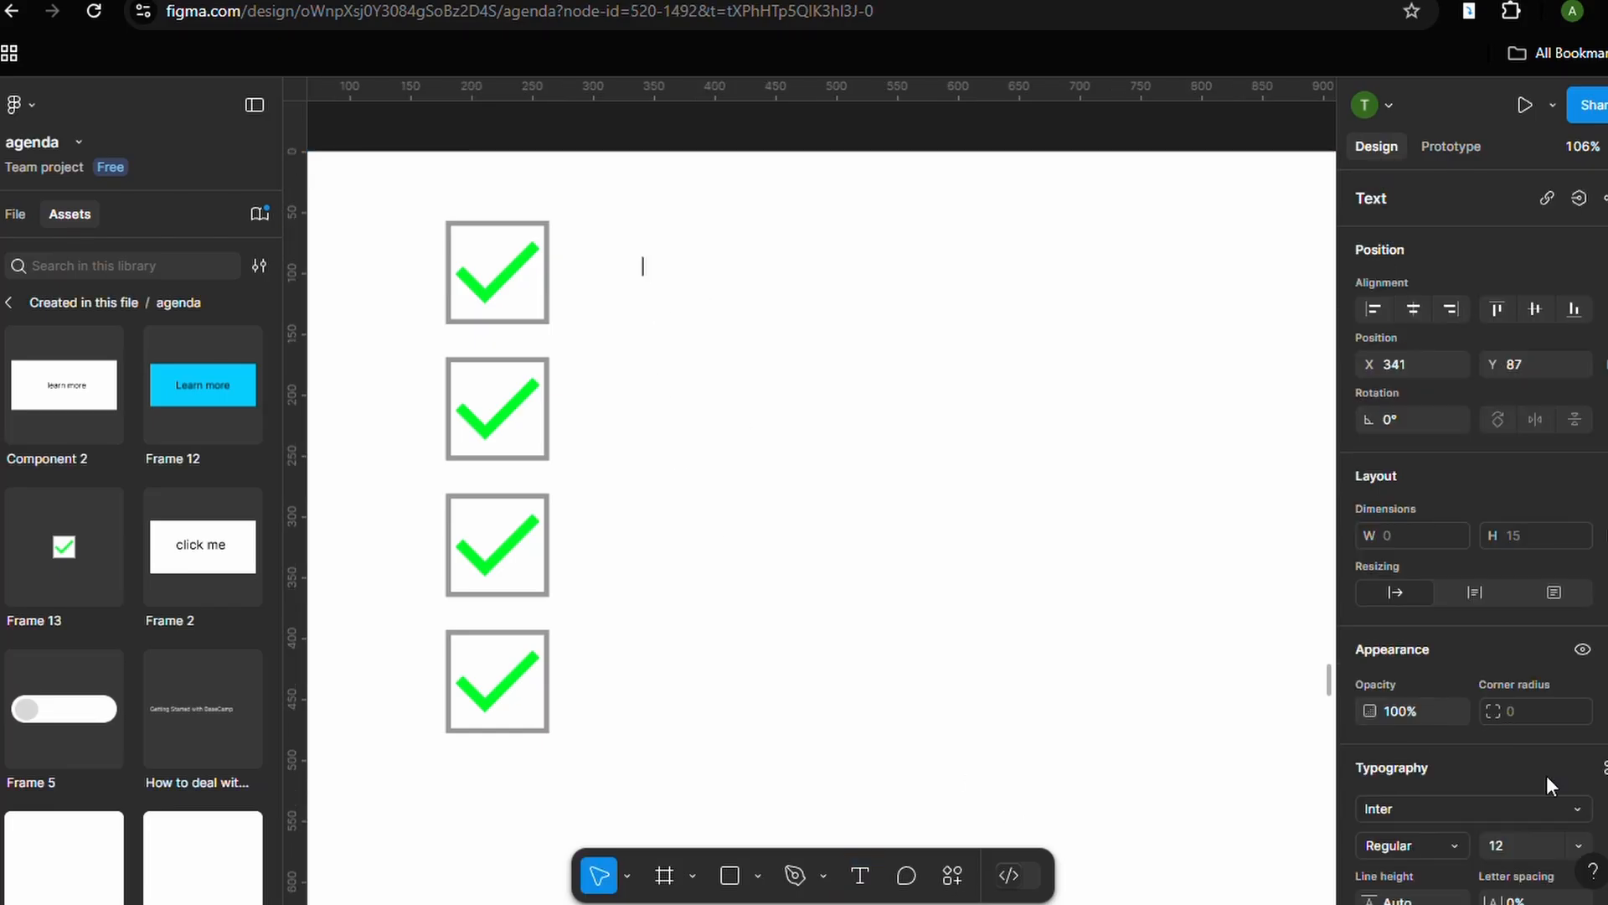
scroll(1548, 777, down, 2)
click(1549, 725)
click(1527, 754)
text(B)
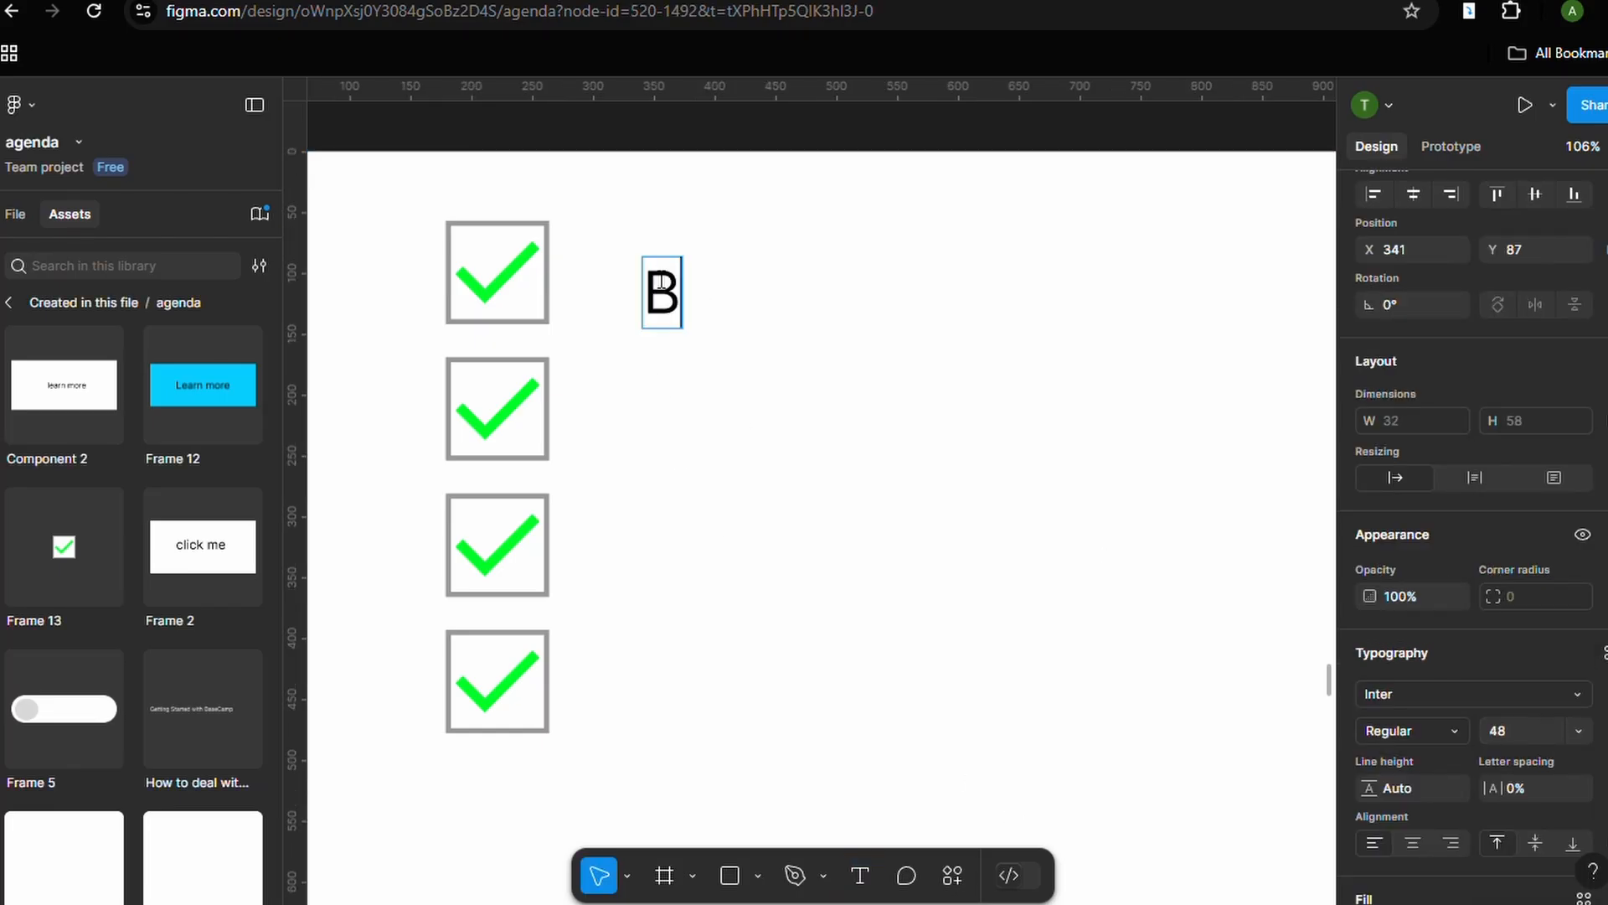
text(uy notebooks)
key(Escape)
drag(786, 302, 781, 282)
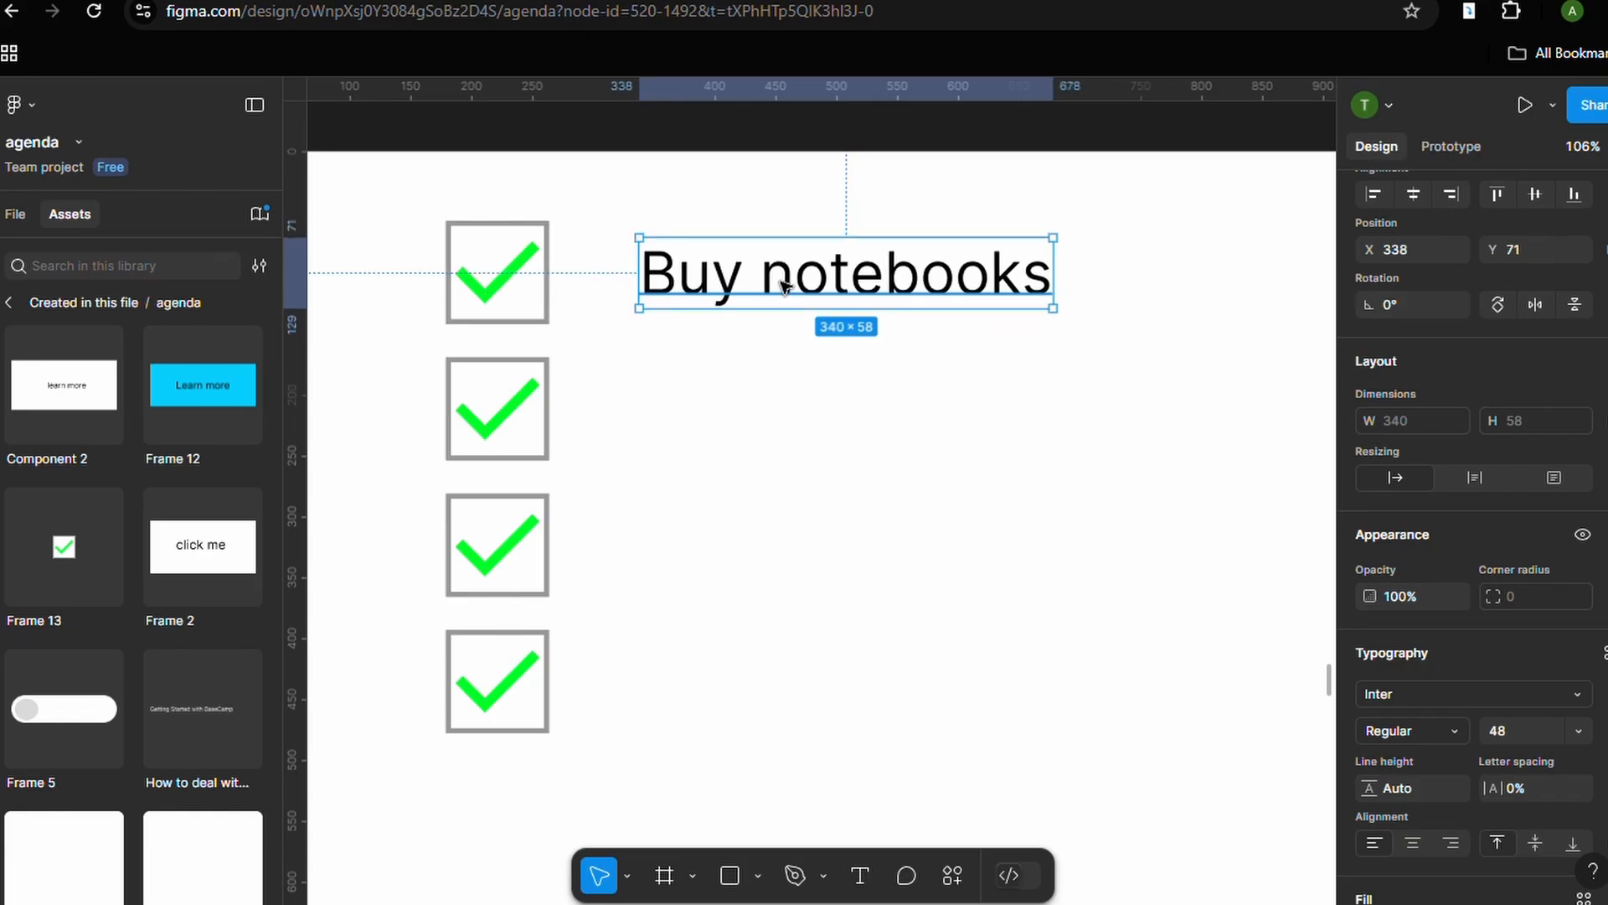
Add the text "order planner" beside the second checkbox, lined up with "Buy notebooks"
key(t)
click(678, 405)
text(order)
key(Escape)
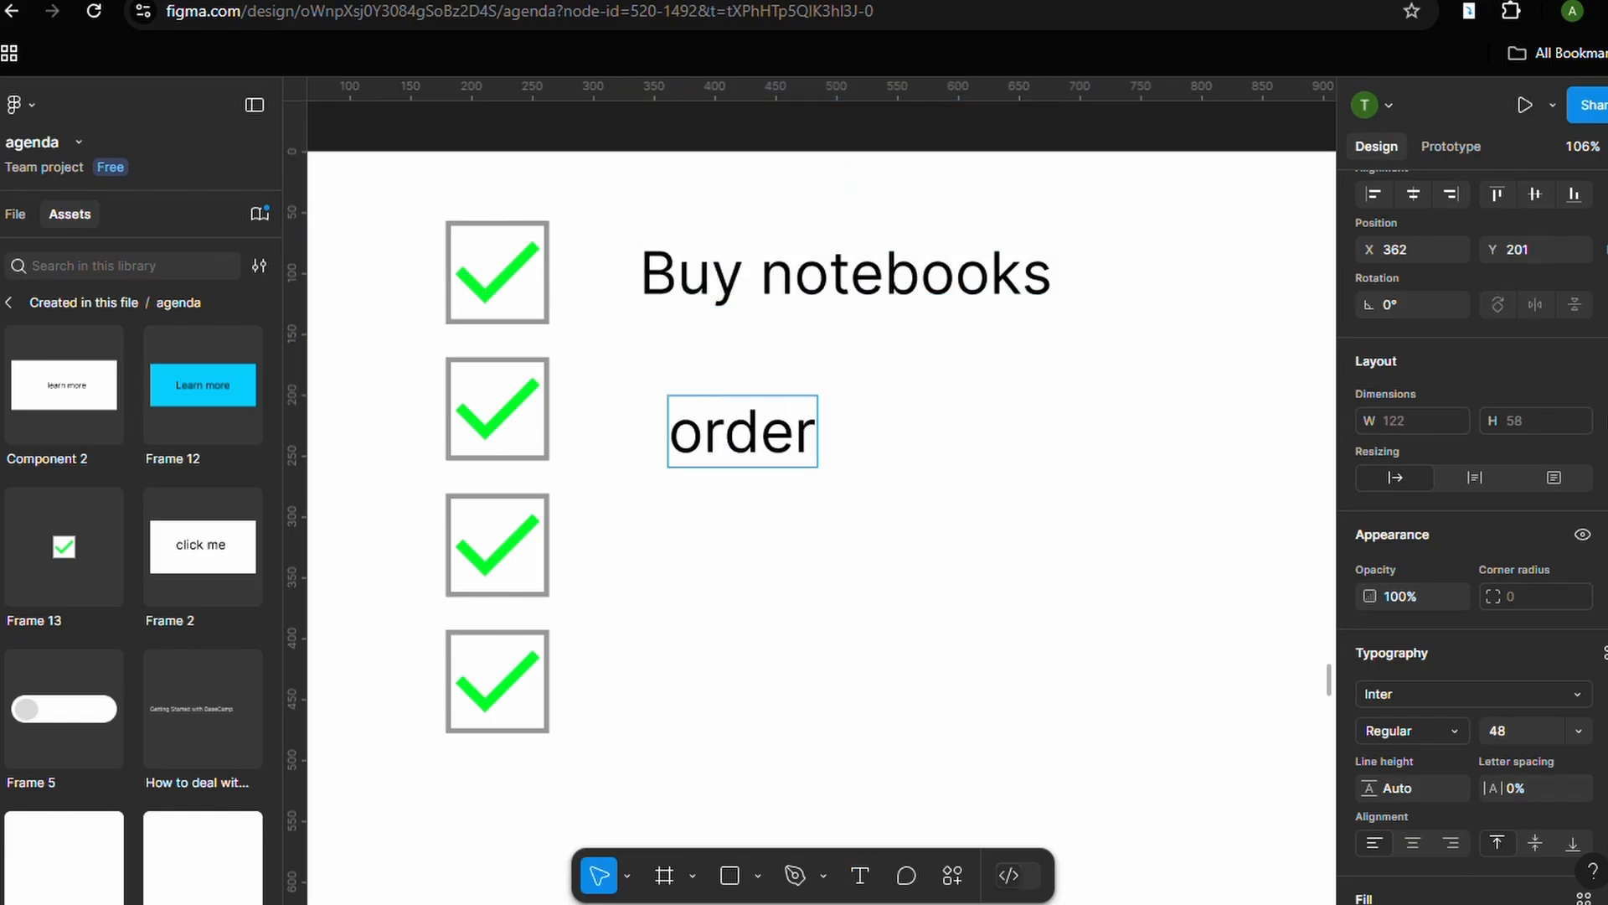
text(planner)
key(Escape)
mouse_move(816, 435)
mouse_down()
mouse_move(775, 405)
mouse_move(846, 437)
mouse_up()
Add the text "Call advisor" beside the third checkbox, lined up with the texts above
key(t)
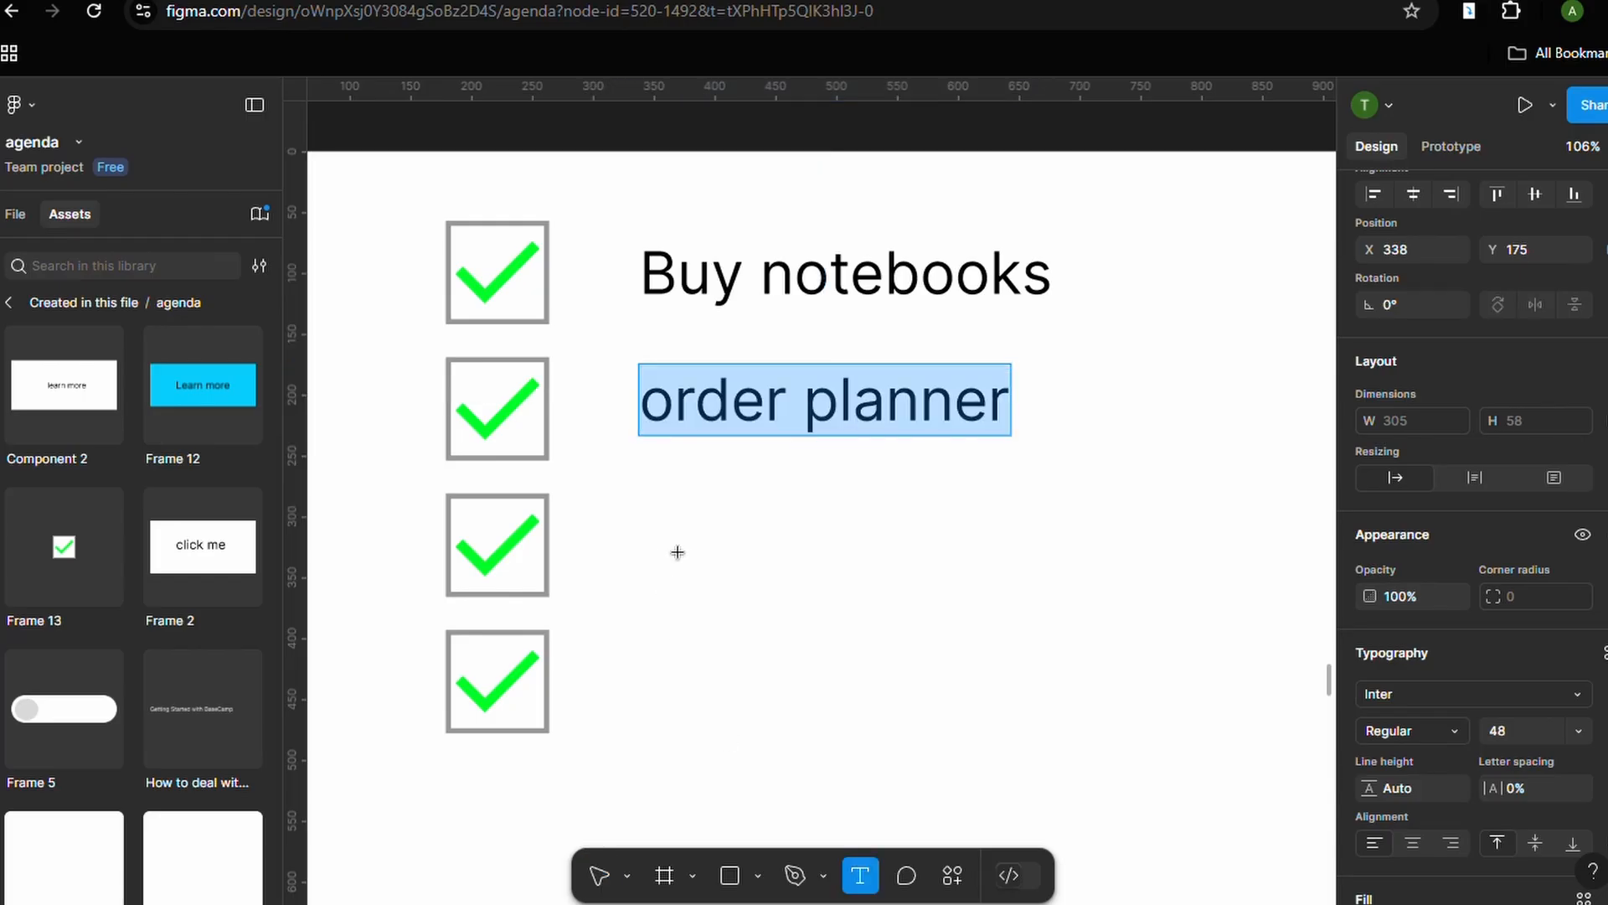
click(671, 545)
text(Call advisor)
drag(754, 570, 733, 540)
key(Escape)
Add the text "Check class schedule" beside the fourth checkbox, lined up with the others, and present the prototype
key(t)
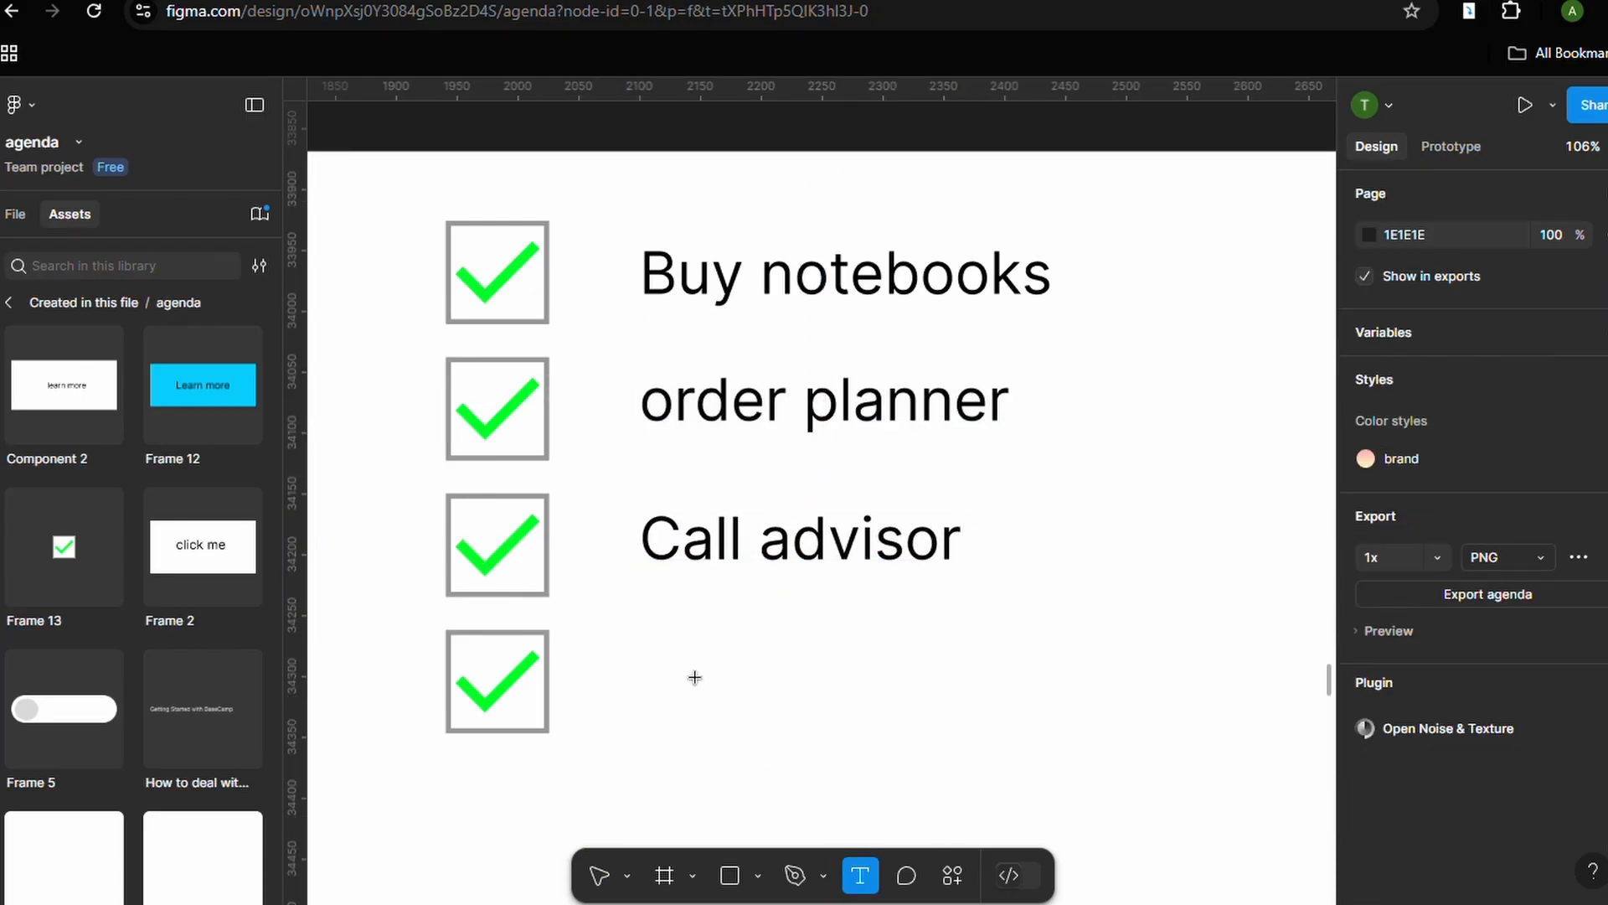
click(694, 677)
text(Check class)
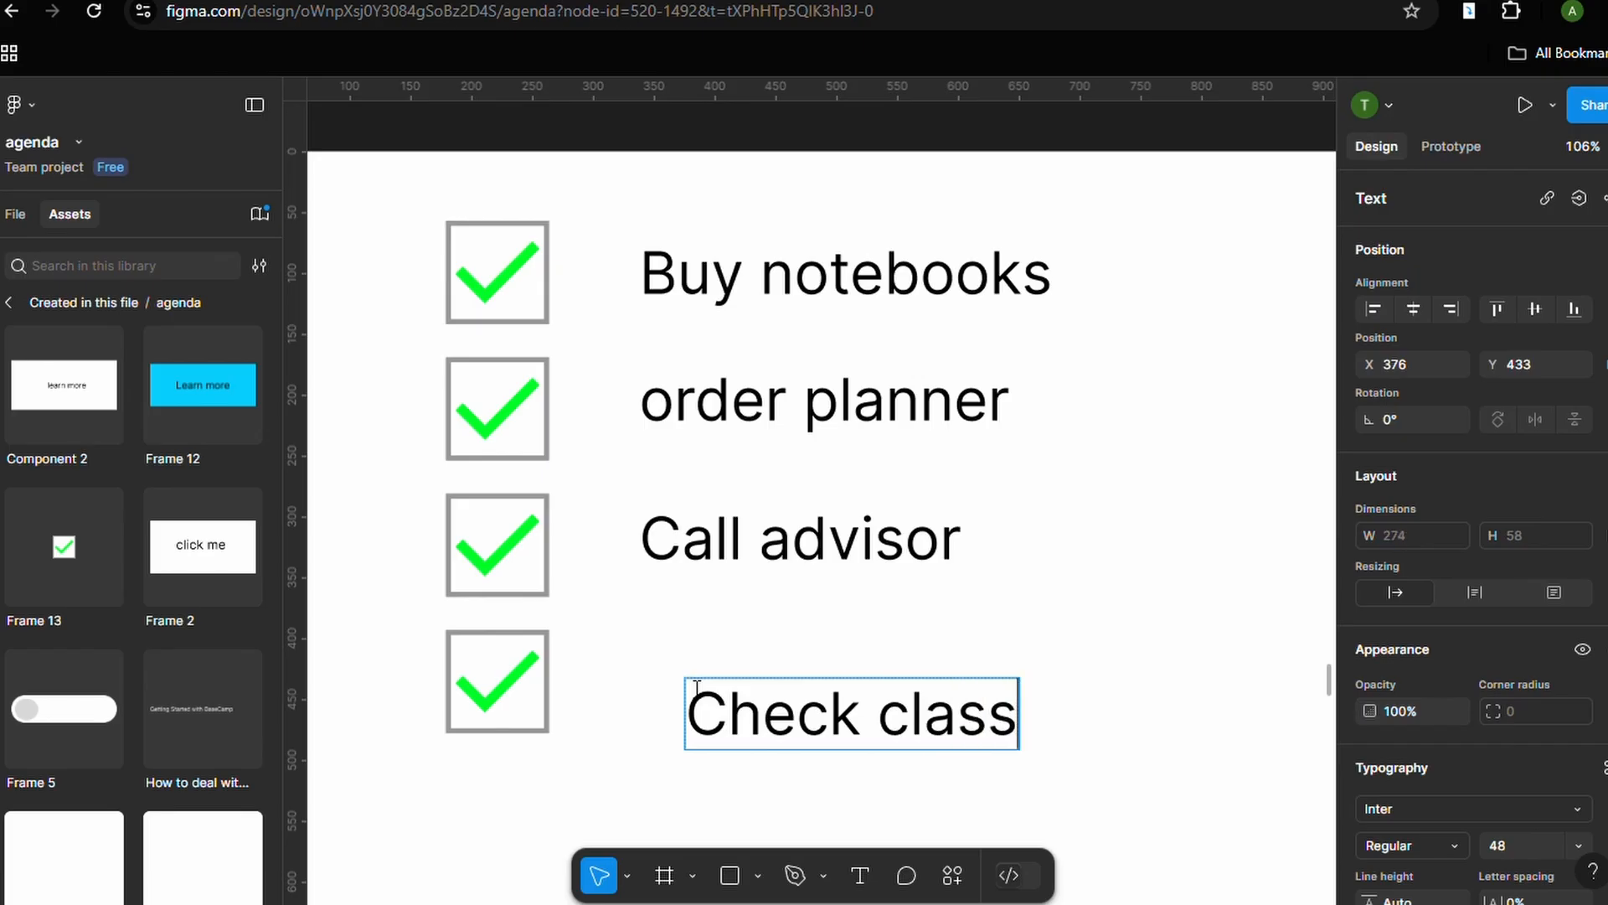
text( schedu;e)
key(BackSpace)
key(BackSpace)
text(le)
key(Escape)
drag(776, 727, 732, 696)
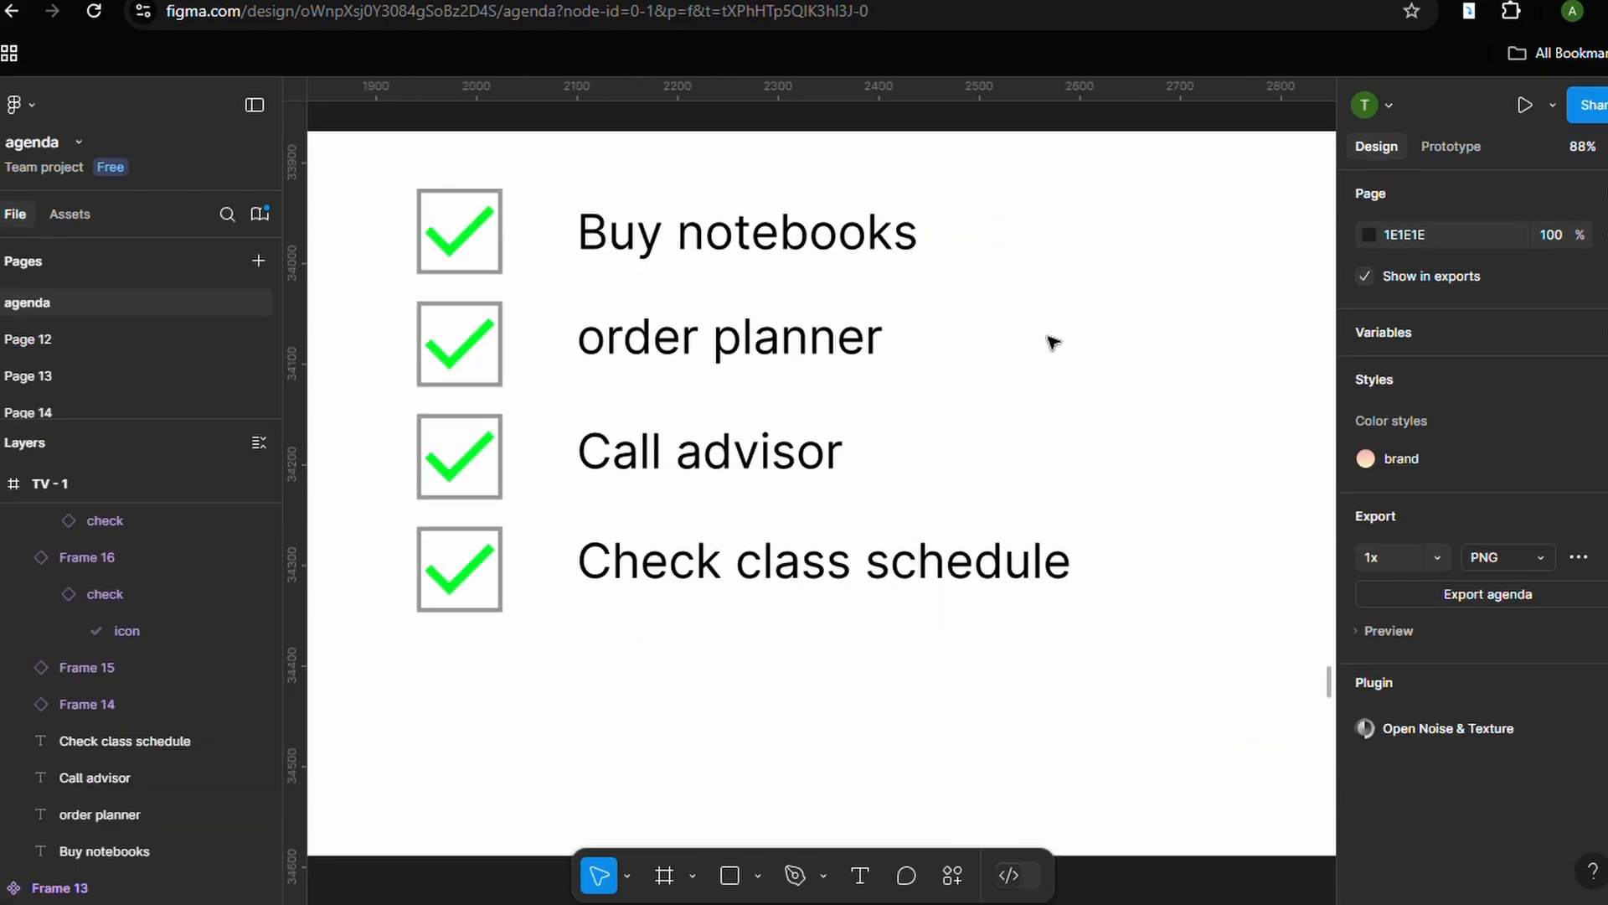
click(1524, 105)
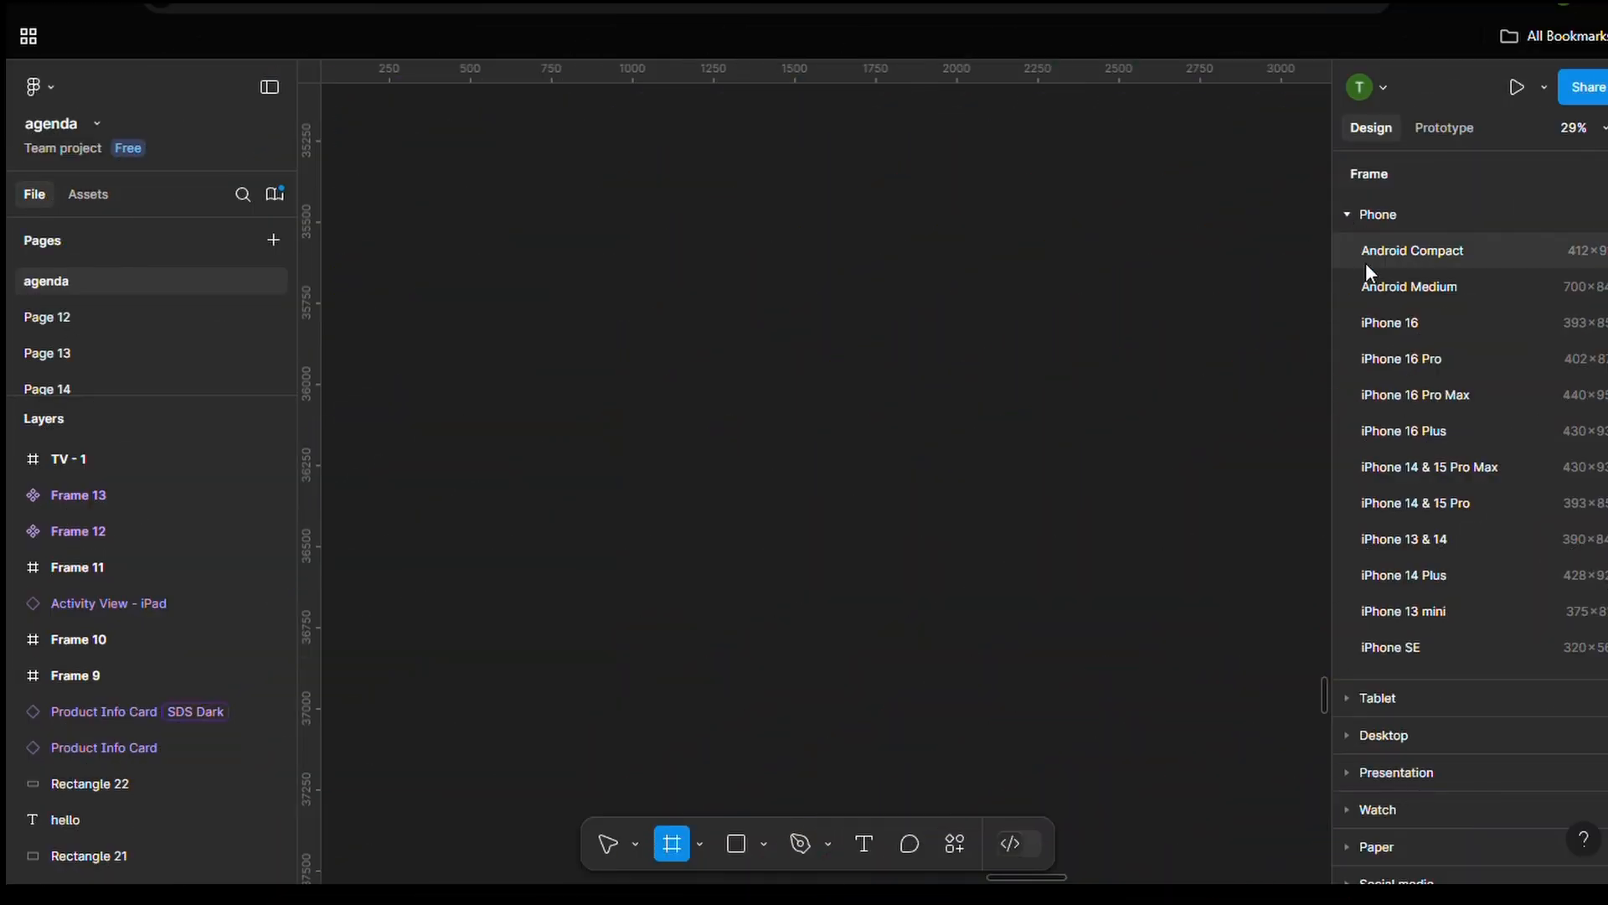
Add an Android Medium frame and draw a rectangle about 391 × 150 in its upper half
click(1372, 286)
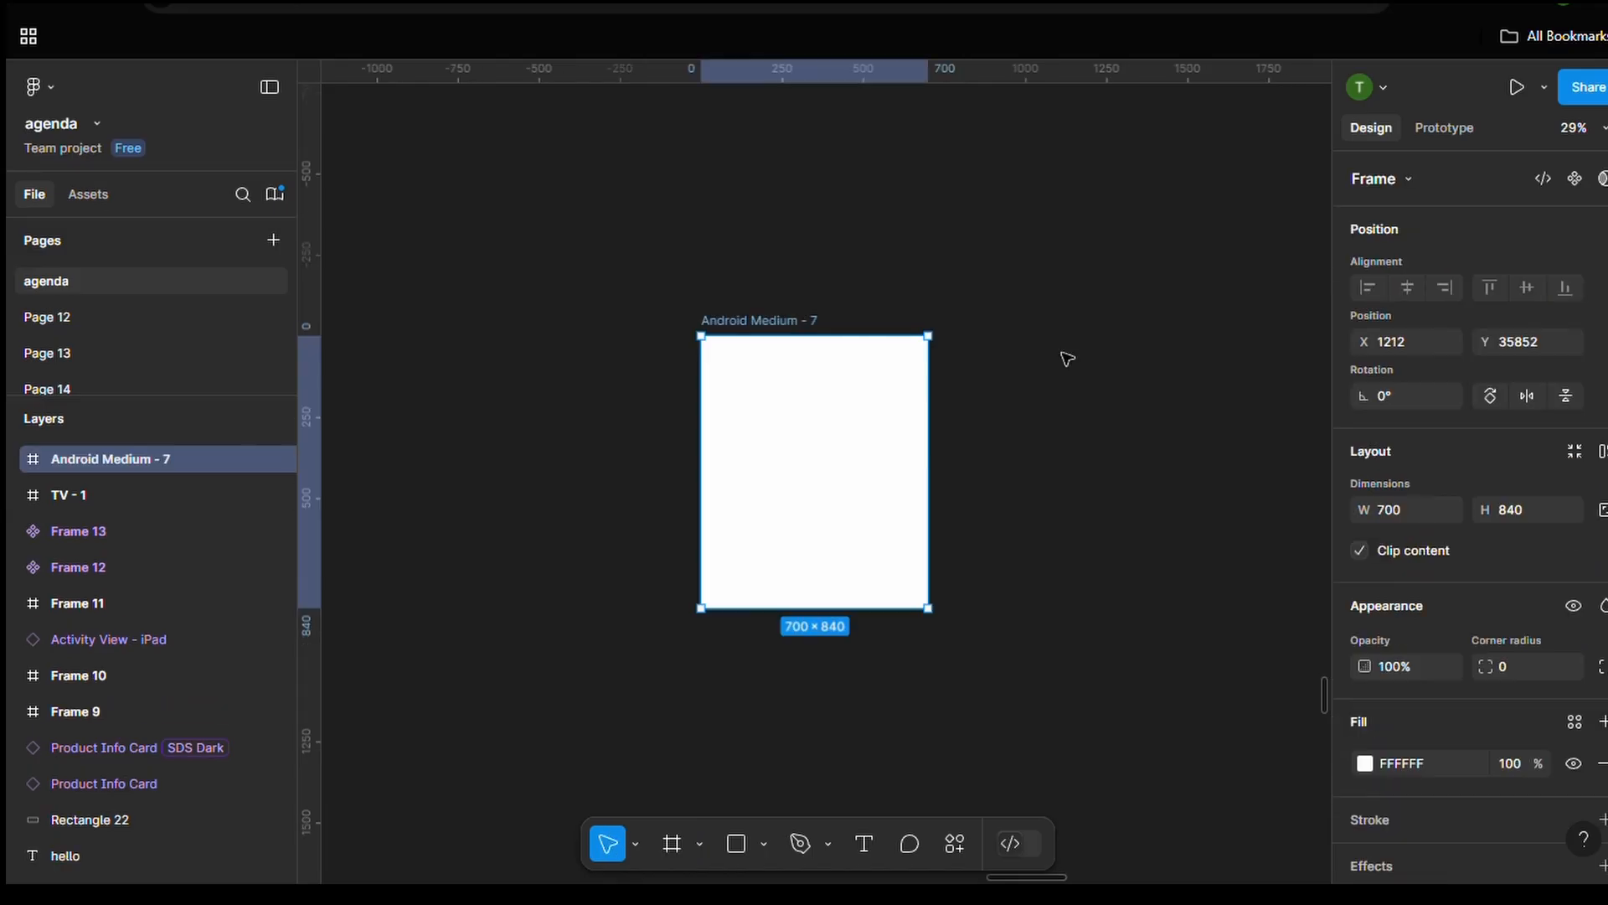
scroll(812, 481, up, 2)
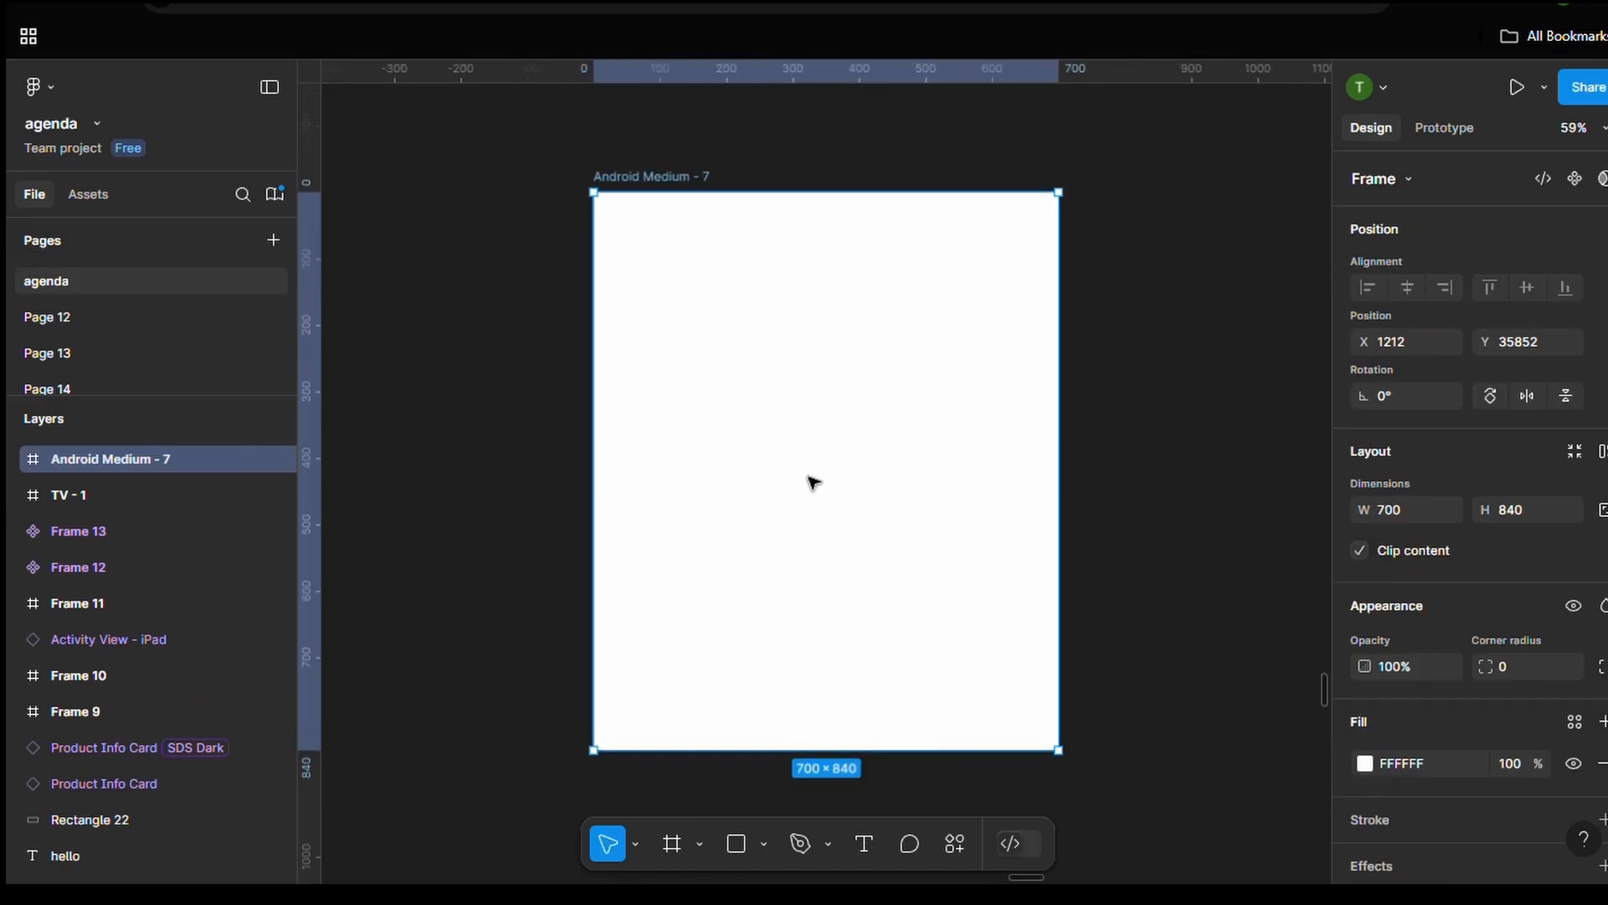
key(r)
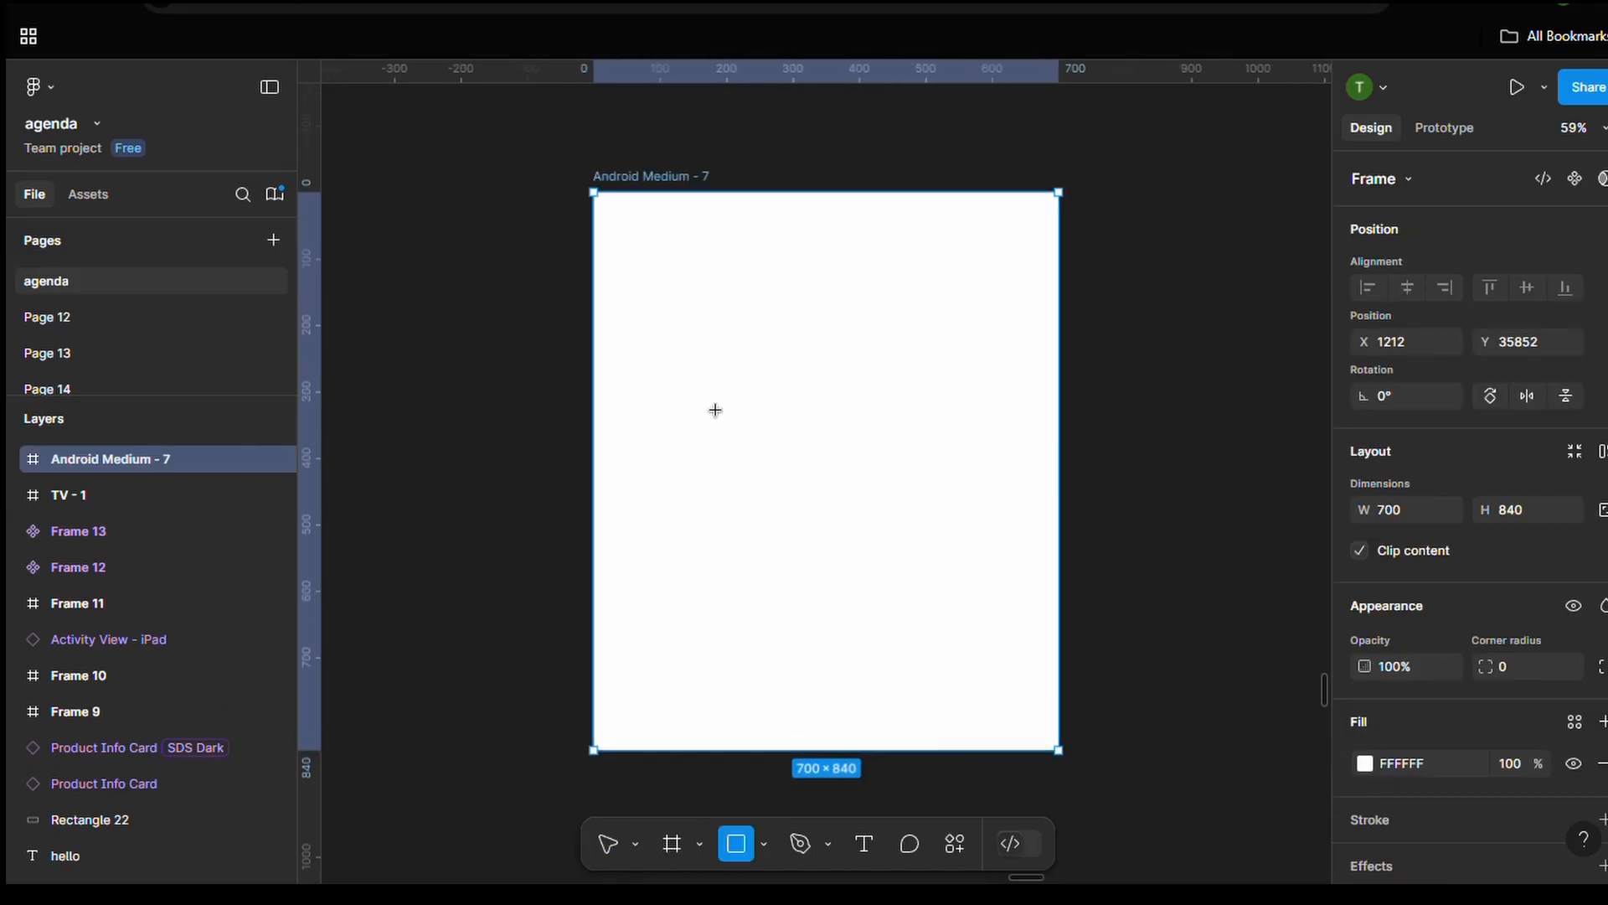
drag(695, 391, 955, 495)
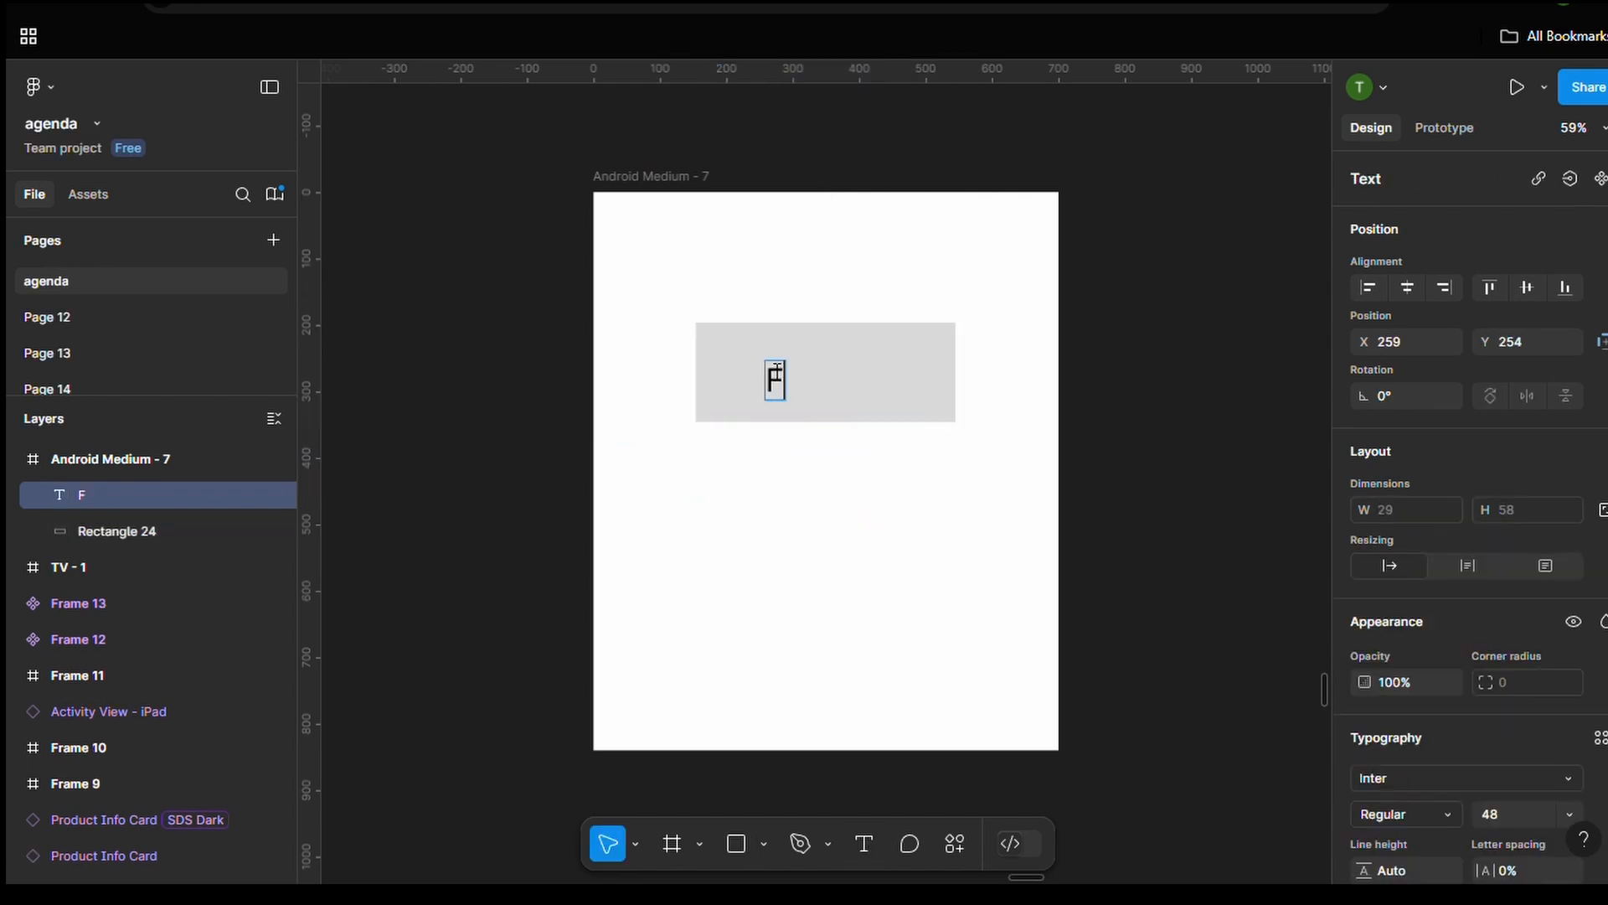
Add the text "Filter by size" over the rectangle, starting near the rectangle's left edge
text(ilter by sizw)
key(BackSpace)
text(e)
click(815, 466)
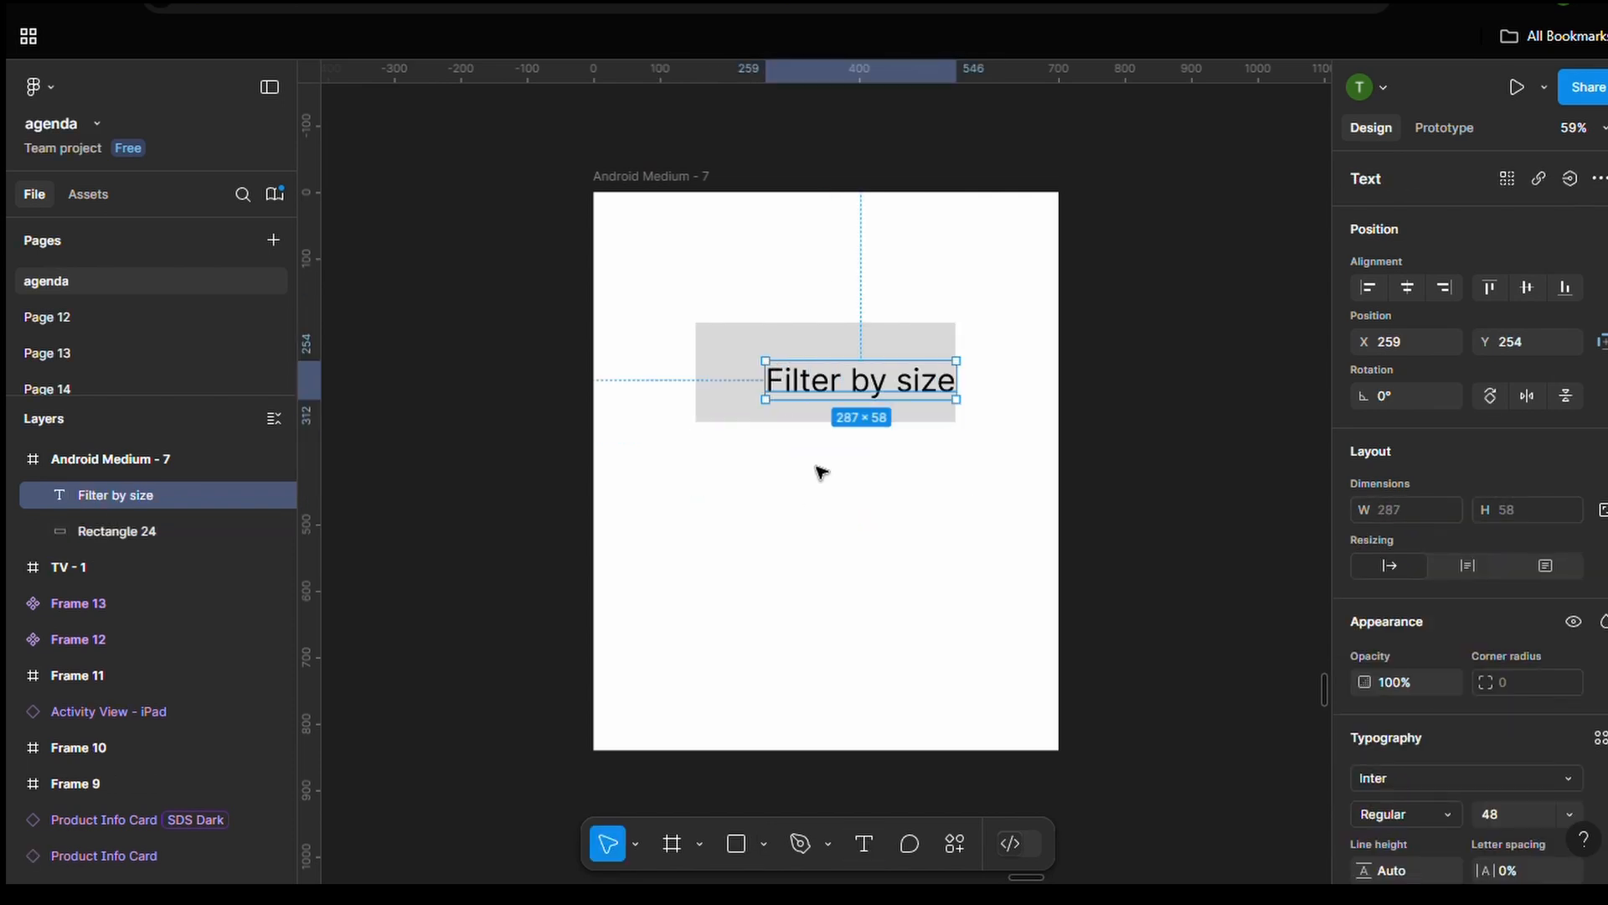
drag(808, 381, 774, 372)
Style the rectangle behind the text with a Colors/Mint fill, corner radius 25 and a drop shadow
click(762, 342)
click(1365, 722)
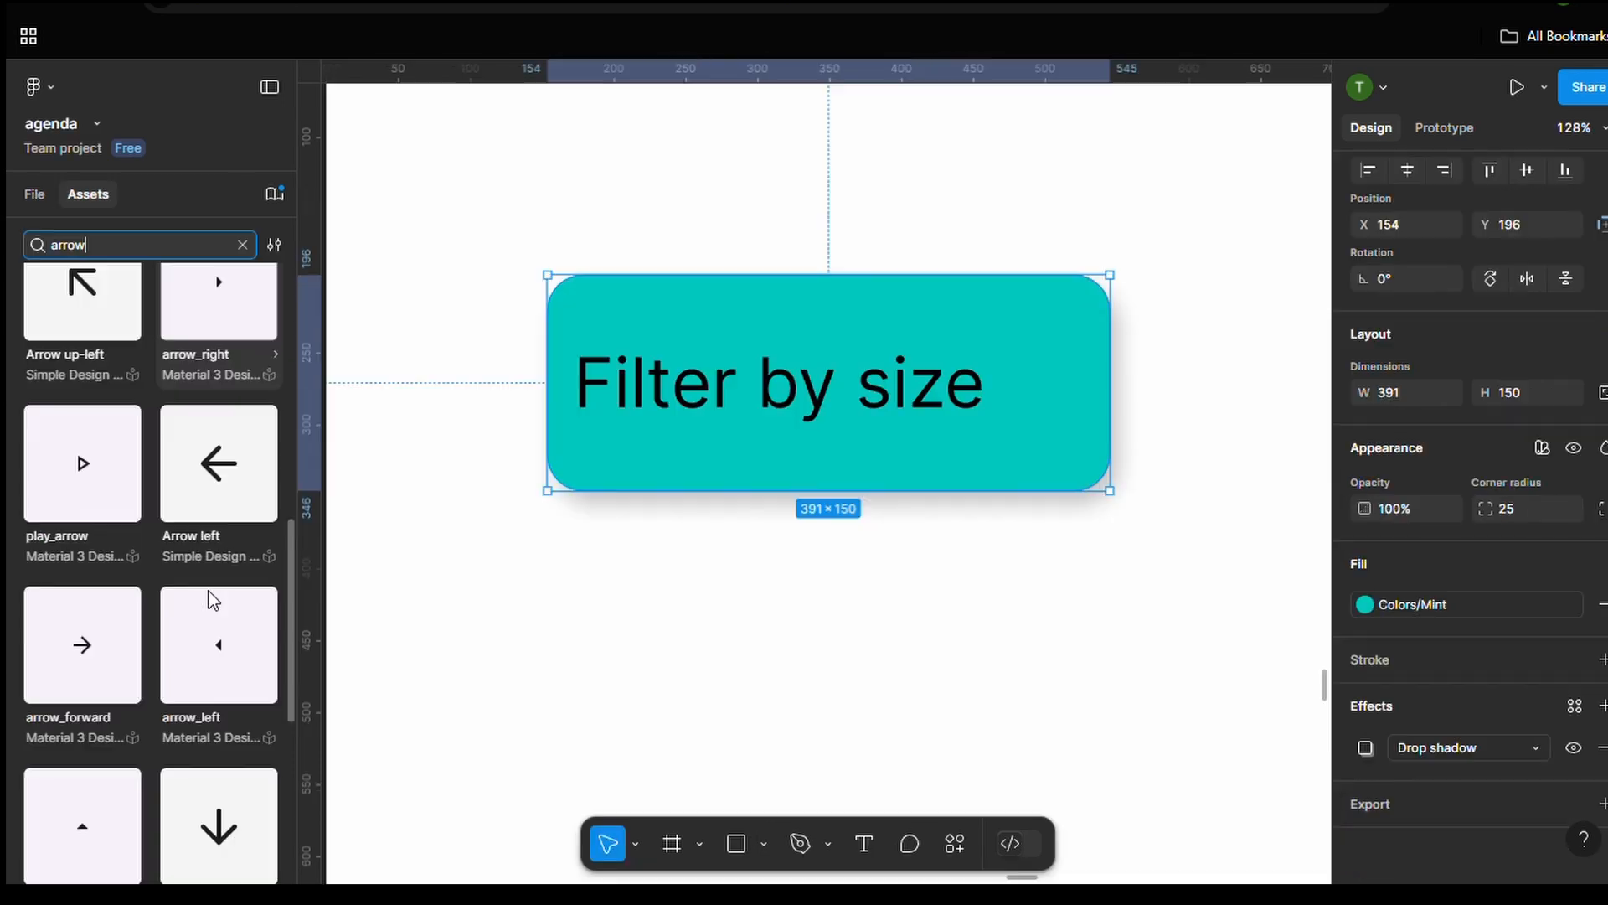
Insert the Material 3 arrow_drop_down icon, enlarge it to 80 × 90 and place it after "Filter by size"
scroll(150, 587, down, 5)
click(218, 760)
click(513, 553)
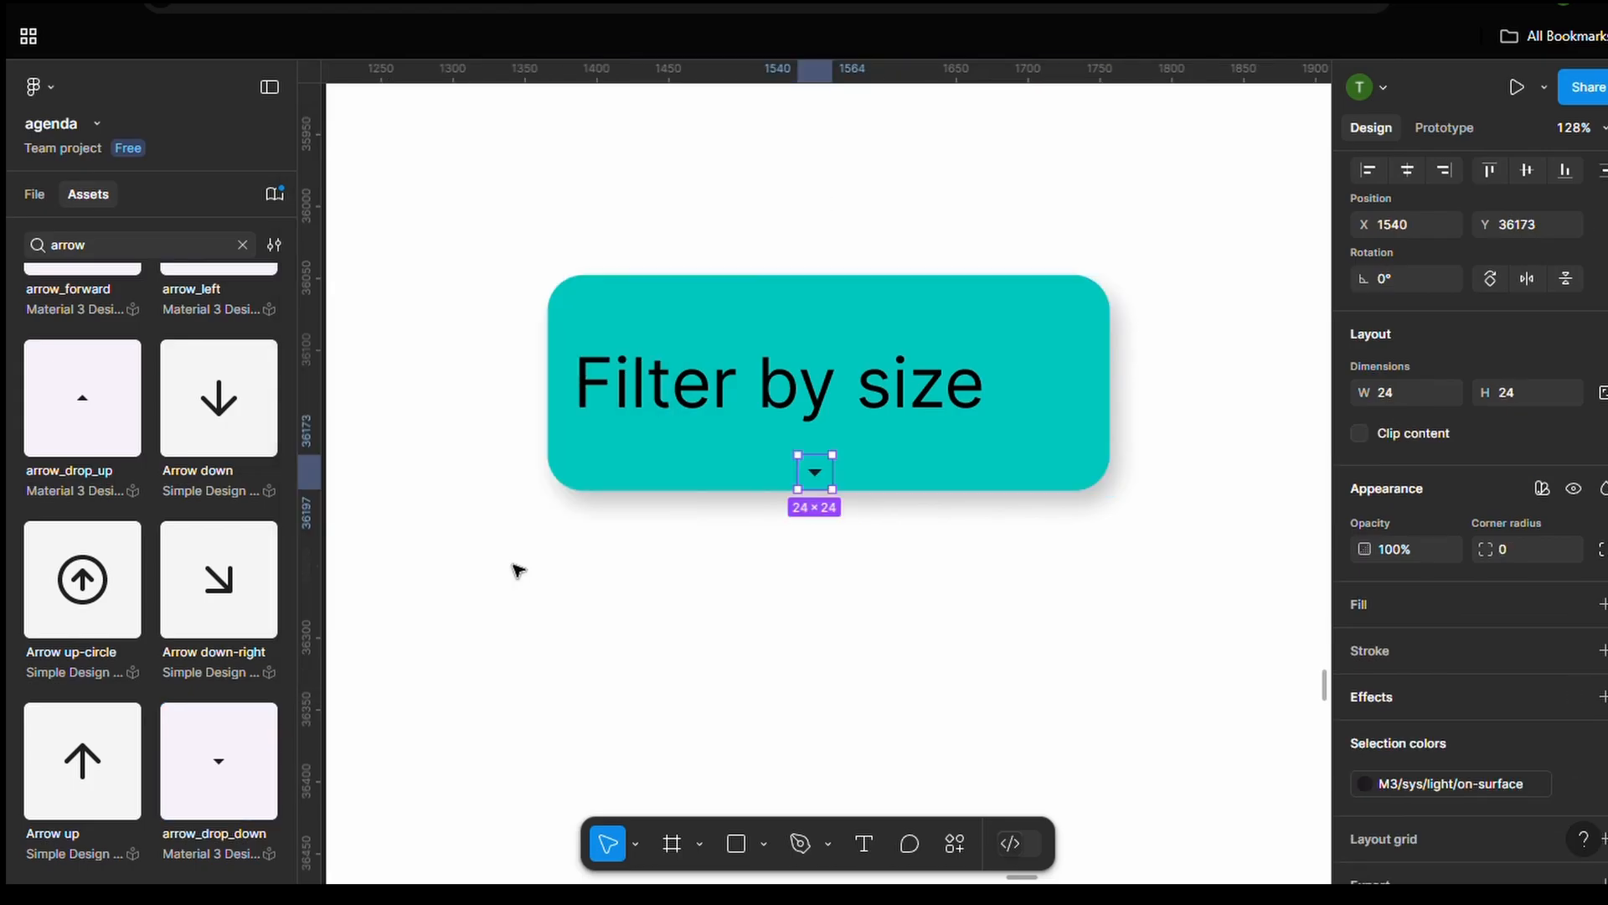
drag(817, 465, 1084, 430)
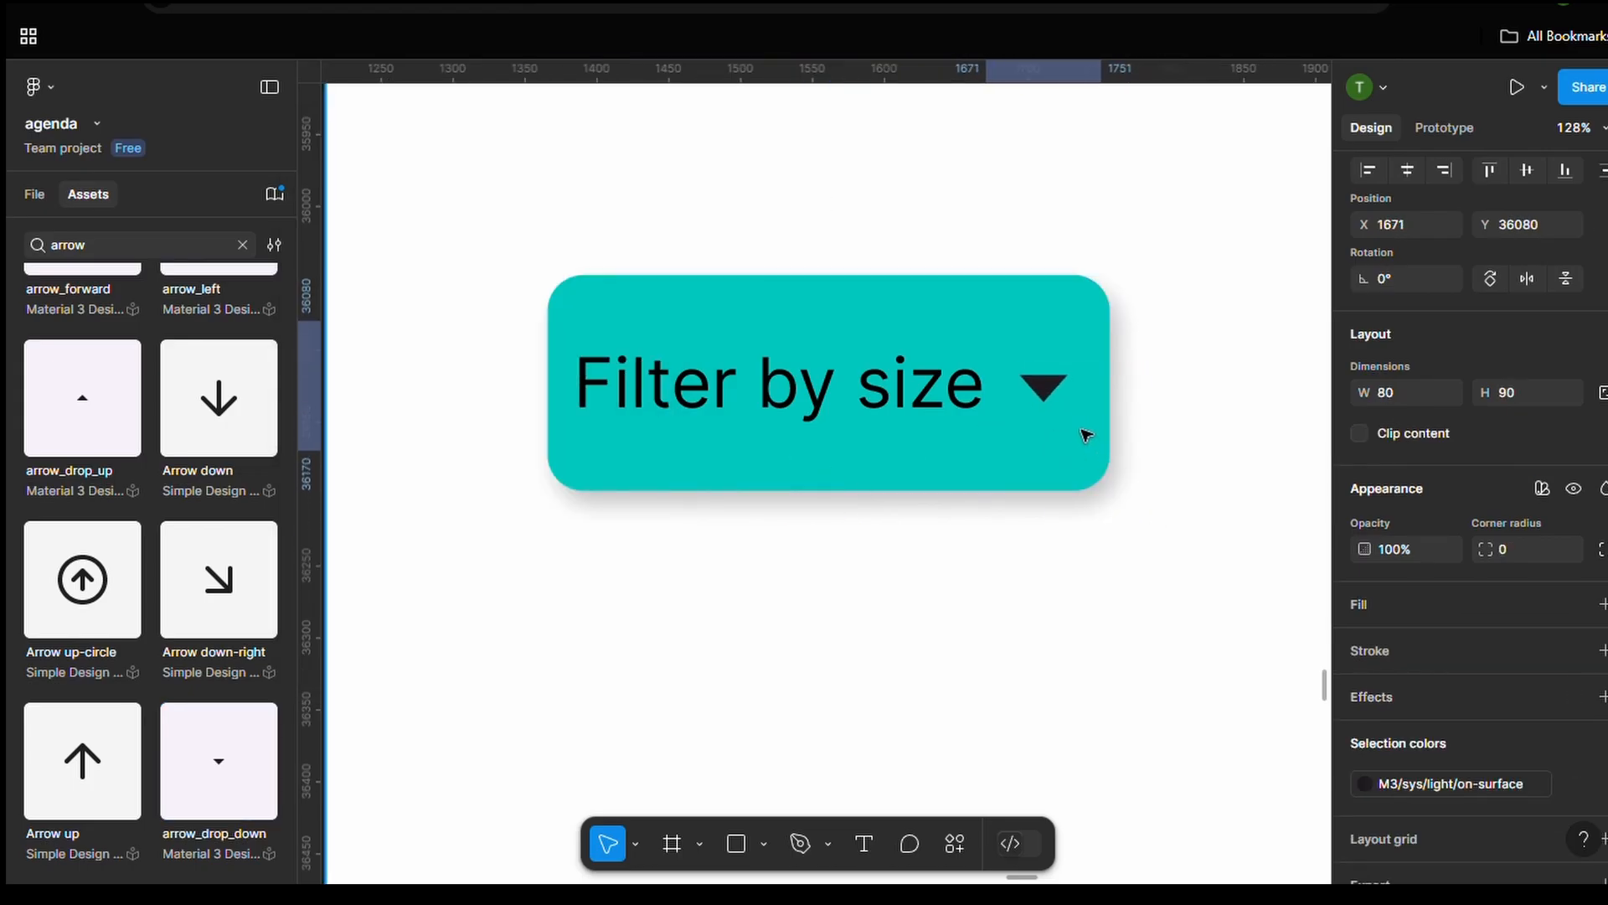
click(1194, 429)
scroll(1109, 428, down, 2)
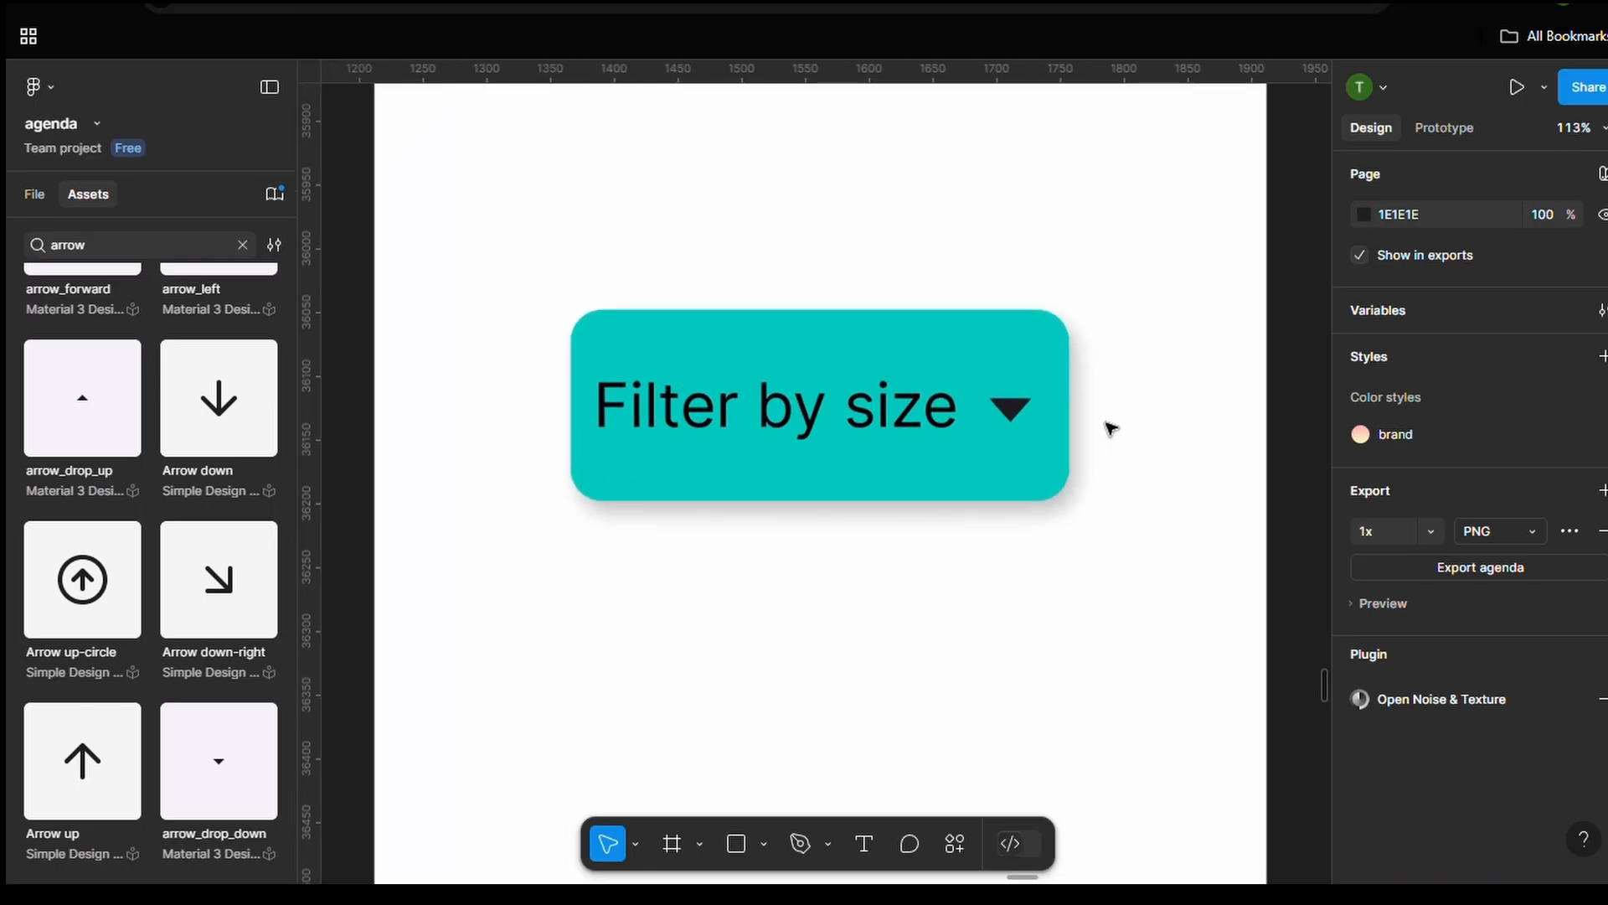
click(921, 335)
click(1003, 406)
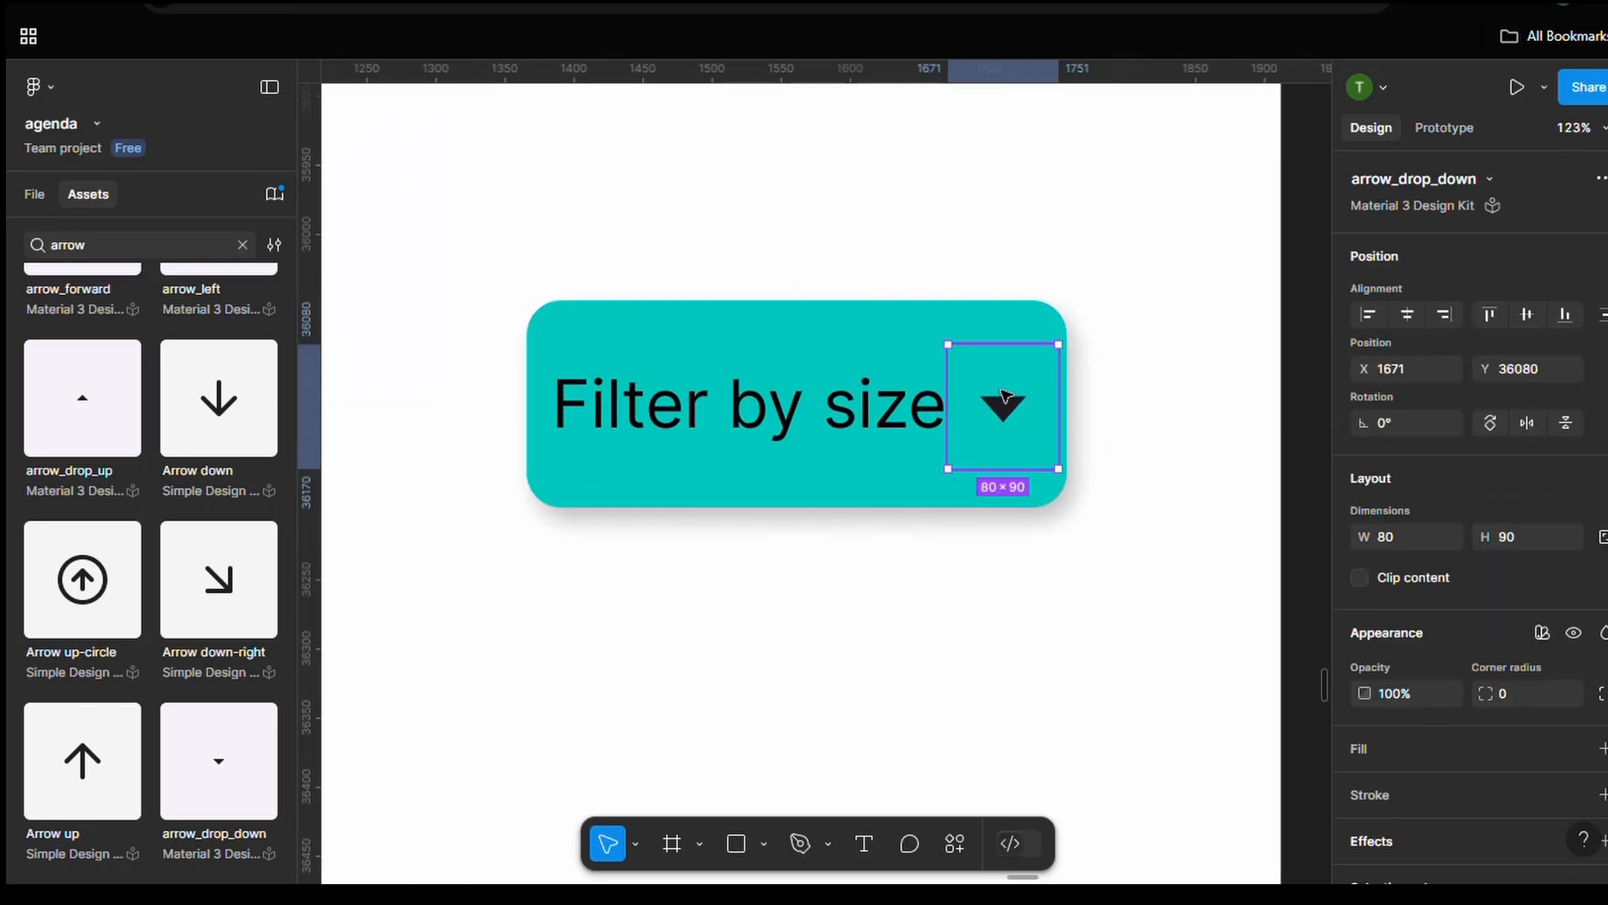
click(897, 467)
scroll(883, 462, down, 5)
scroll(1016, 466, up, 2)
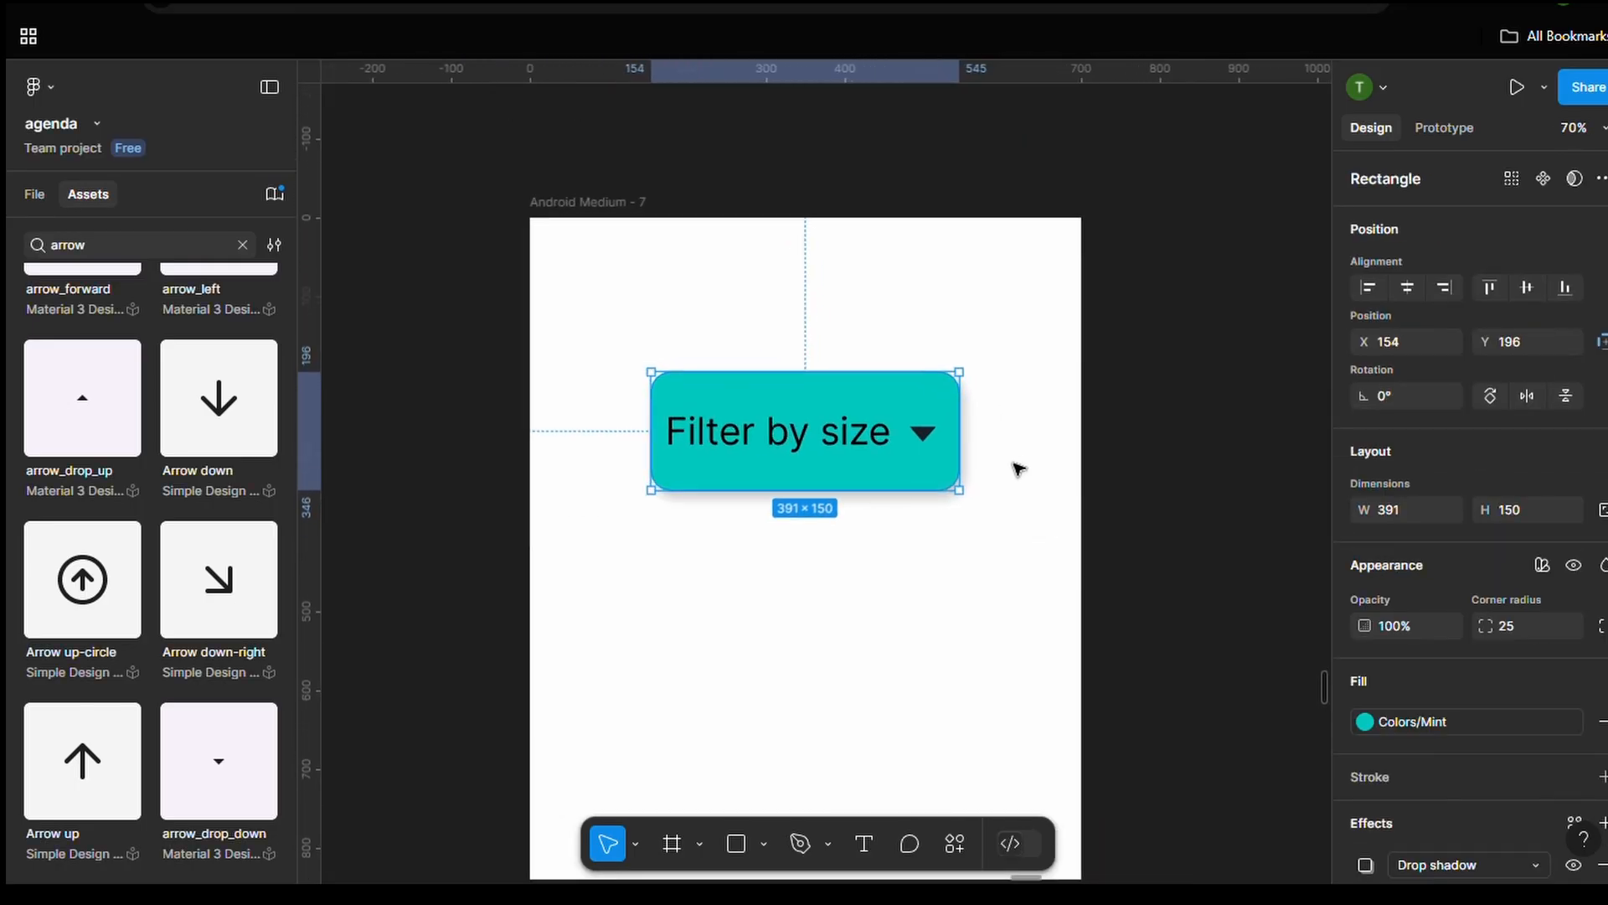
Add a second Android Medium frame beside the button frame and align their top edges
scroll(1016, 467, down, 5)
scroll(1195, 455, up, 4)
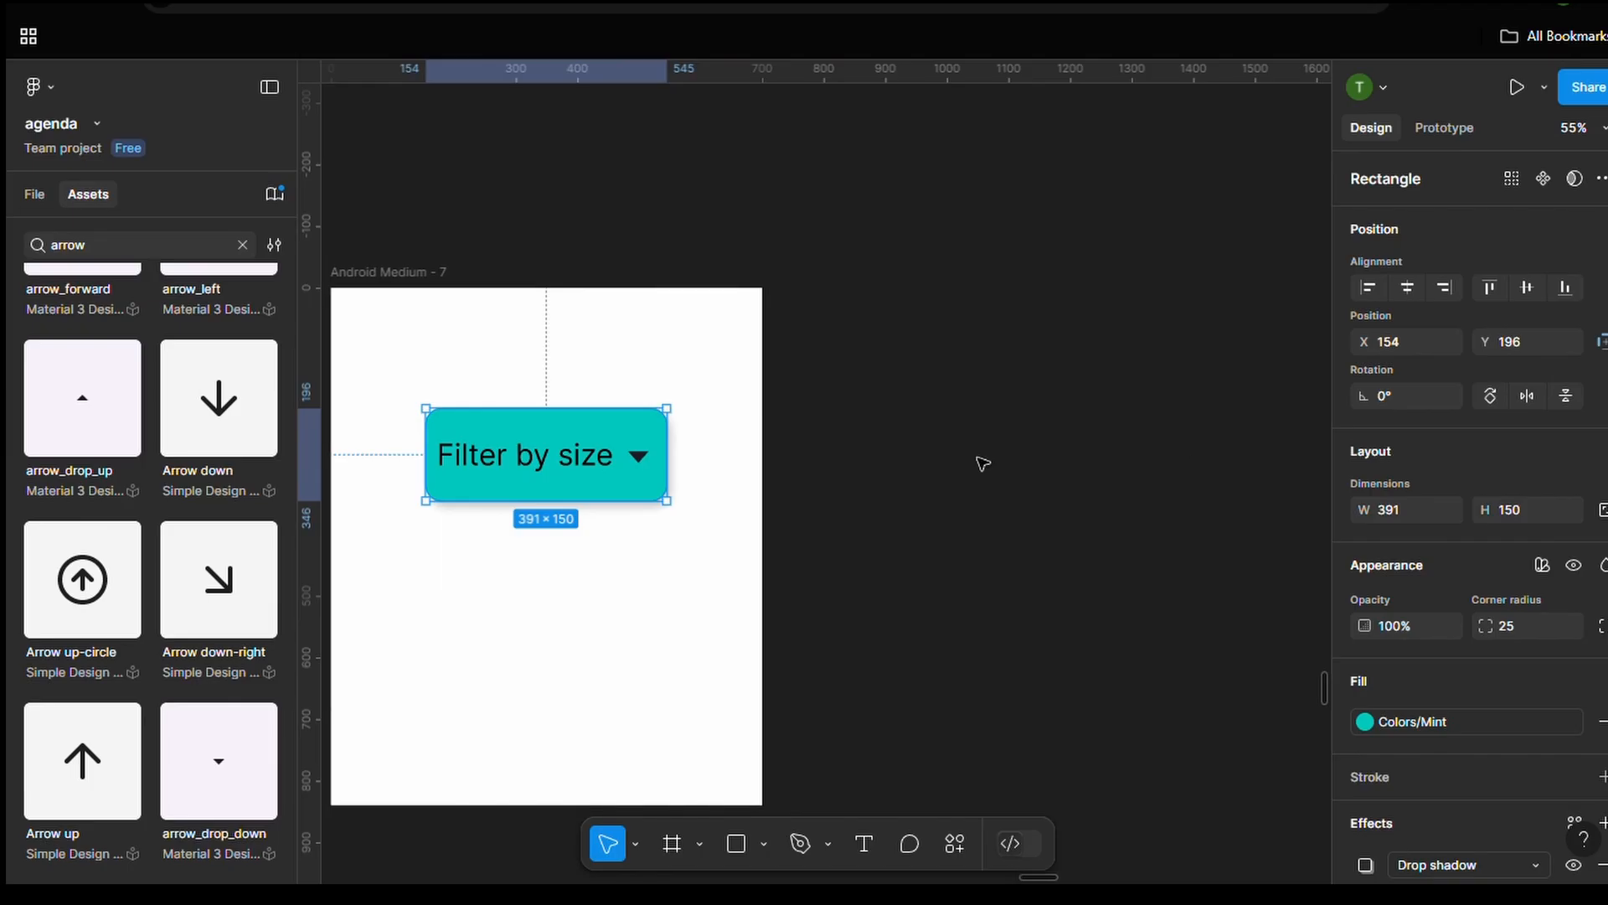
key(f)
click(1436, 288)
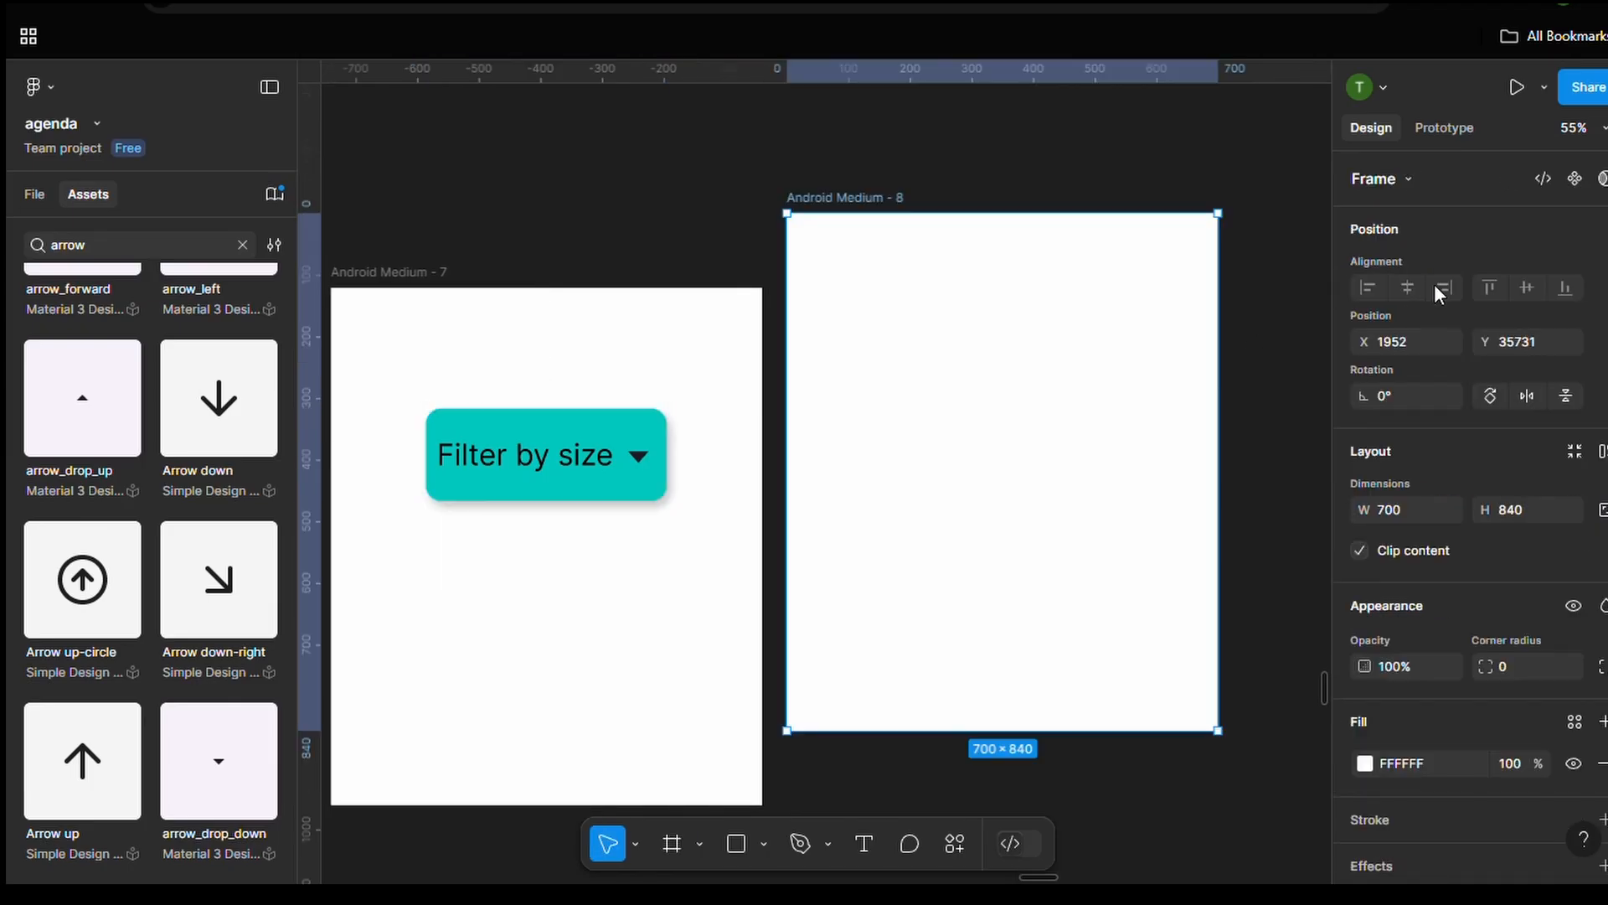
drag(1030, 559, 1031, 565)
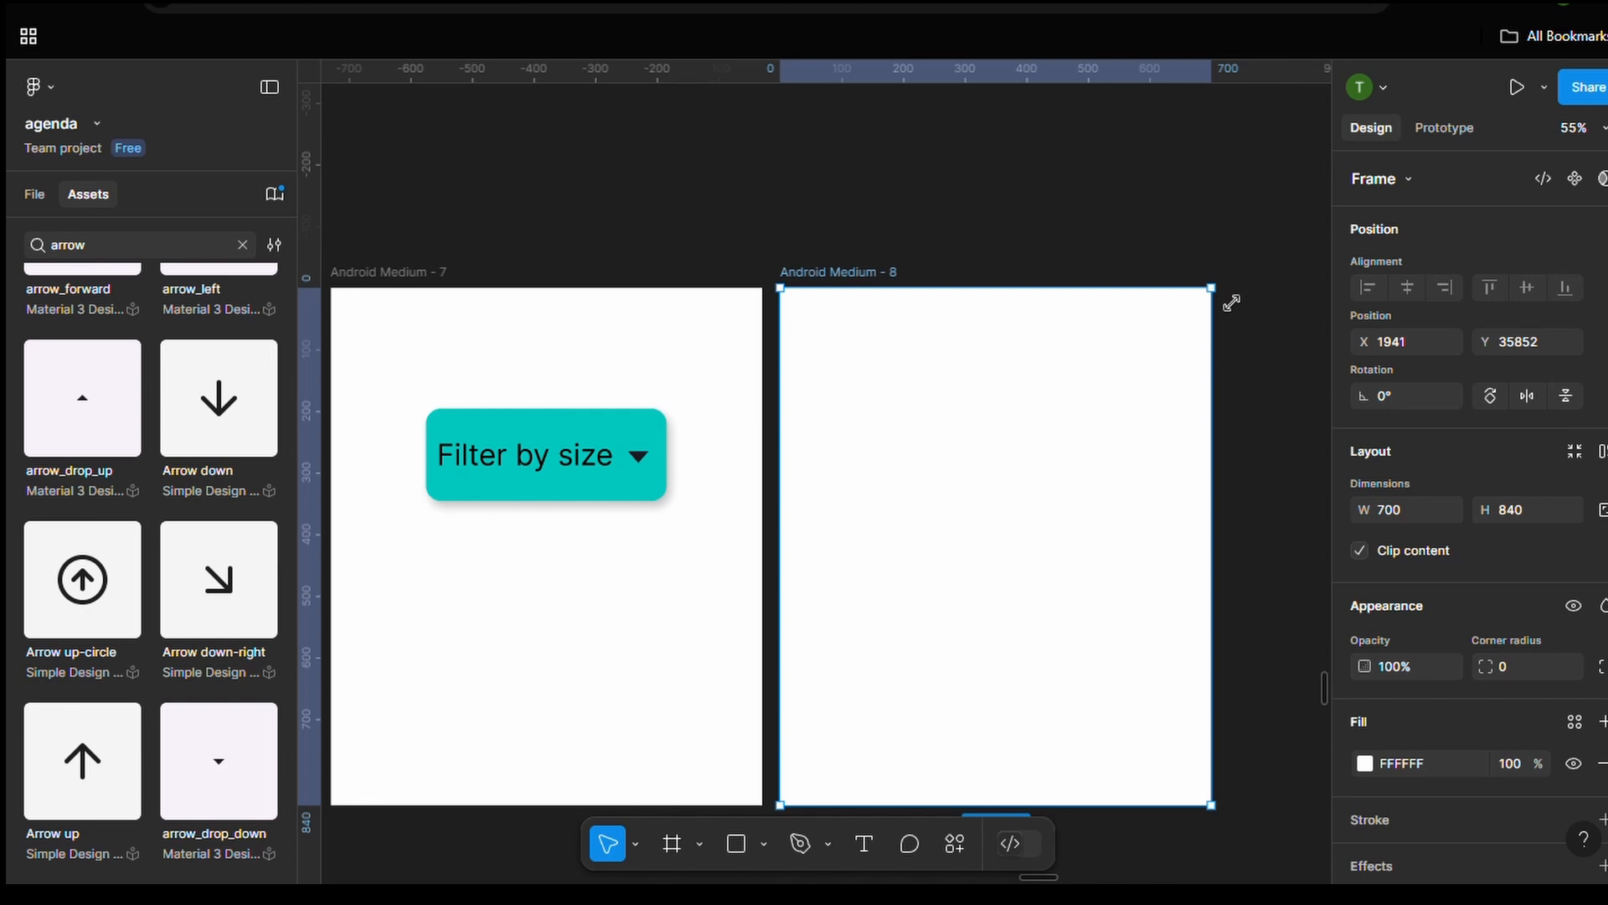
Shrink the second frame to 413 × 503 and position it to the right of the "Filter by size" button
drag(1231, 303, 1079, 498)
drag(932, 586, 944, 520)
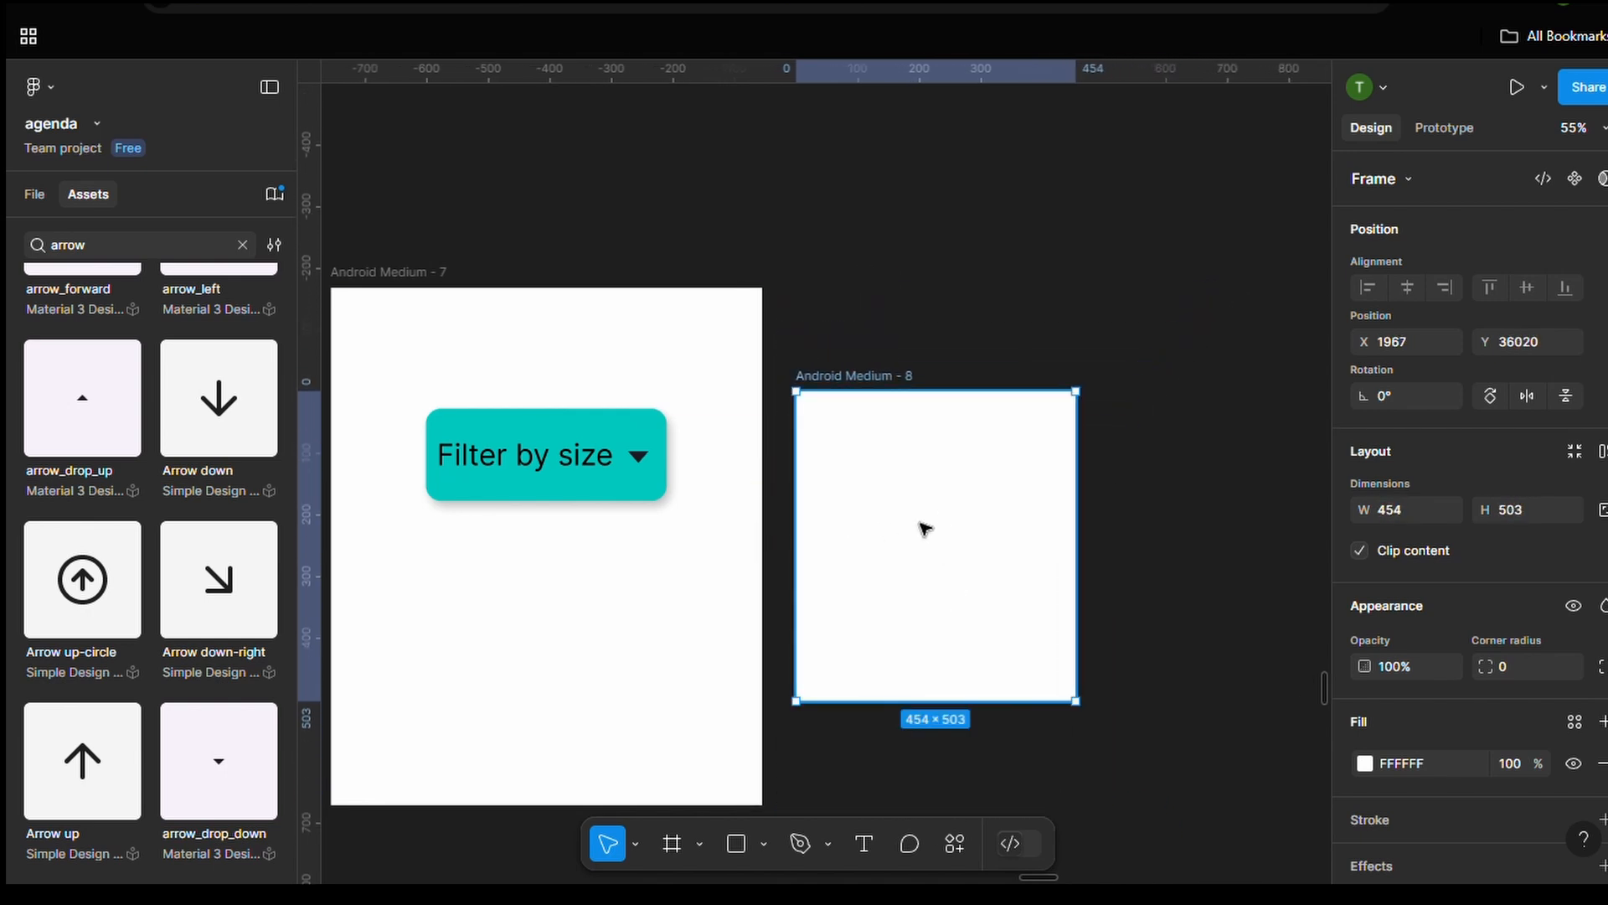
drag(930, 581, 1021, 605)
ctrl+scroll(965, 581, up, 1)
drag(1152, 600, 1013, 602)
ctrl+scroll(1026, 589, up, 1)
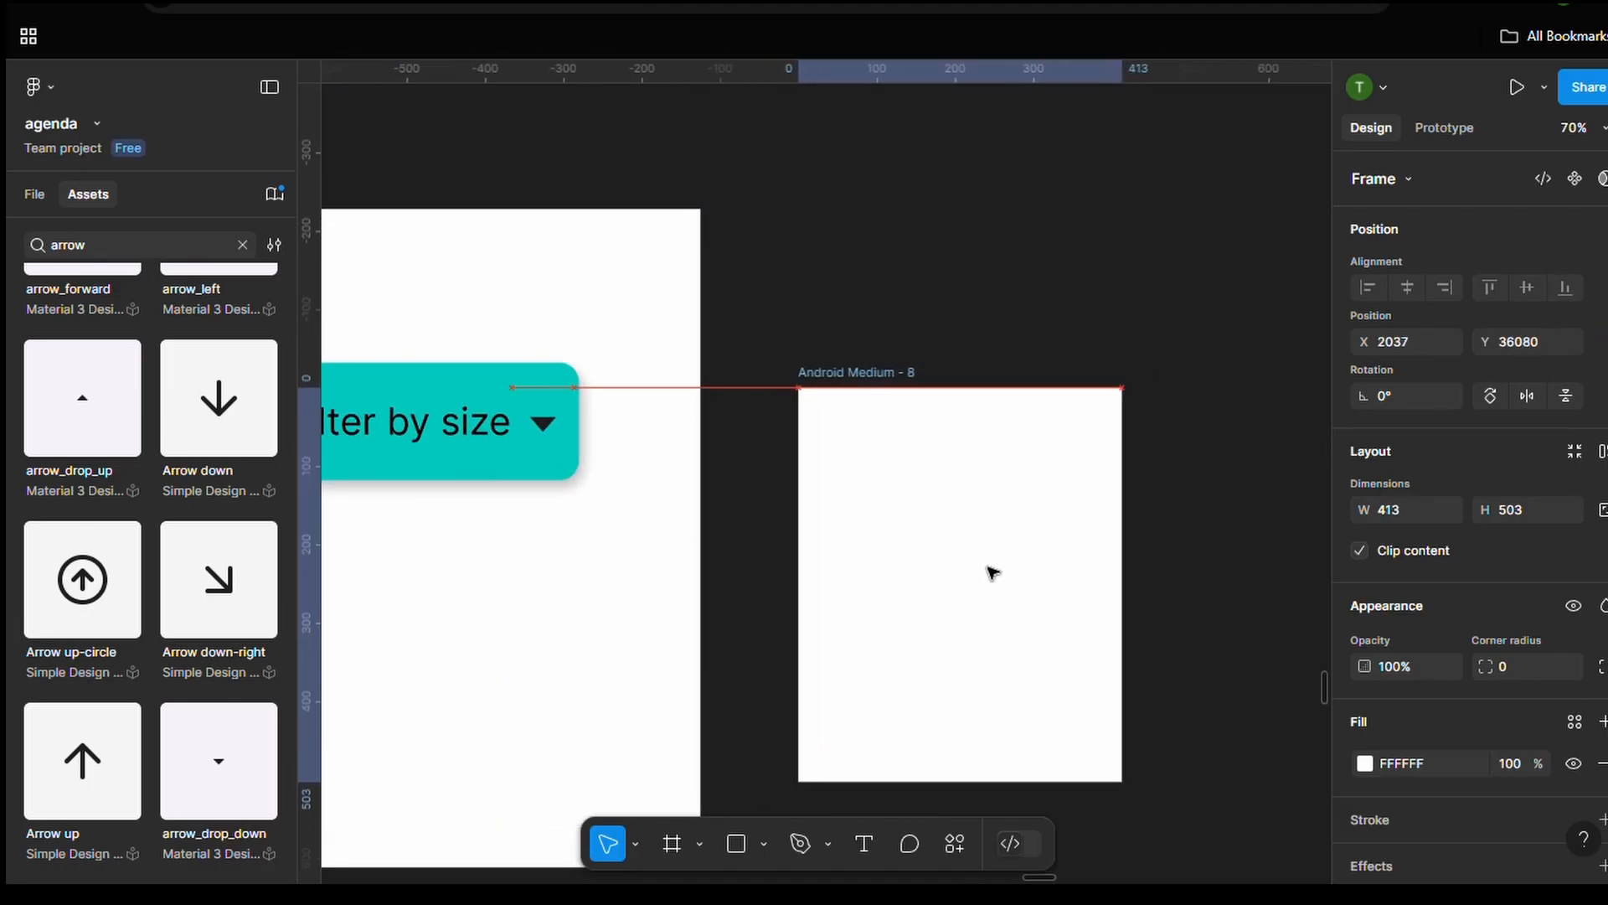
Insert the Frame 13 checkbox from this file's agenda components beside the XS label, scaling it by 1.5x twice
click(242, 244)
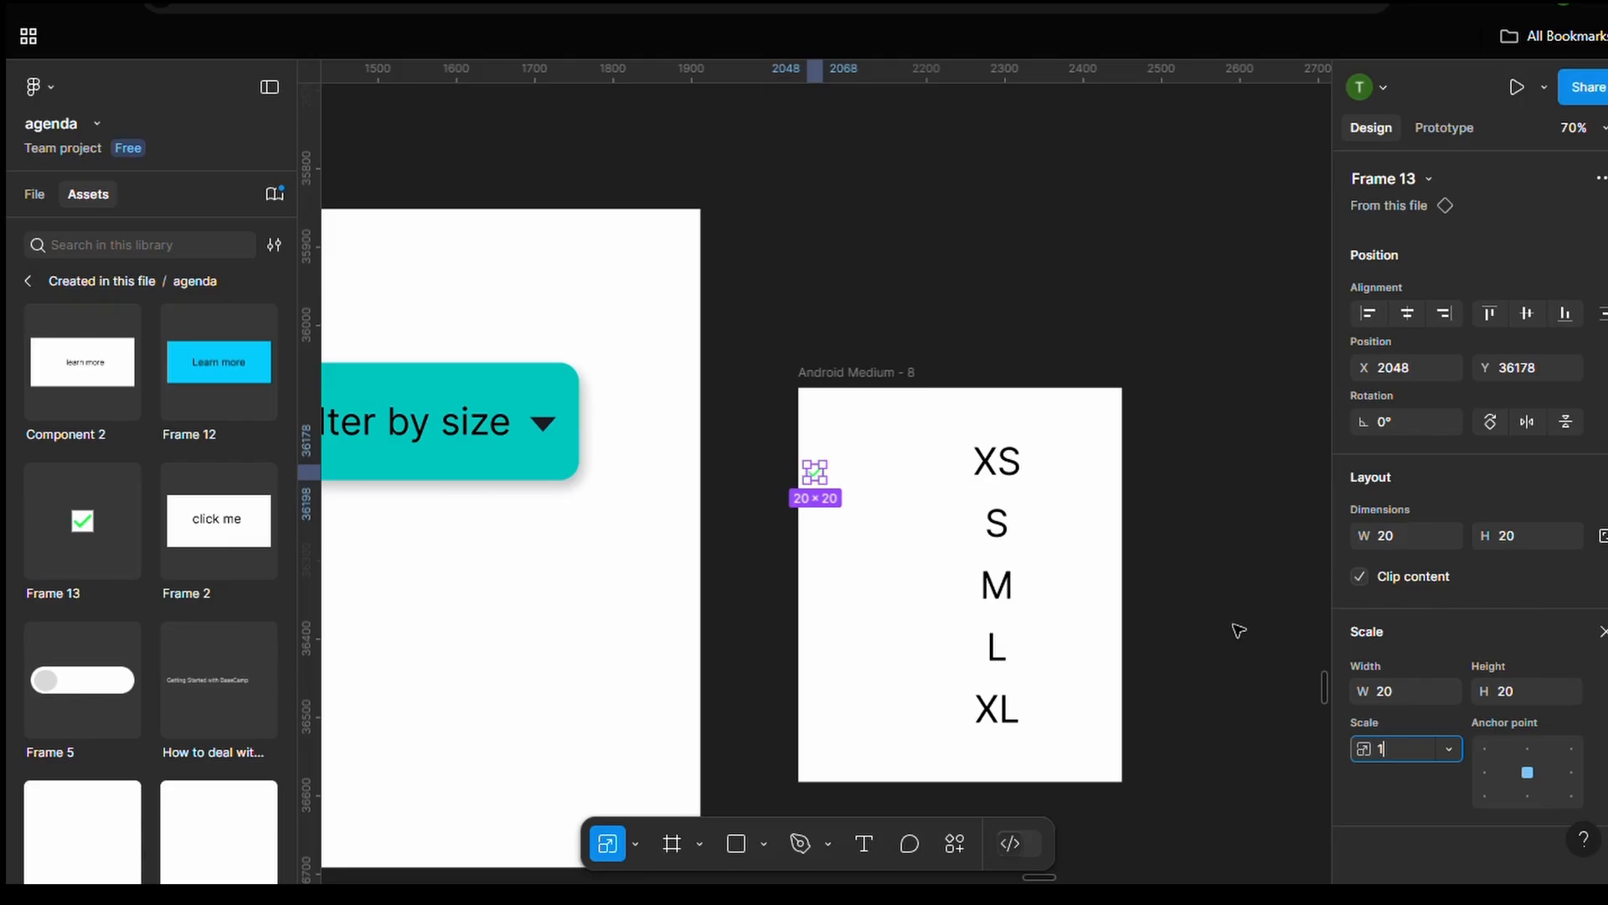
text(.5x)
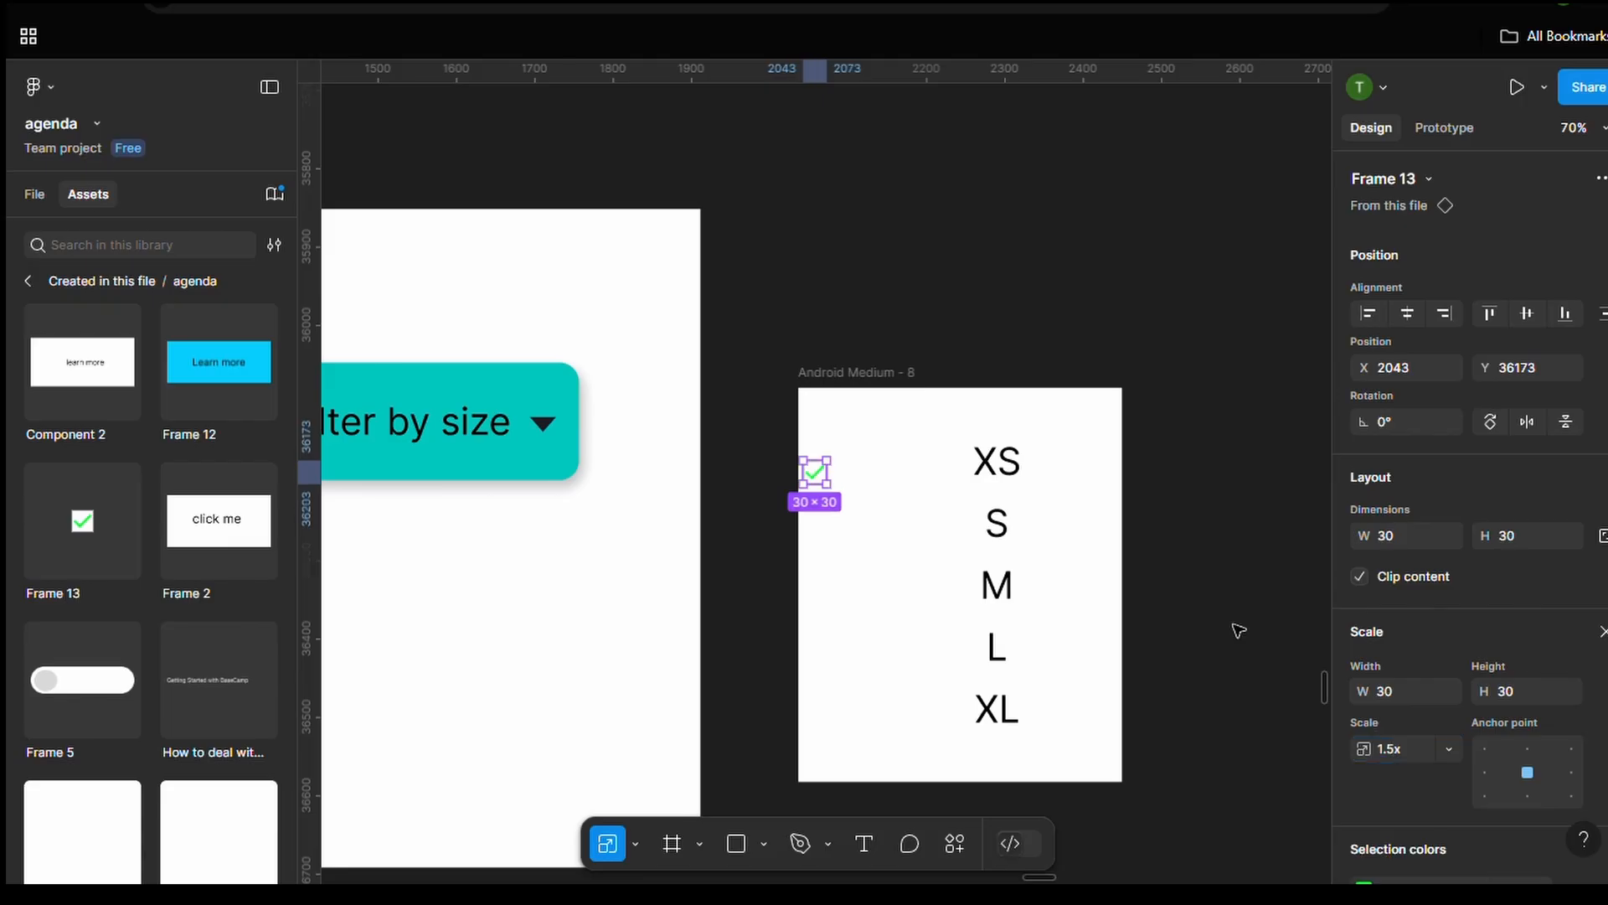
key(Return)
drag(814, 476, 910, 466)
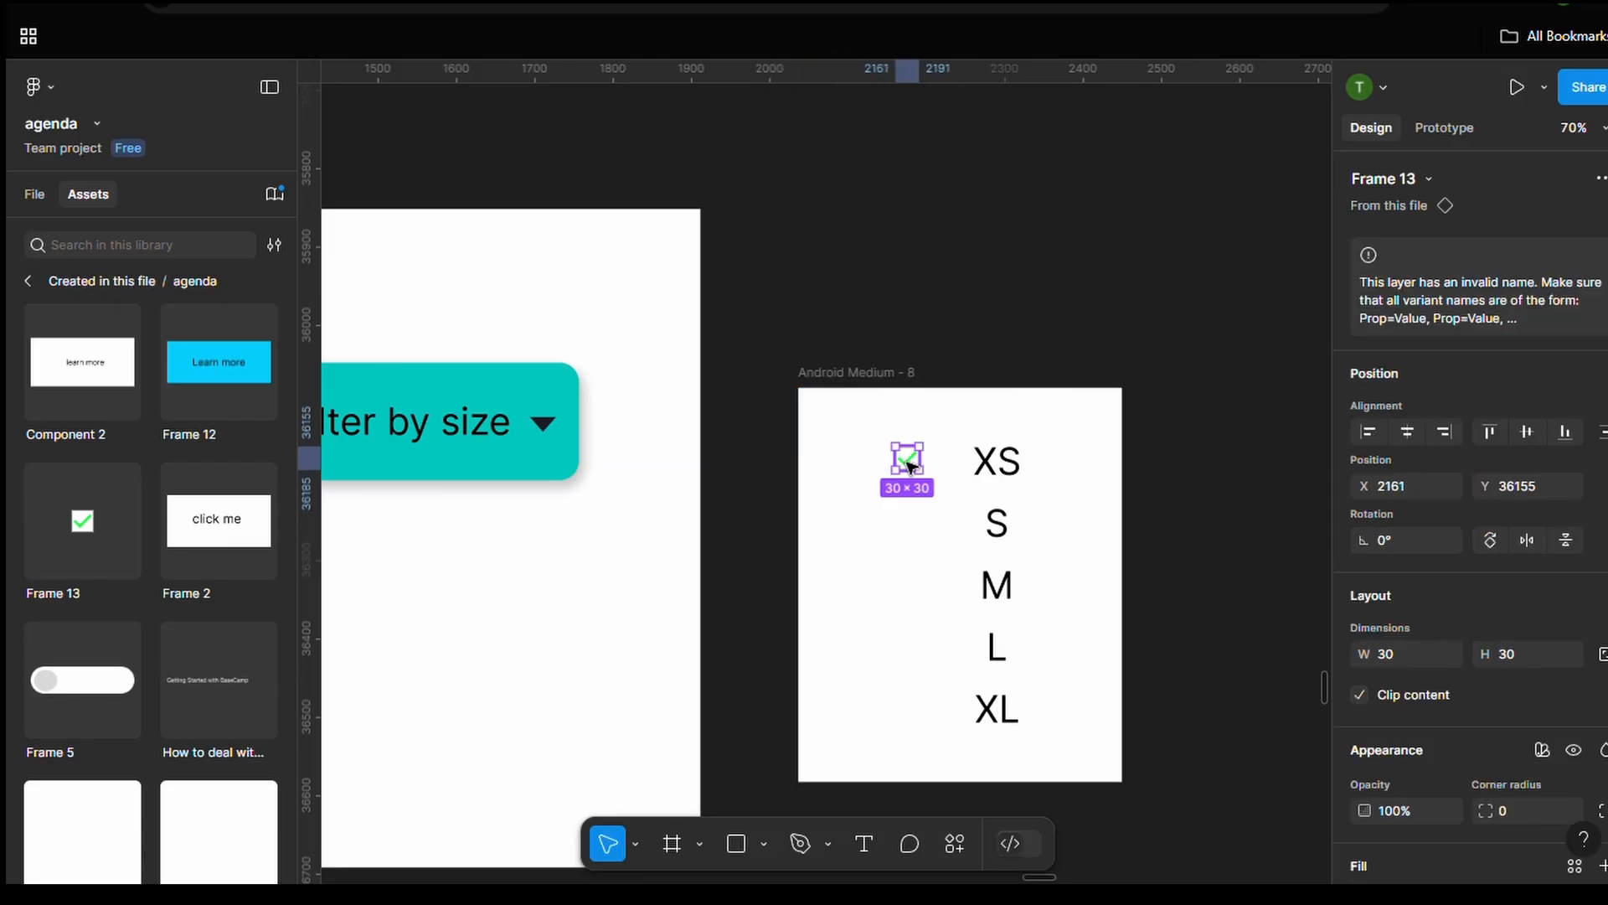
text(k)
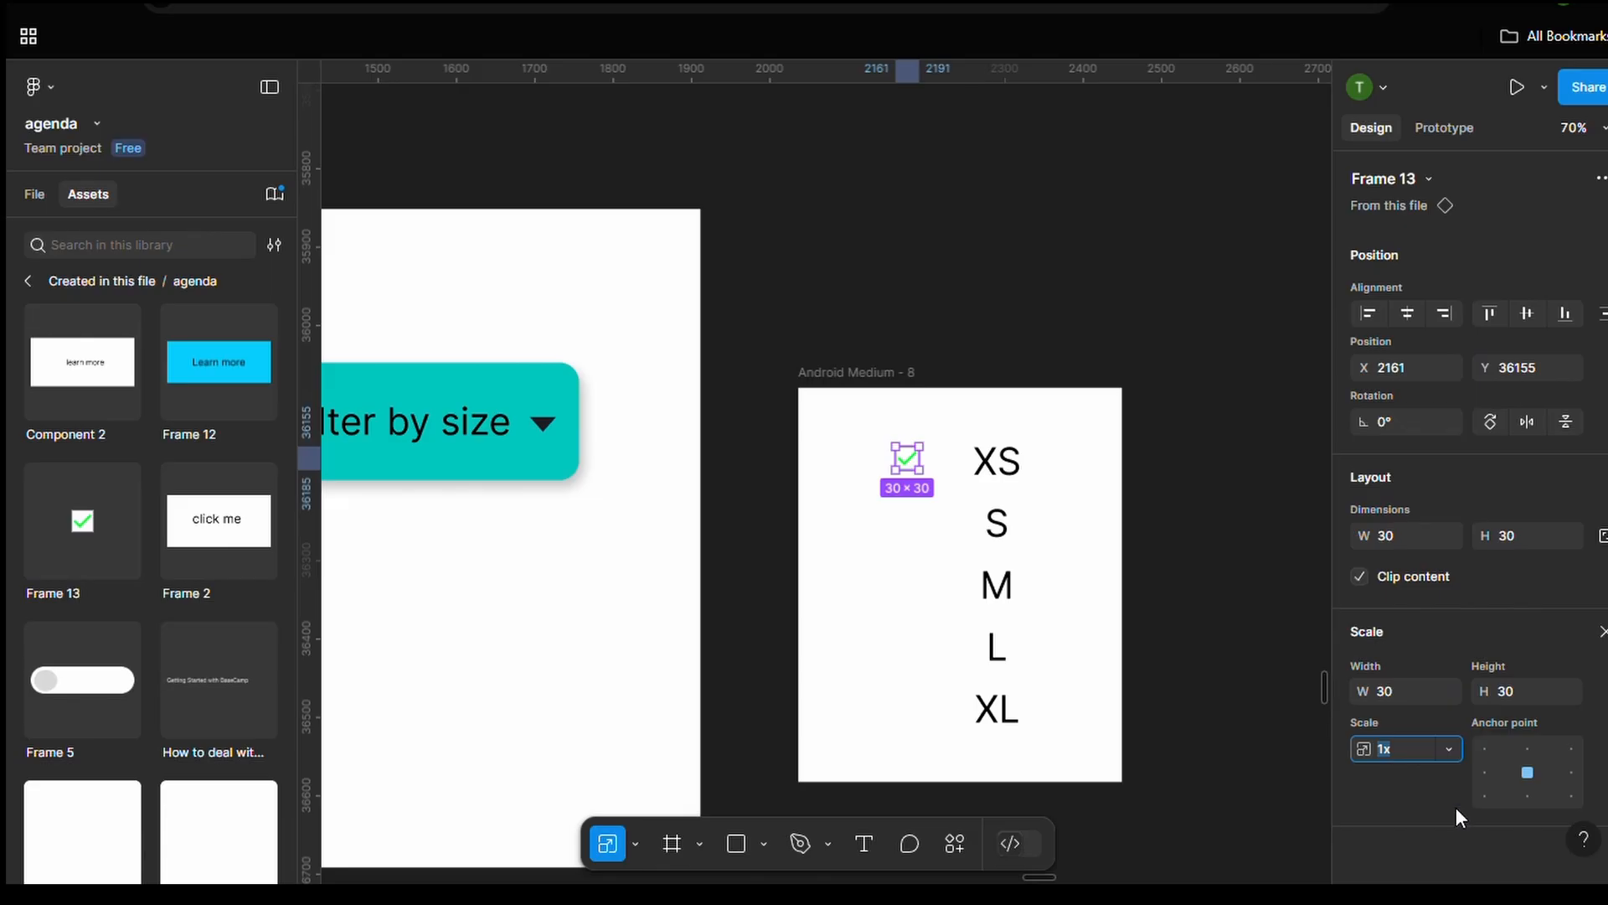
text(1.5)
key(Return)
Duplicate the checkbox downward so that the S, M, L and XL labels each have one
drag(912, 459, 913, 521)
drag(913, 522, 921, 586)
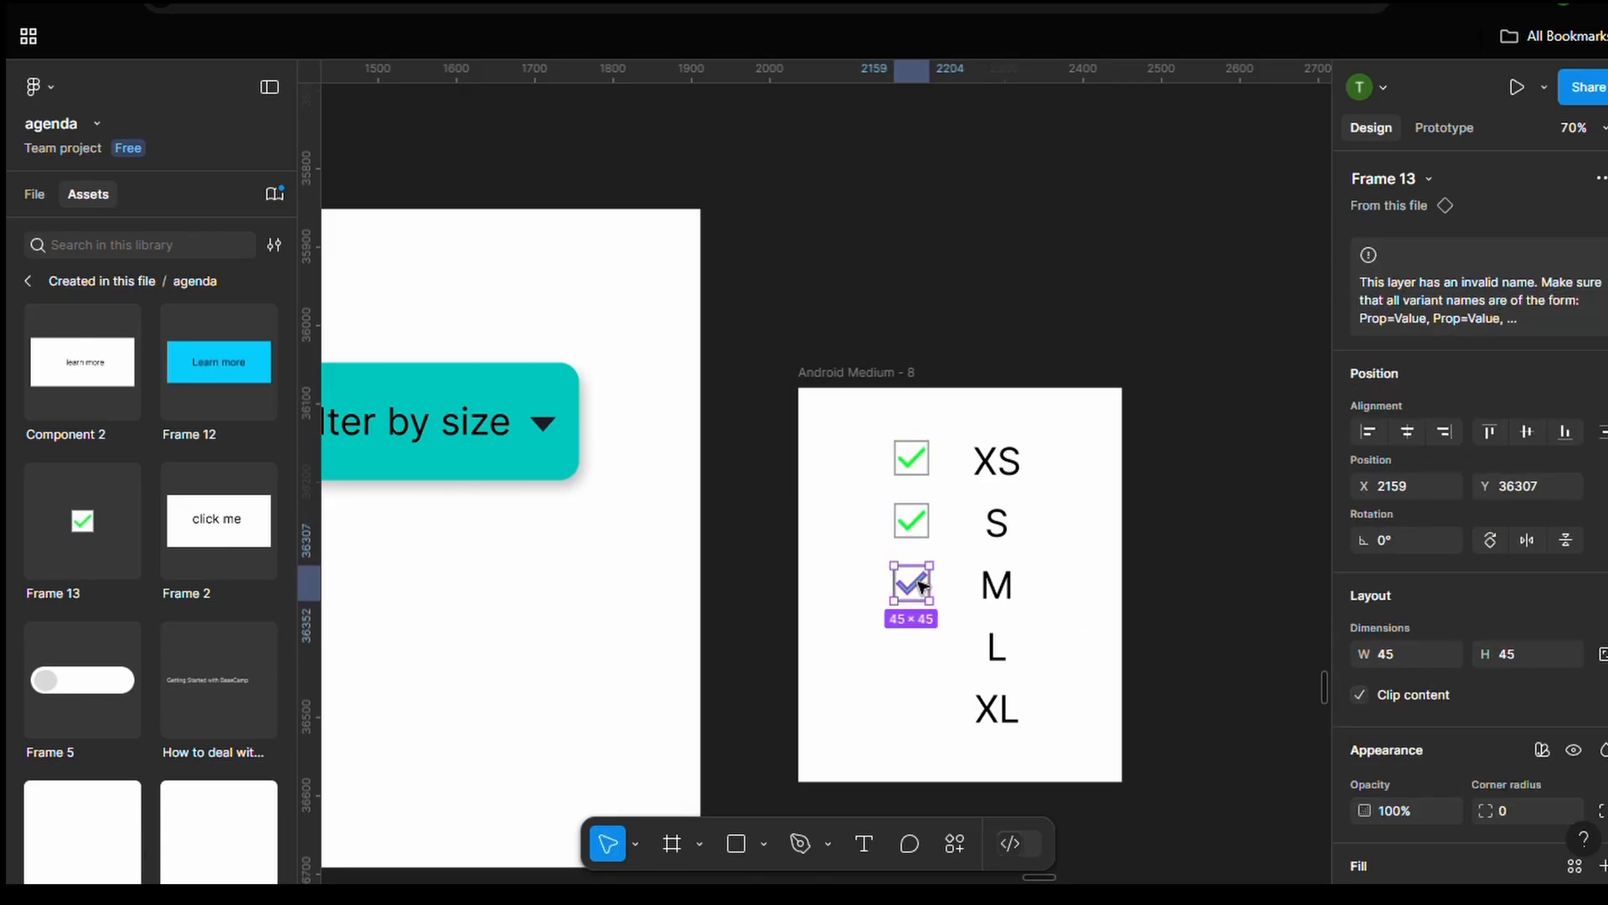
key(ctrl+d)
key(ctrl+d)
Fill the size-options frame with a lighter tint of the "Filter by size" button's teal, sampled from the button
key(alt+1)
shift+click(58, 601)
click(176, 453)
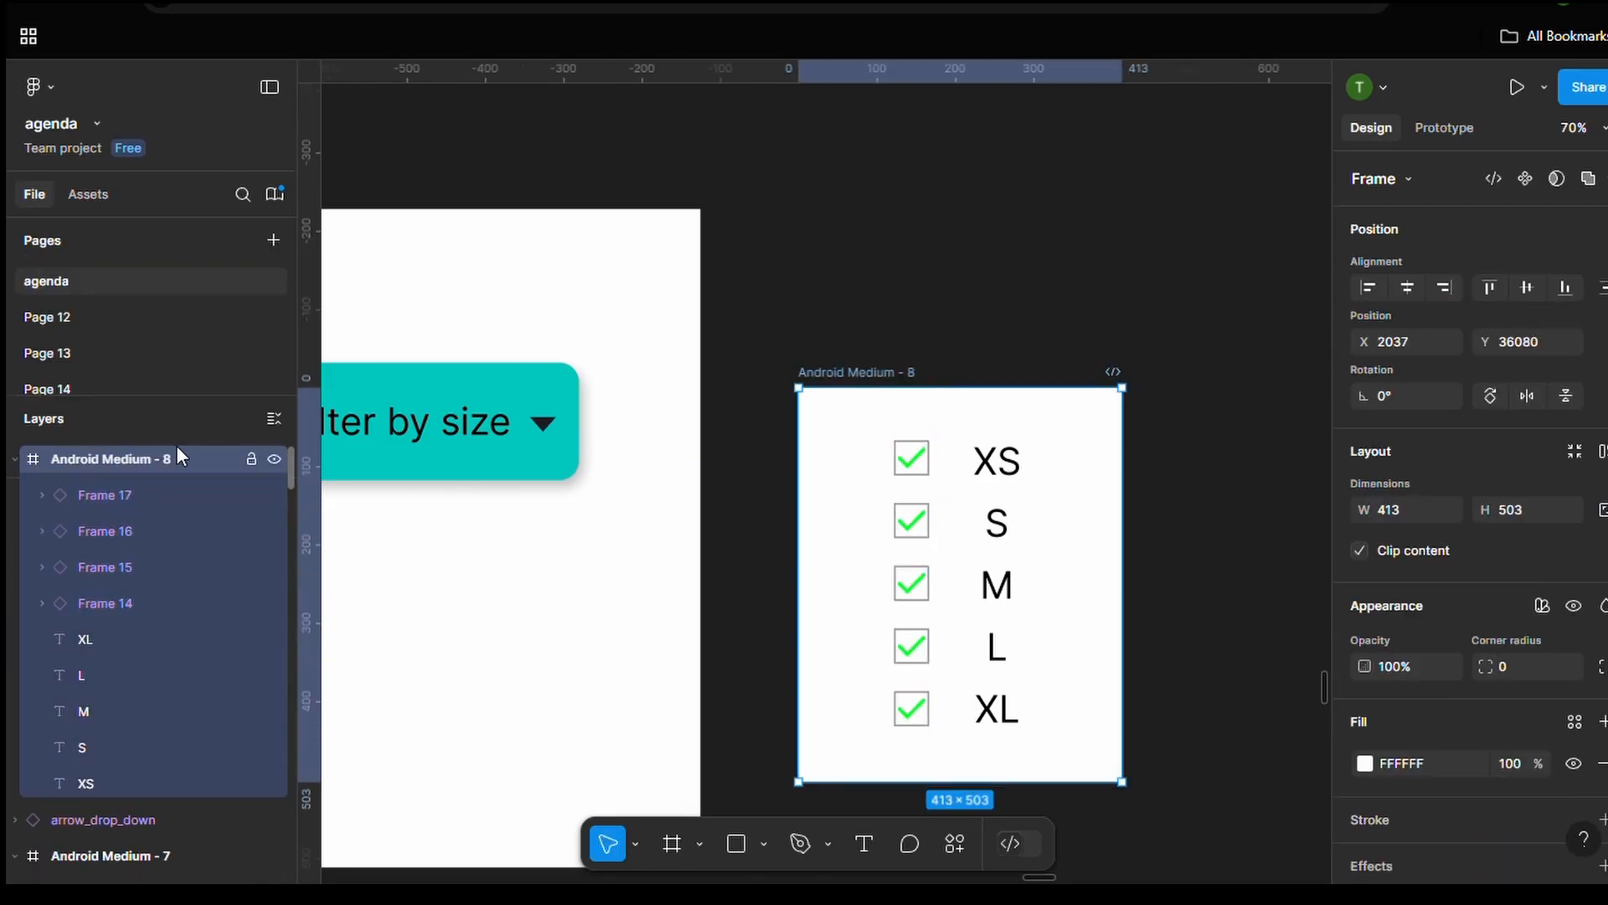
click(274, 418)
scroll(1353, 560, down, 3)
click(1365, 538)
click(1224, 839)
click(1093, 634)
click(536, 452)
click(1190, 367)
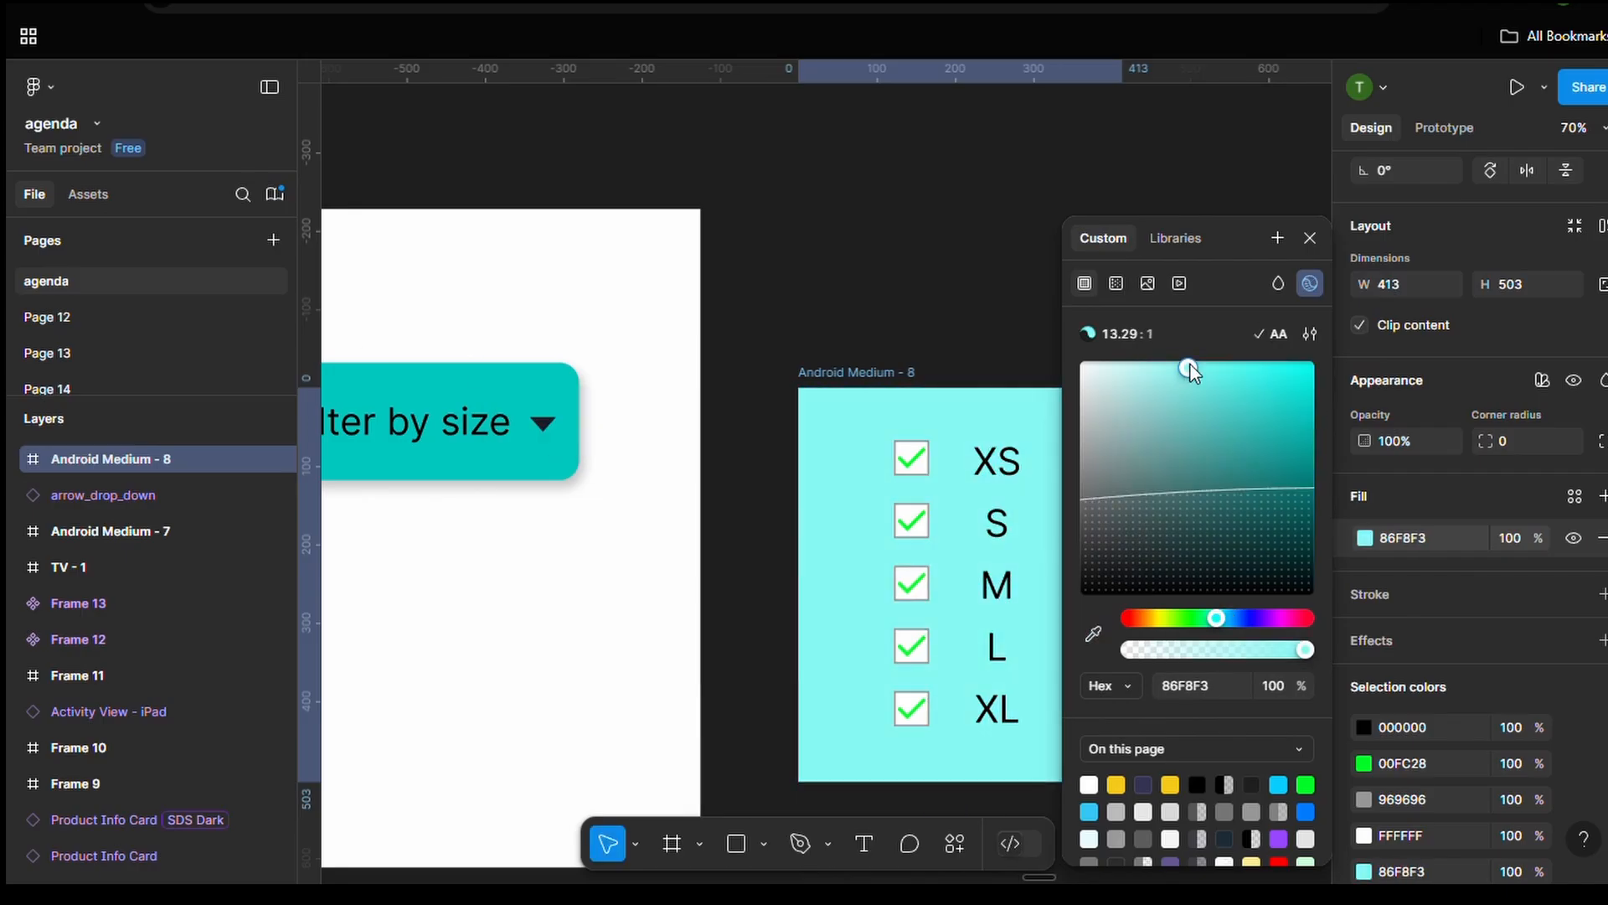
drag(1190, 367, 1173, 361)
click(1310, 238)
click(909, 453)
click(1189, 469)
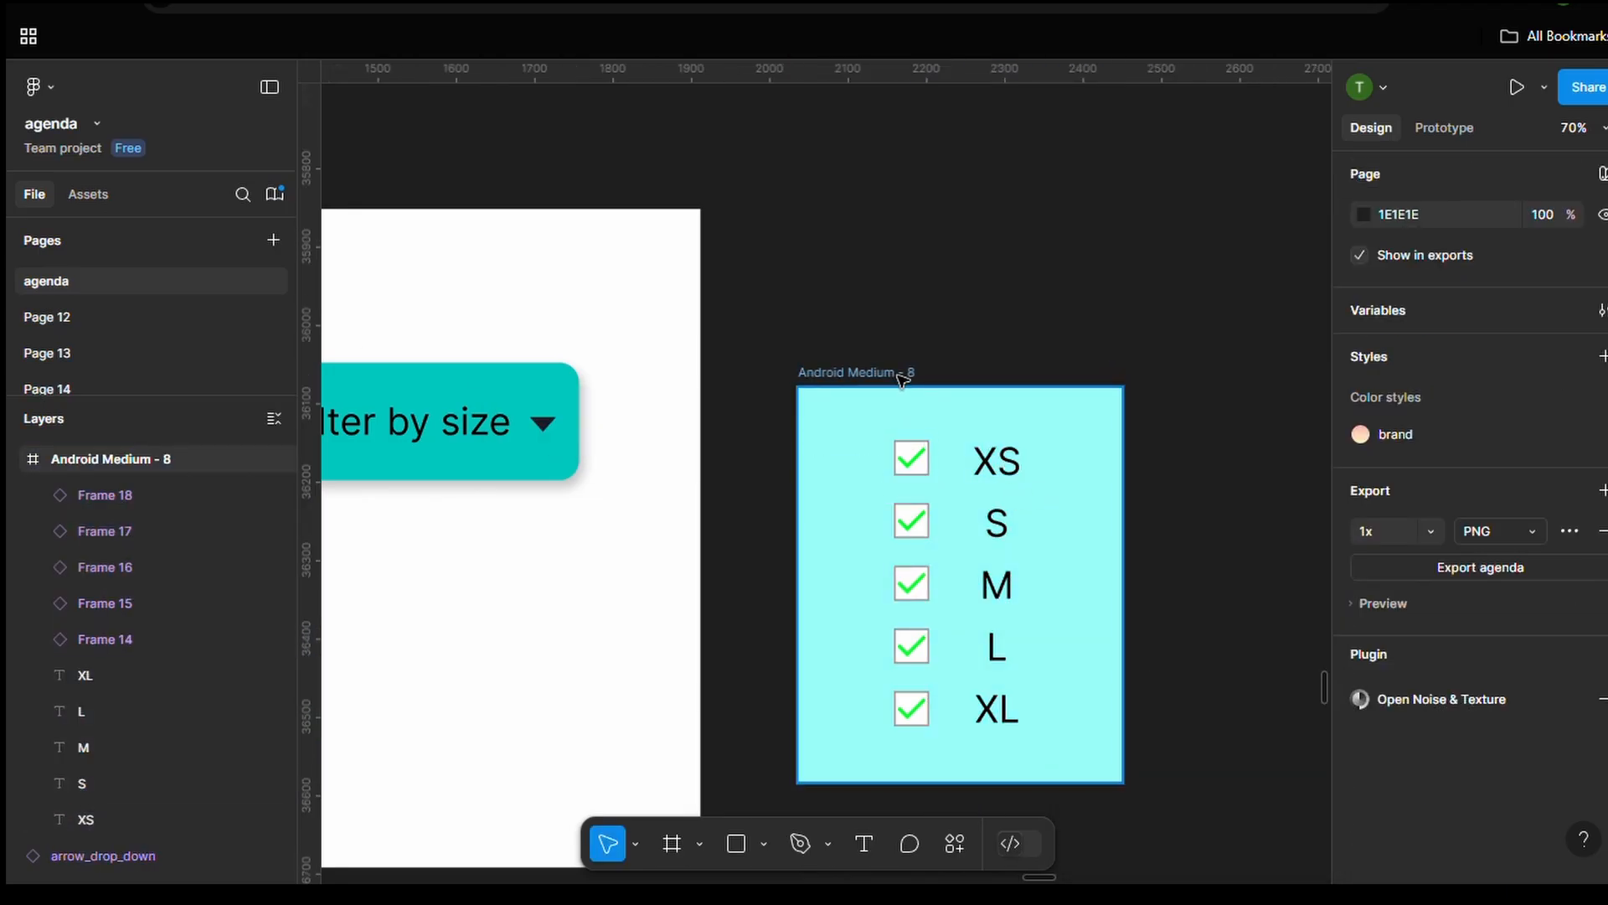
Connect the "Filter by size" button's rectangle to the Android Medium - 8 frame with an on-click prototype interaction
key(Escape)
scroll(915, 240, down, 5)
scroll(700, 330, up, 2)
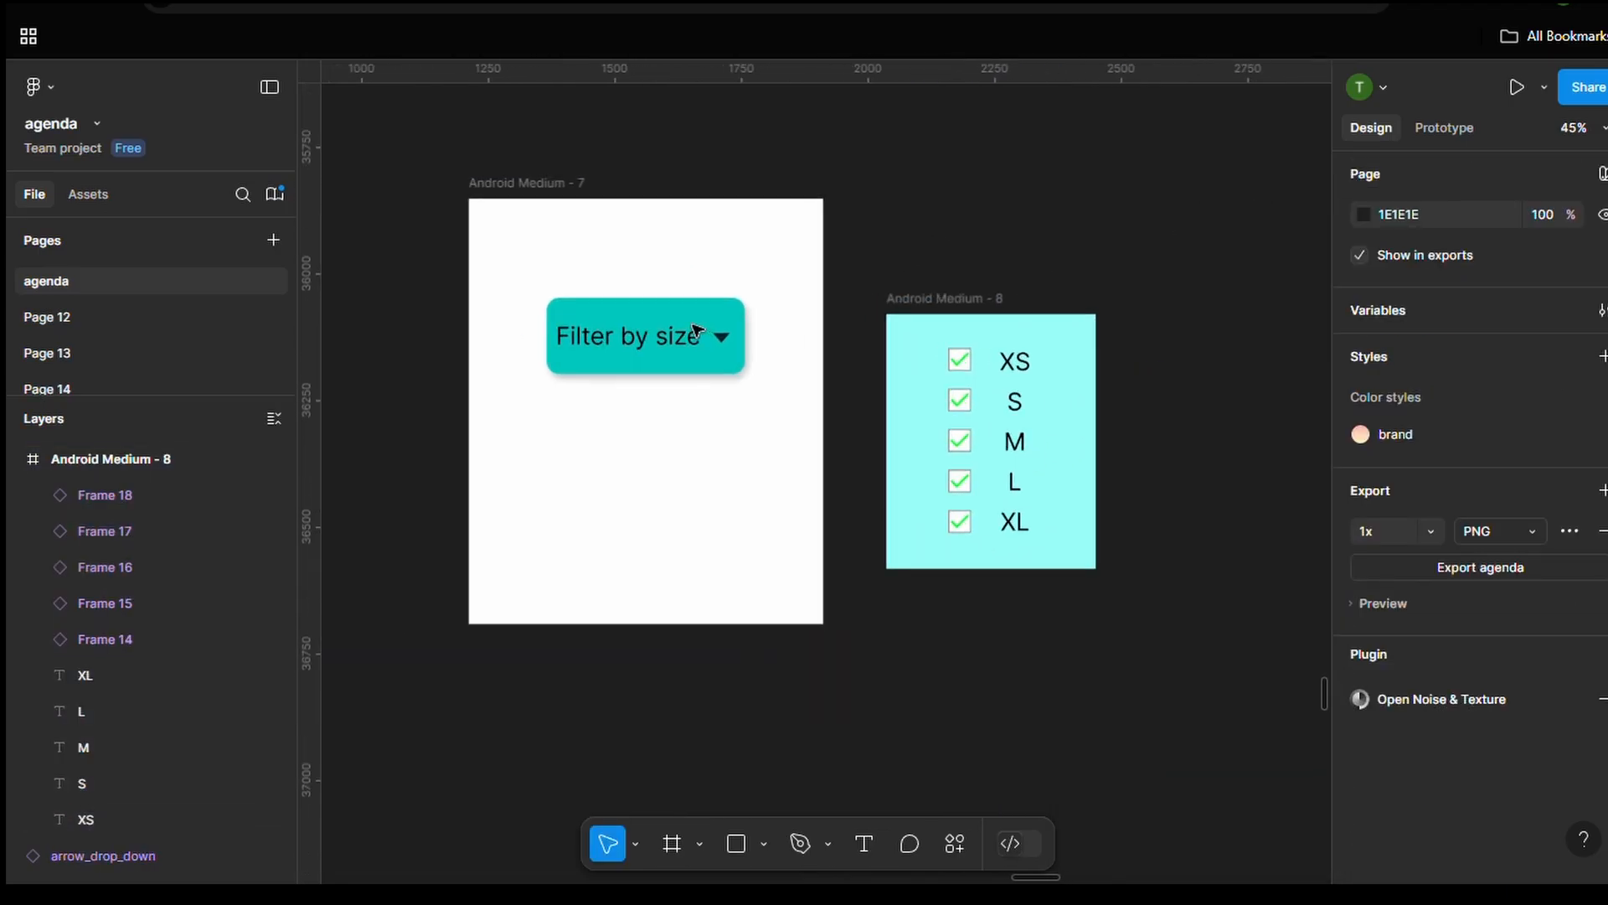
scroll(698, 330, up, 1)
scroll(702, 327, up, 1)
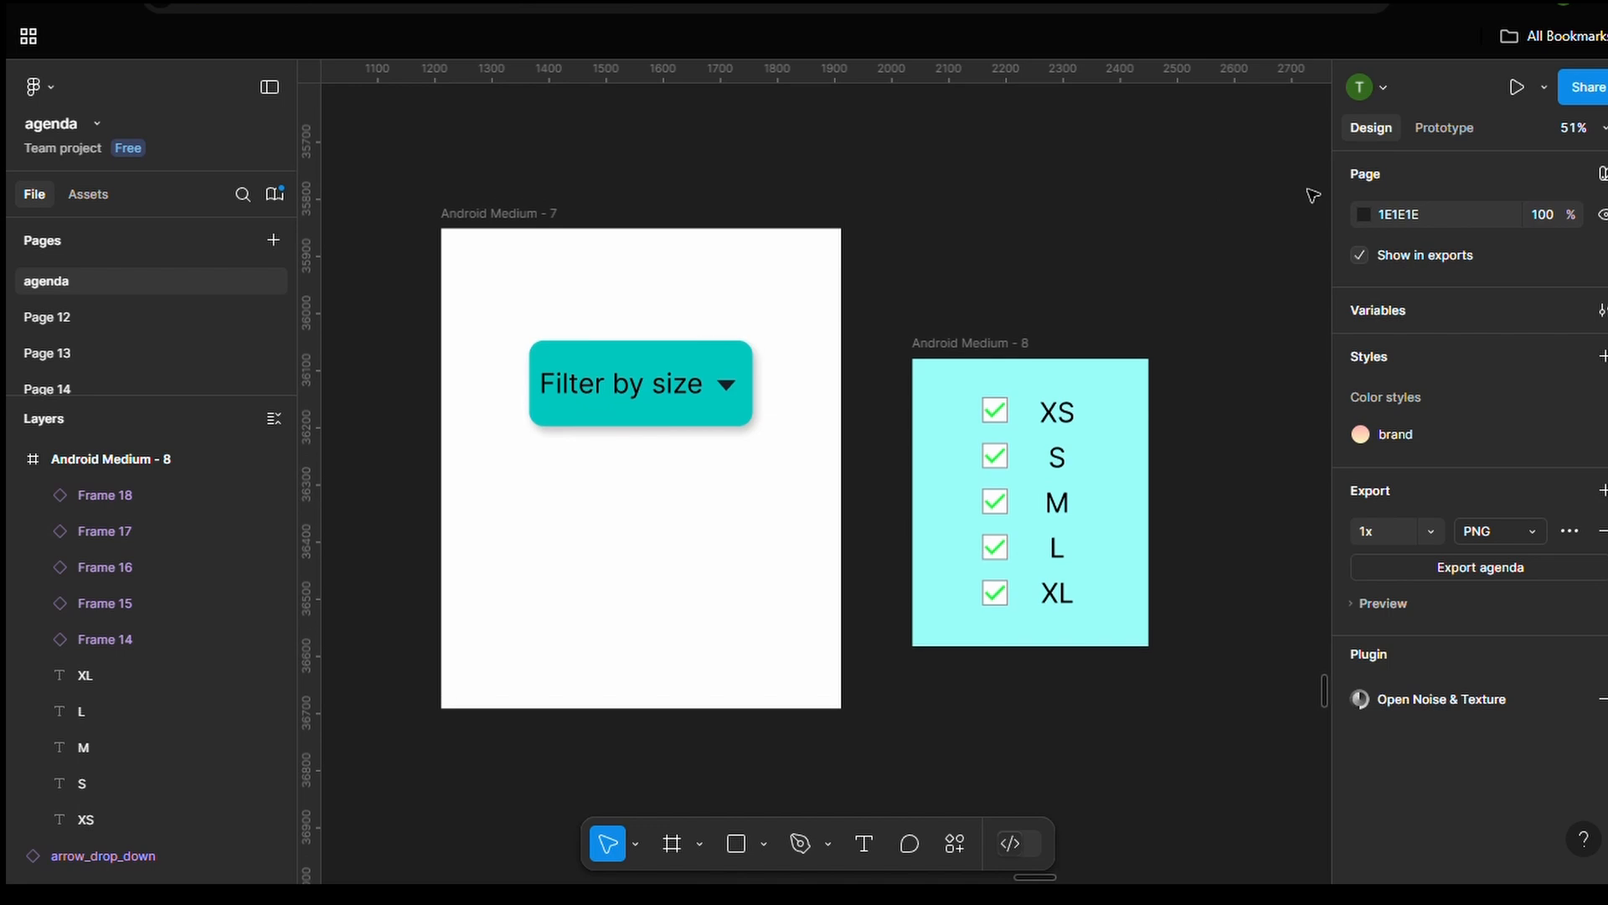
click(1458, 127)
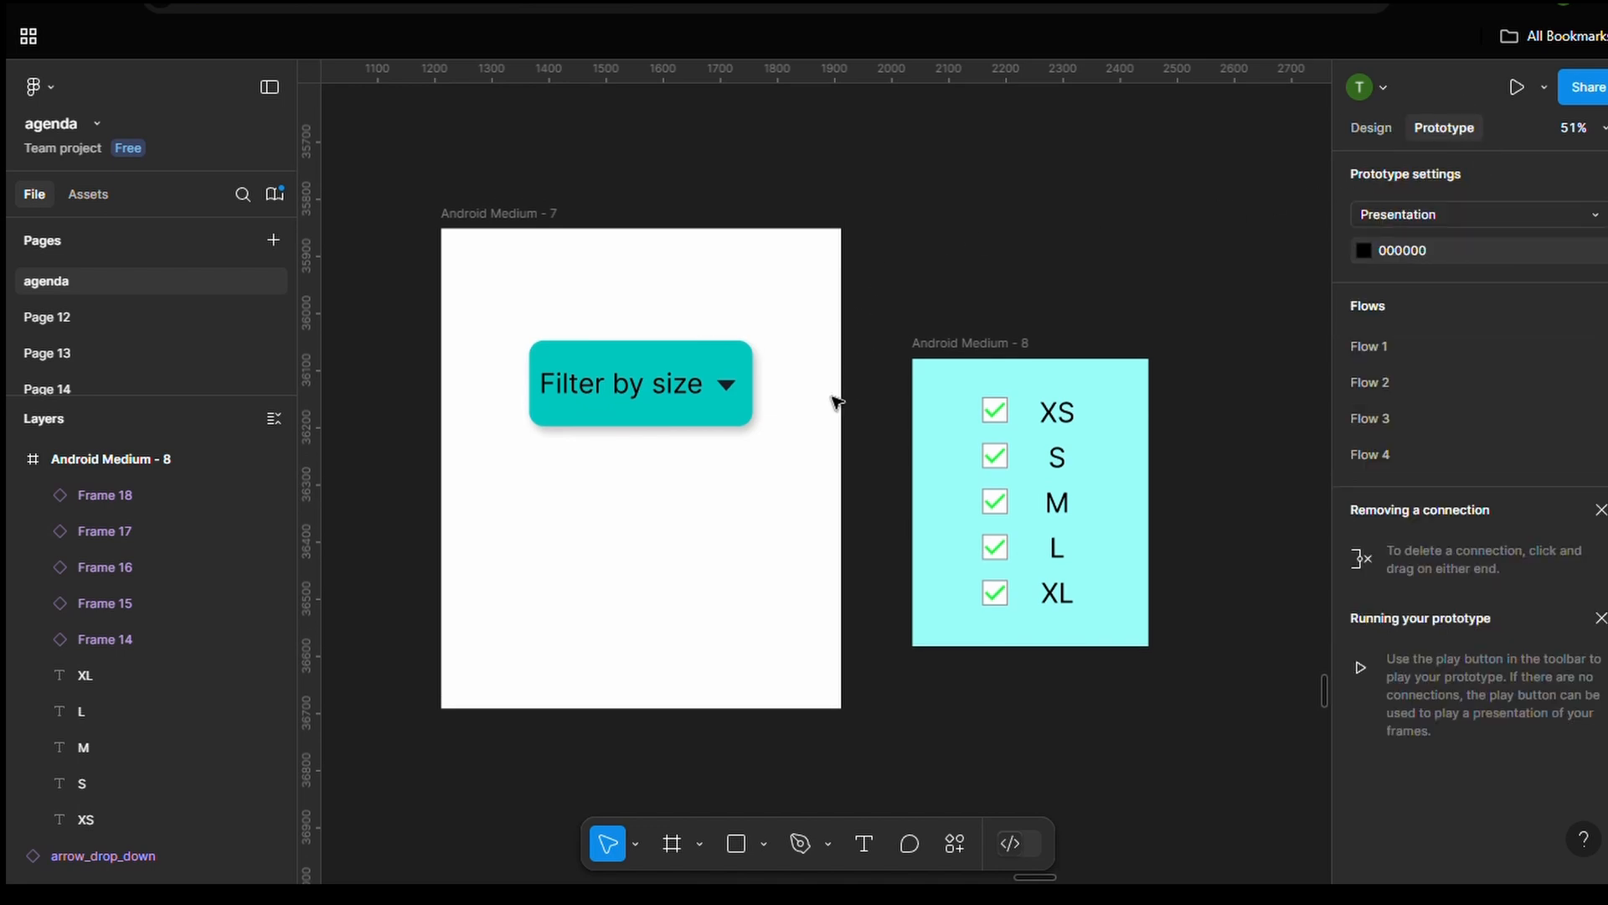
click(658, 416)
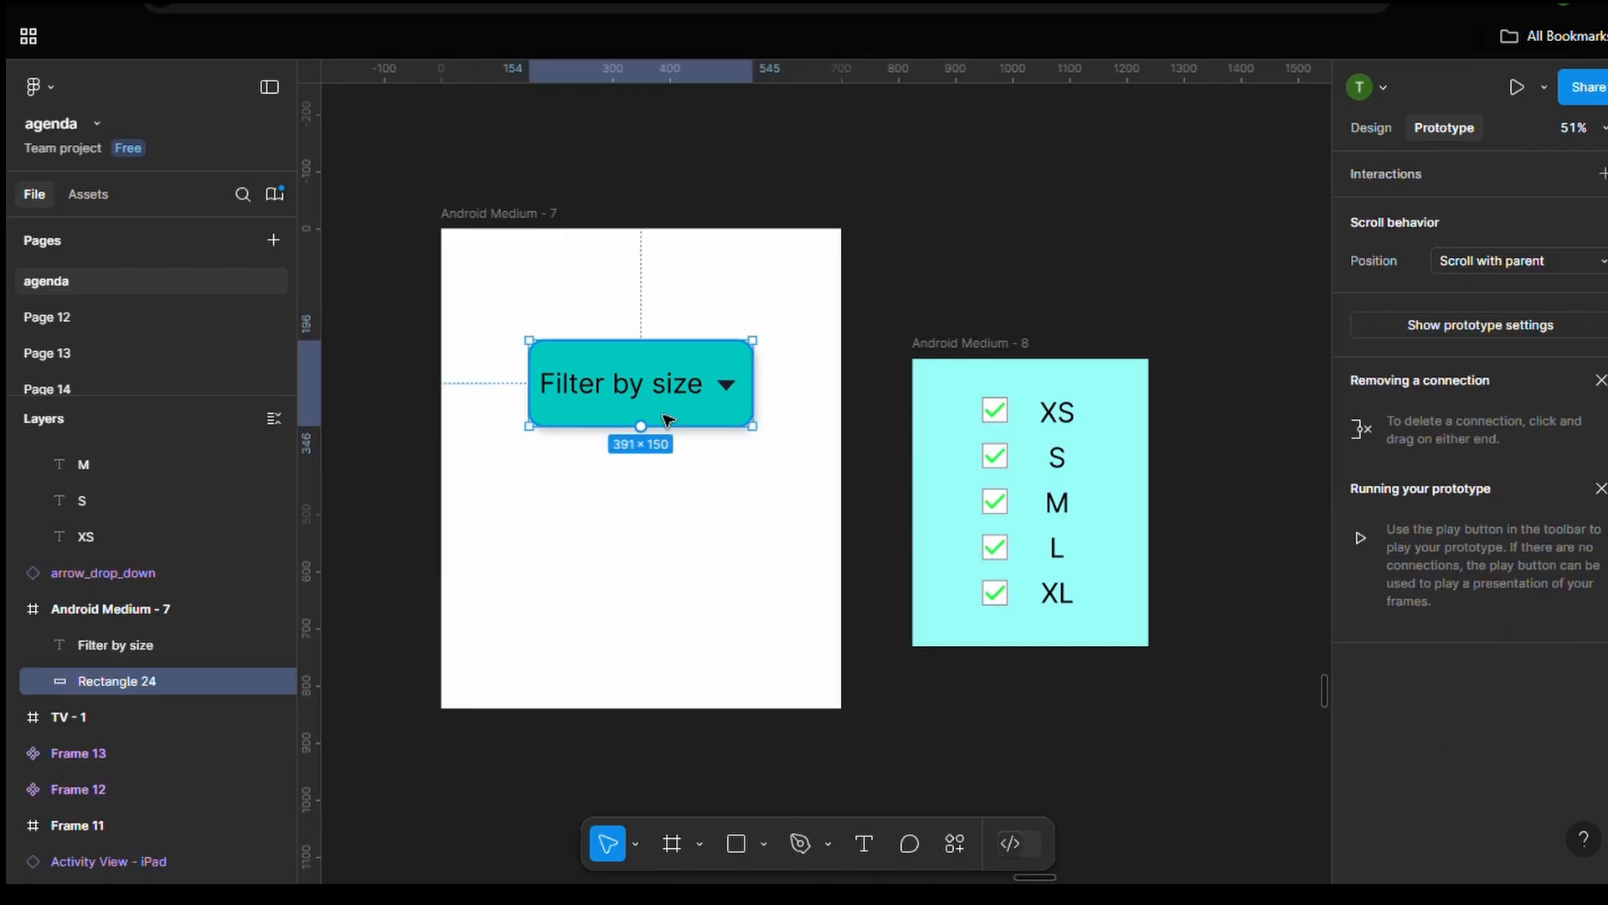
drag(641, 427, 928, 299)
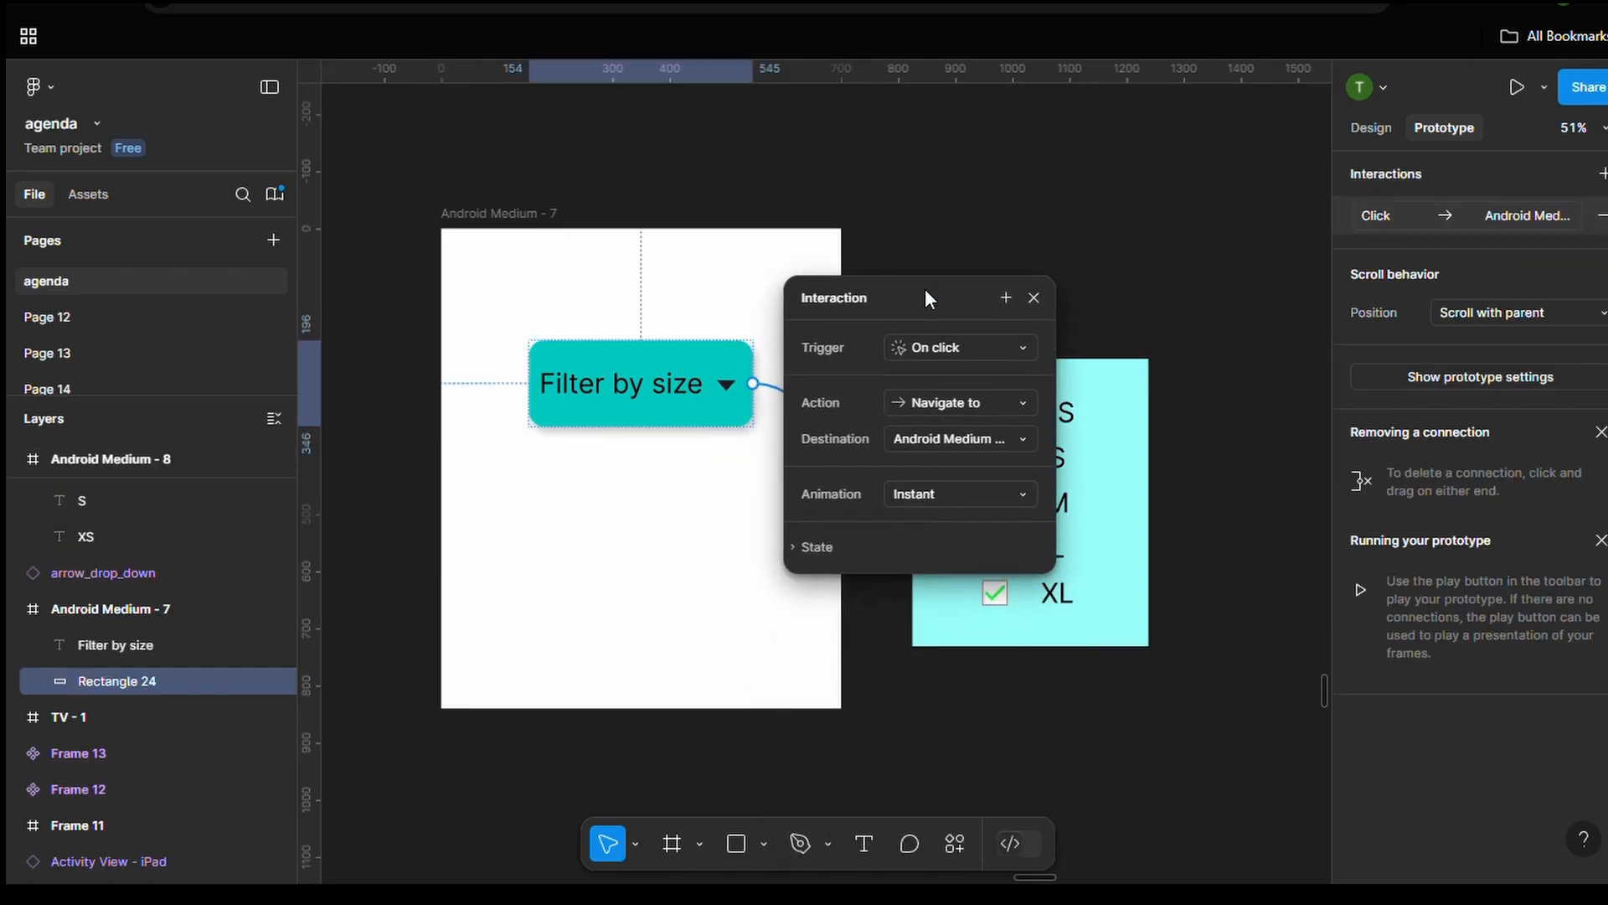
Make the button's on-click interaction open the size-options frame as a bottom-center overlay that closes when clicking outside
click(982, 403)
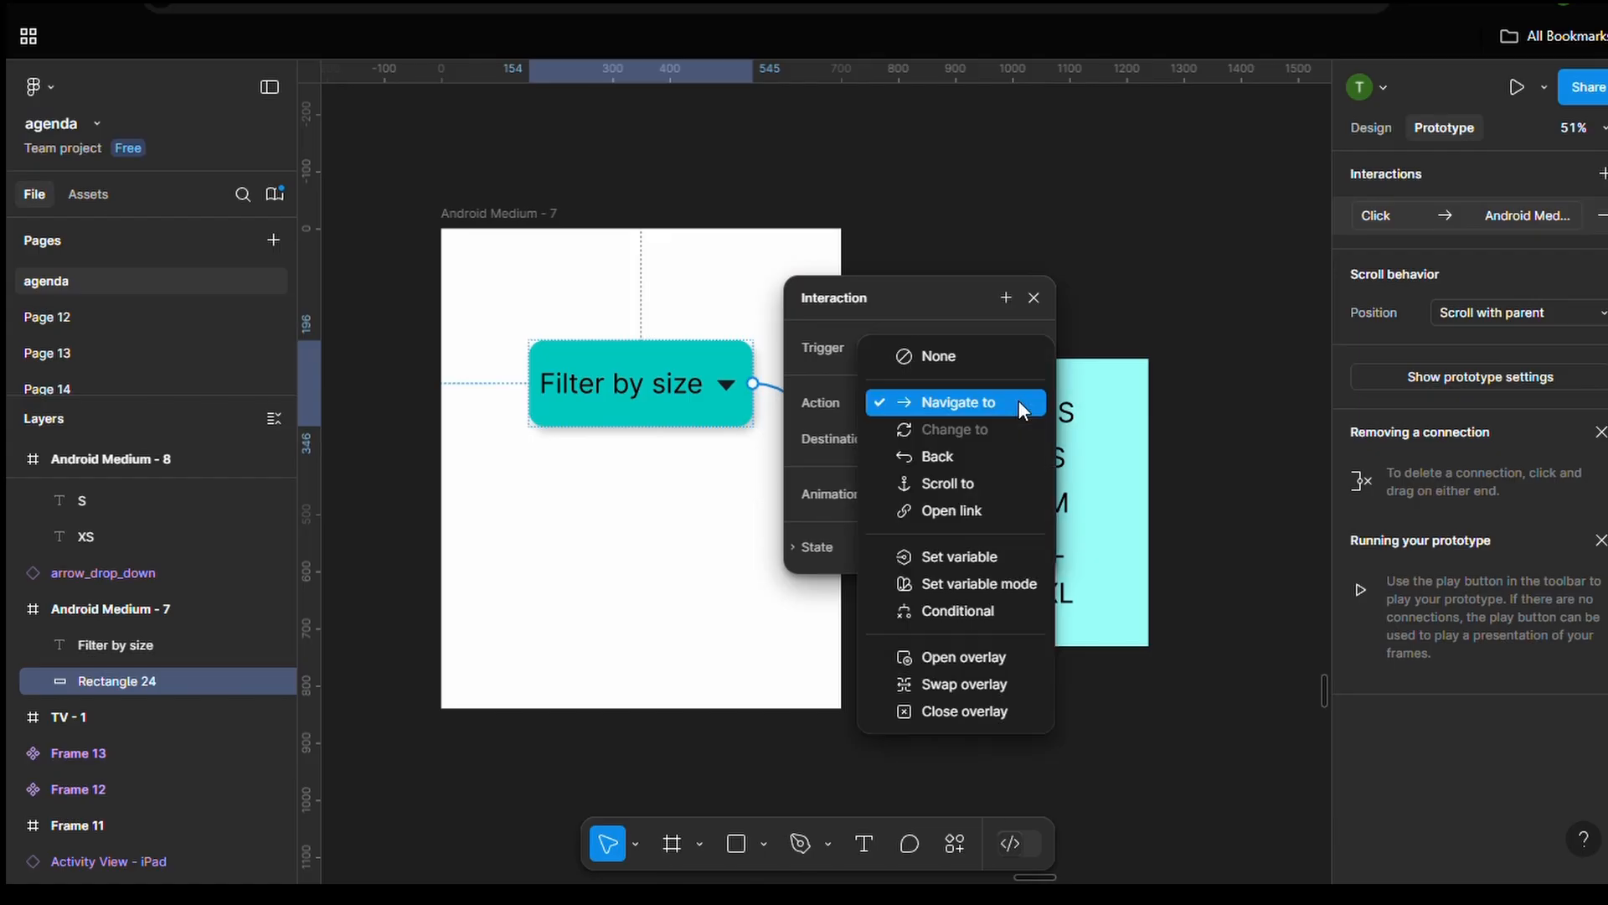
click(998, 657)
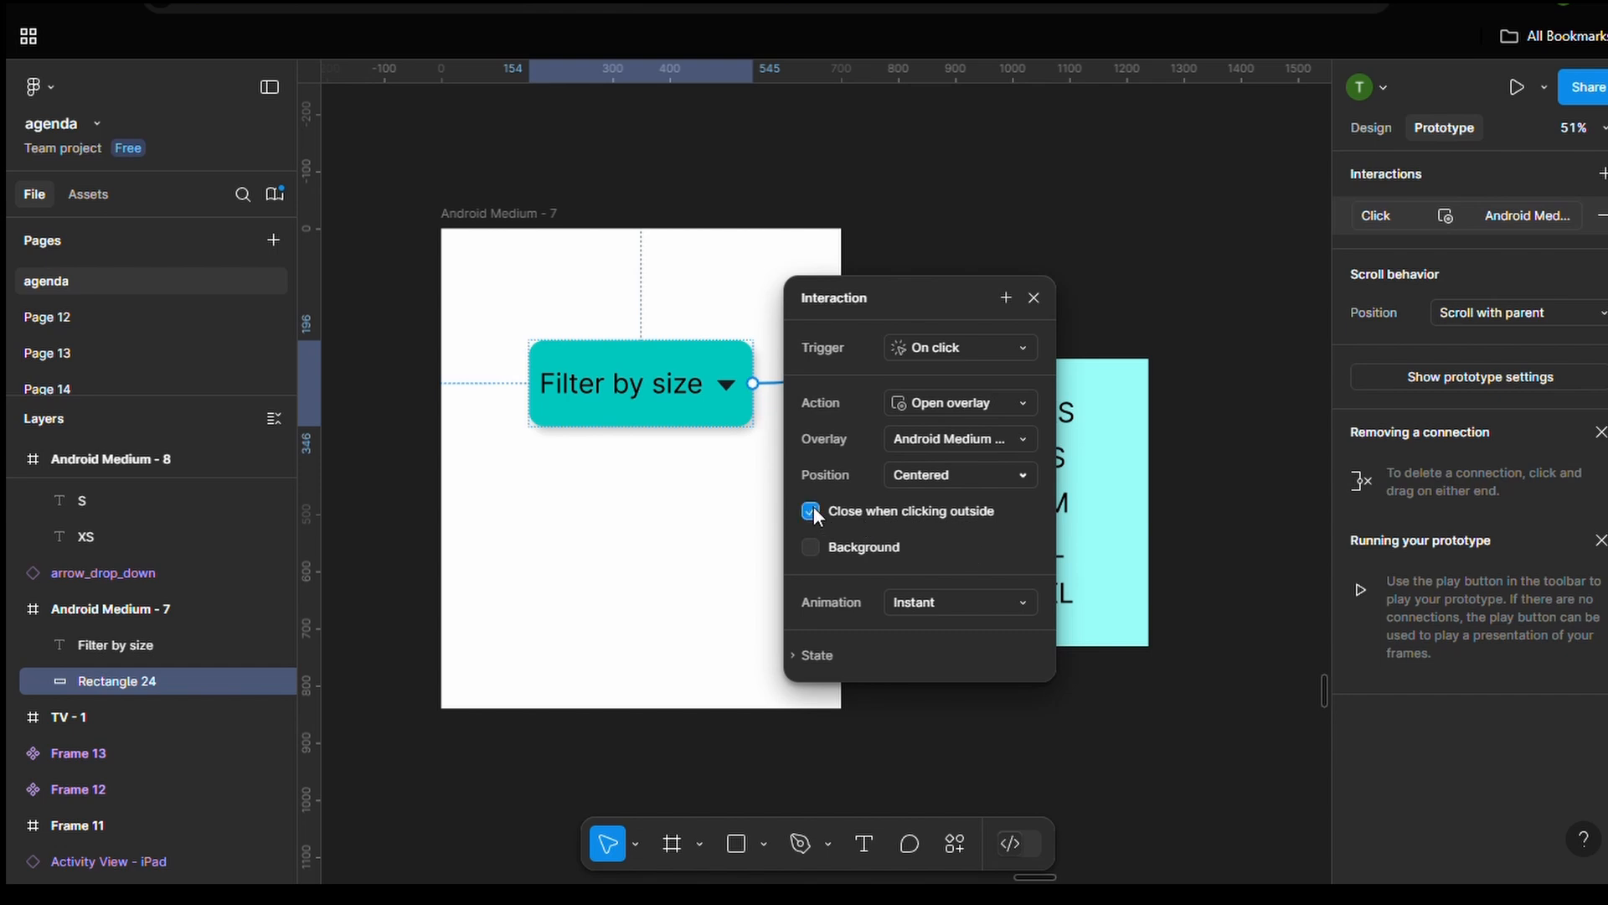
click(1004, 439)
click(1003, 439)
click(1005, 471)
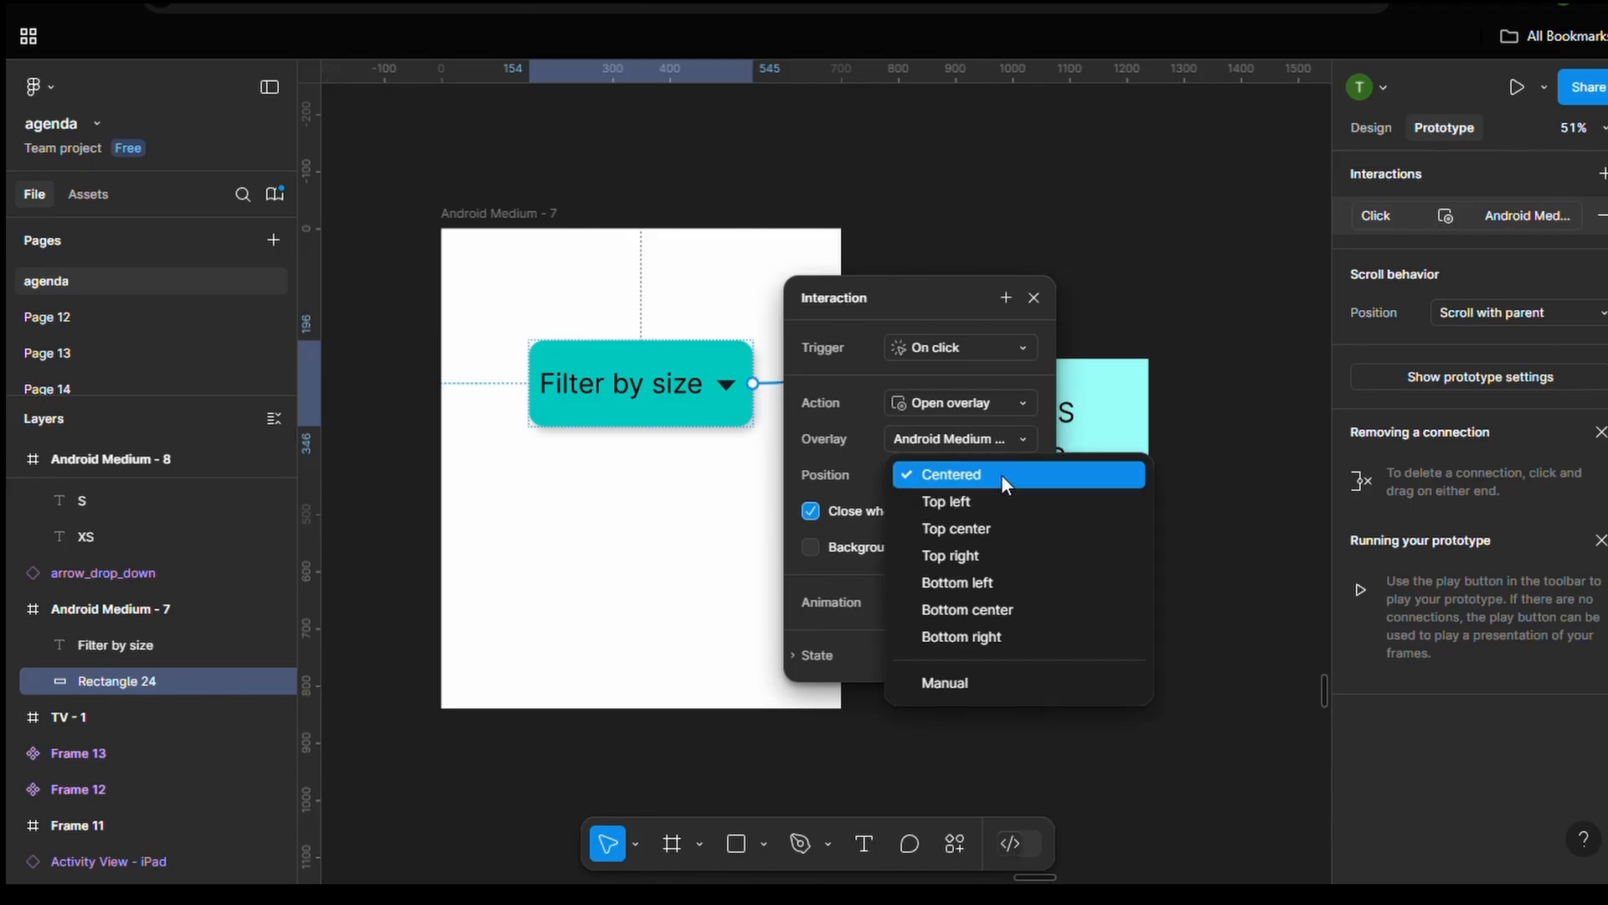
click(976, 609)
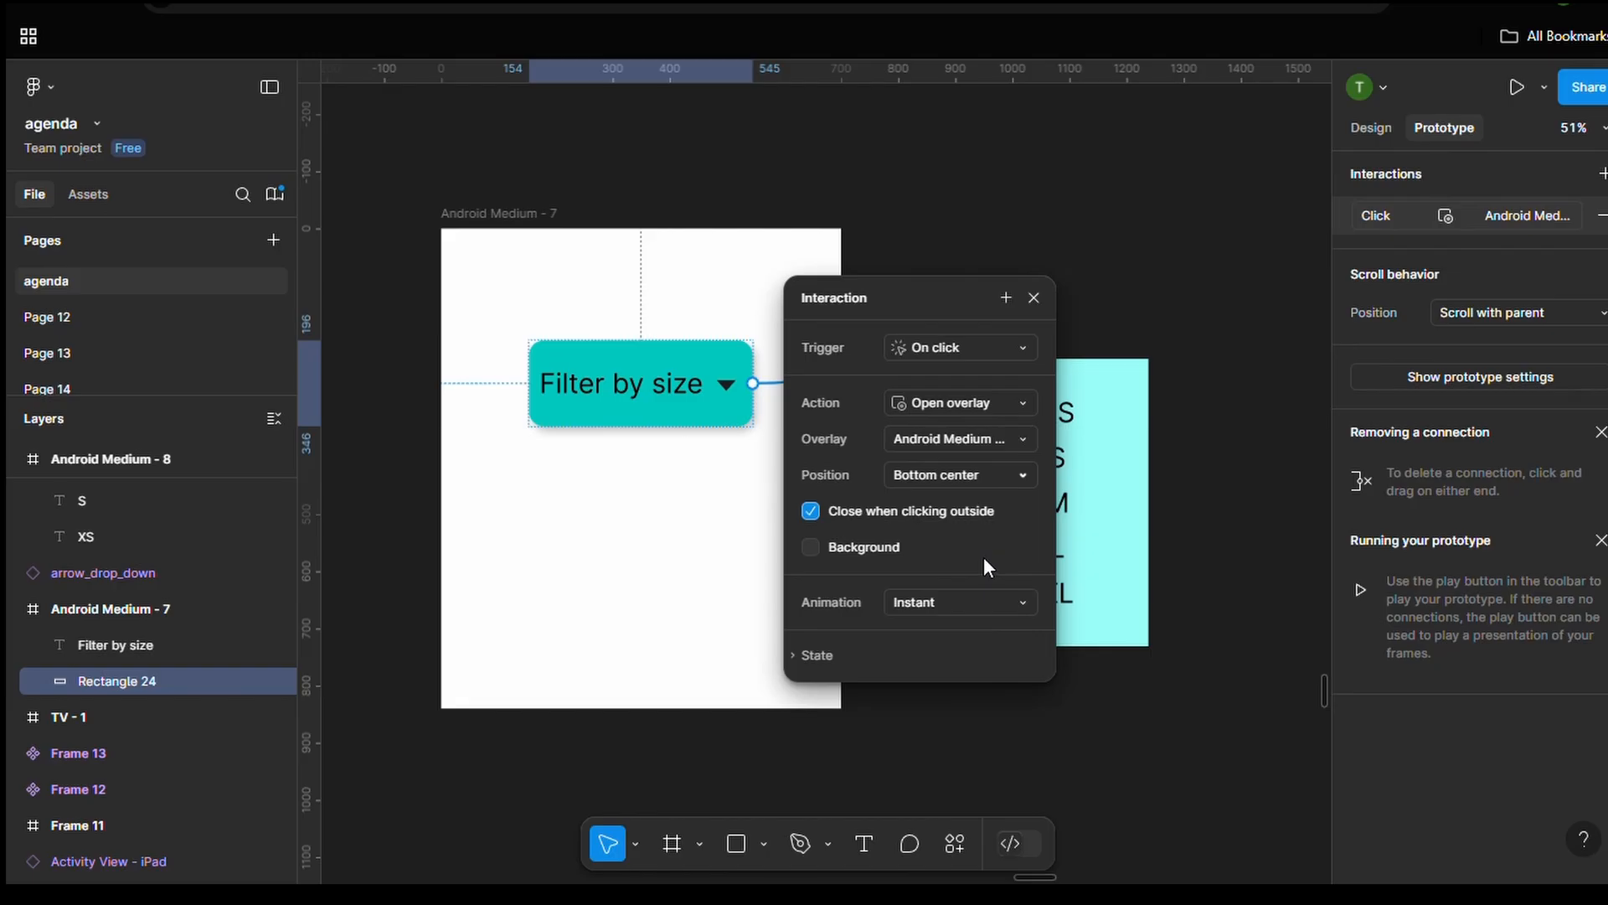
click(1035, 297)
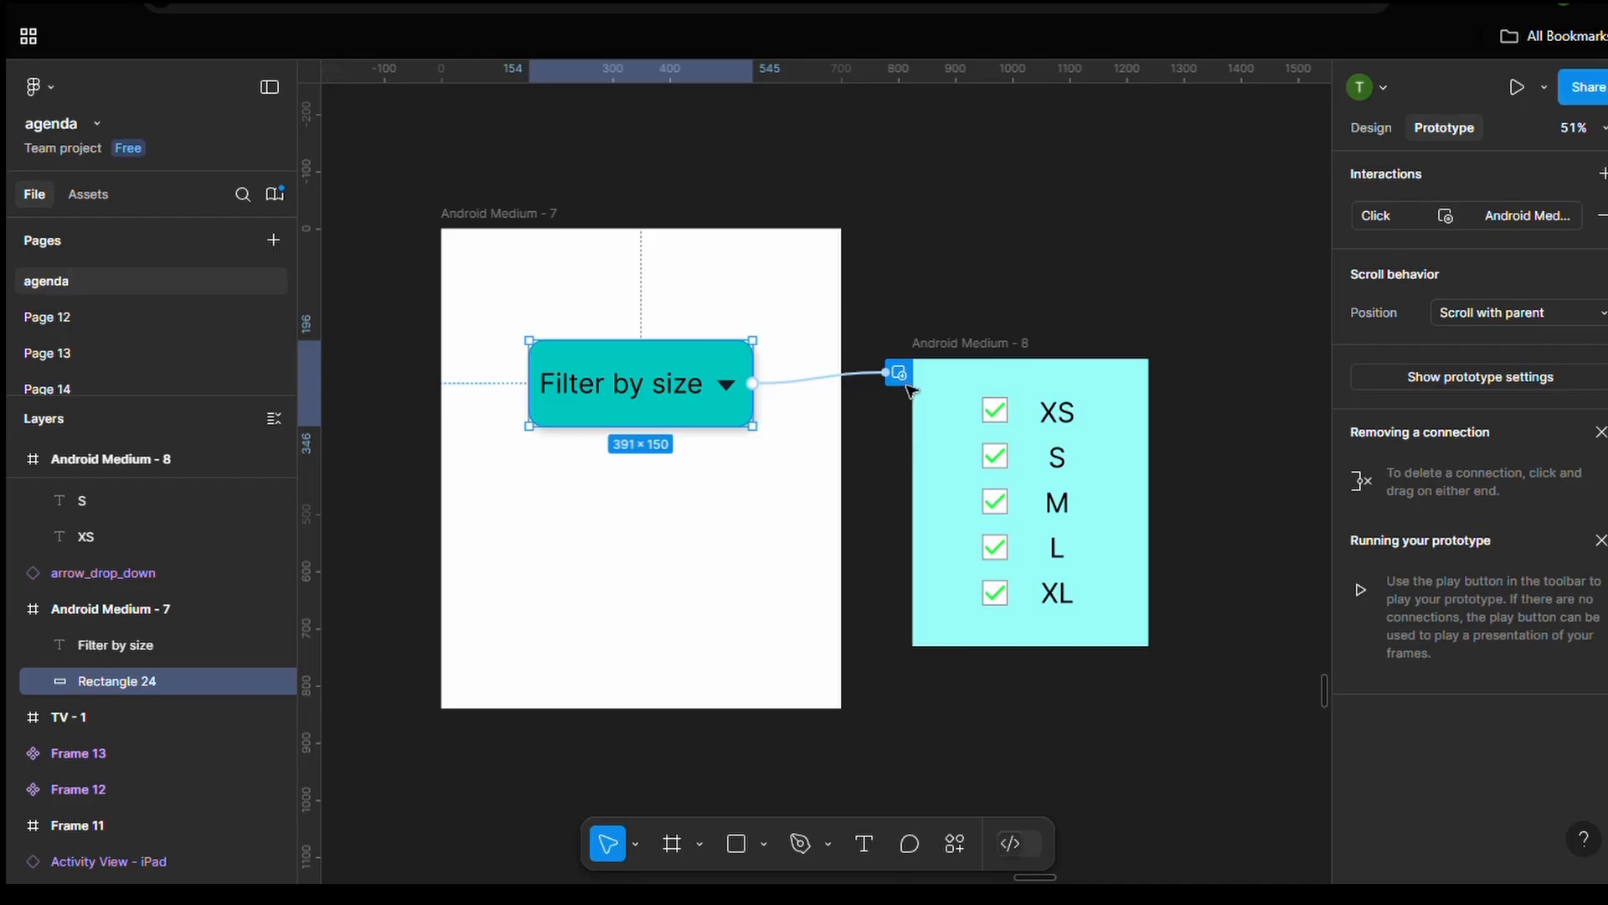
Preview the Android Medium - 7 prototype, opening the size filter, toggling its checkboxes and closing it again
click(546, 215)
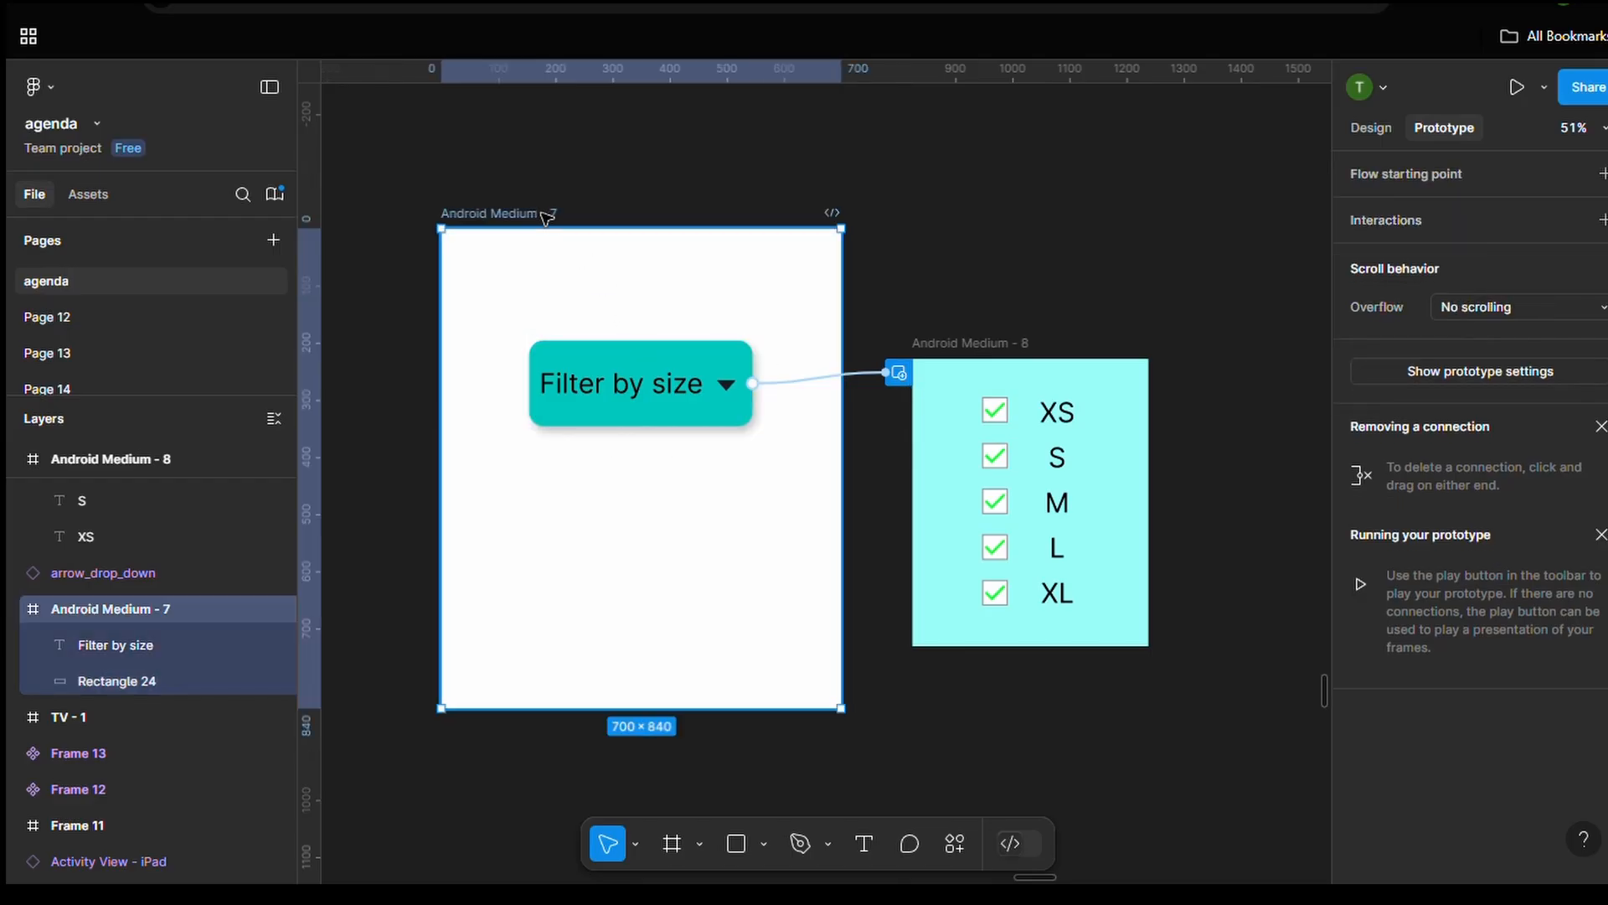
click(1518, 86)
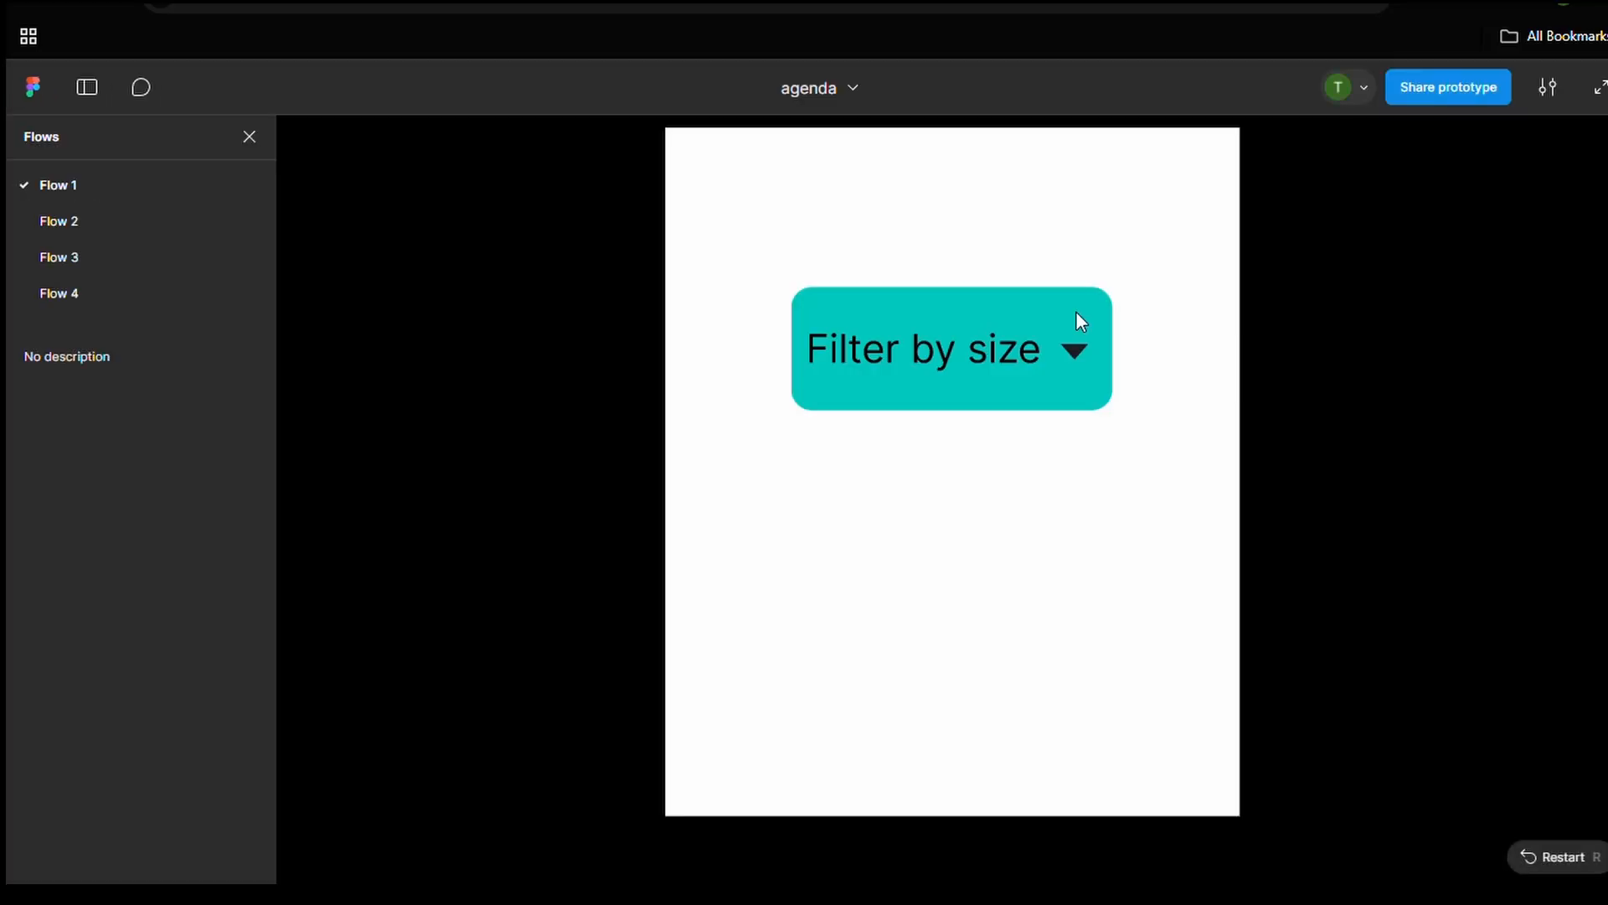
click(1064, 353)
click(929, 457)
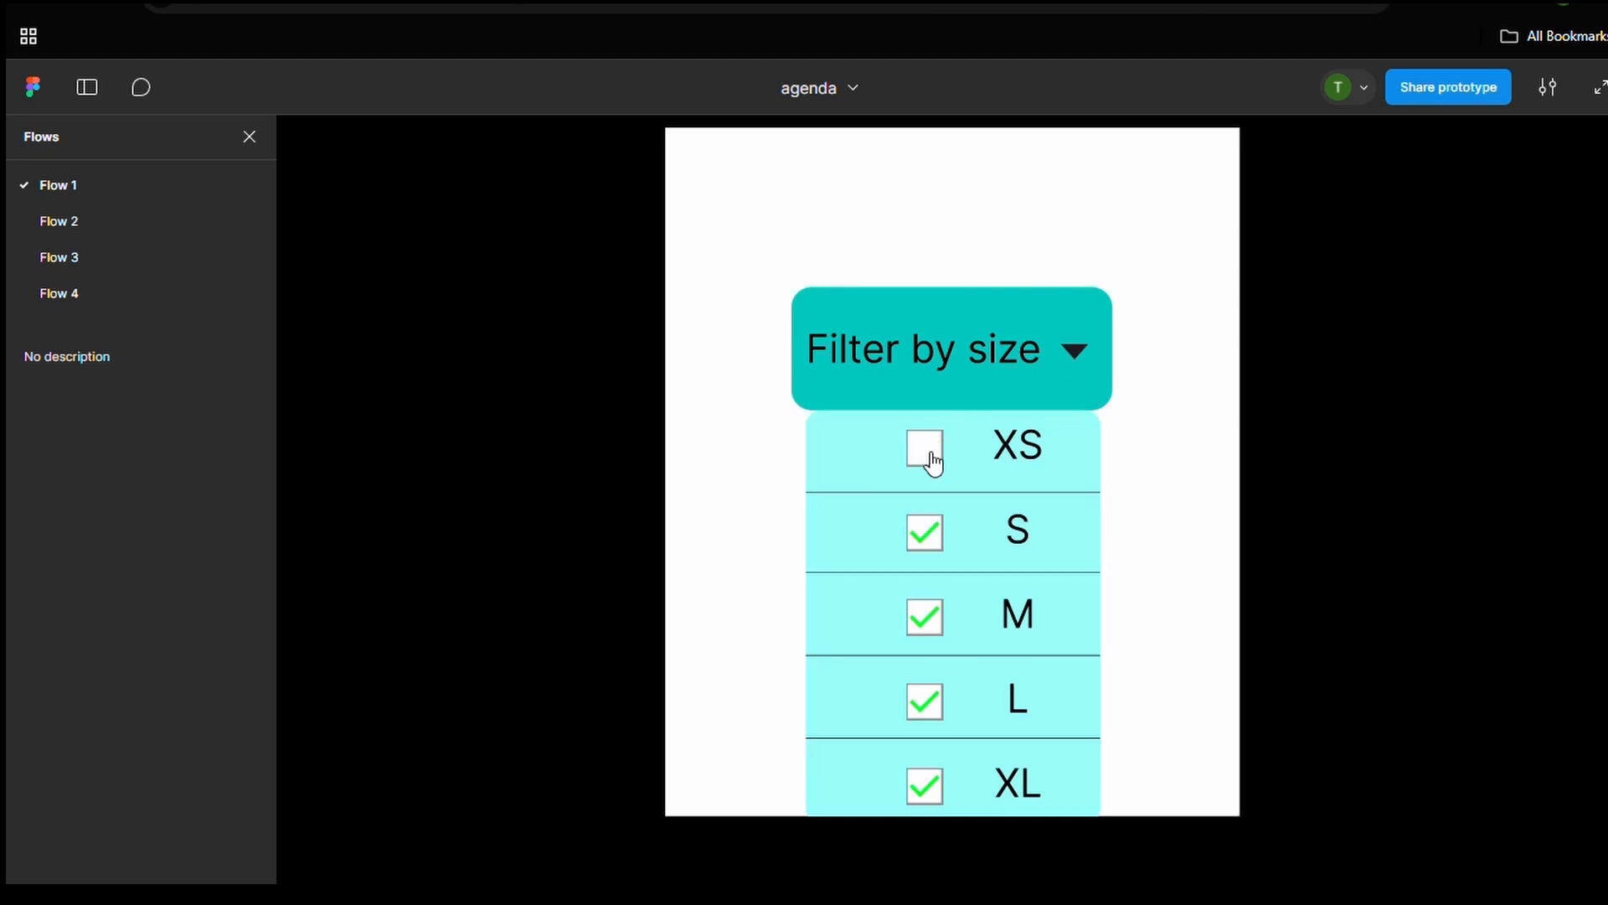
click(927, 540)
click(932, 623)
click(926, 705)
click(927, 784)
click(943, 543)
click(1015, 352)
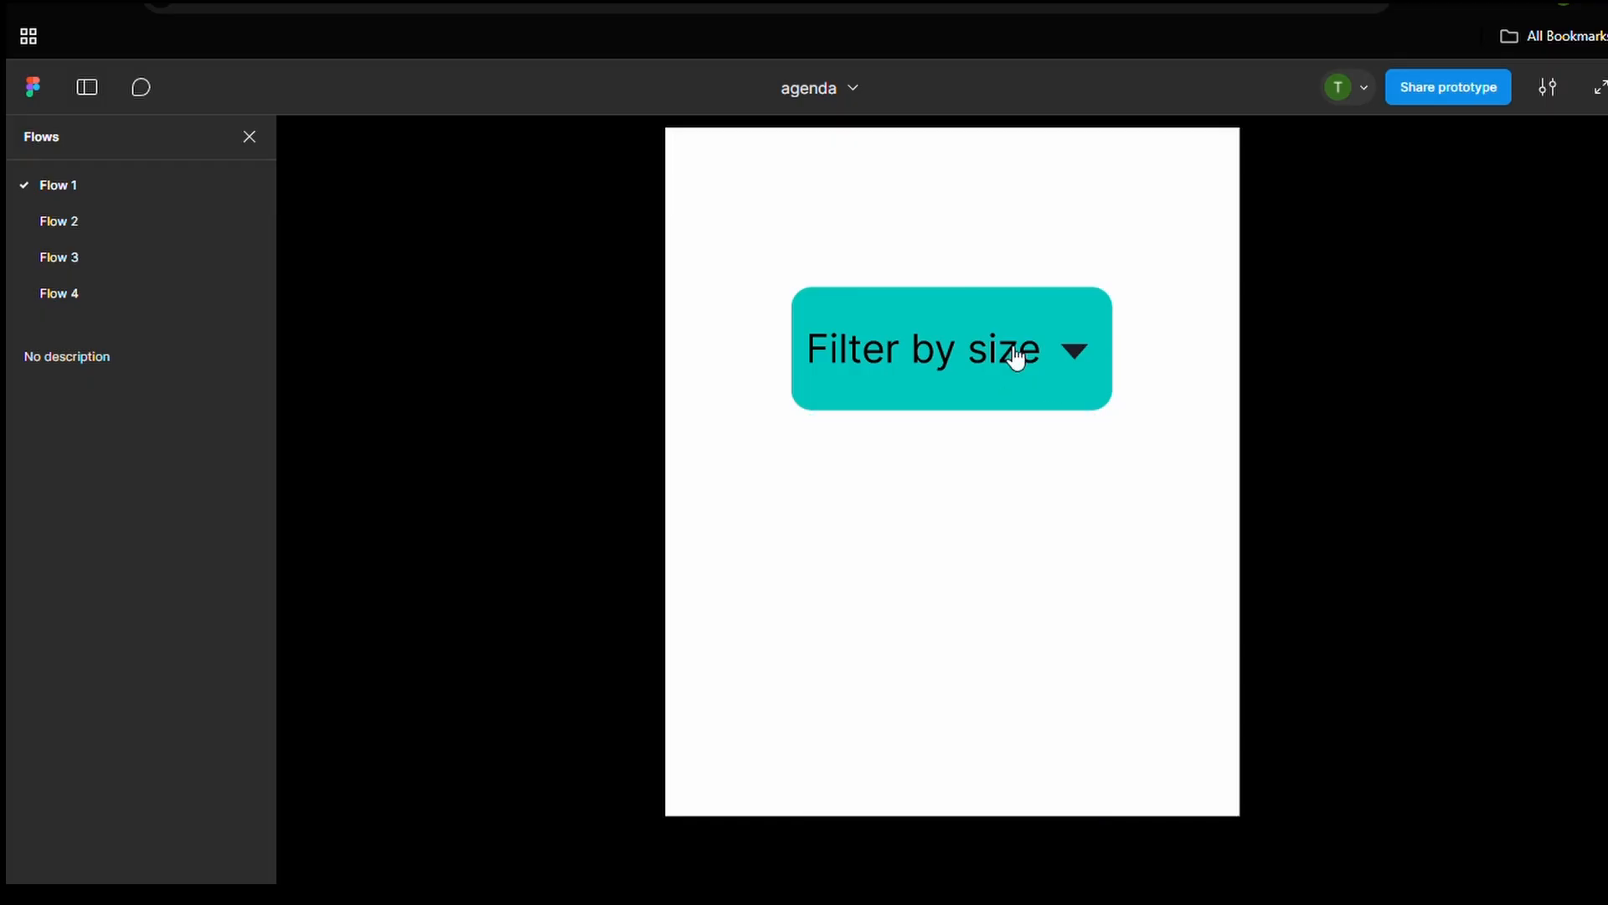
click(1016, 356)
click(1016, 356)
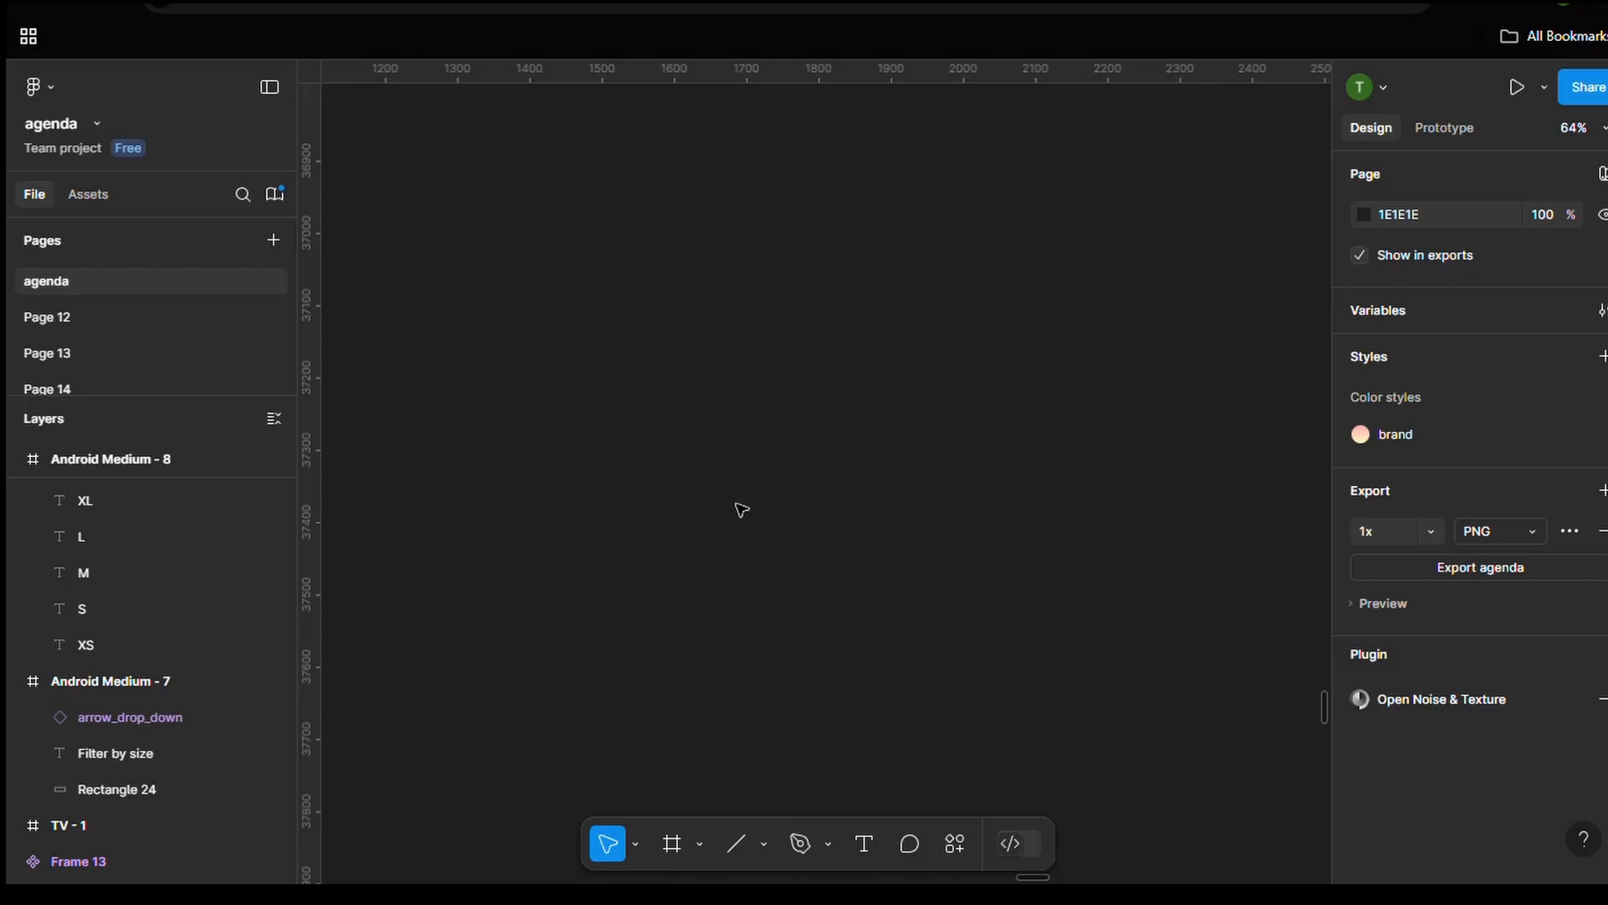
Create a 150 × 150 frame on empty canvas with a light-blue B2F0FF fill and the text "12 A" centred inside
key(f)
drag(649, 322, 759, 430)
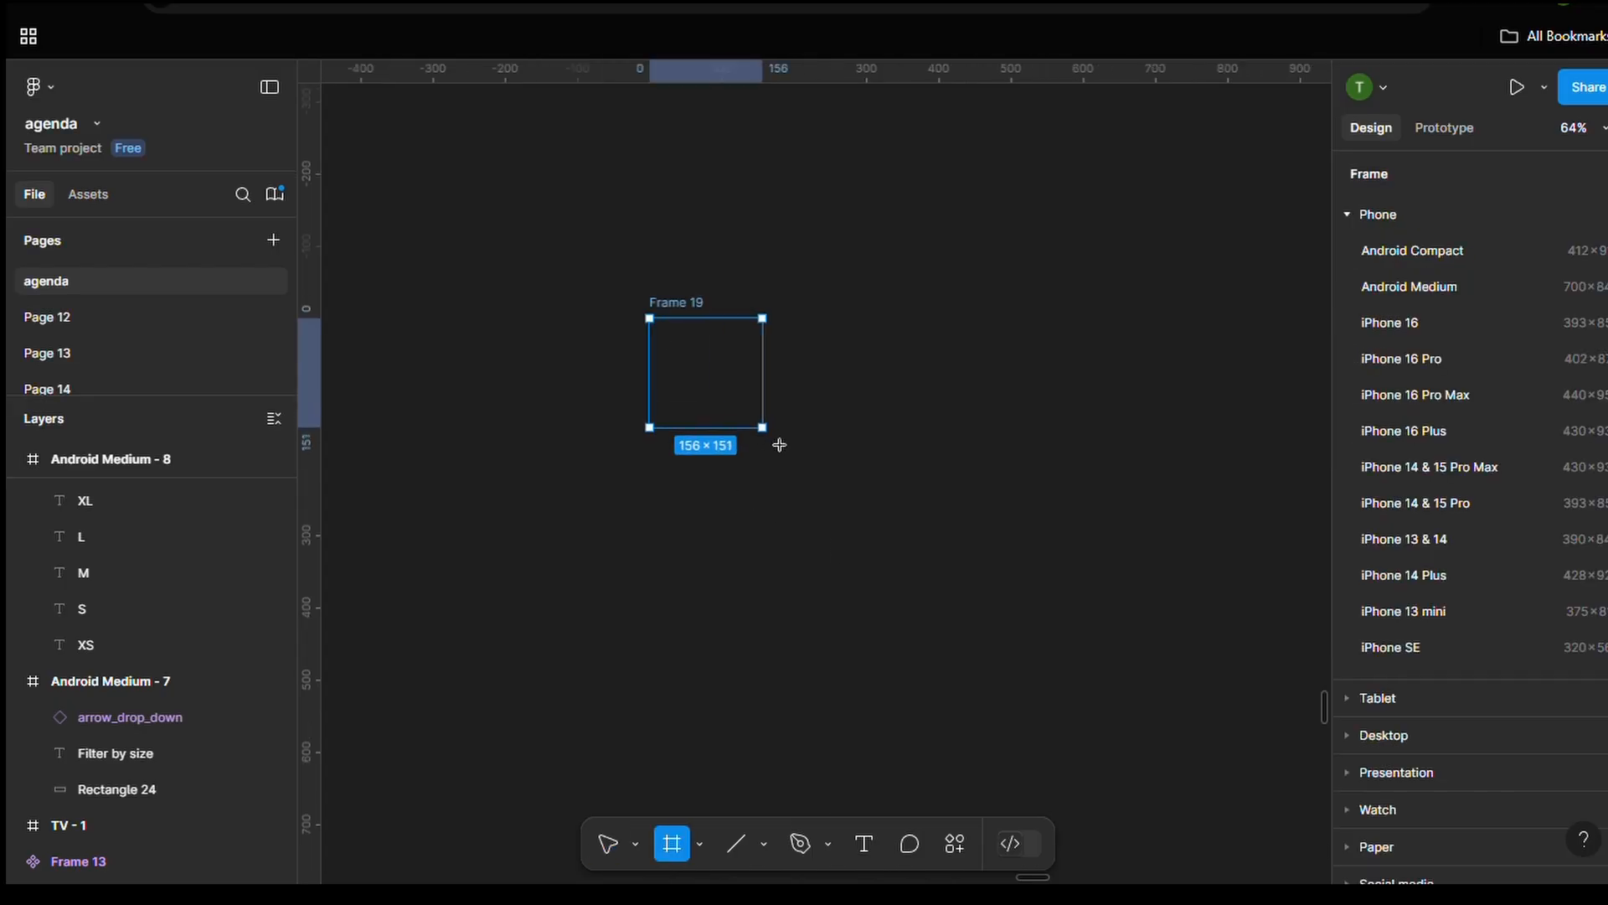
scroll(735, 416, up, 3)
scroll(735, 416, up, 3)
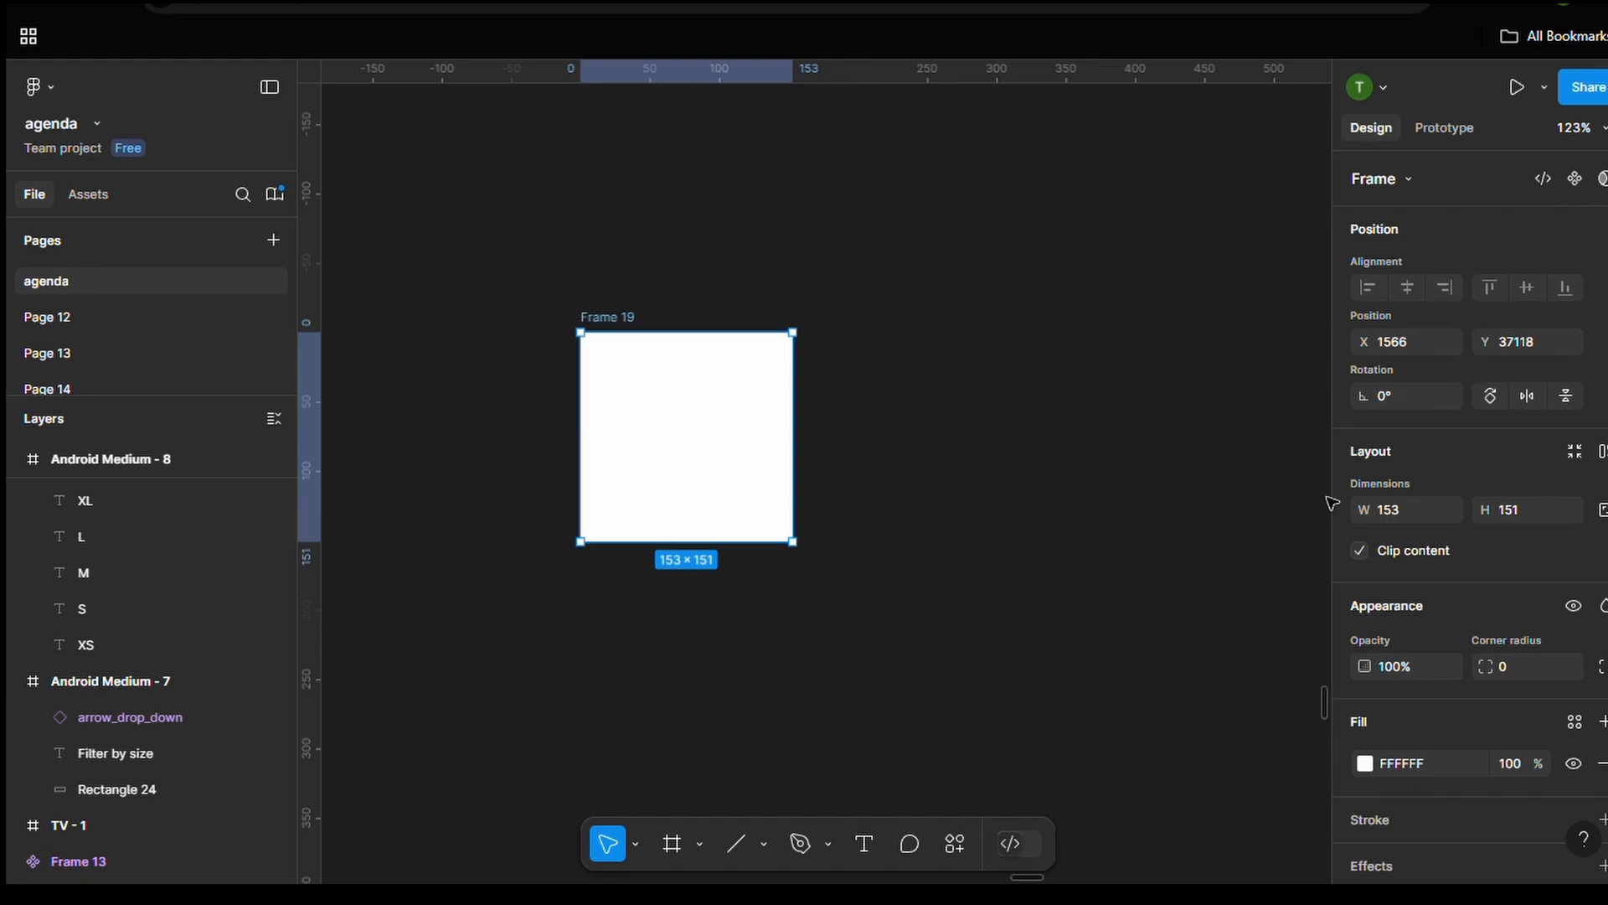
click(1413, 513)
text(12 A)
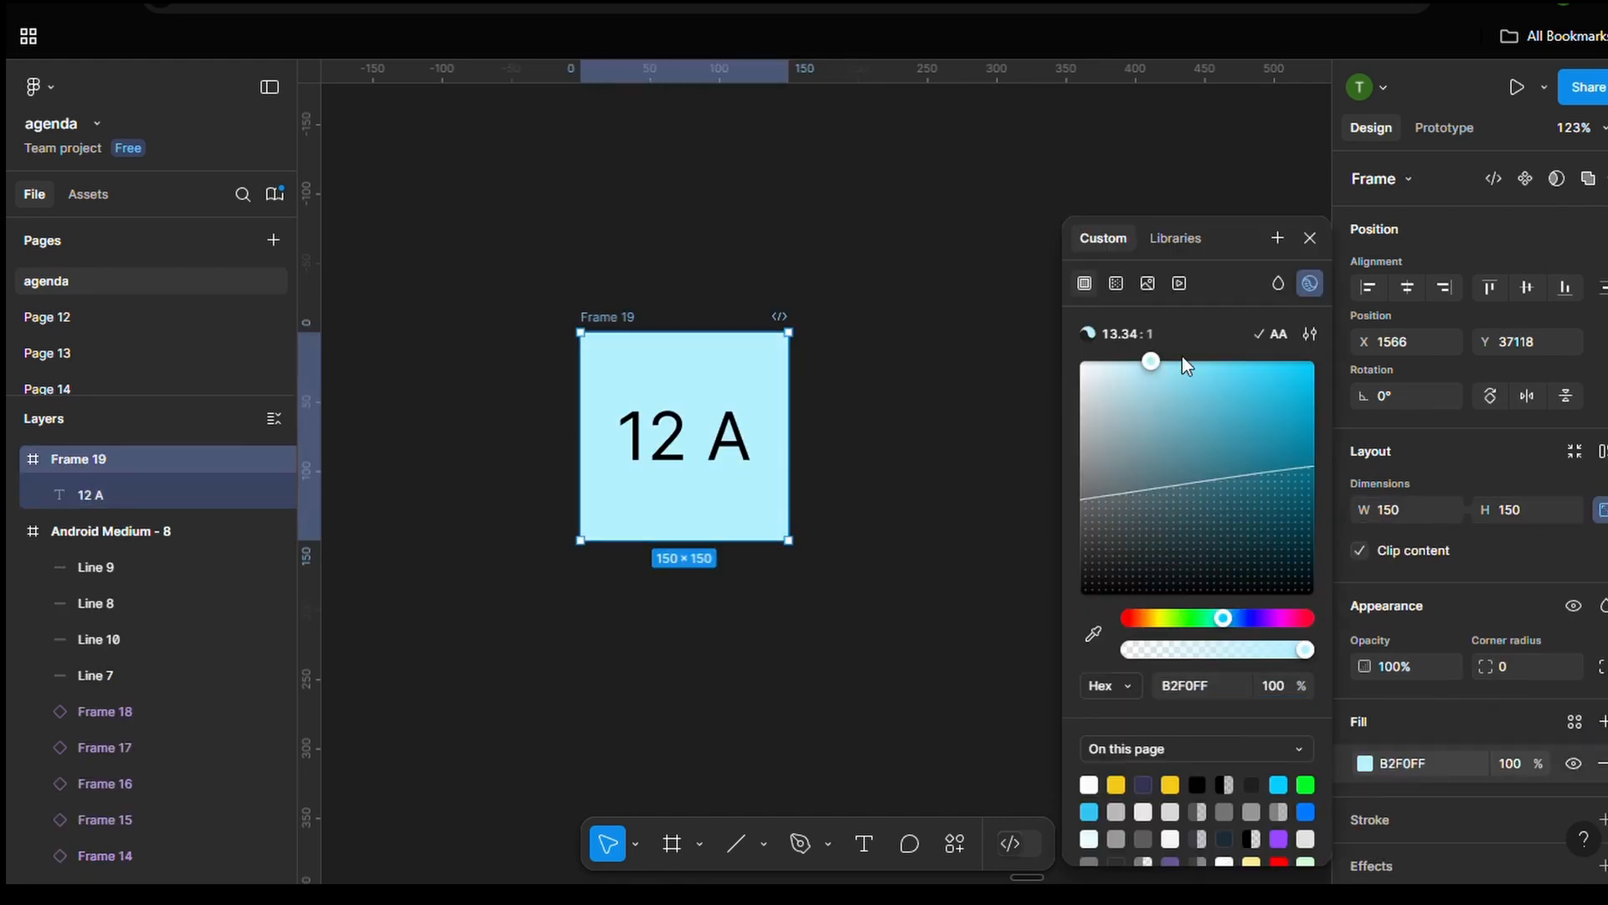
click(656, 373)
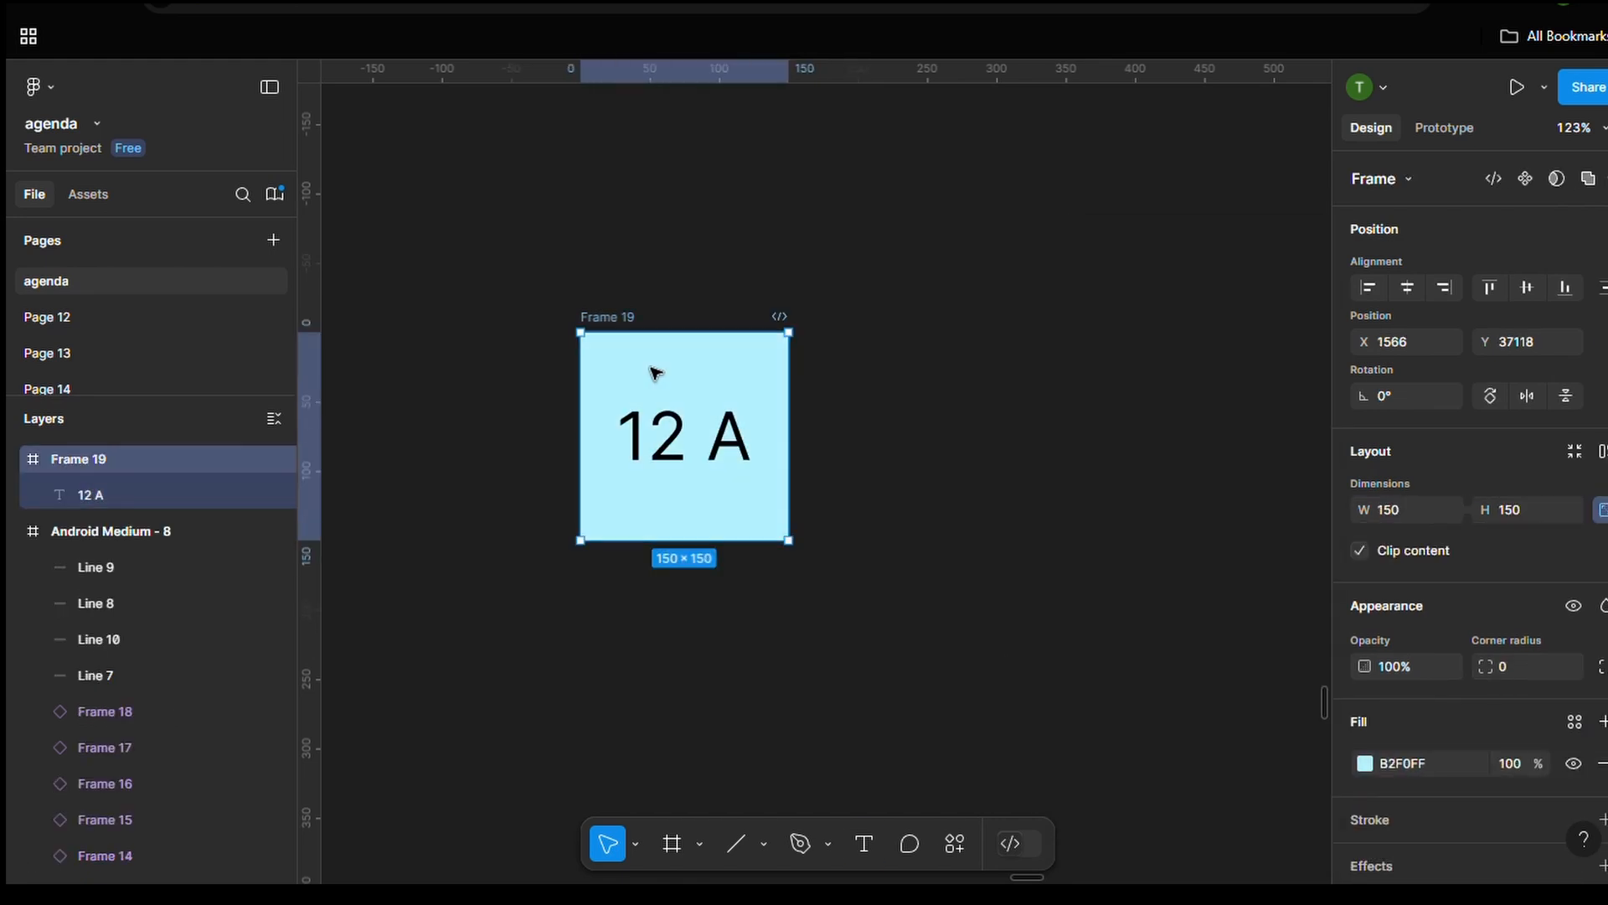
Turn the "12 A" frame into a component and add a second variant to it
right_click(651, 367)
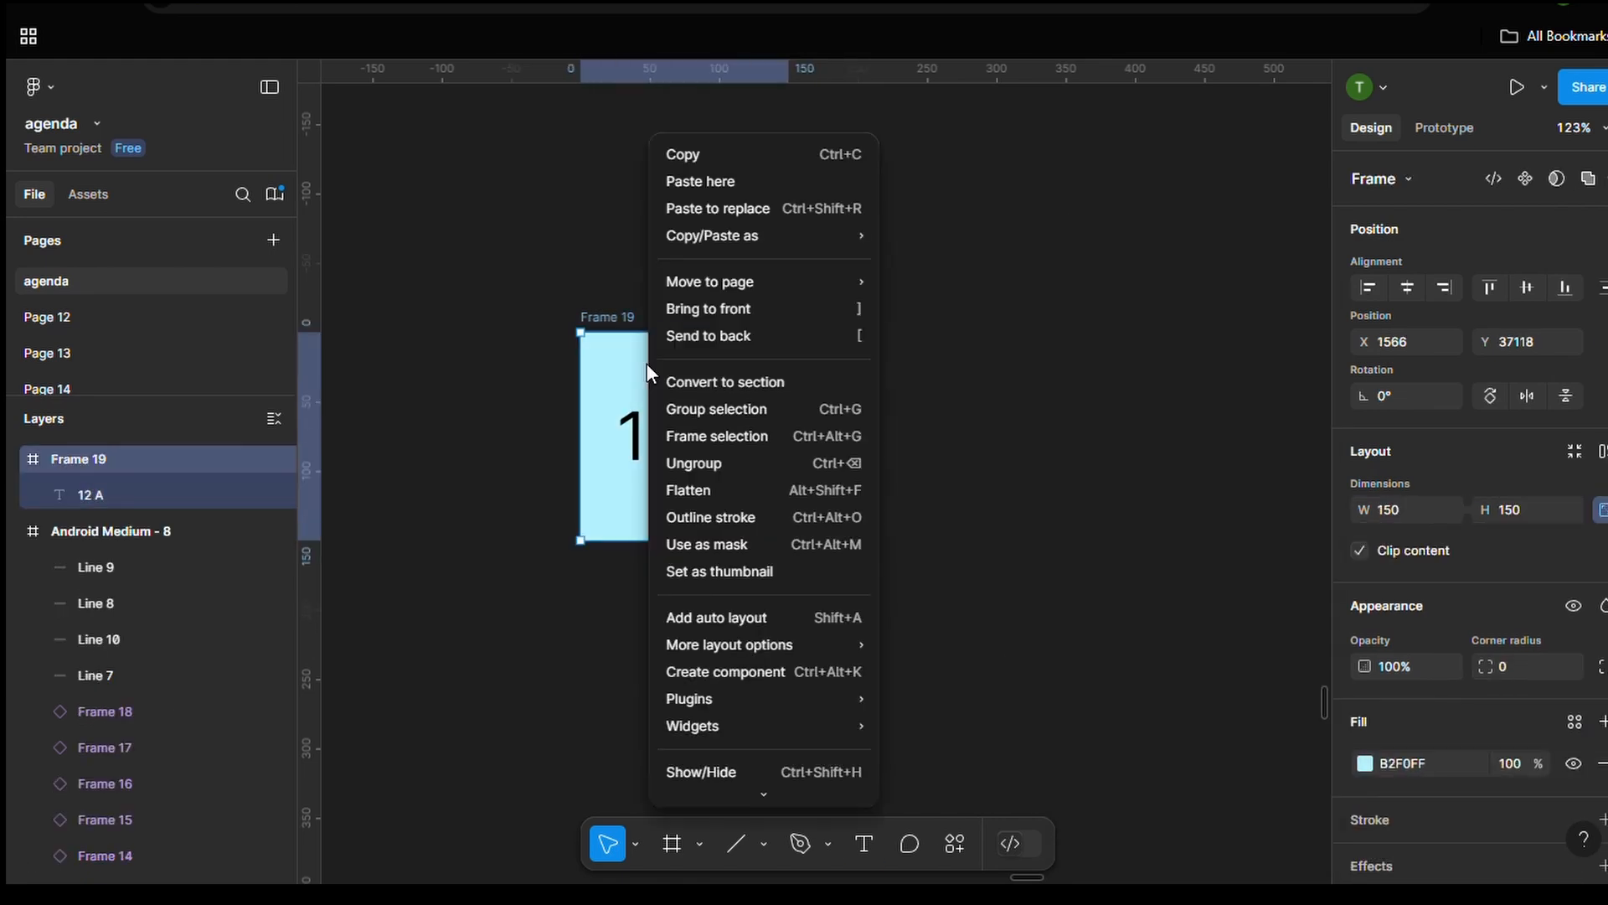
click(811, 664)
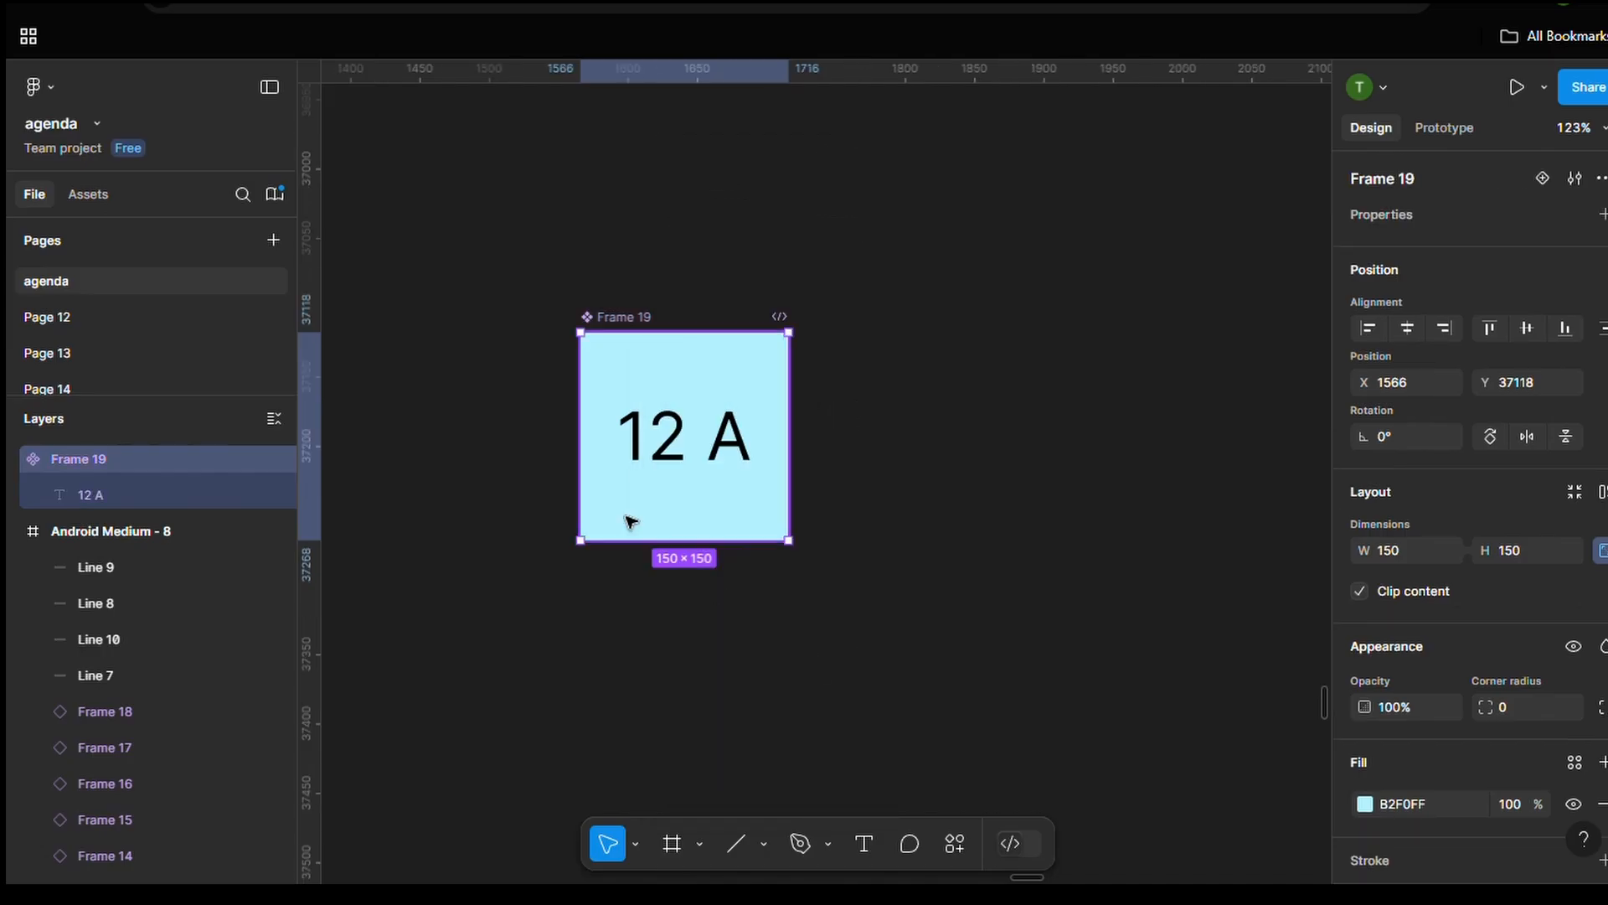
click(1542, 178)
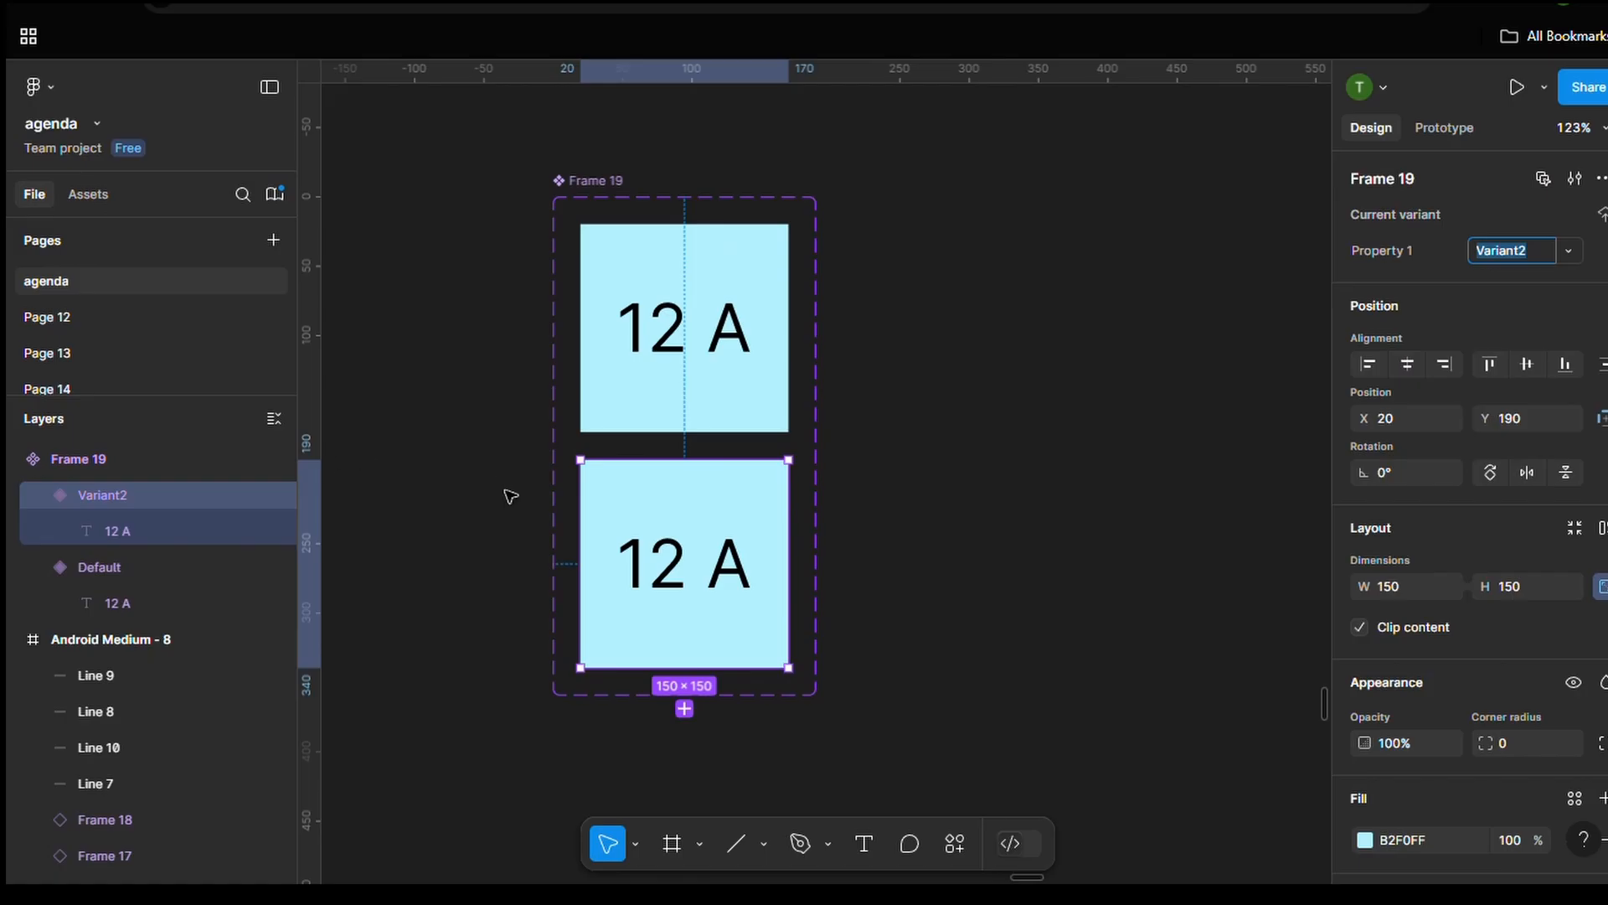
Rename the default variant of the "12 A" component as AVAILABLE and the second variant as HOVER
click(92, 491)
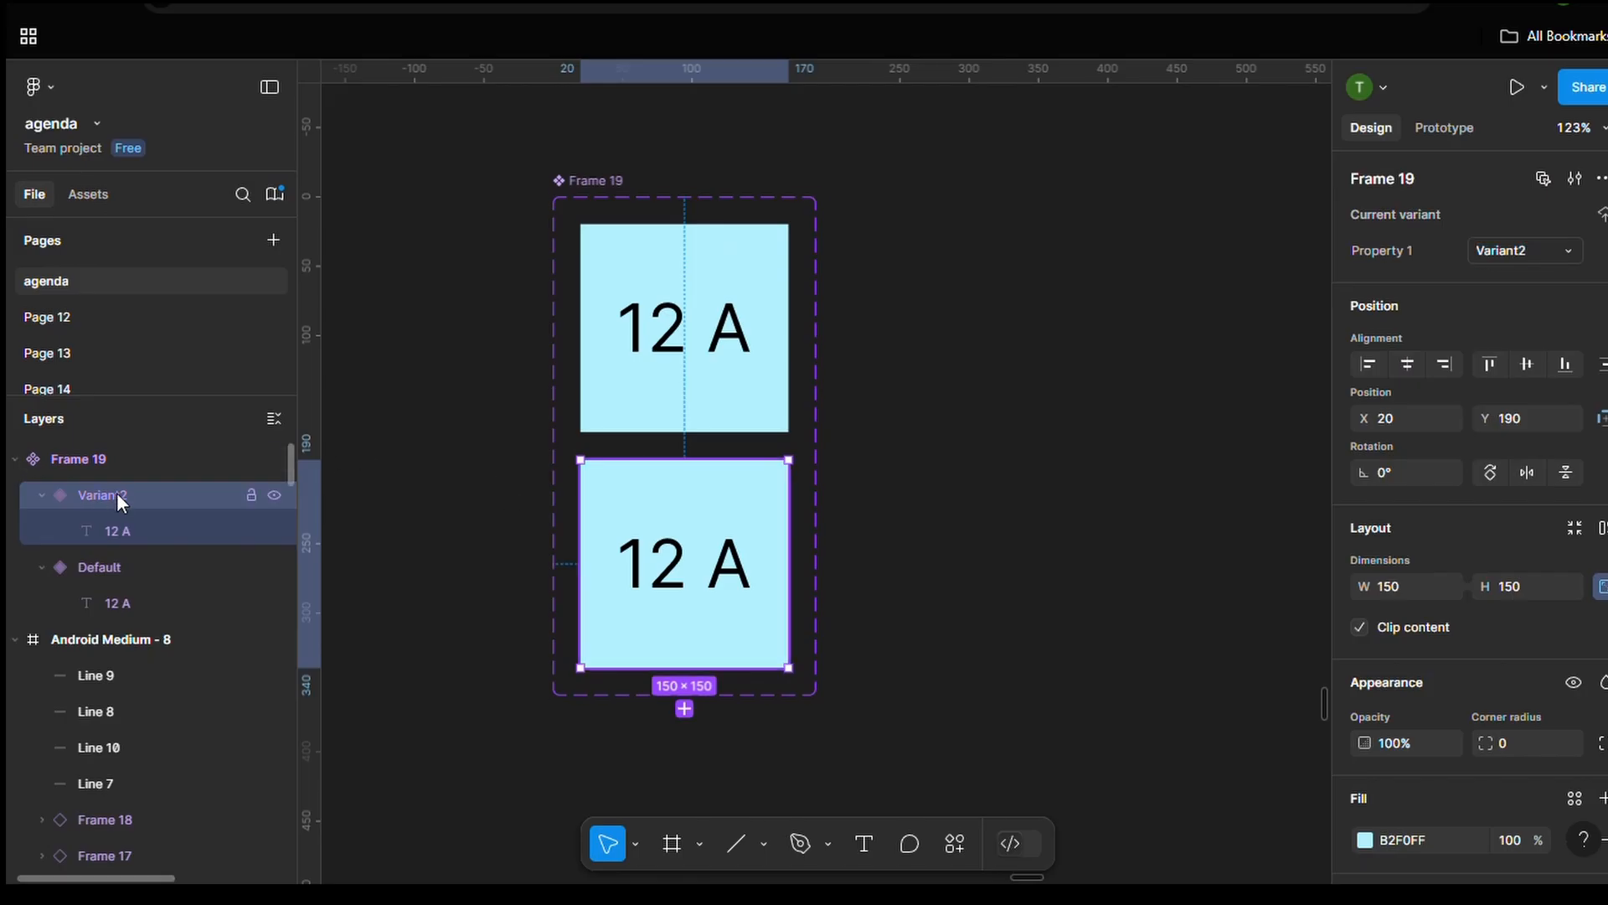
double_click(117, 493)
double_click(110, 566)
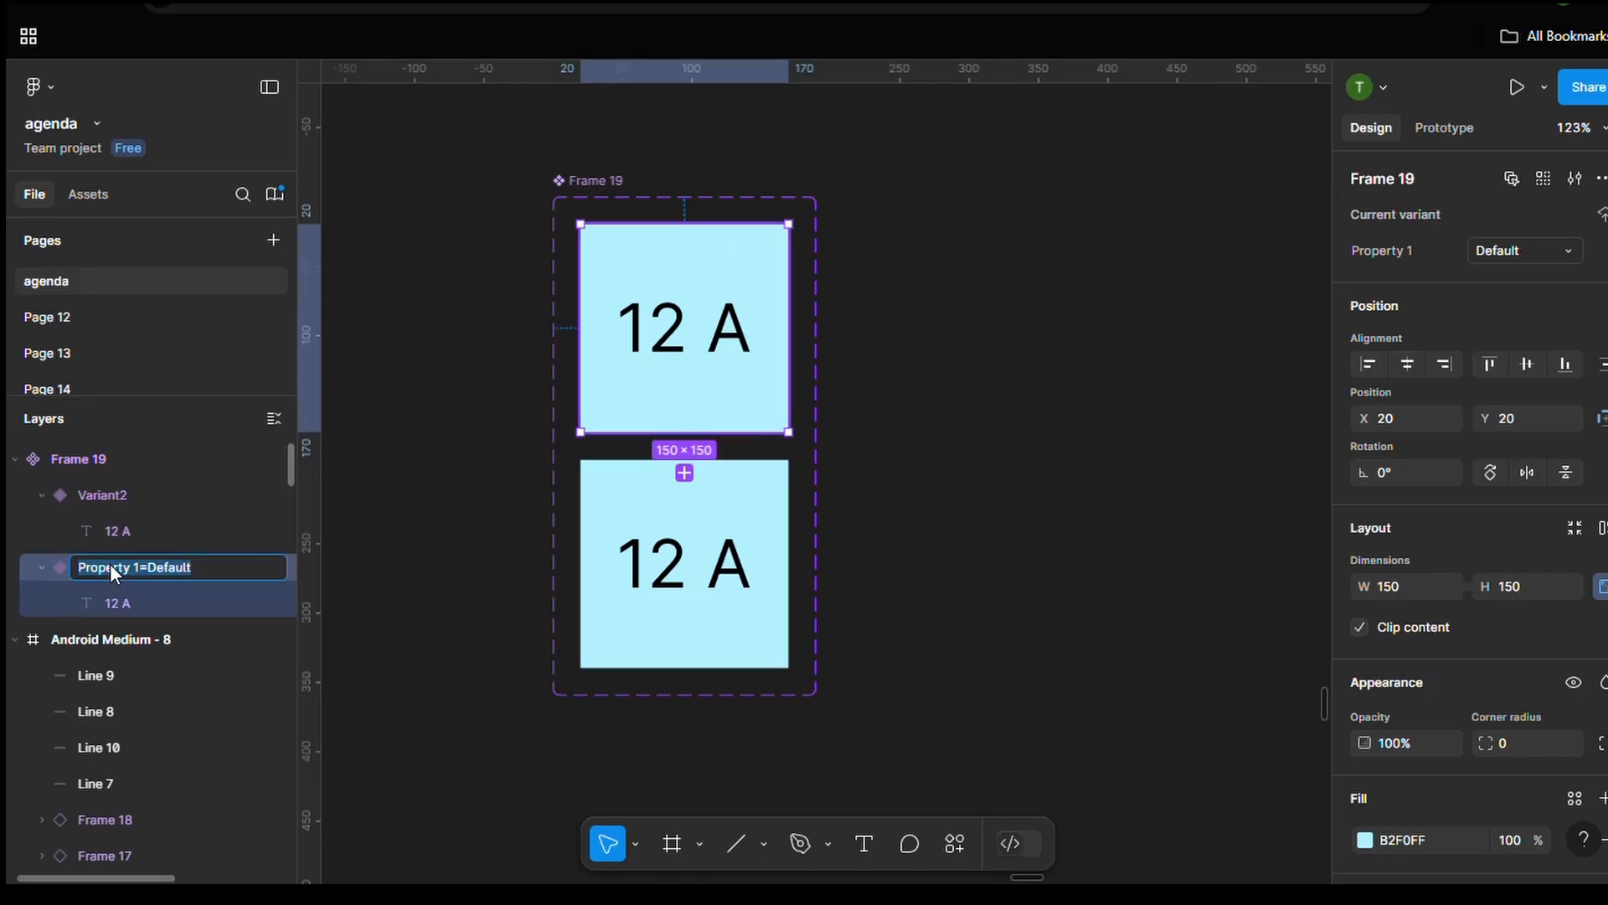
text(AVAILABLE)
double_click(113, 492)
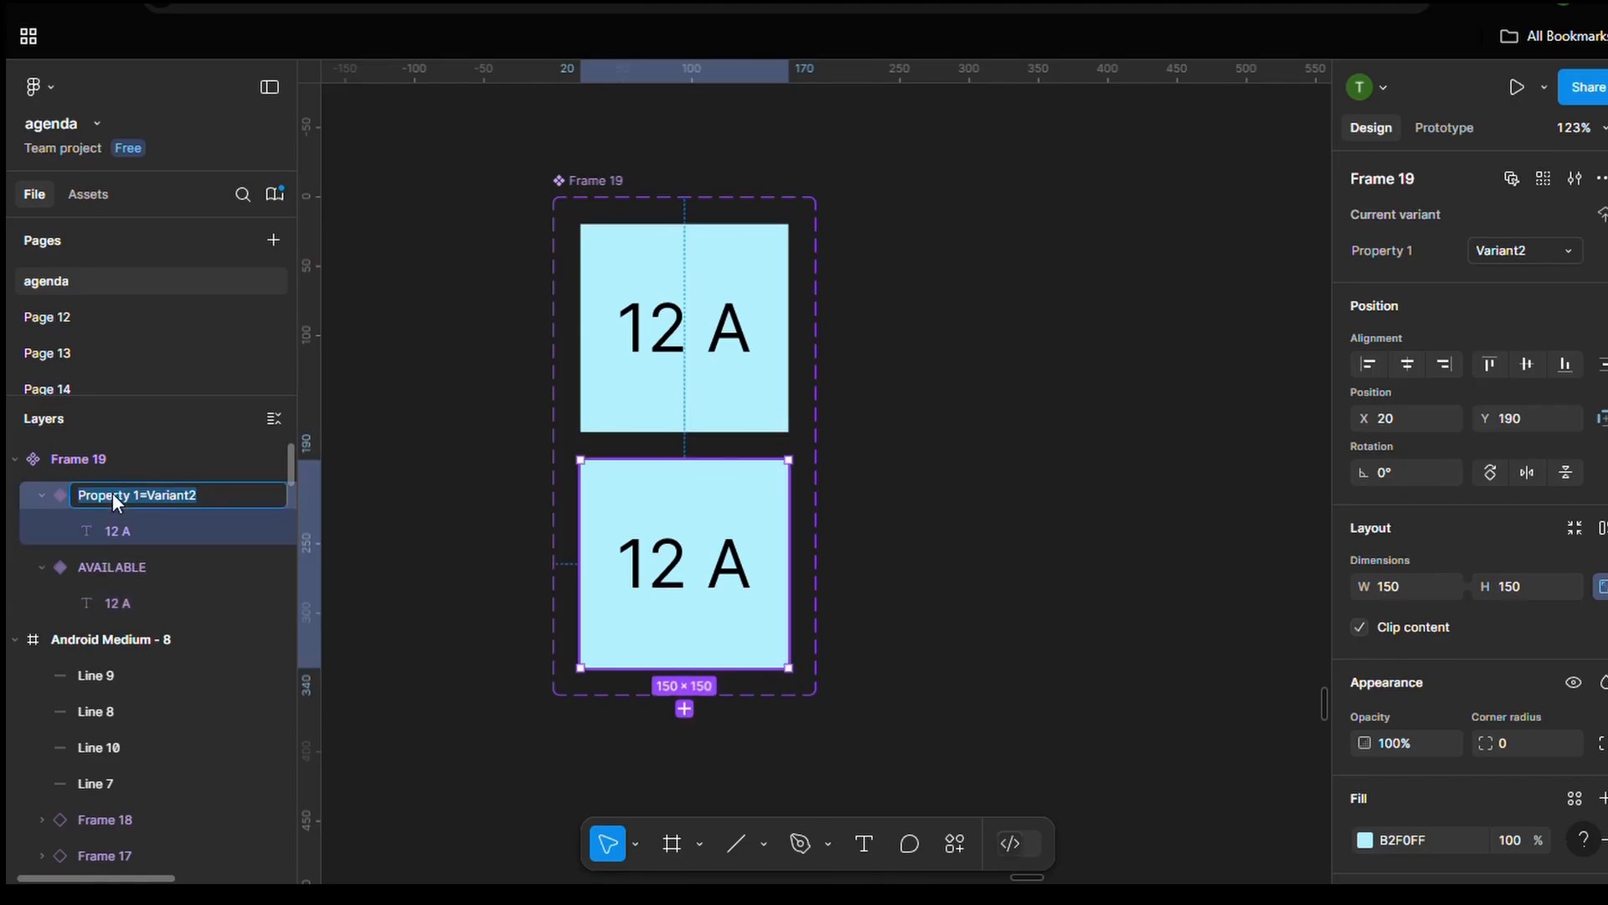
text(HOVER)
key(Return)
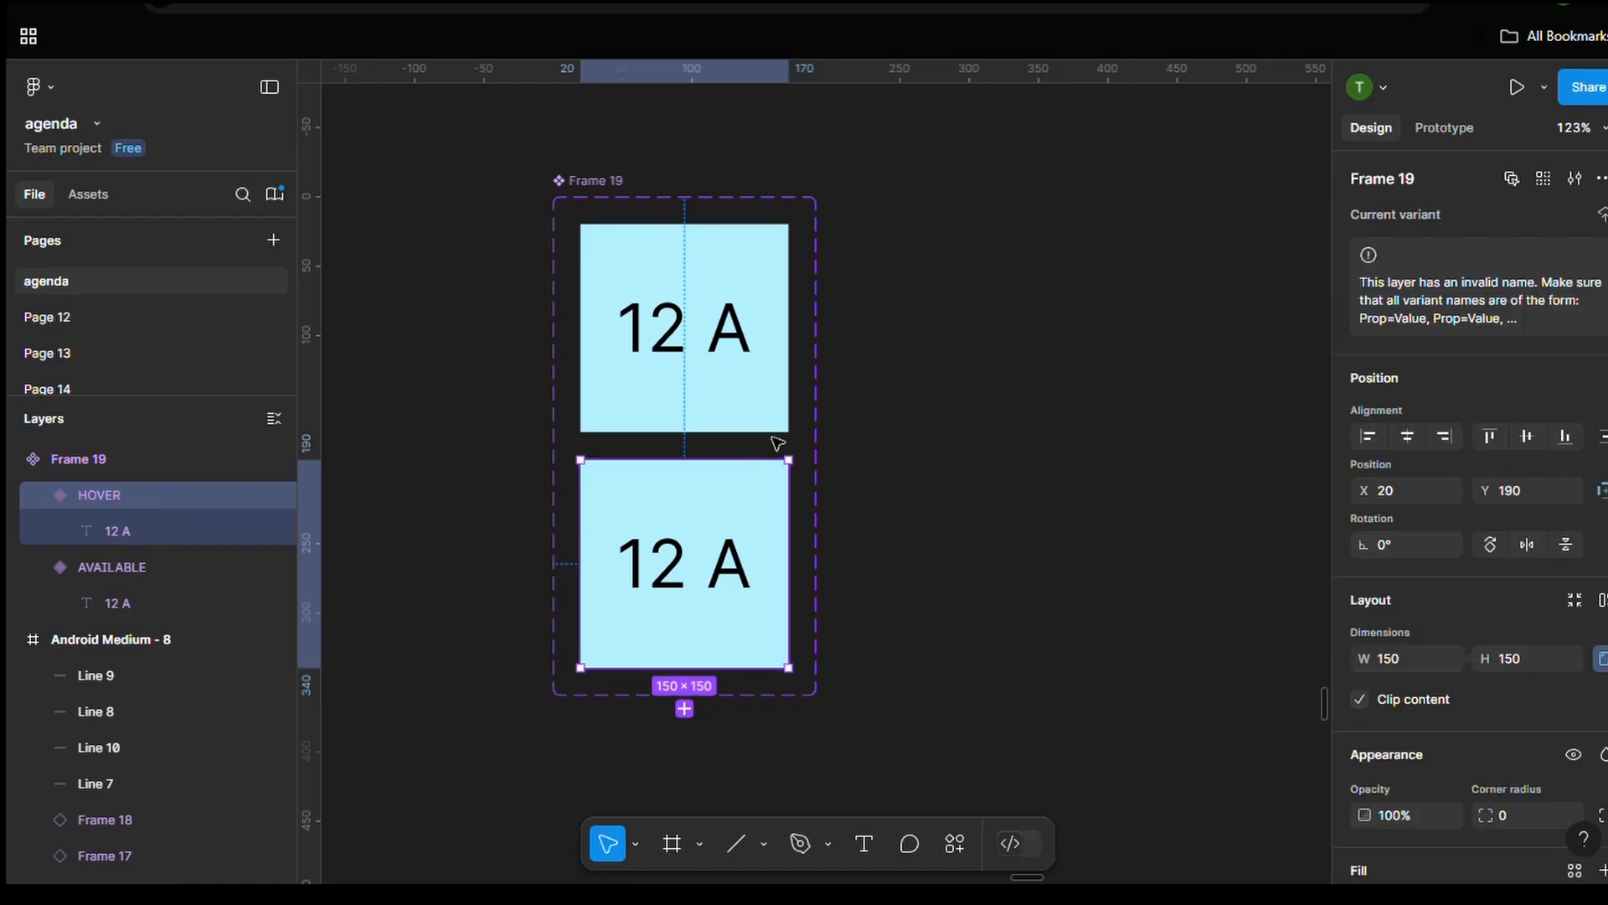
Add two more variants below the HOVER variant in the "12 A" component set
click(668, 255)
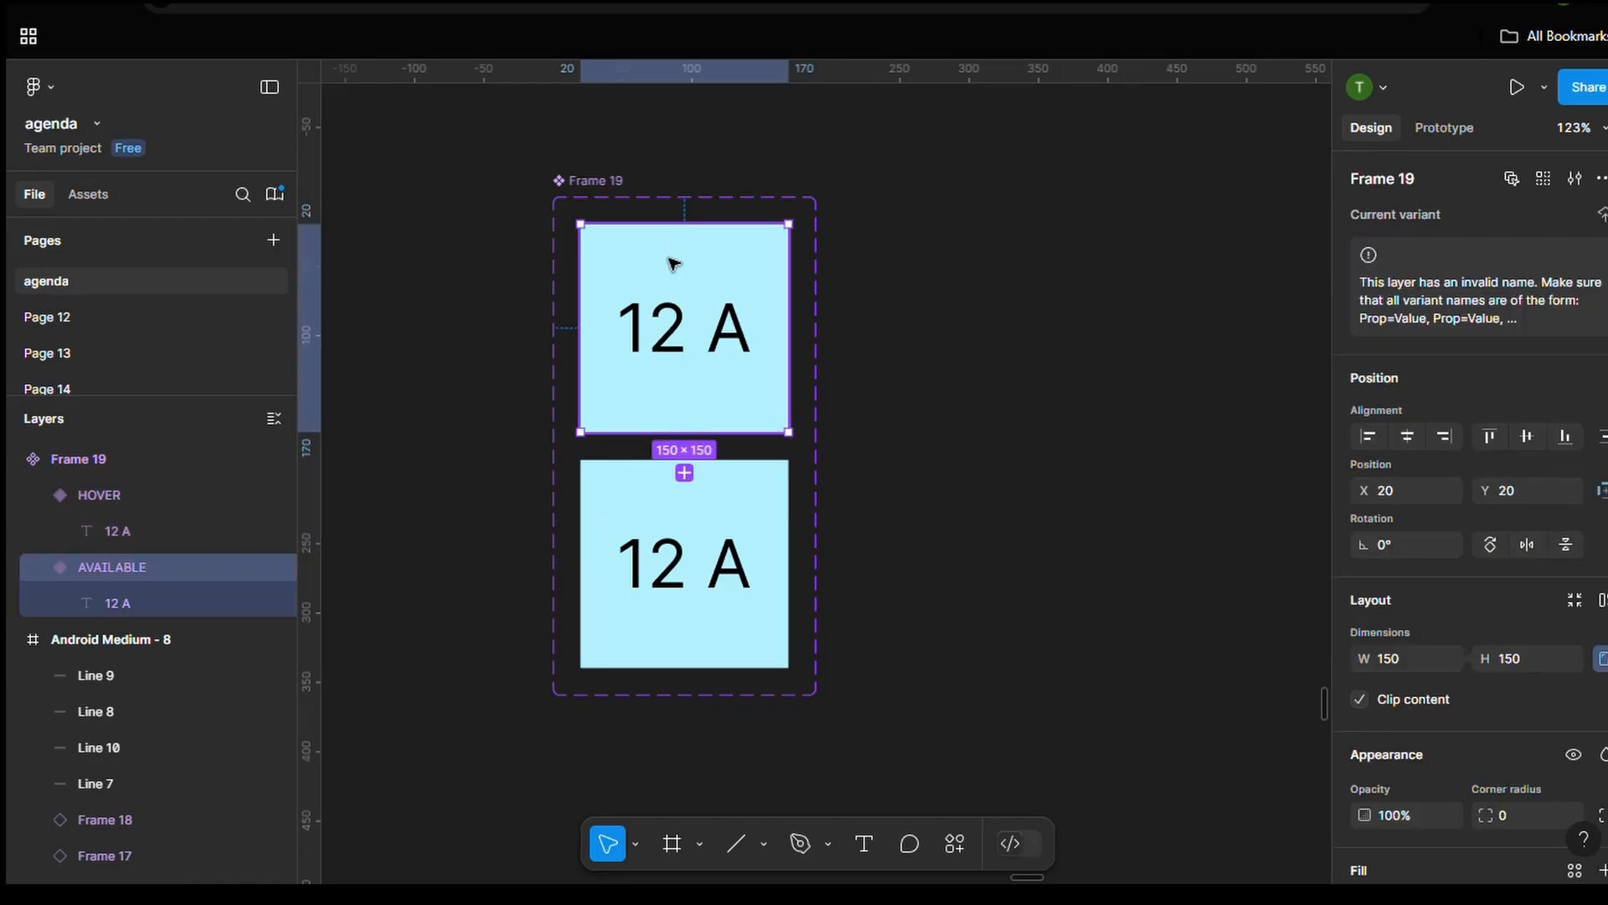
click(697, 544)
click(686, 712)
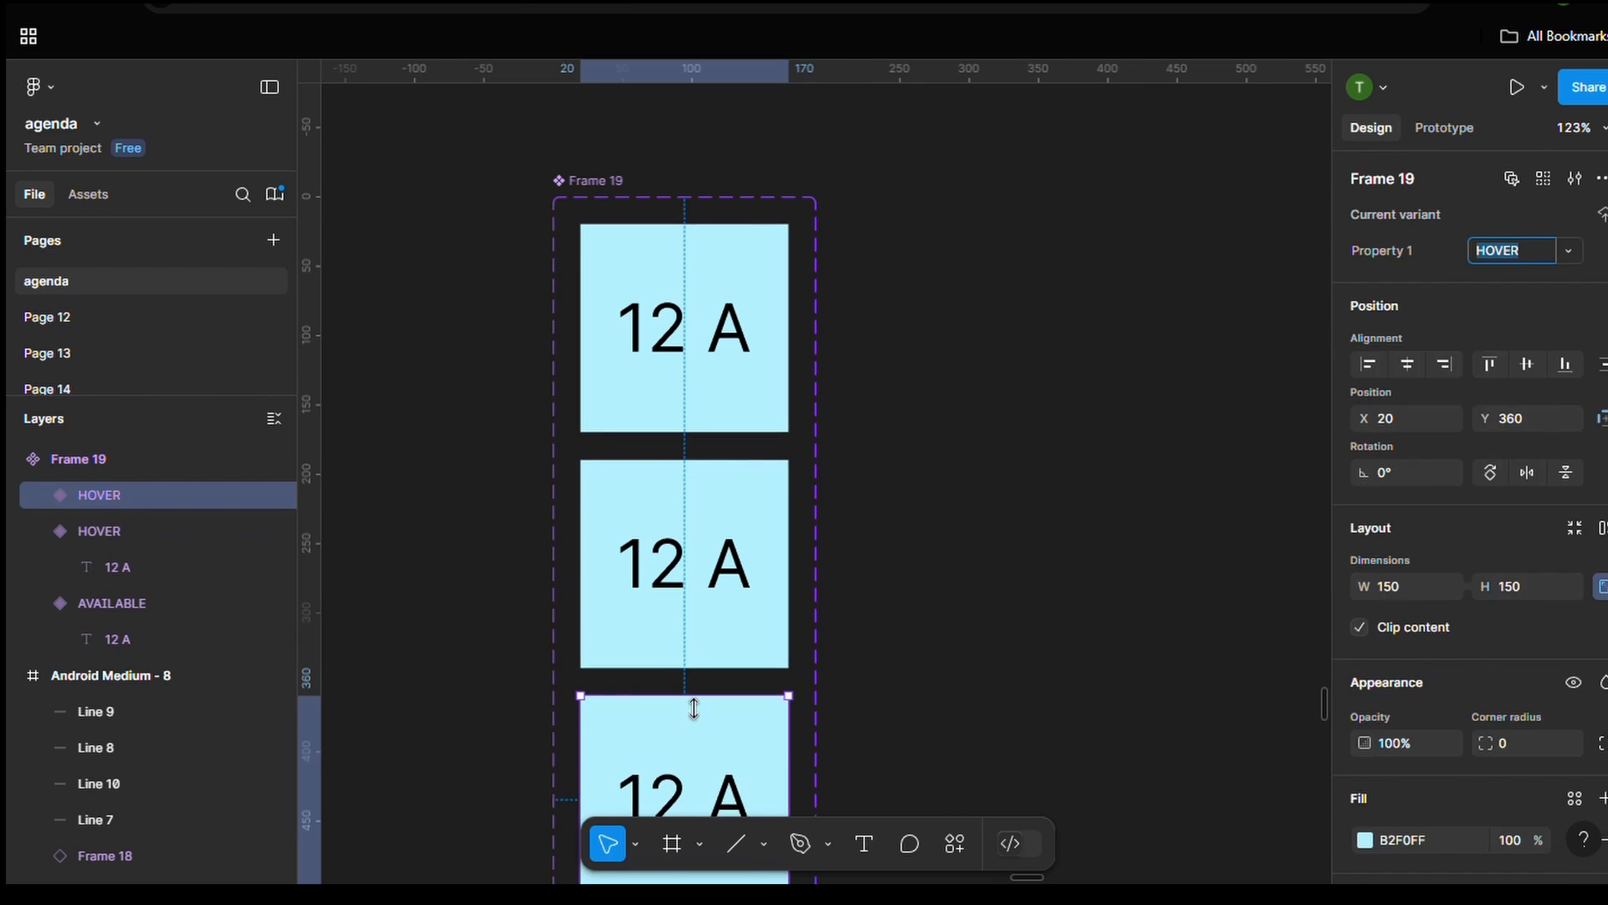
scroll(687, 695, down, 5)
click(687, 671)
click(707, 586)
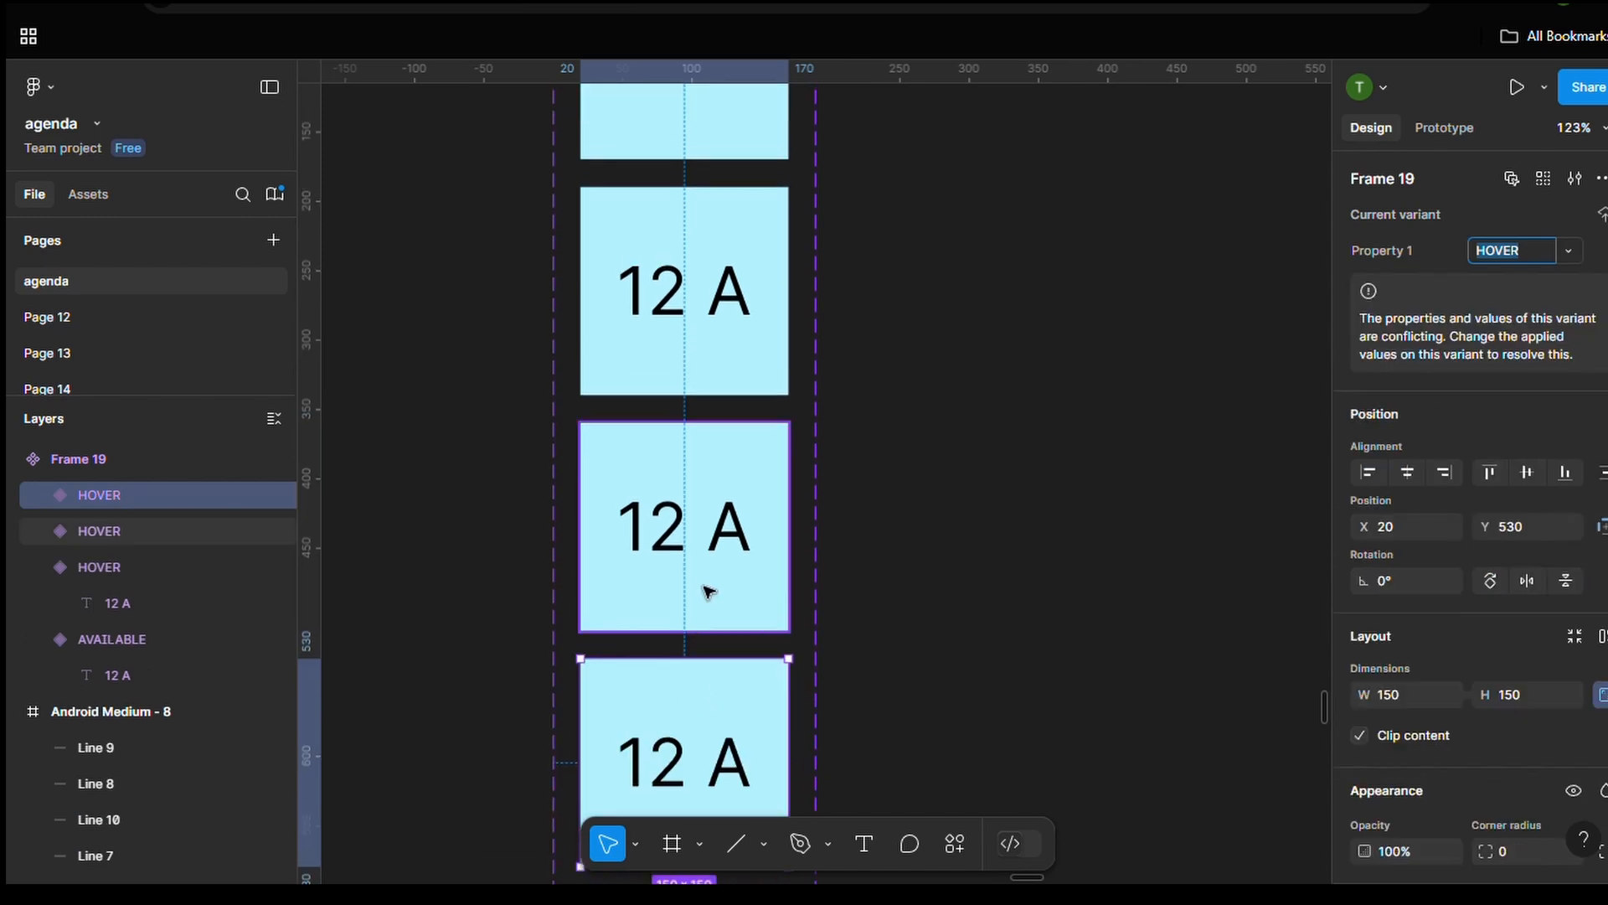
Rename the third variant as SELECTED and the fourth variant as UNAVAILABLE
double_click(103, 525)
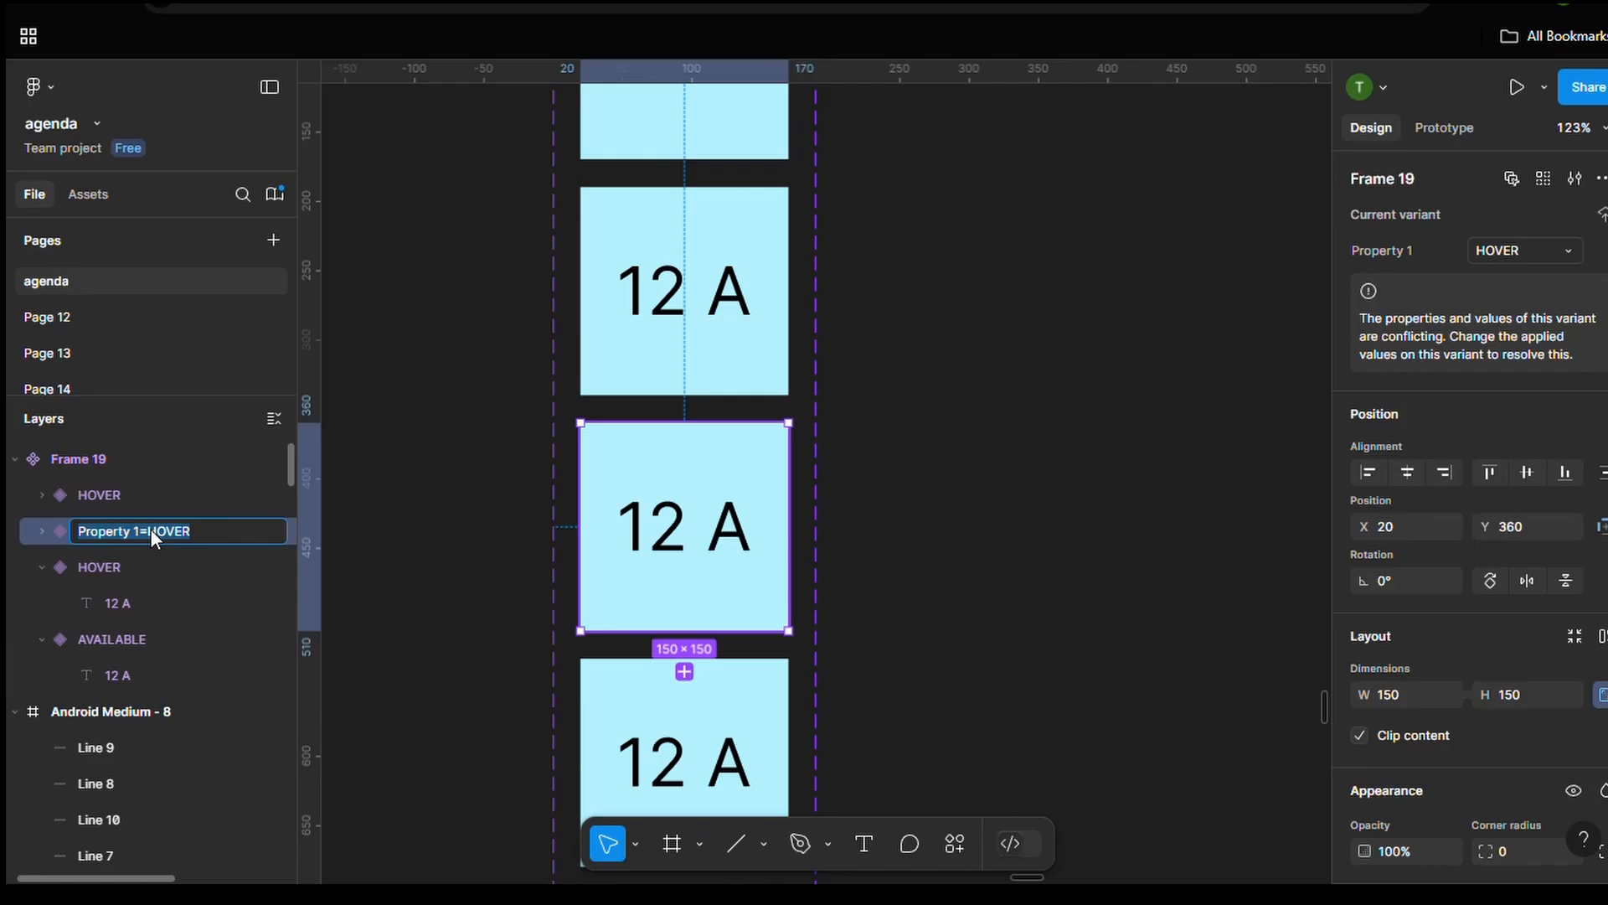
text(SELECTED)
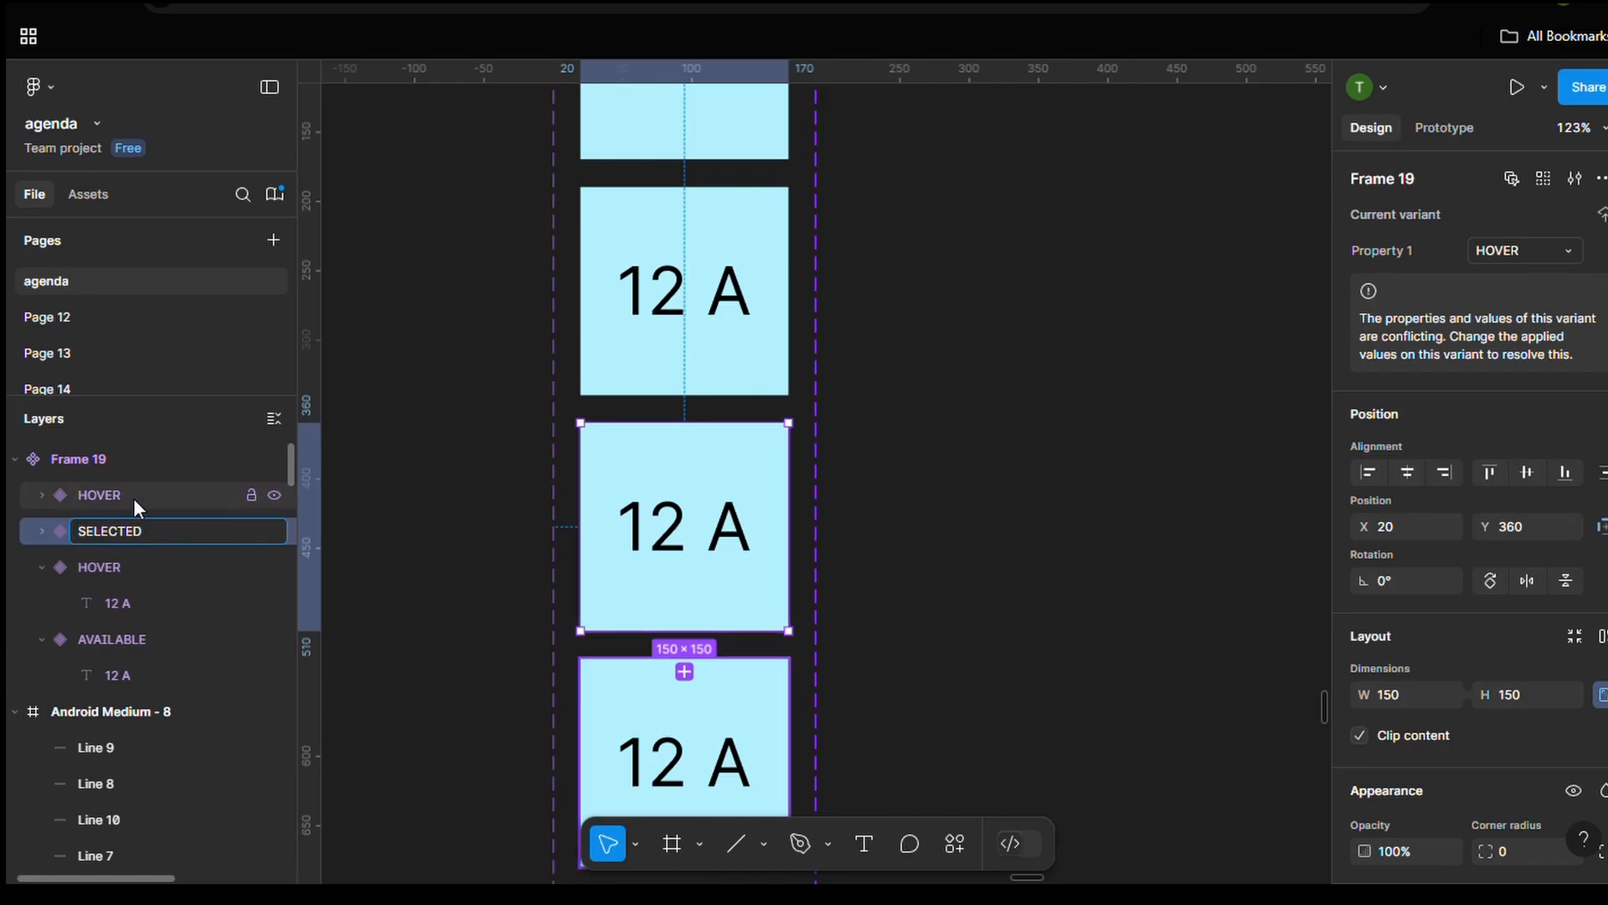
click(122, 495)
double_click(118, 494)
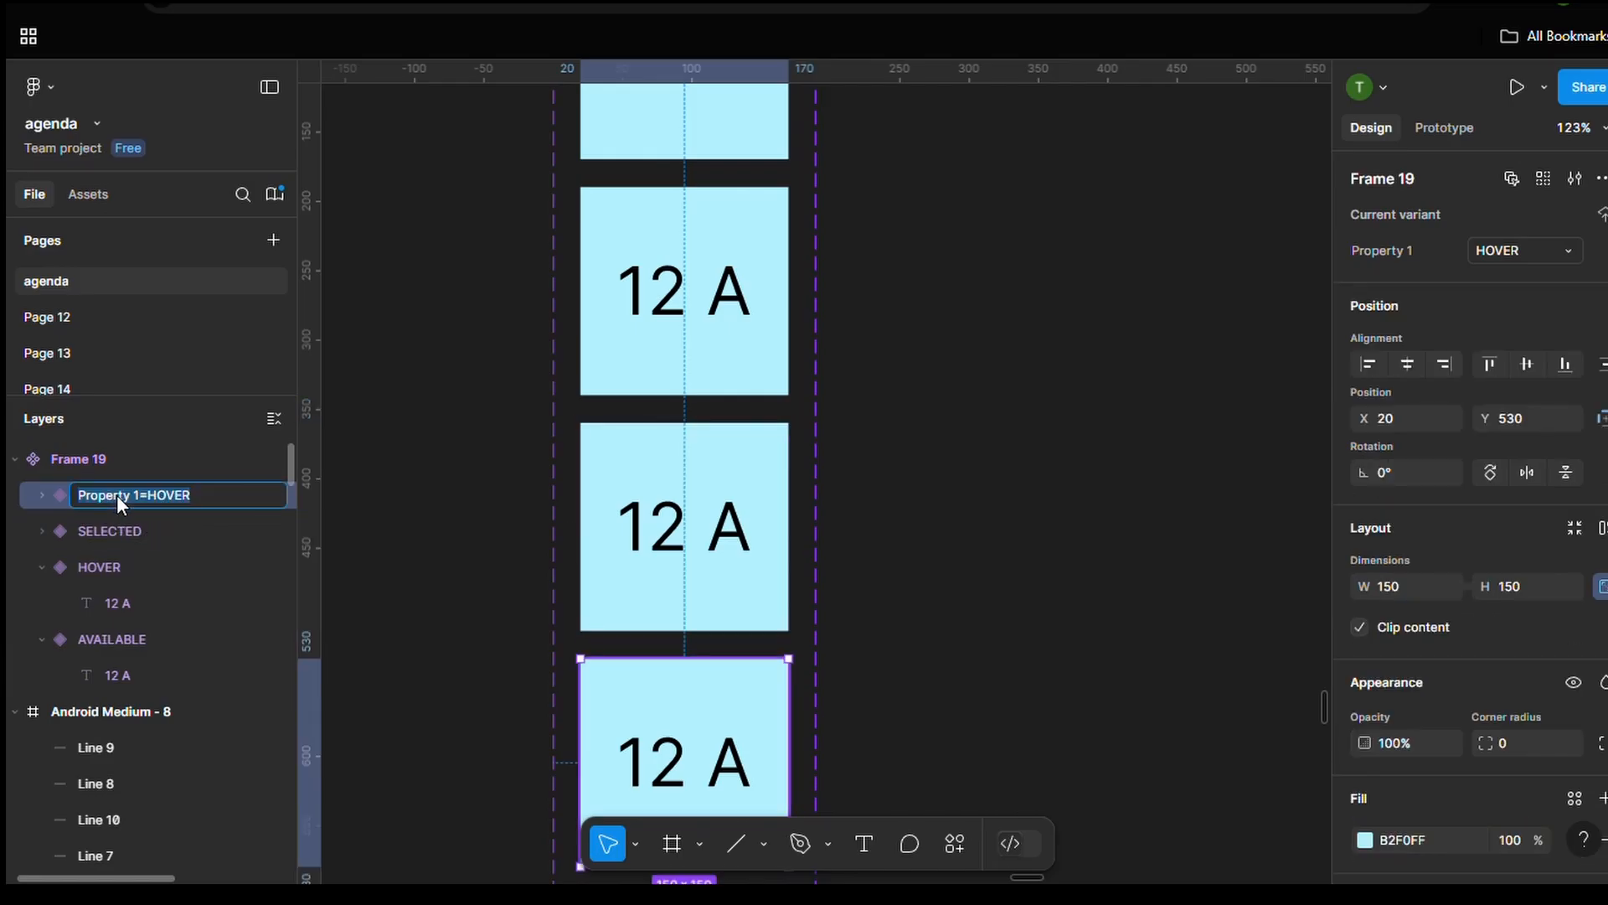
text(UNAVAILABLE)
Change the HOVER variant's fill to a fully saturated, brighter blue
click(646, 351)
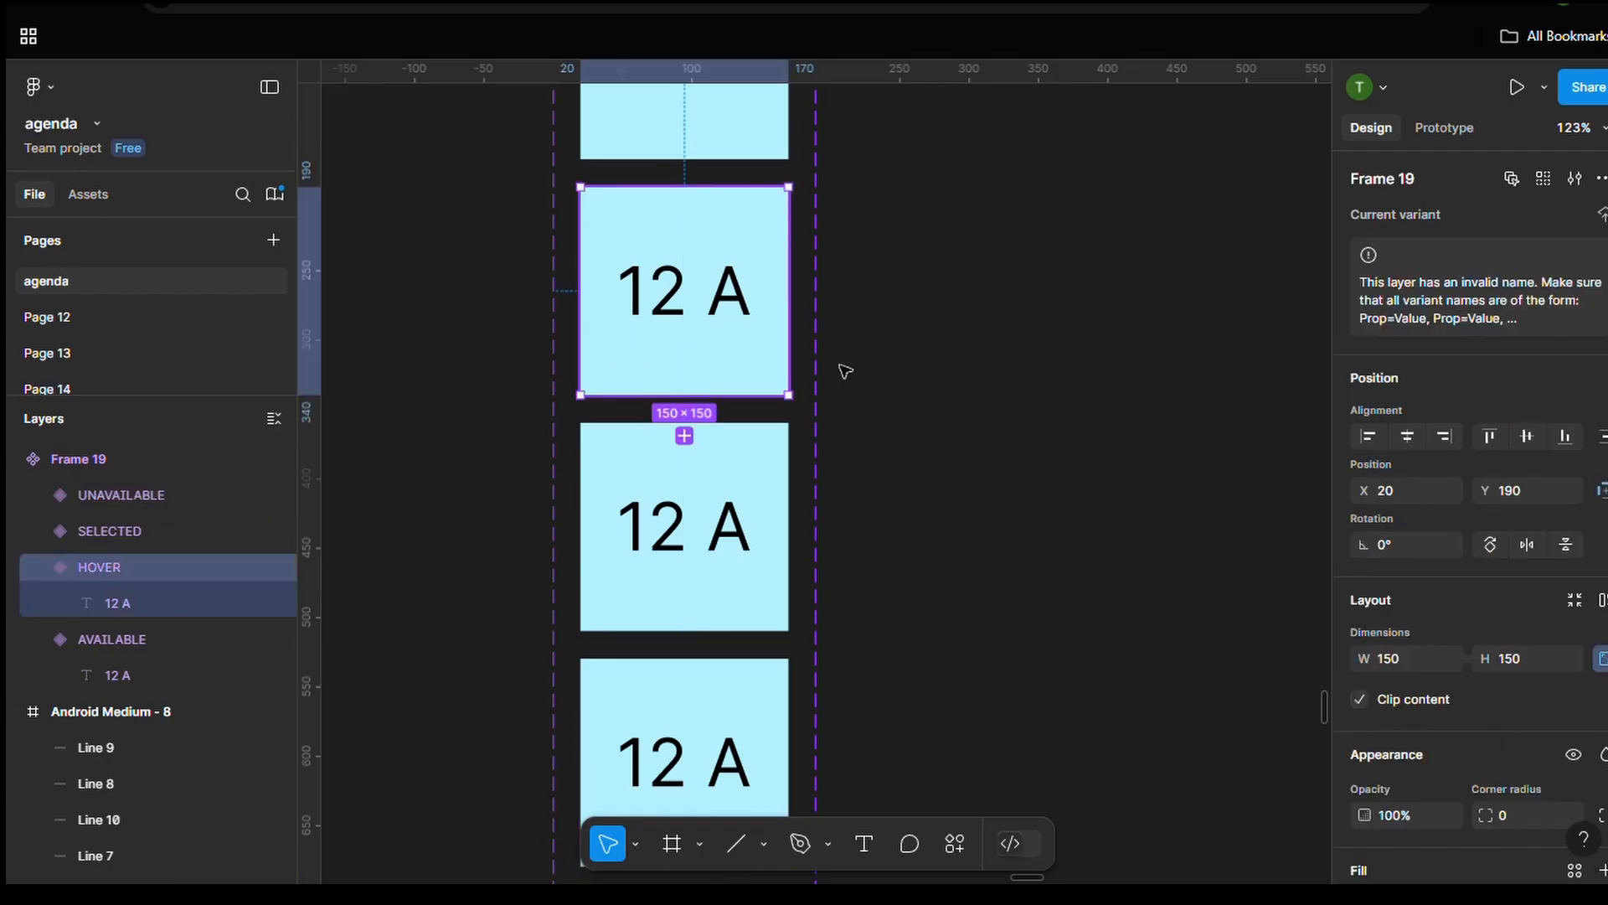
scroll(1495, 615, down, 3)
click(1366, 686)
drag(1151, 361, 1328, 375)
scroll(868, 369, up, 3)
click(1310, 238)
Fill the SELECTED variant with bright green 00FA28, starting from the green already used on this page
click(779, 528)
scroll(1369, 591, down, 3)
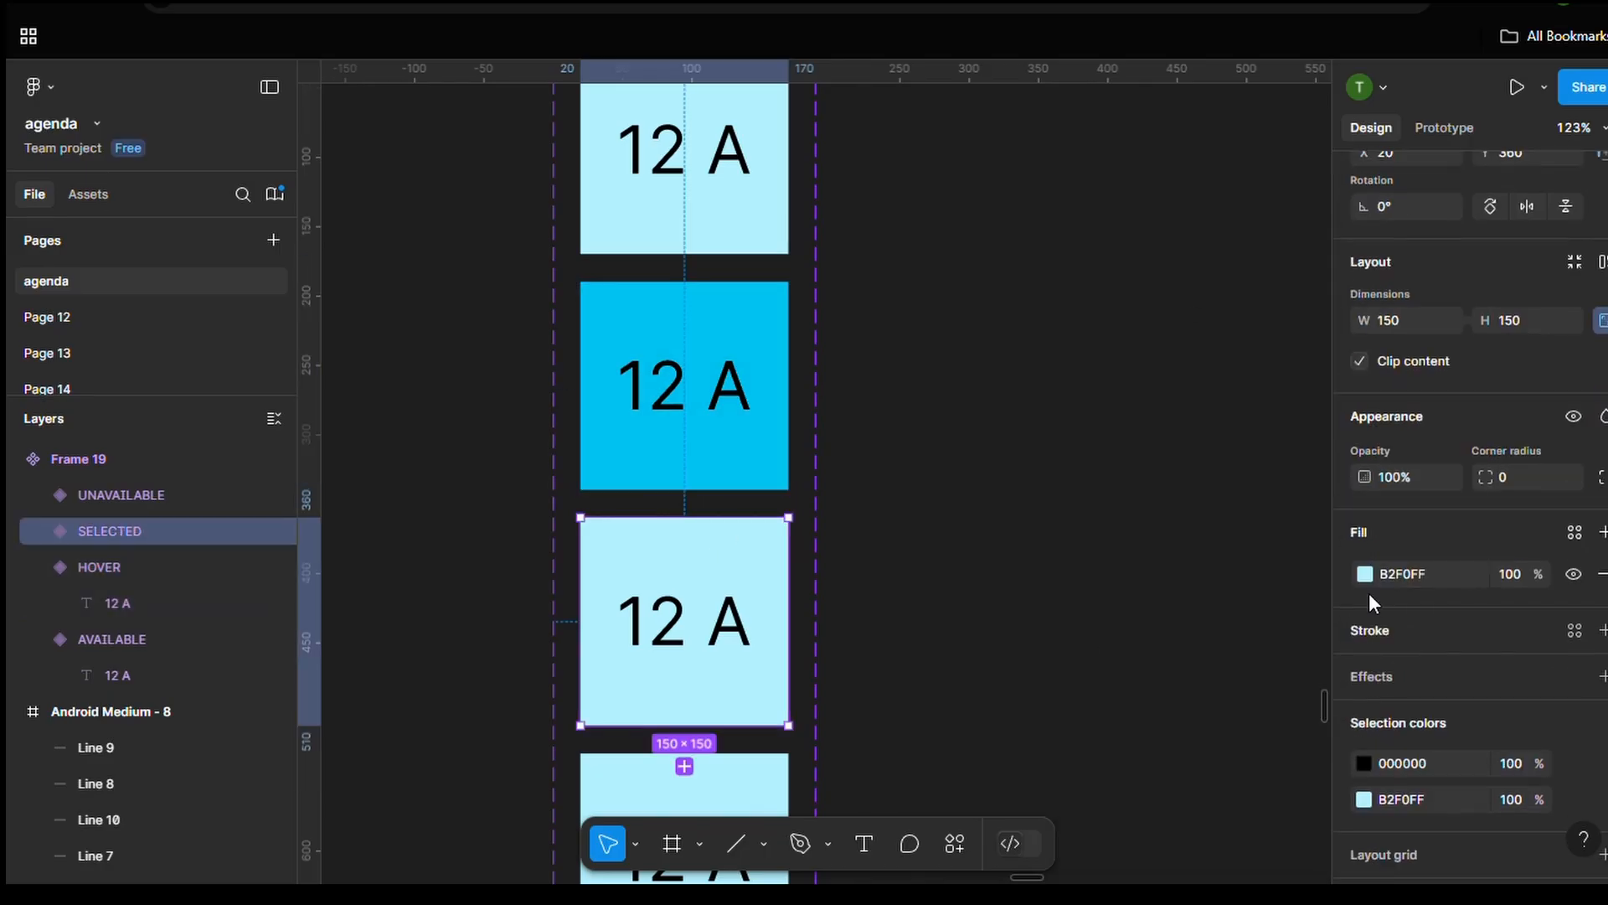
click(1365, 573)
click(1305, 784)
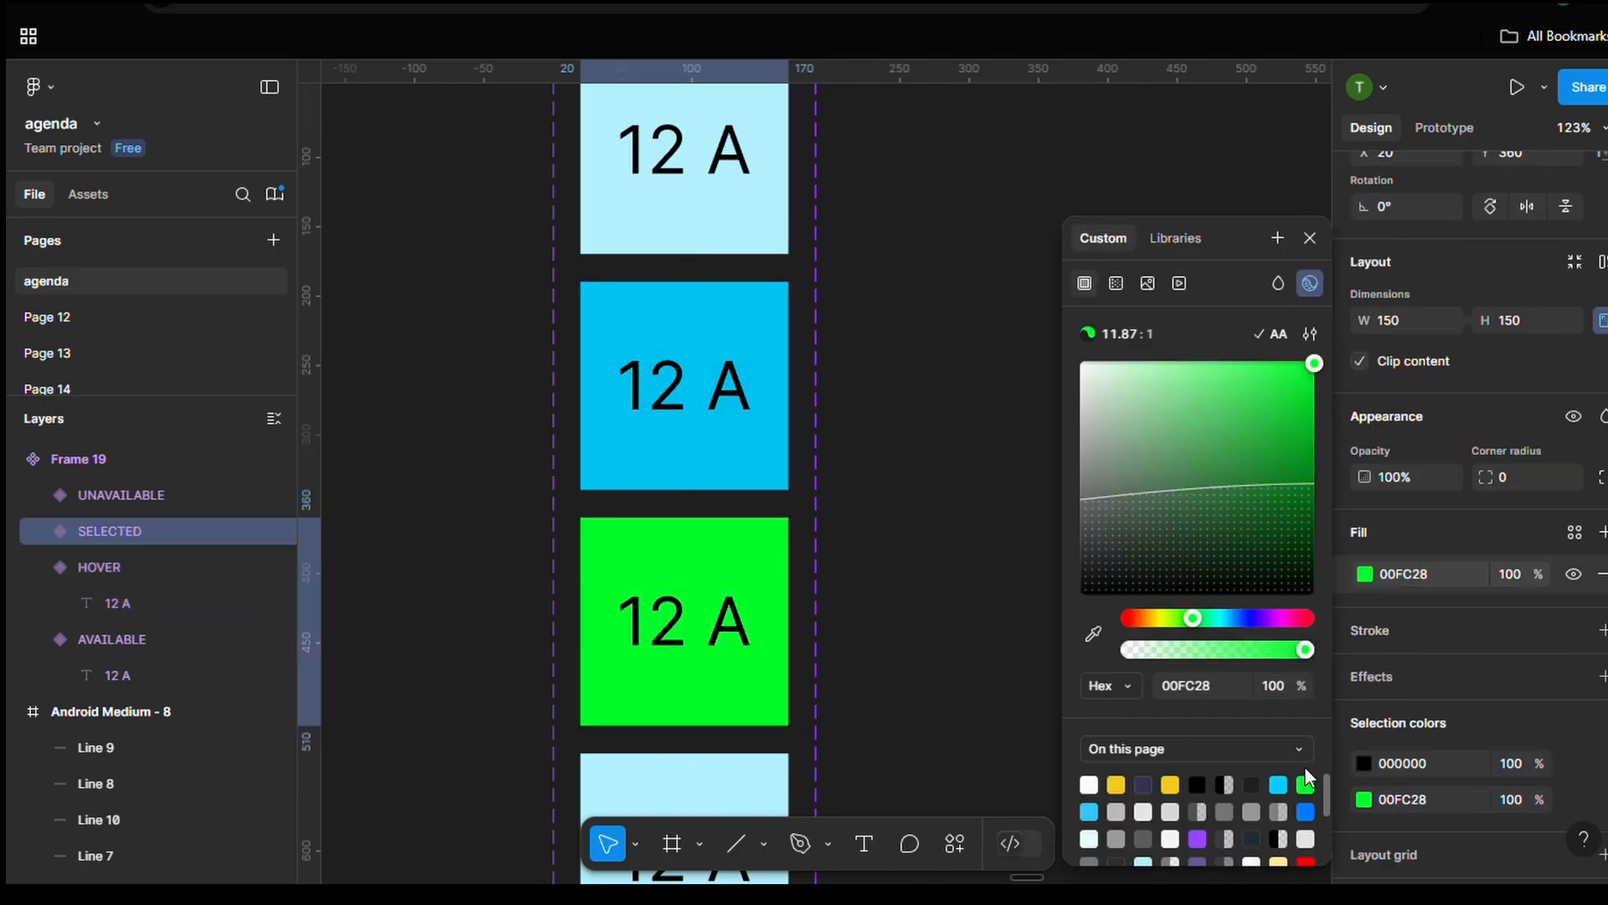
mouse_move(1315, 365)
mouse_down()
mouse_move(1324, 400)
mouse_move(1335, 365)
mouse_up()
click(1309, 239)
Fill the UNAVAILABLE variant with light grey ABB0B2
scroll(624, 574, down, 3)
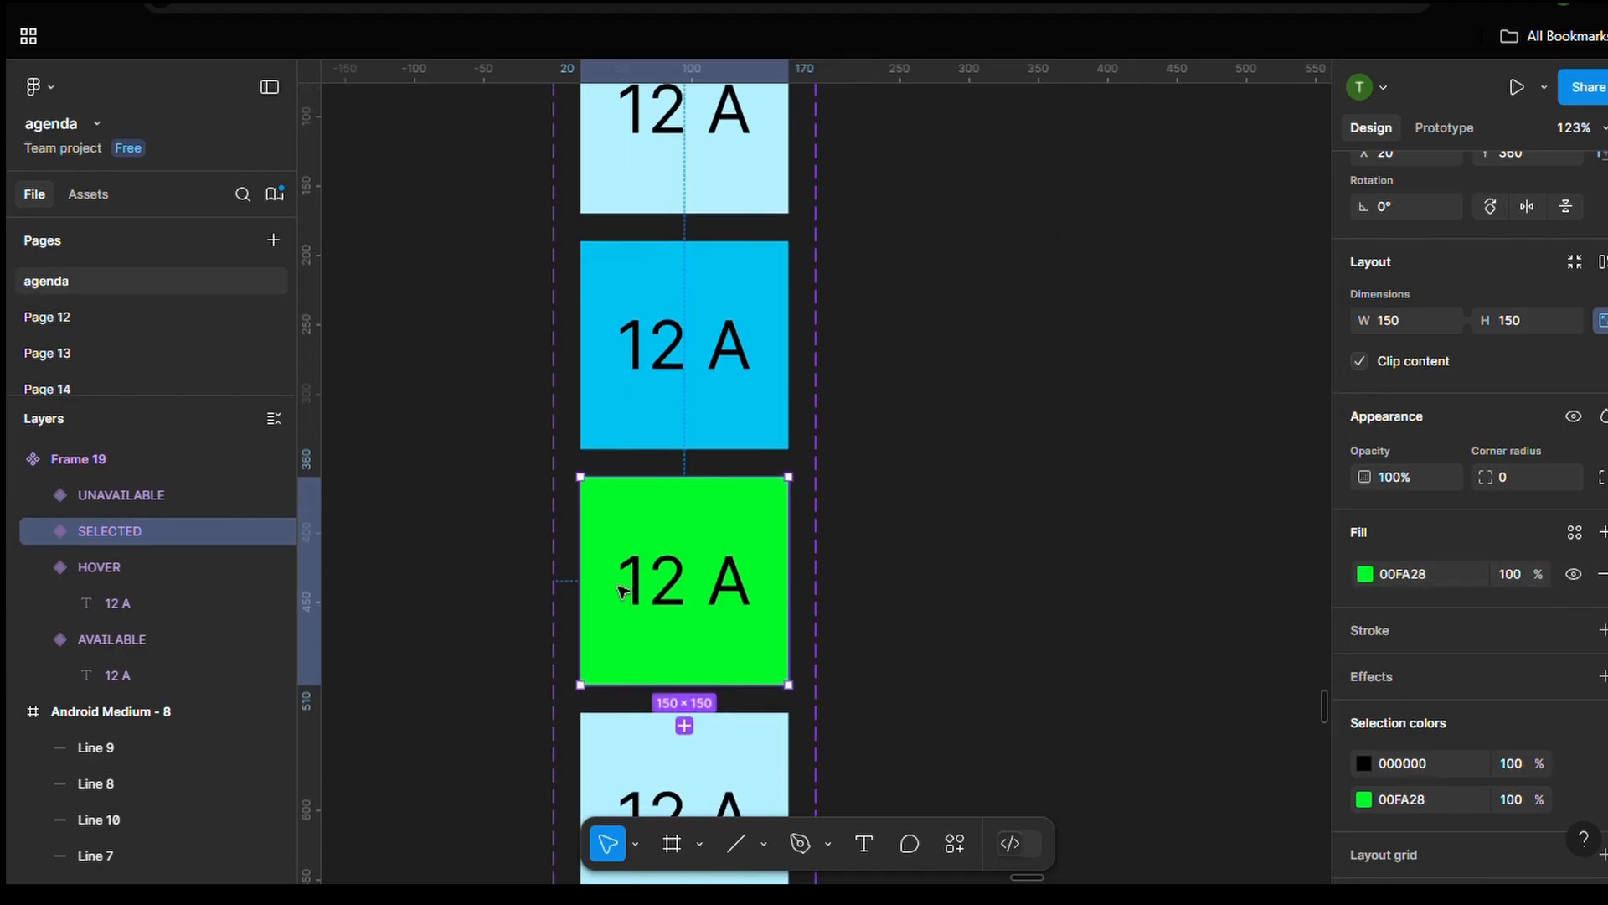
click(693, 649)
scroll(1387, 619, down, 2)
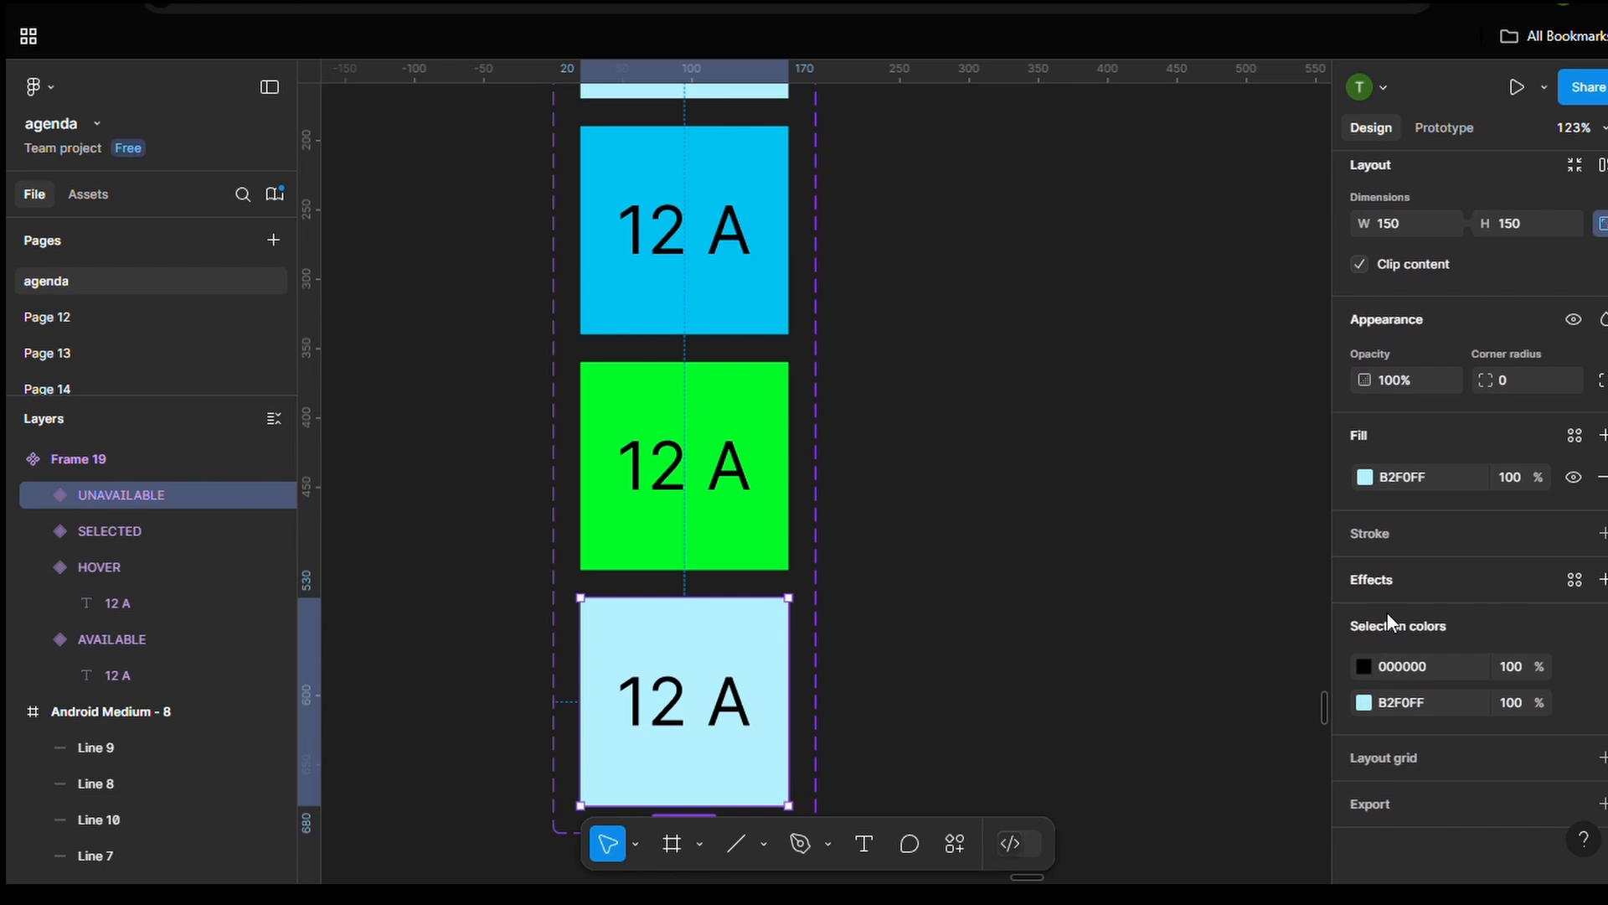
click(1365, 477)
click(1121, 836)
click(1225, 813)
scroll(939, 650, up, 2)
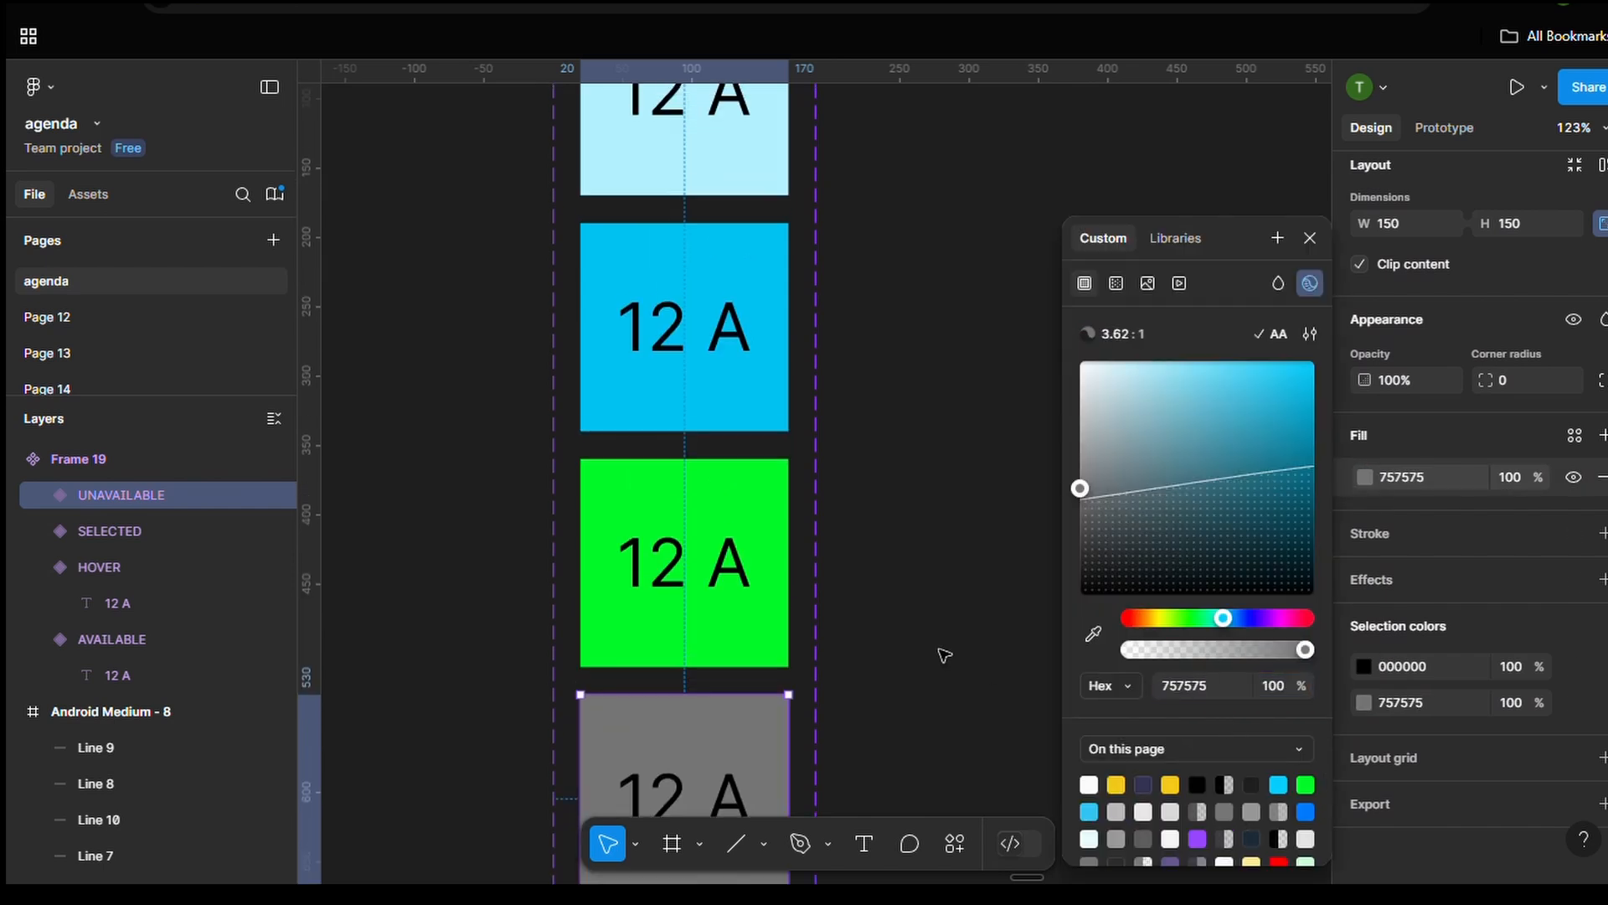
scroll(939, 650, down, 4)
drag(1082, 487, 1088, 442)
key(Escape)
scroll(893, 531, up, 5)
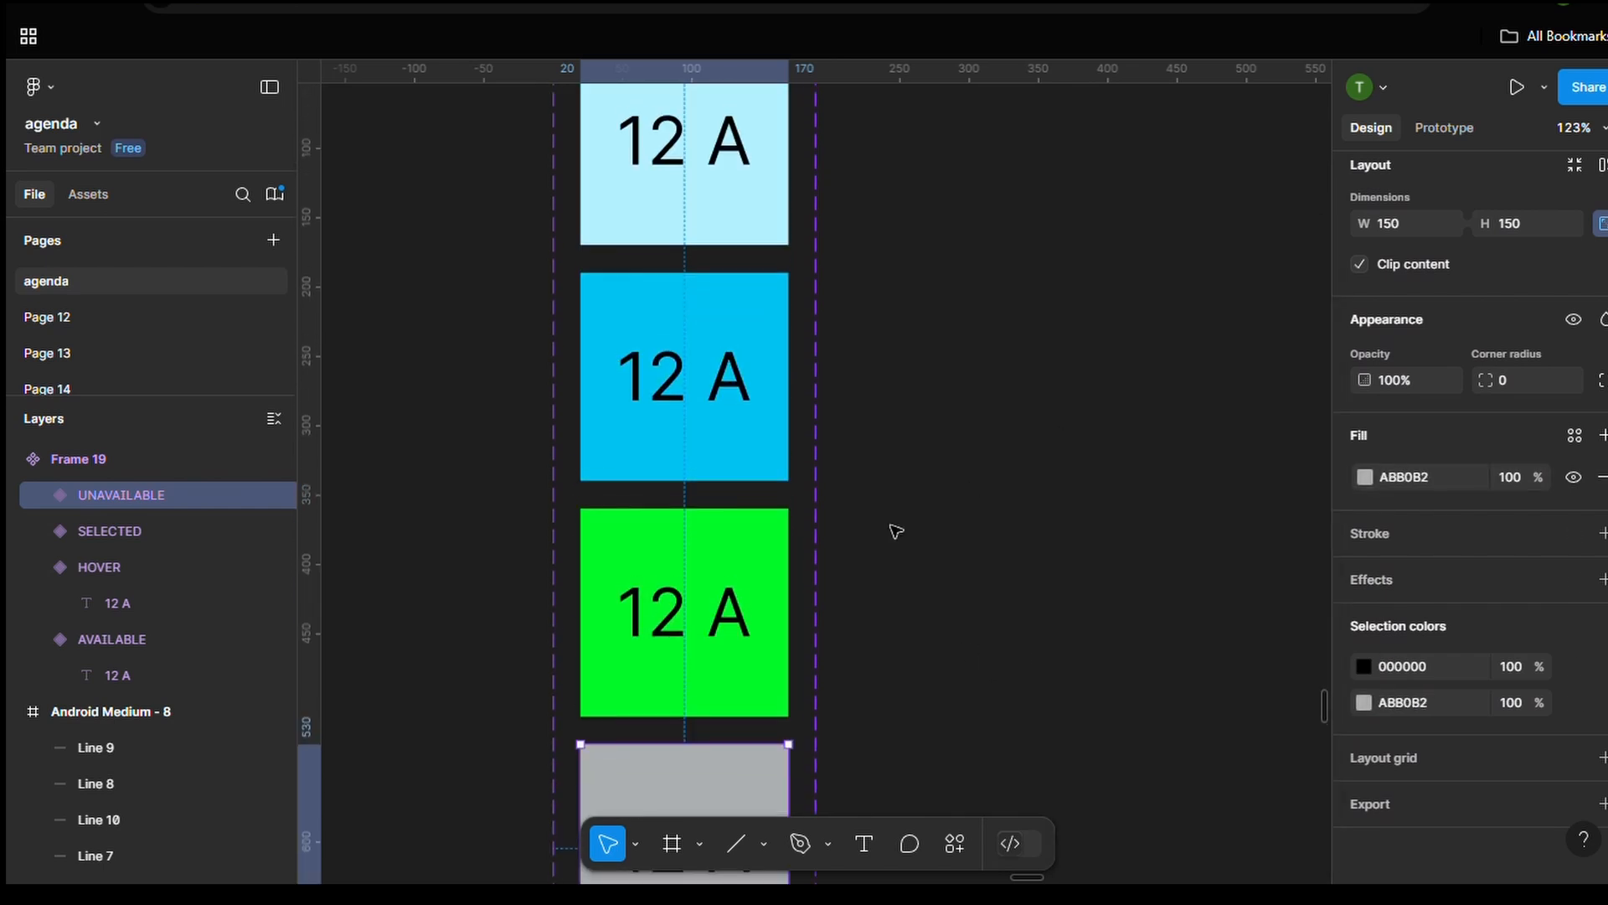
scroll(894, 531, down, 3)
scroll(895, 531, down, 1)
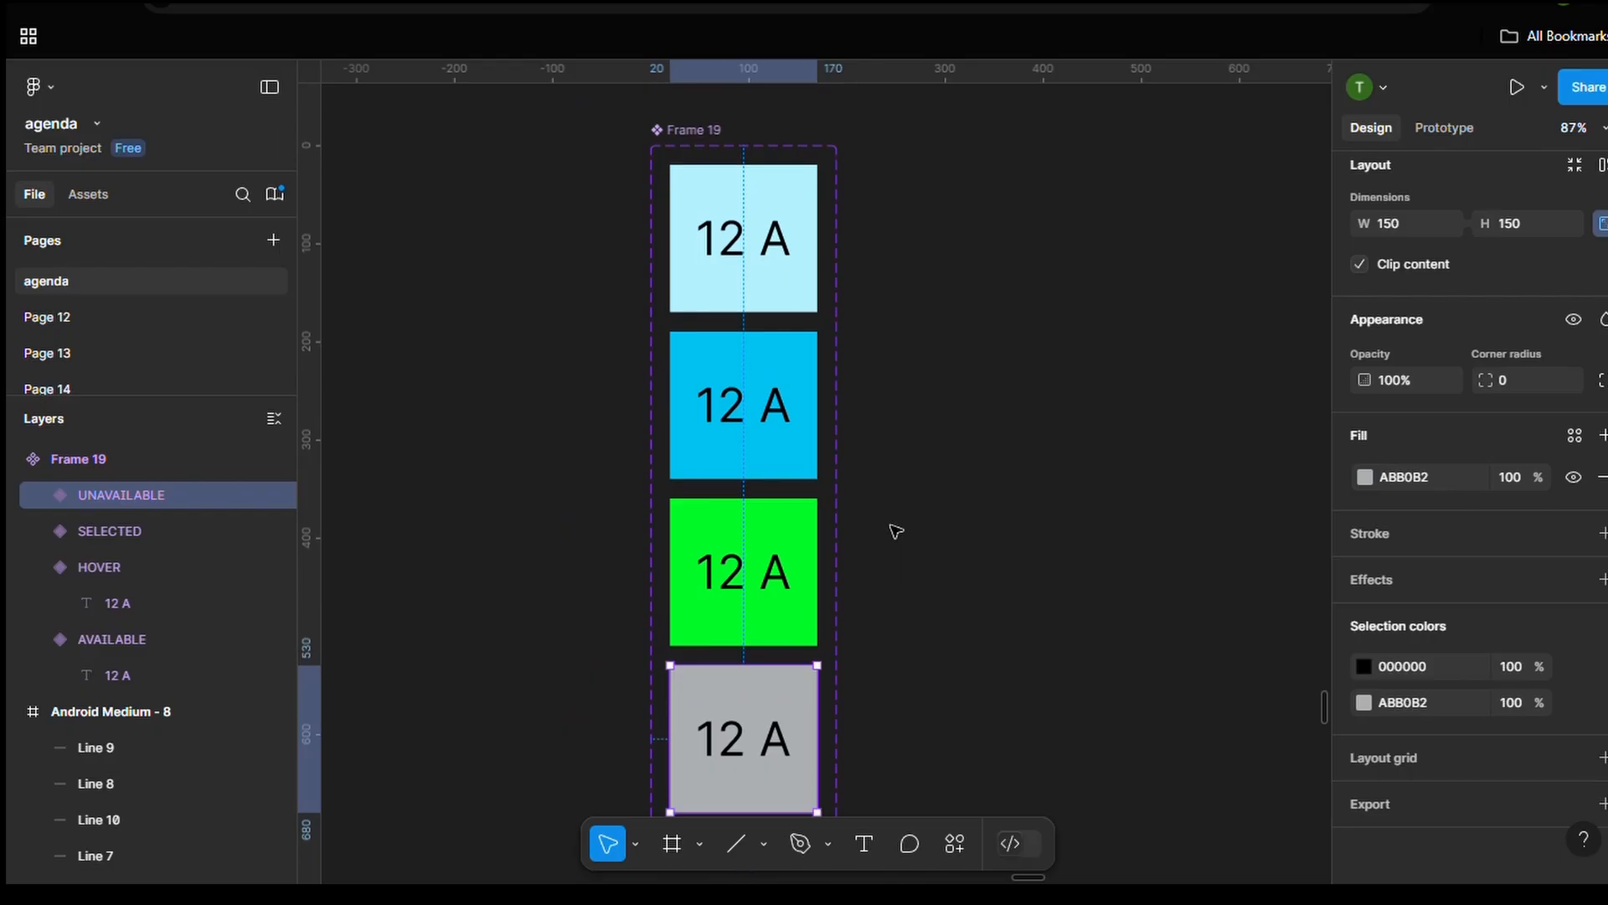
Connect the AVAILABLE variant to the HOVER variant with a While hovering, Change to interaction and Instant animation
scroll(896, 531, down, 1)
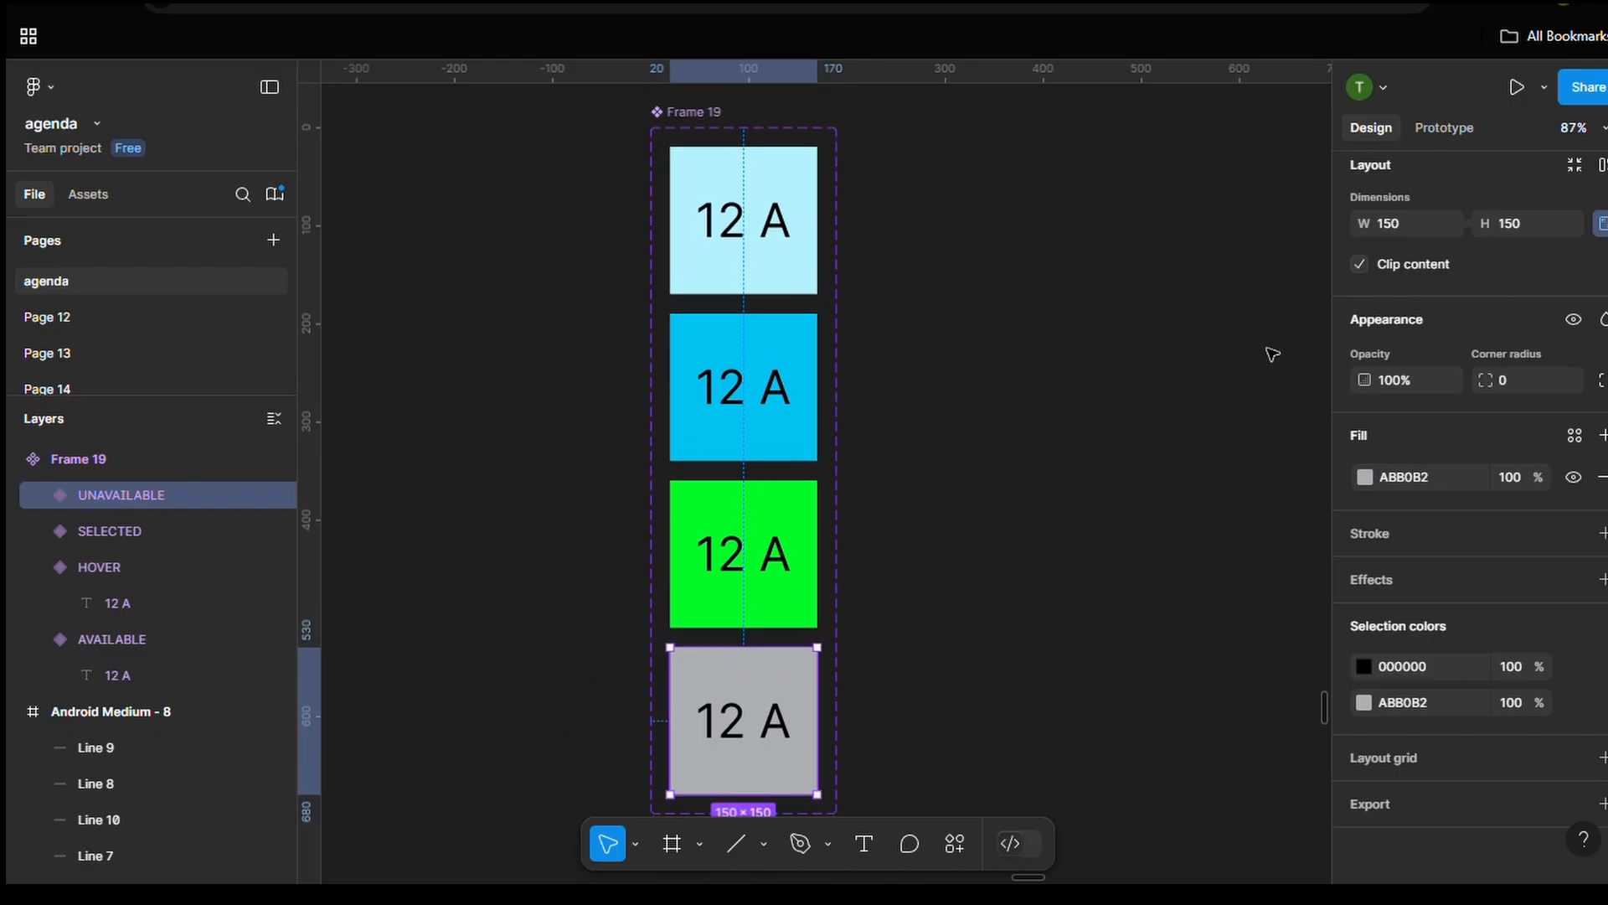
click(1467, 131)
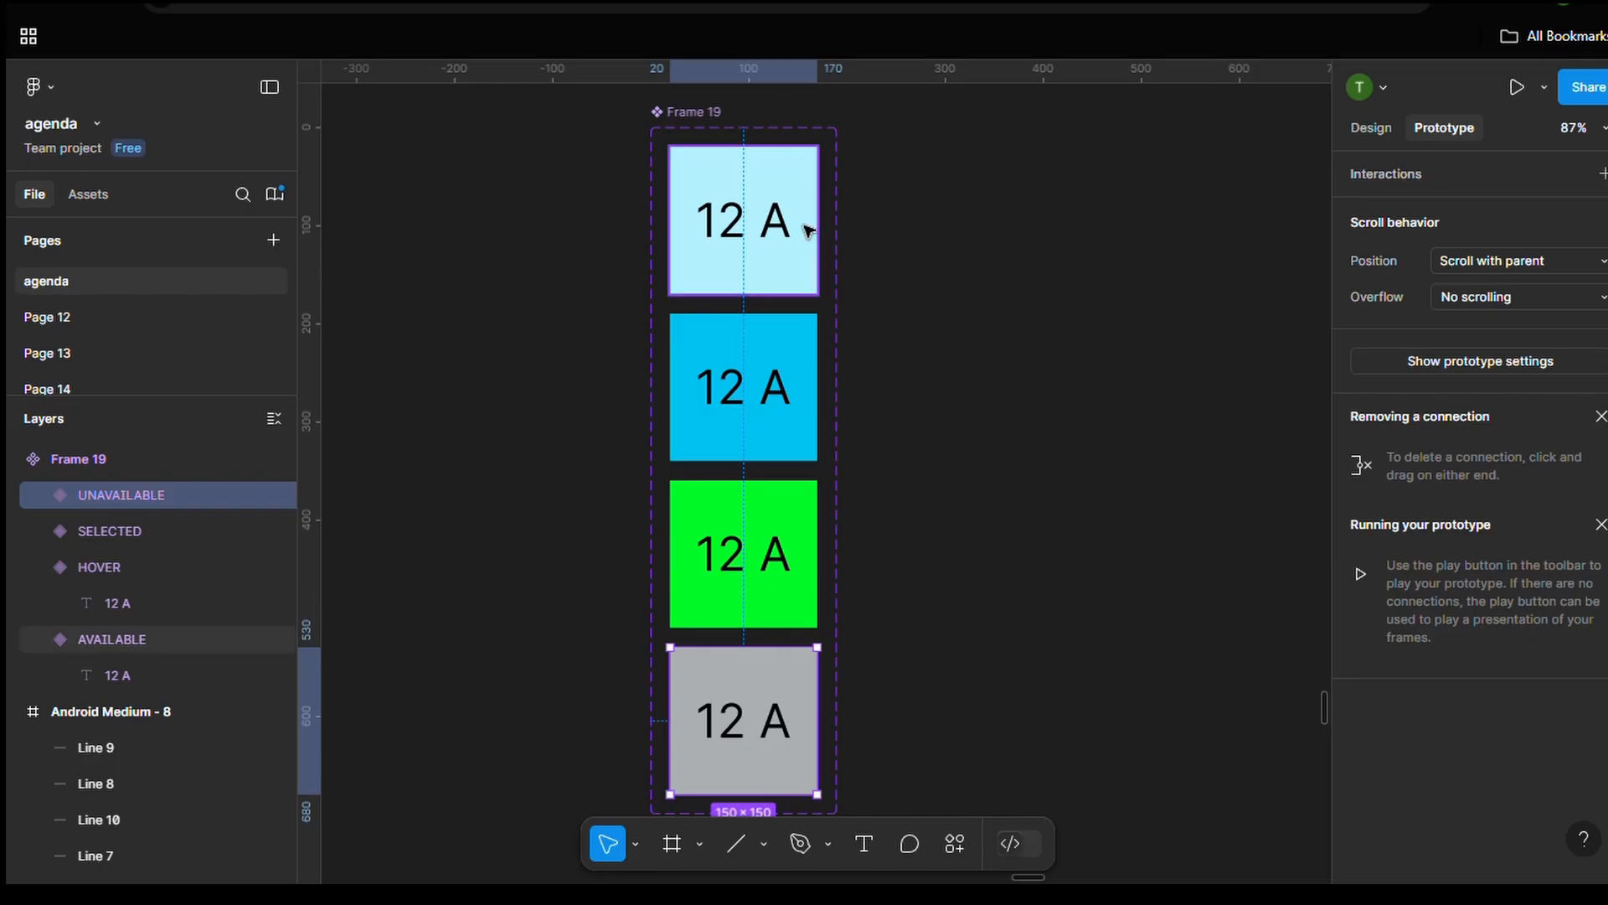
scroll(726, 236, up, 5)
scroll(826, 279, up, 5)
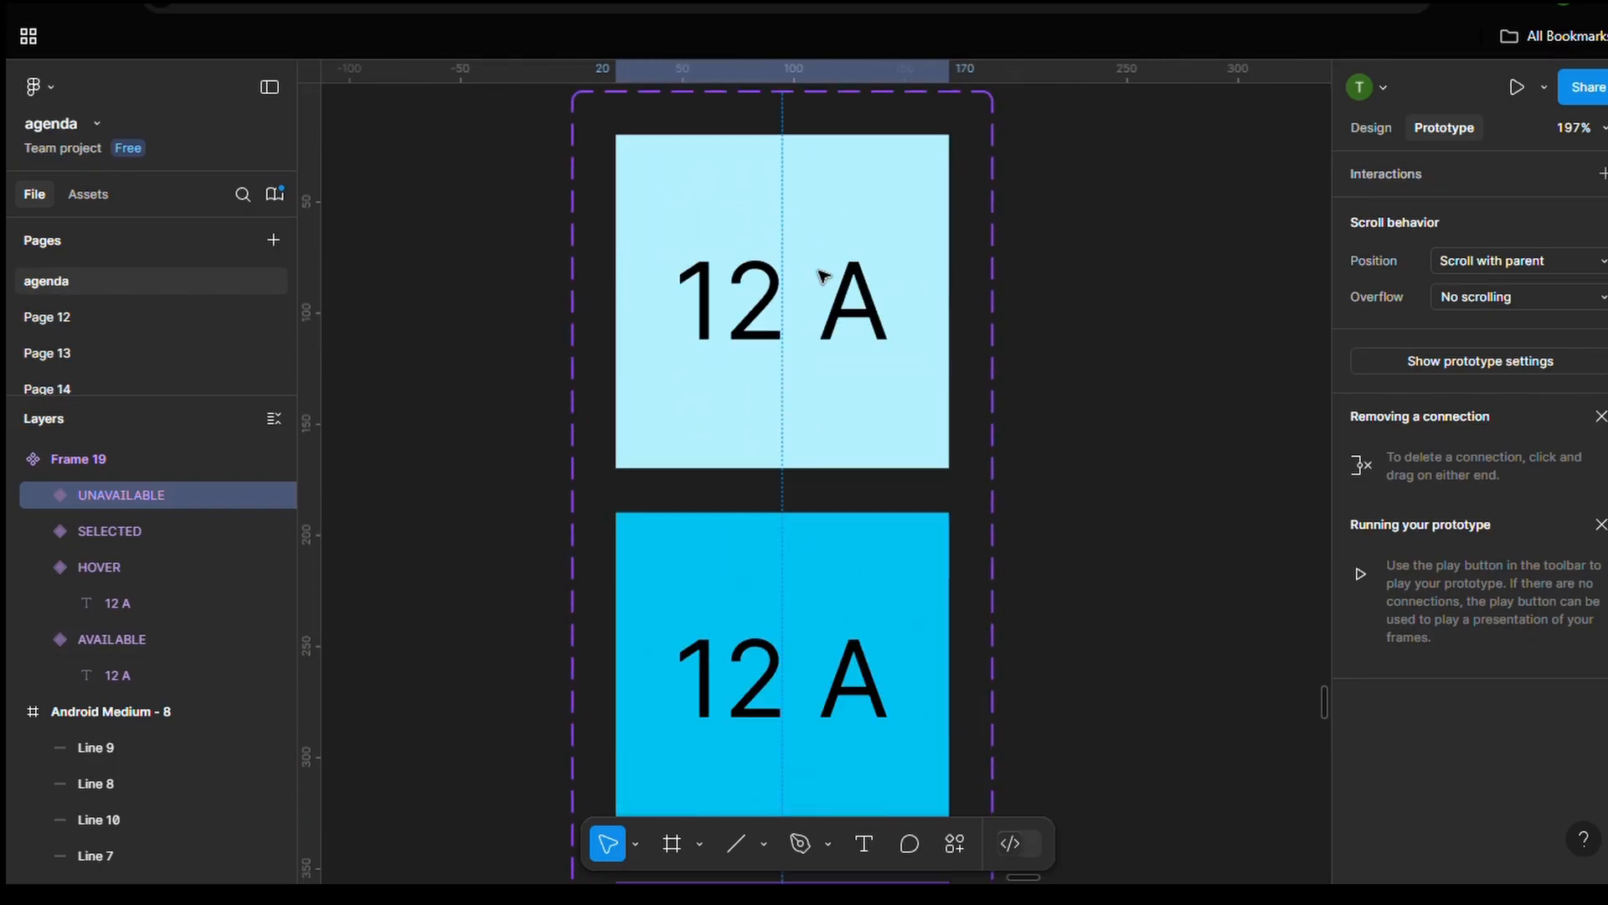
click(830, 306)
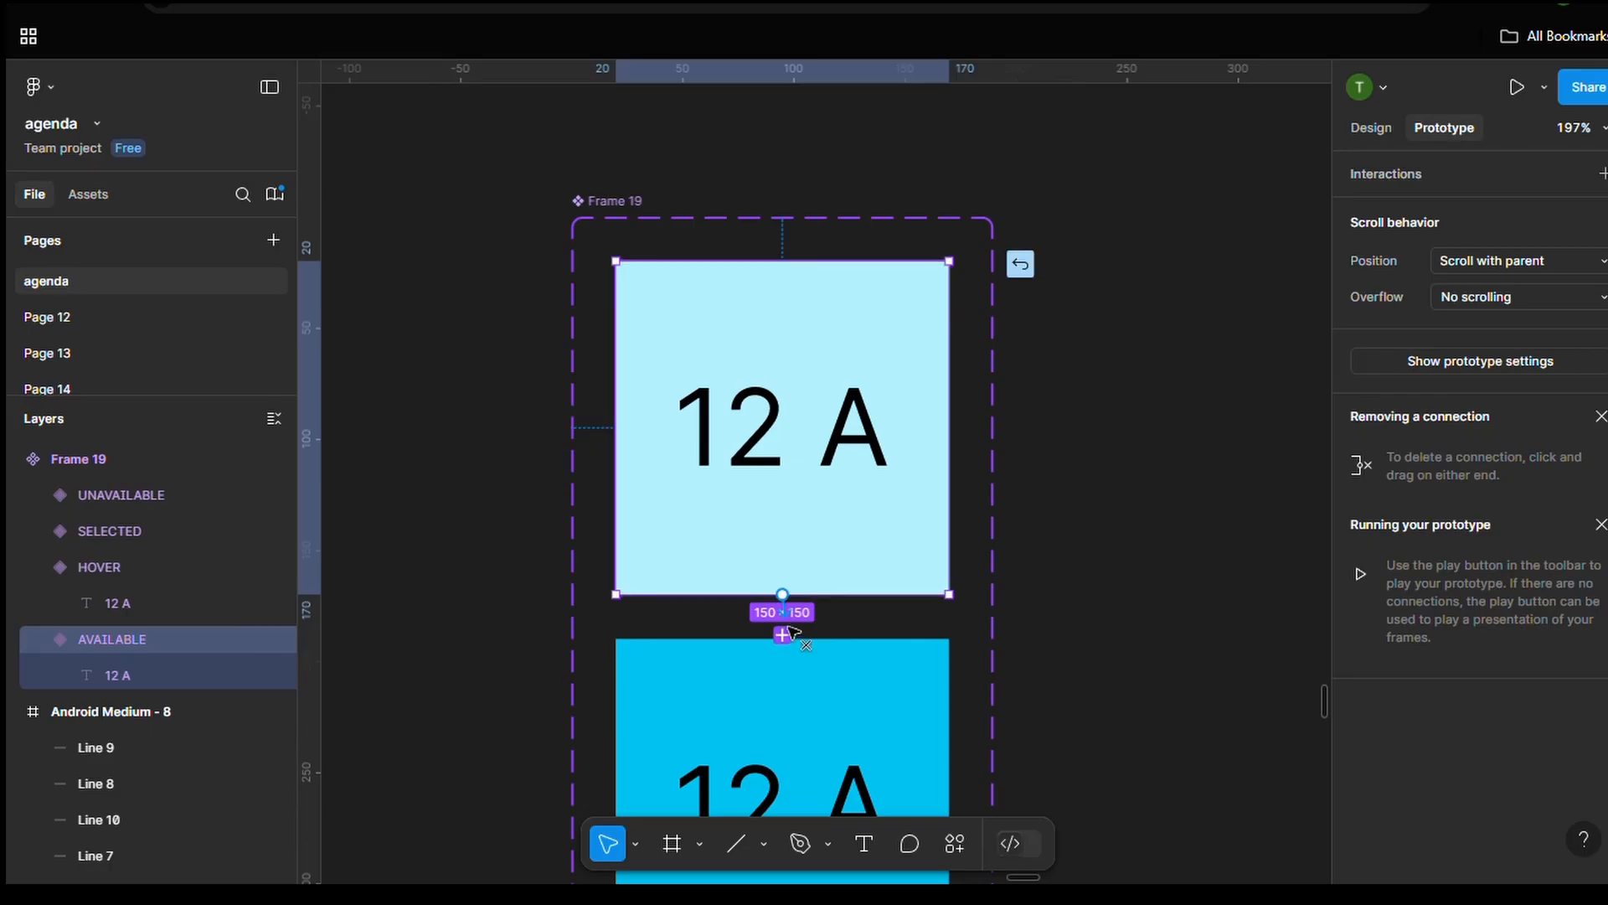
drag(792, 658, 1085, 334)
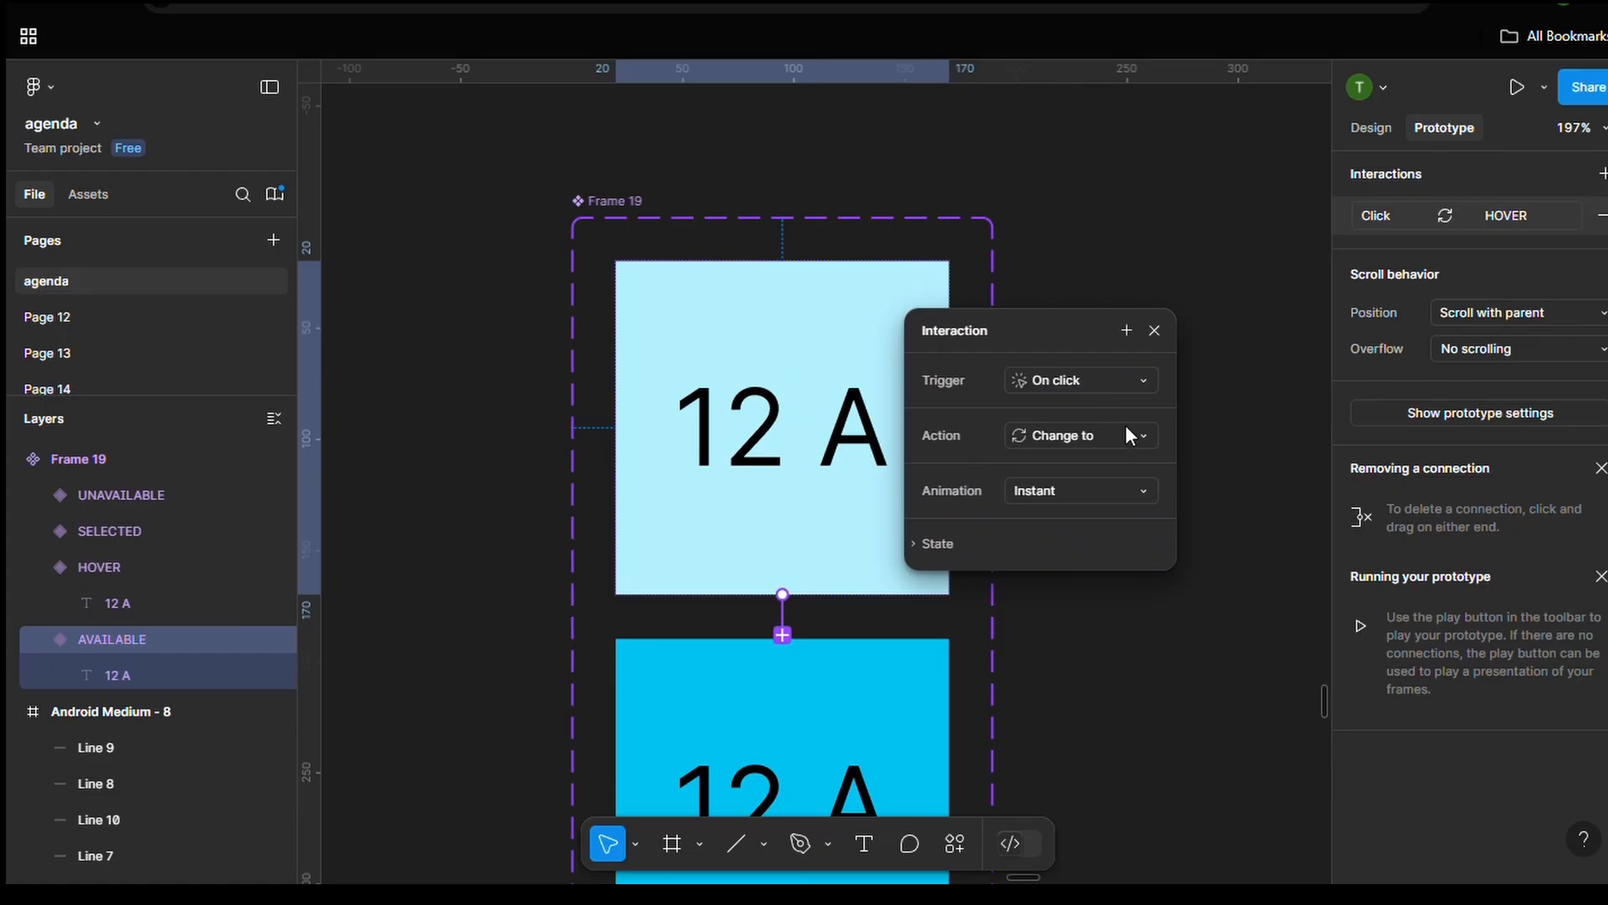
click(1128, 381)
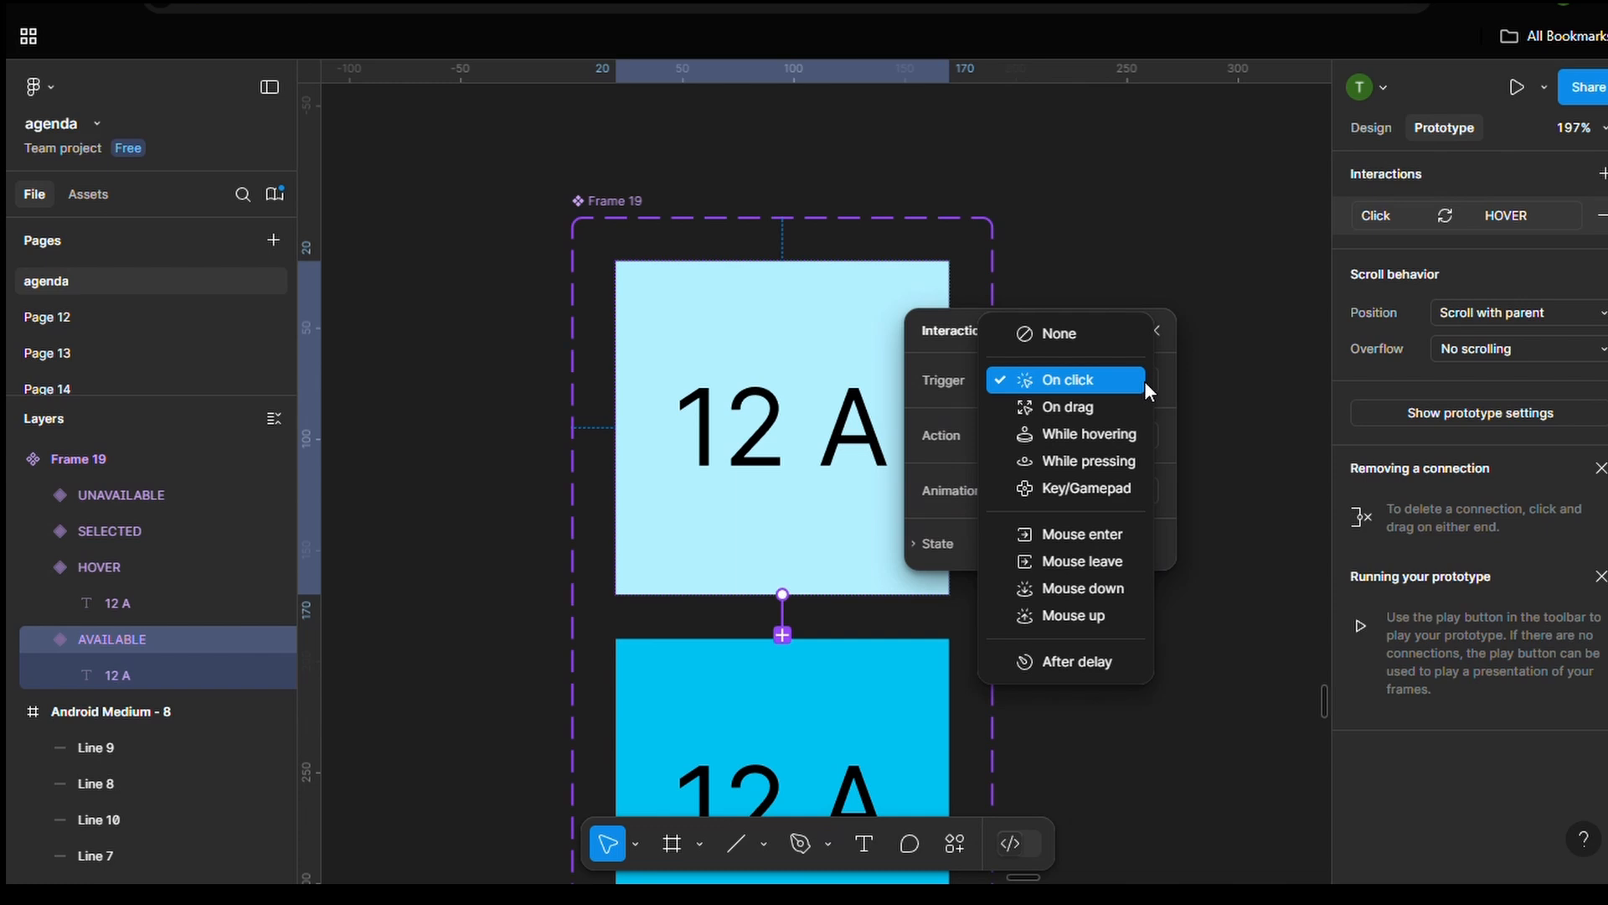
click(1107, 434)
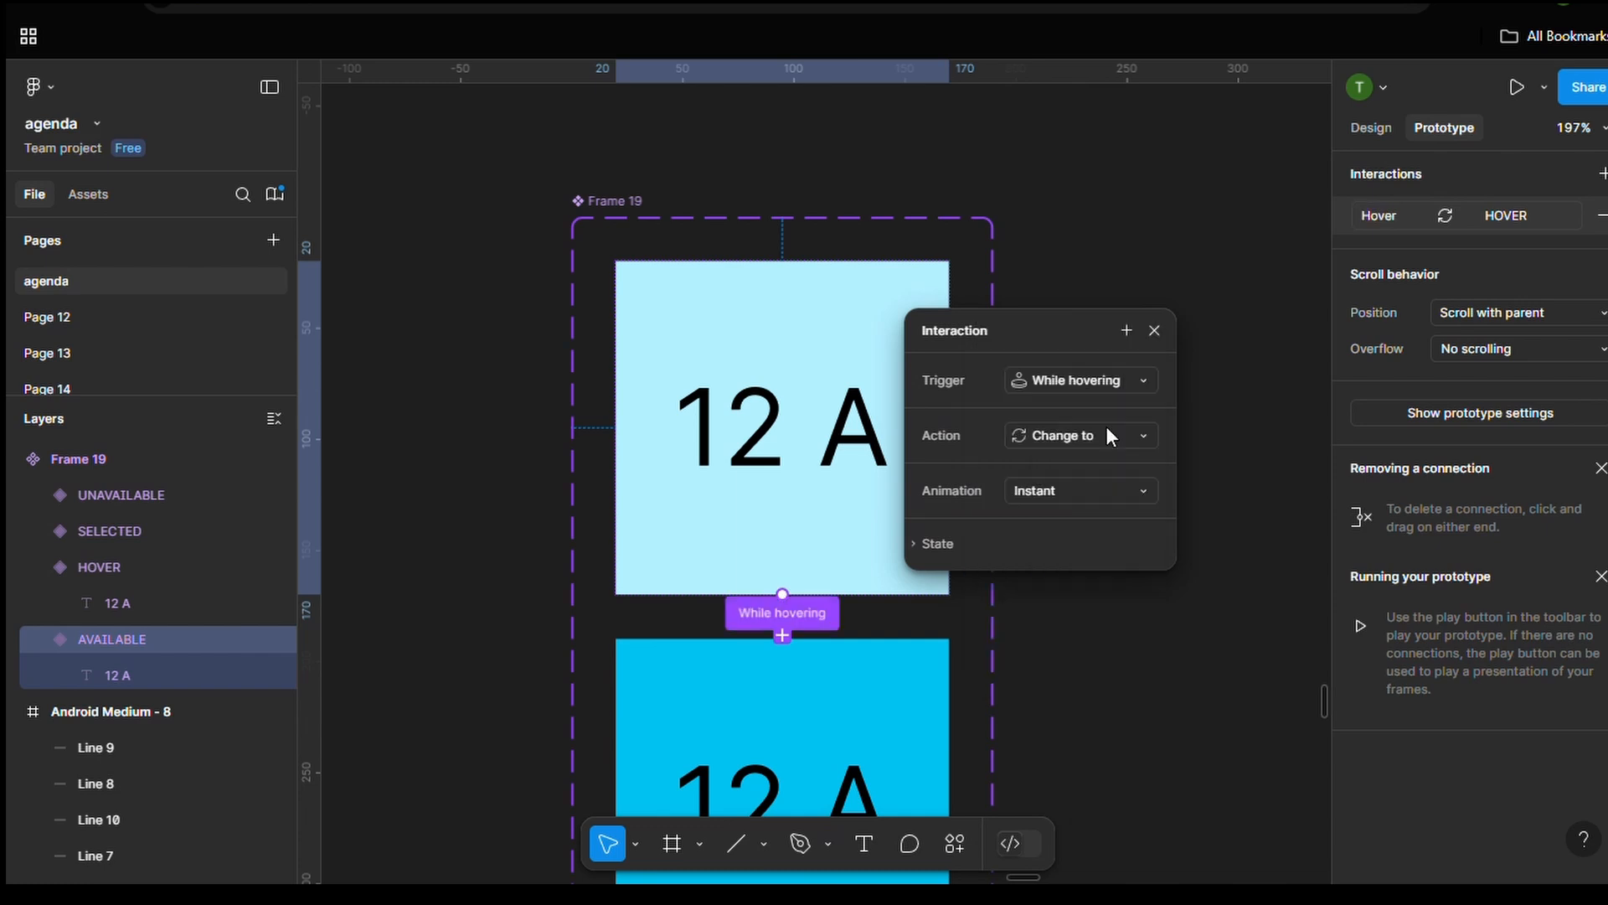
Connect the HOVER variant to the SELECTED variant with an On click, Change to interaction and Instant animation
scroll(851, 506, down, 5)
click(853, 508)
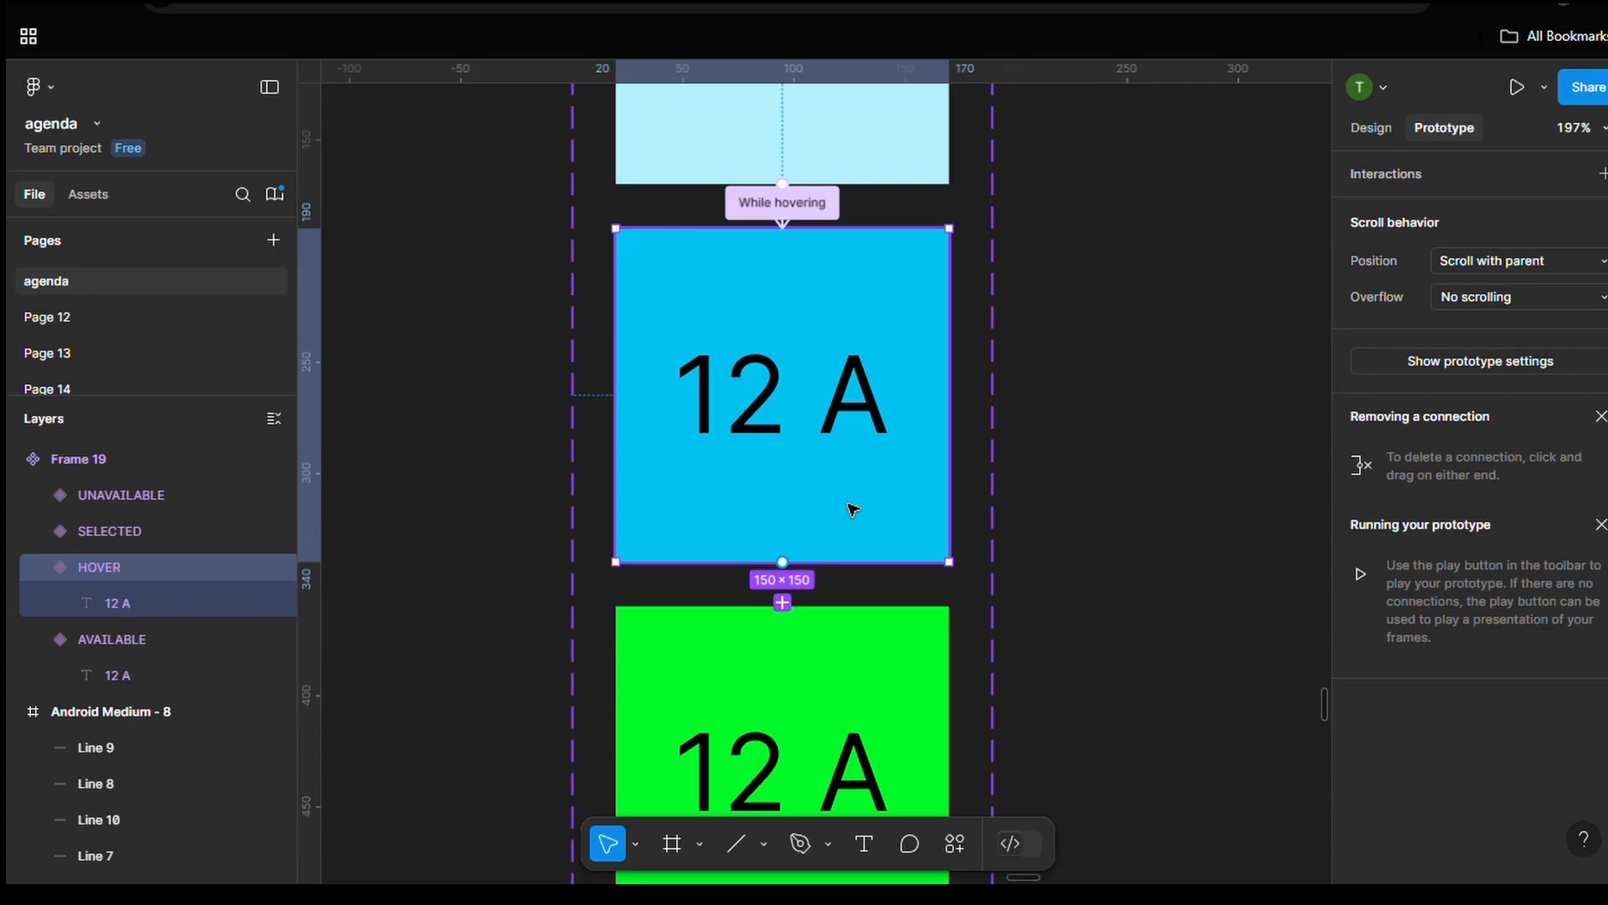
drag(781, 562, 1024, 317)
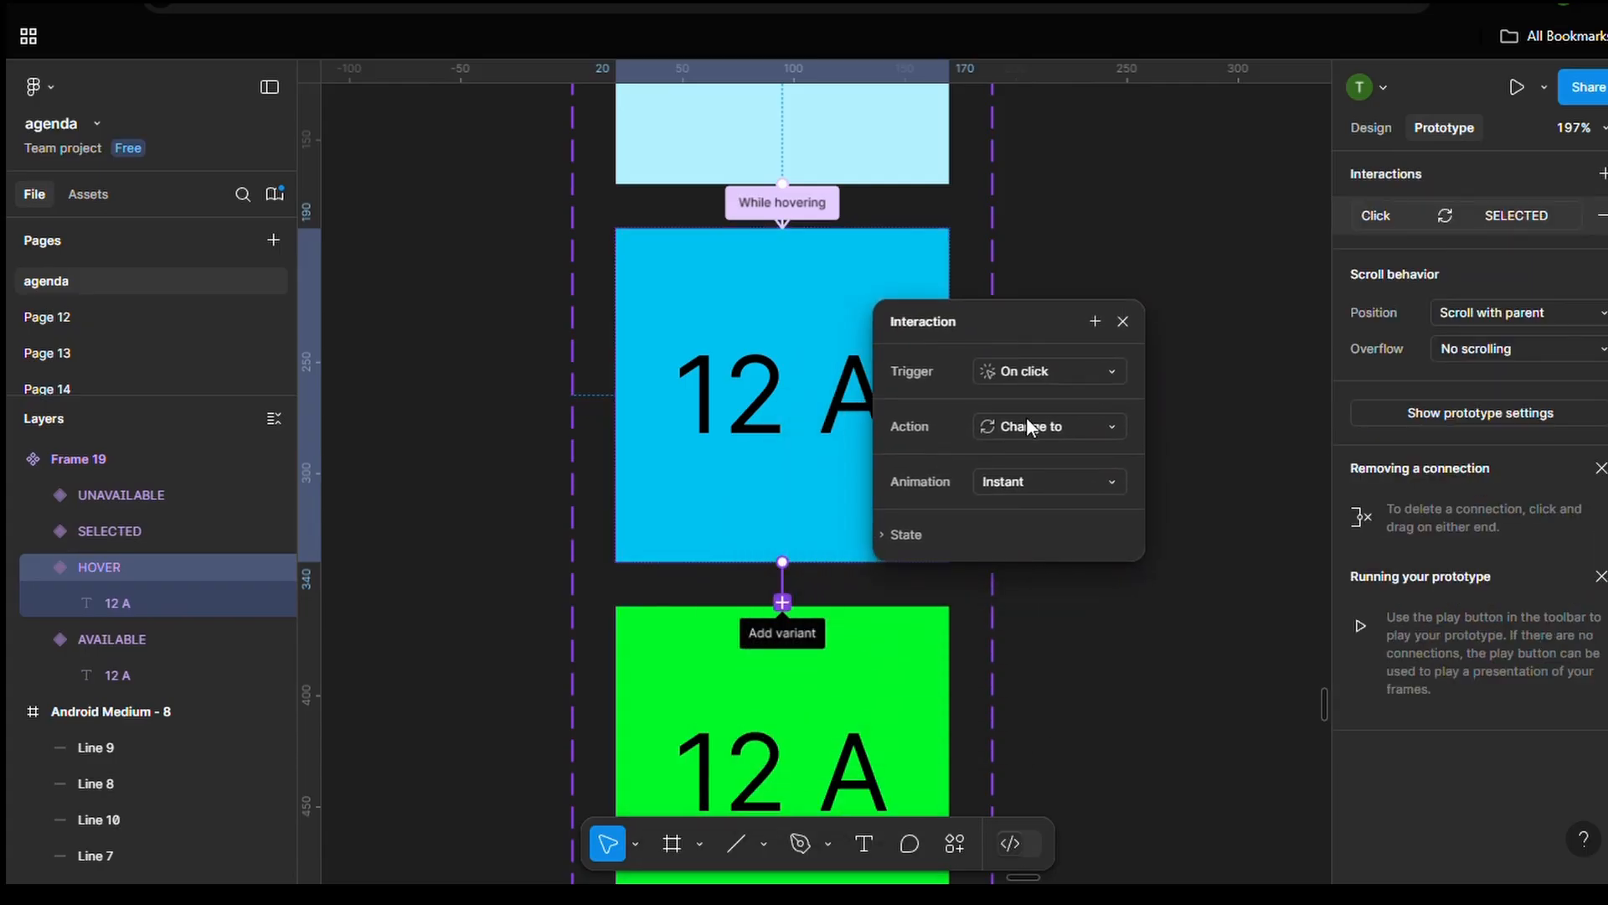
click(1122, 321)
Connect the SELECTED variant to the UNAVAILABLE variant with an On click, Change to interaction and Instant animation
scroll(905, 430, down, 6)
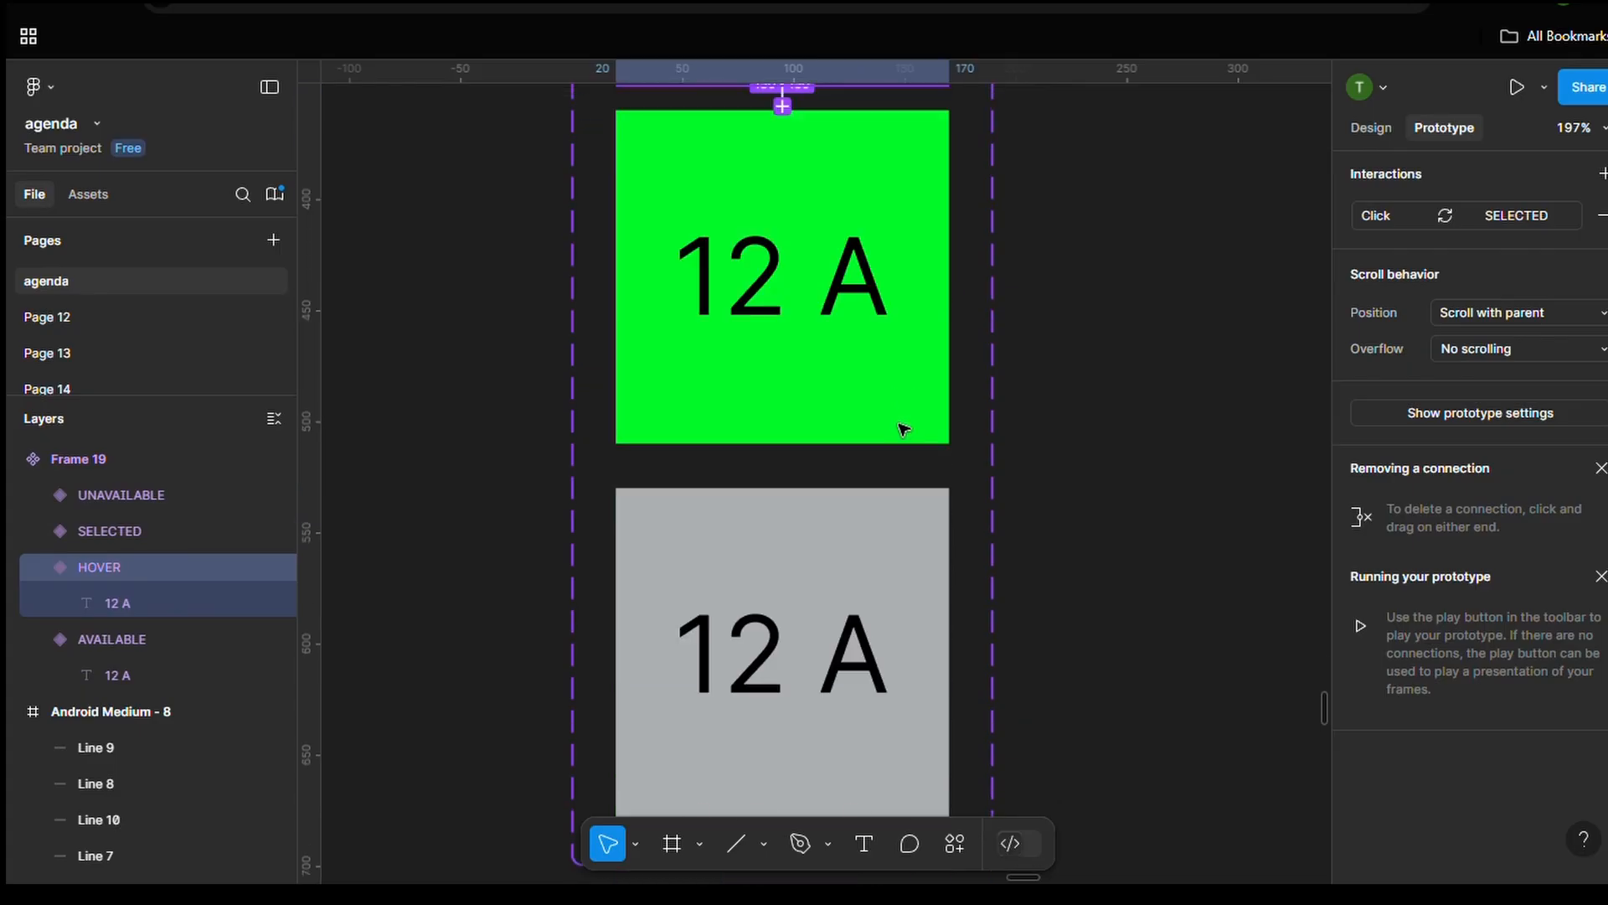
click(878, 416)
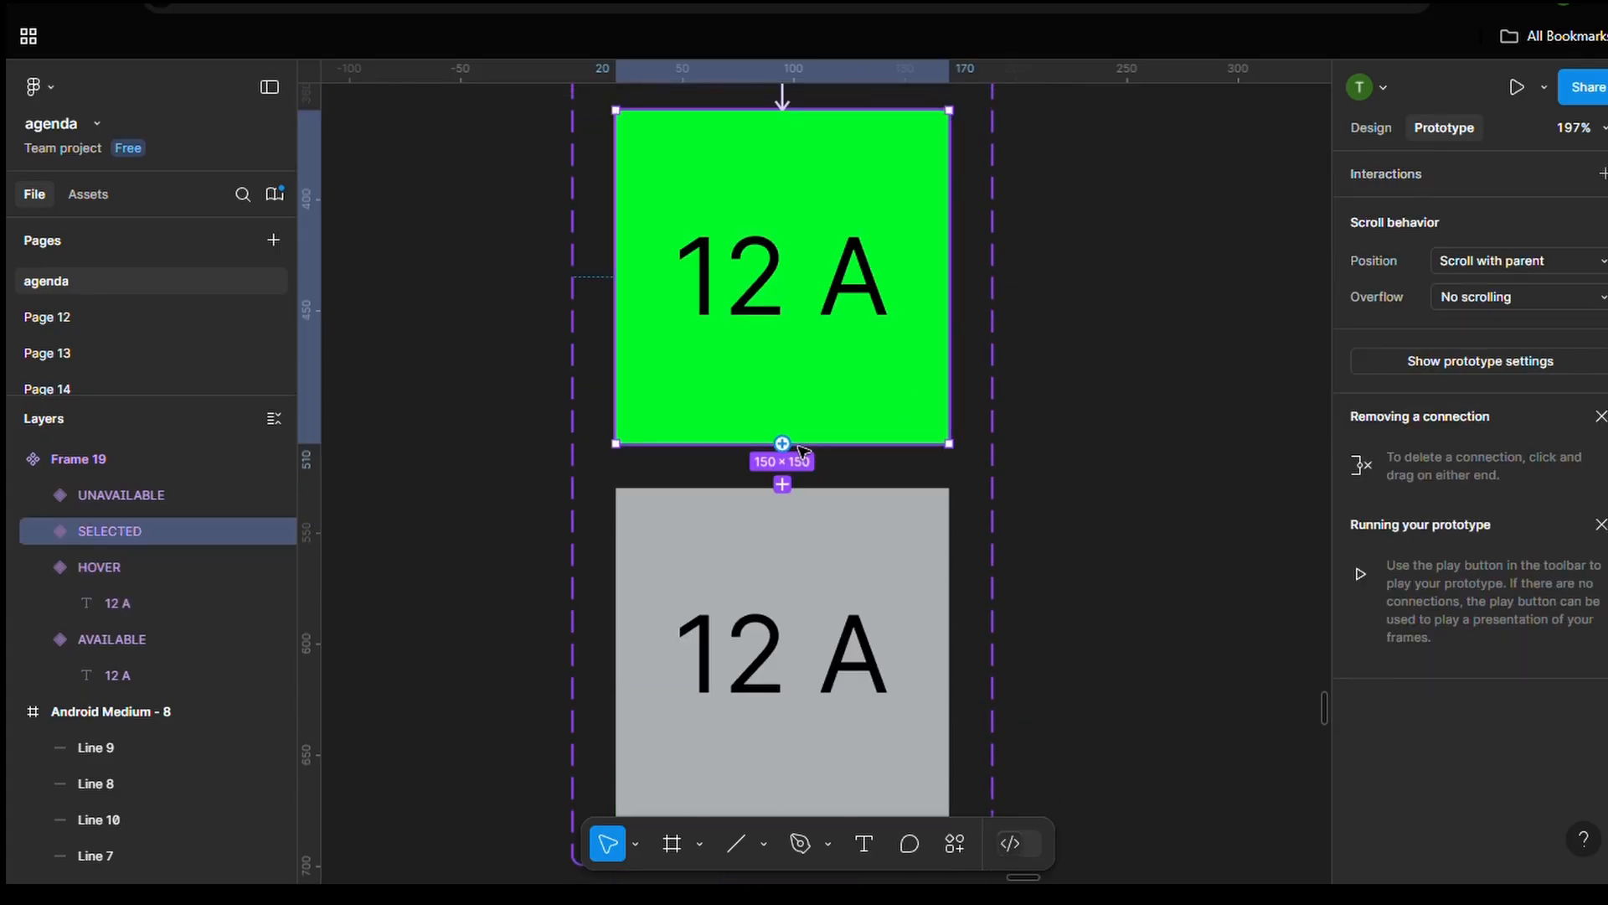
drag(781, 443, 998, 320)
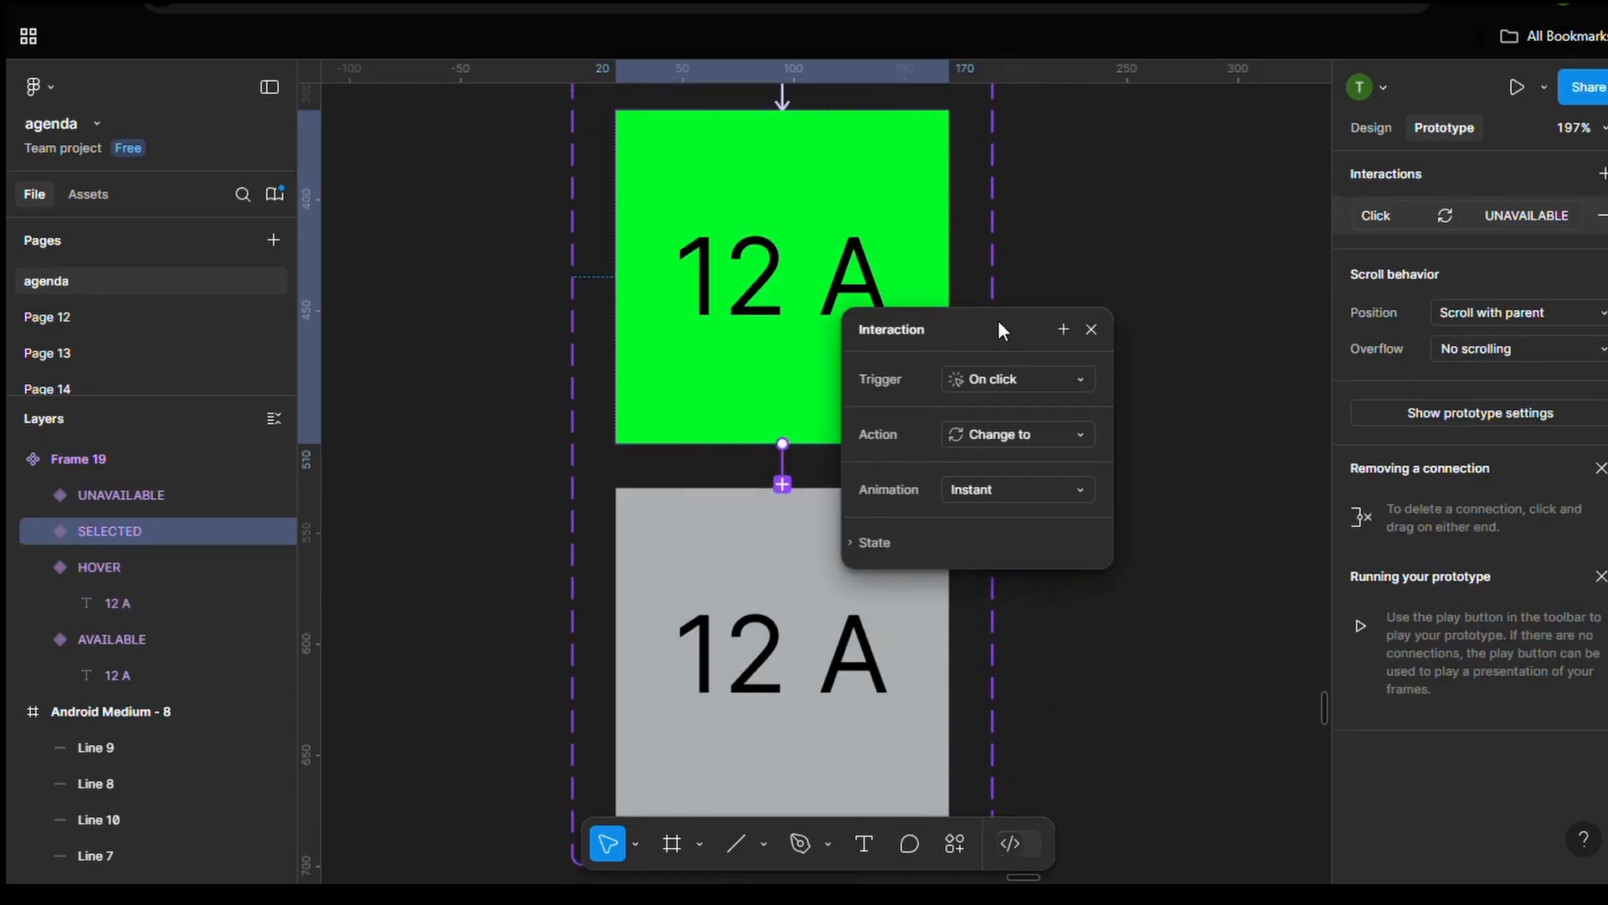
click(1090, 331)
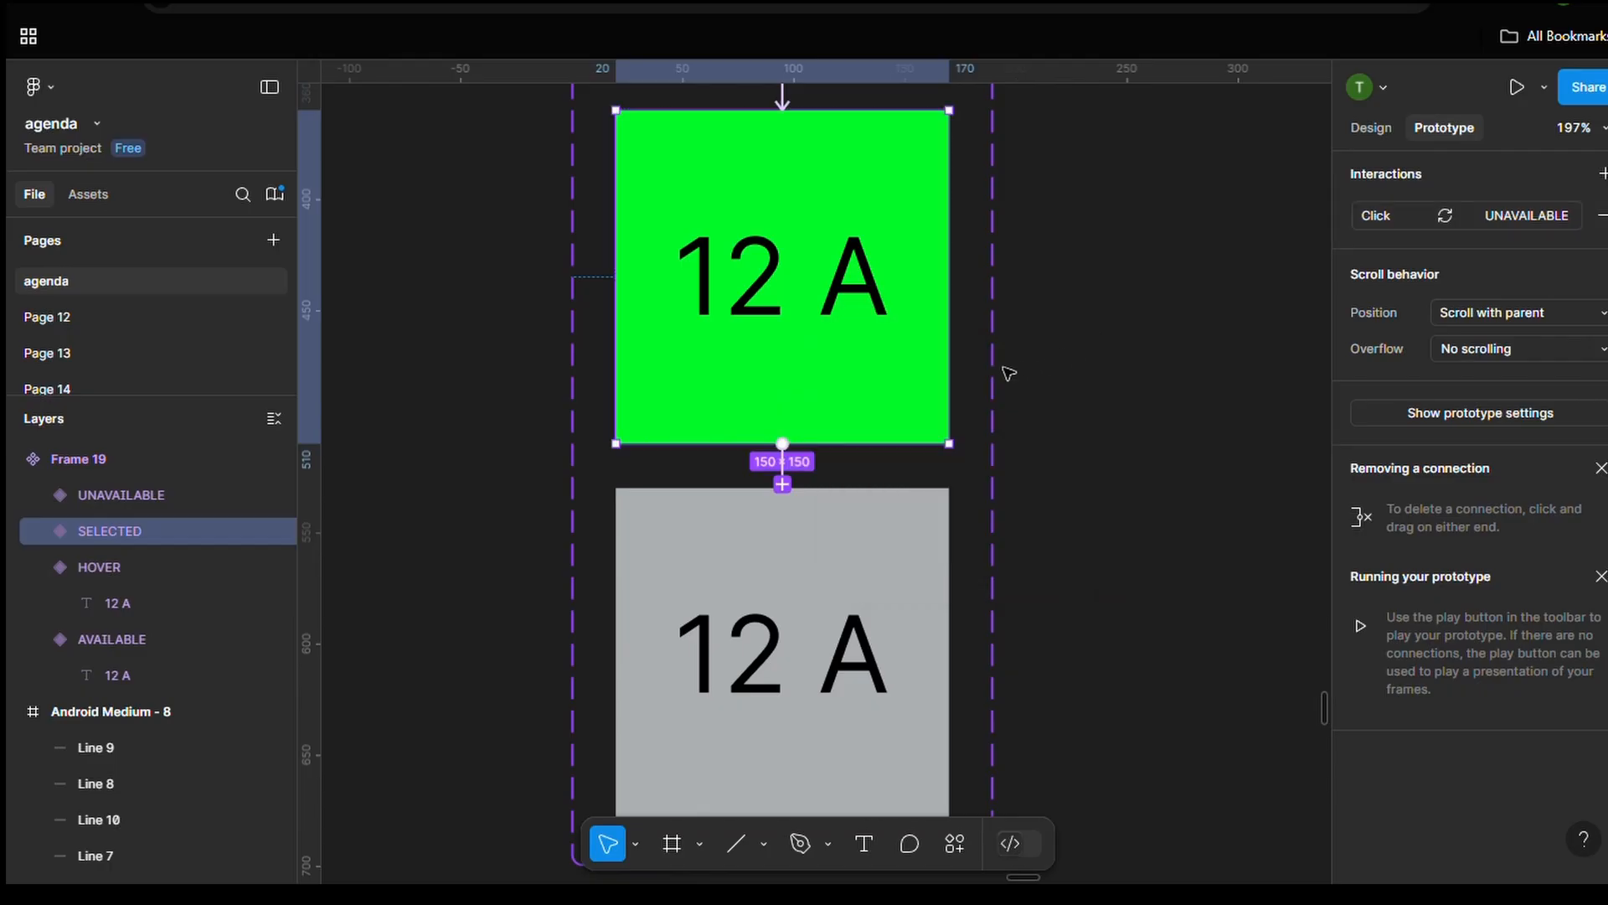
Place an instance of the Frame 19 "12 A" component near the upper right of the Android Compact - 1 frame
scroll(876, 408, down, 1)
scroll(875, 408, up, 8)
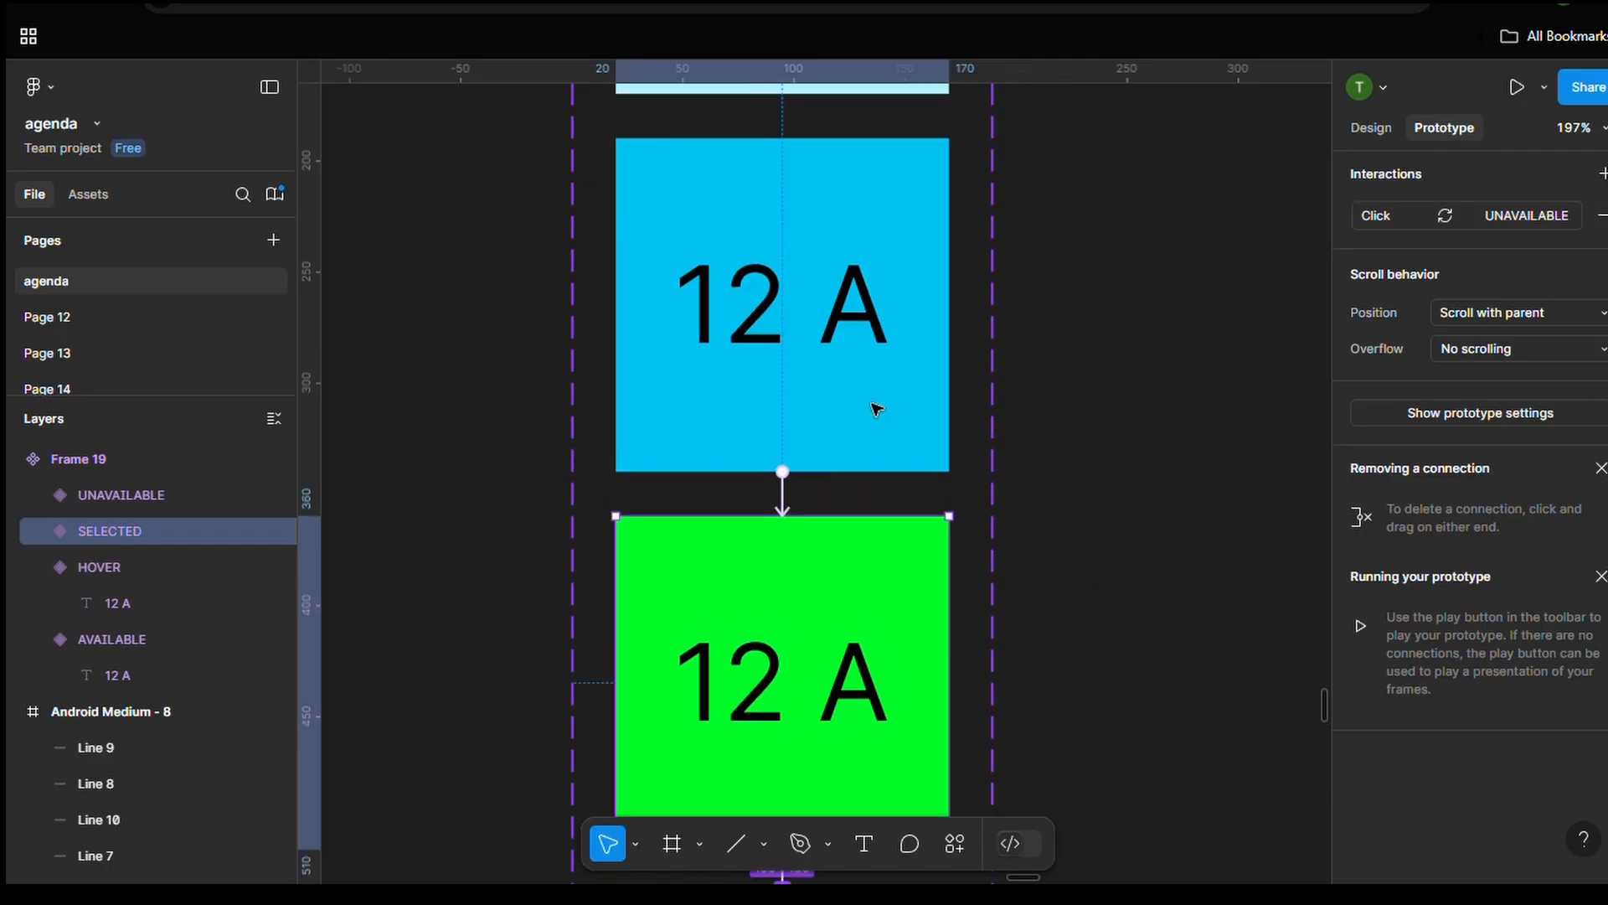
scroll(886, 410, down, 10)
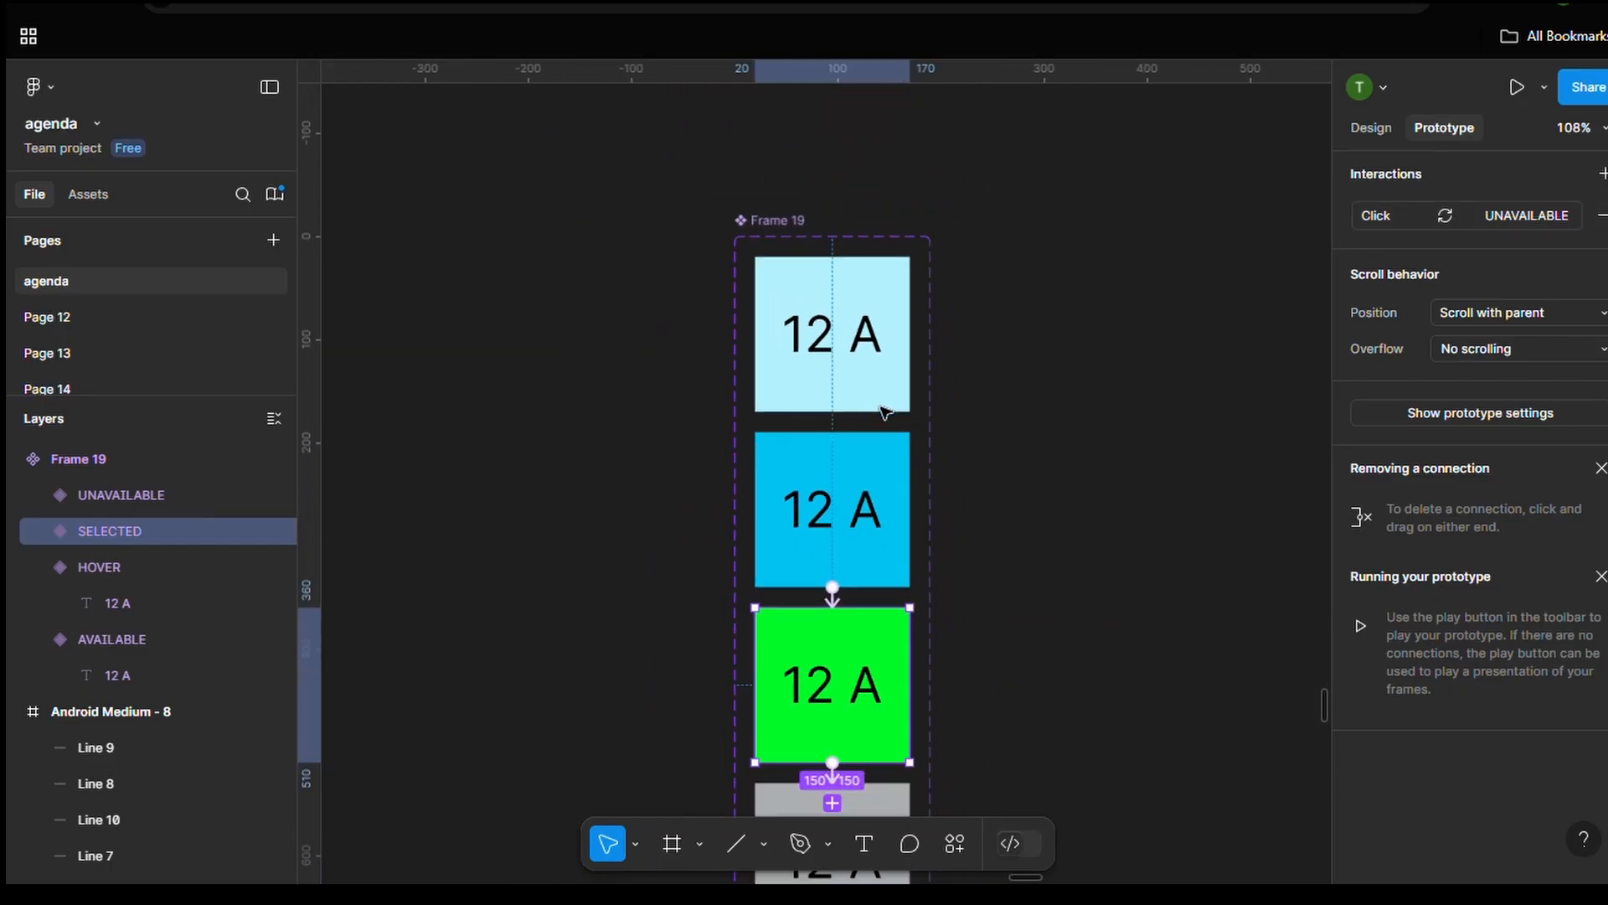
click(1037, 411)
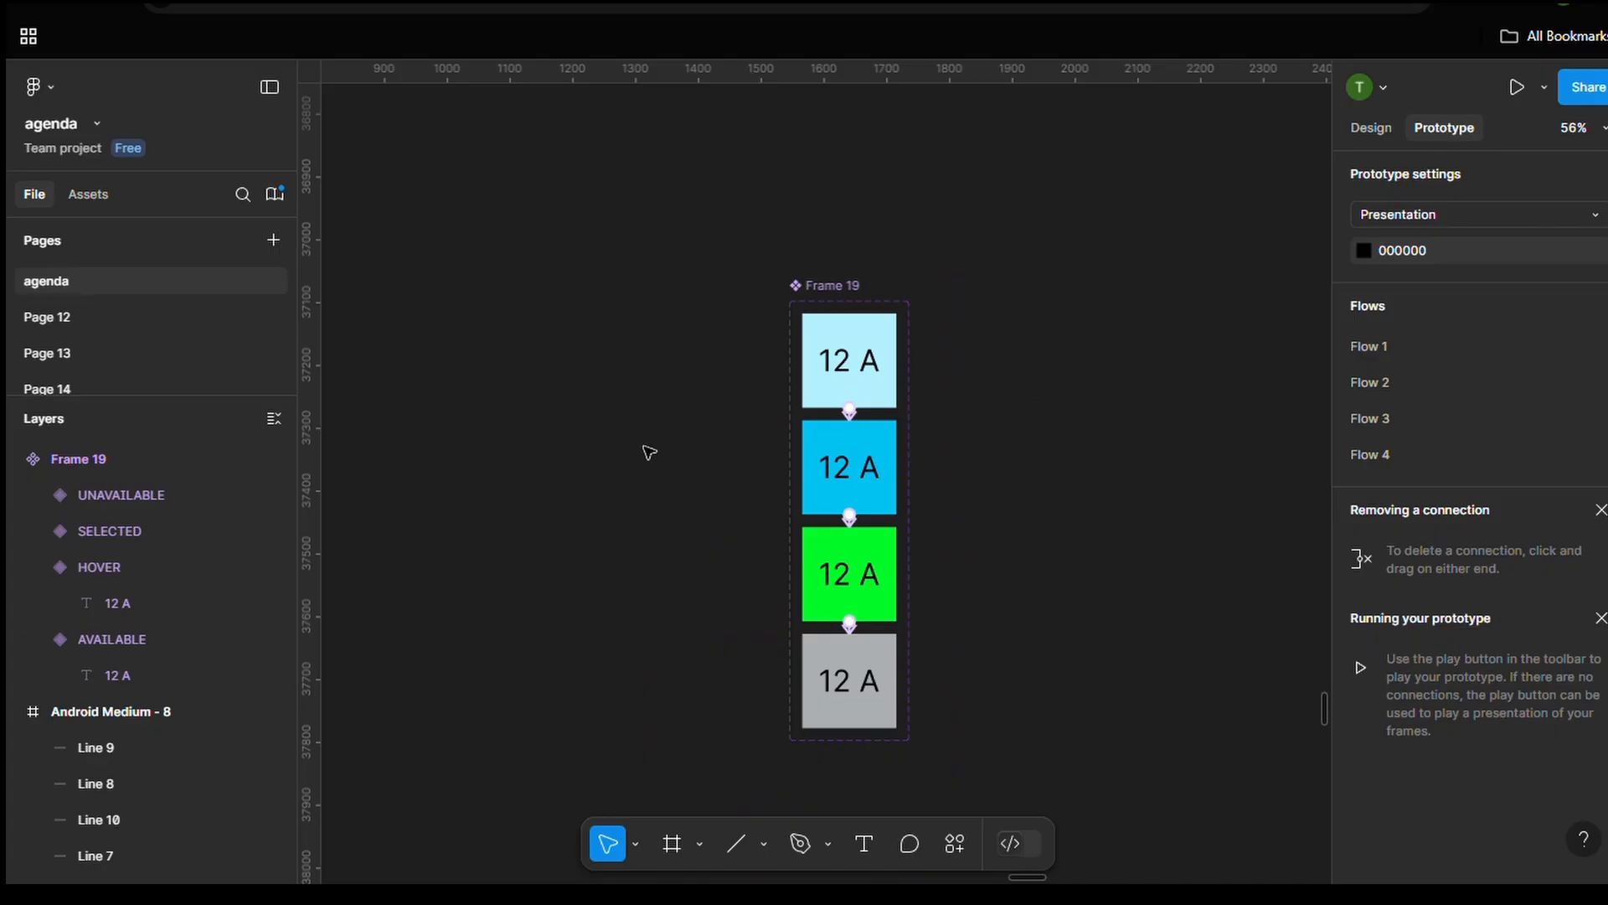
scroll(539, 426, up, 5)
scroll(538, 426, down, 8)
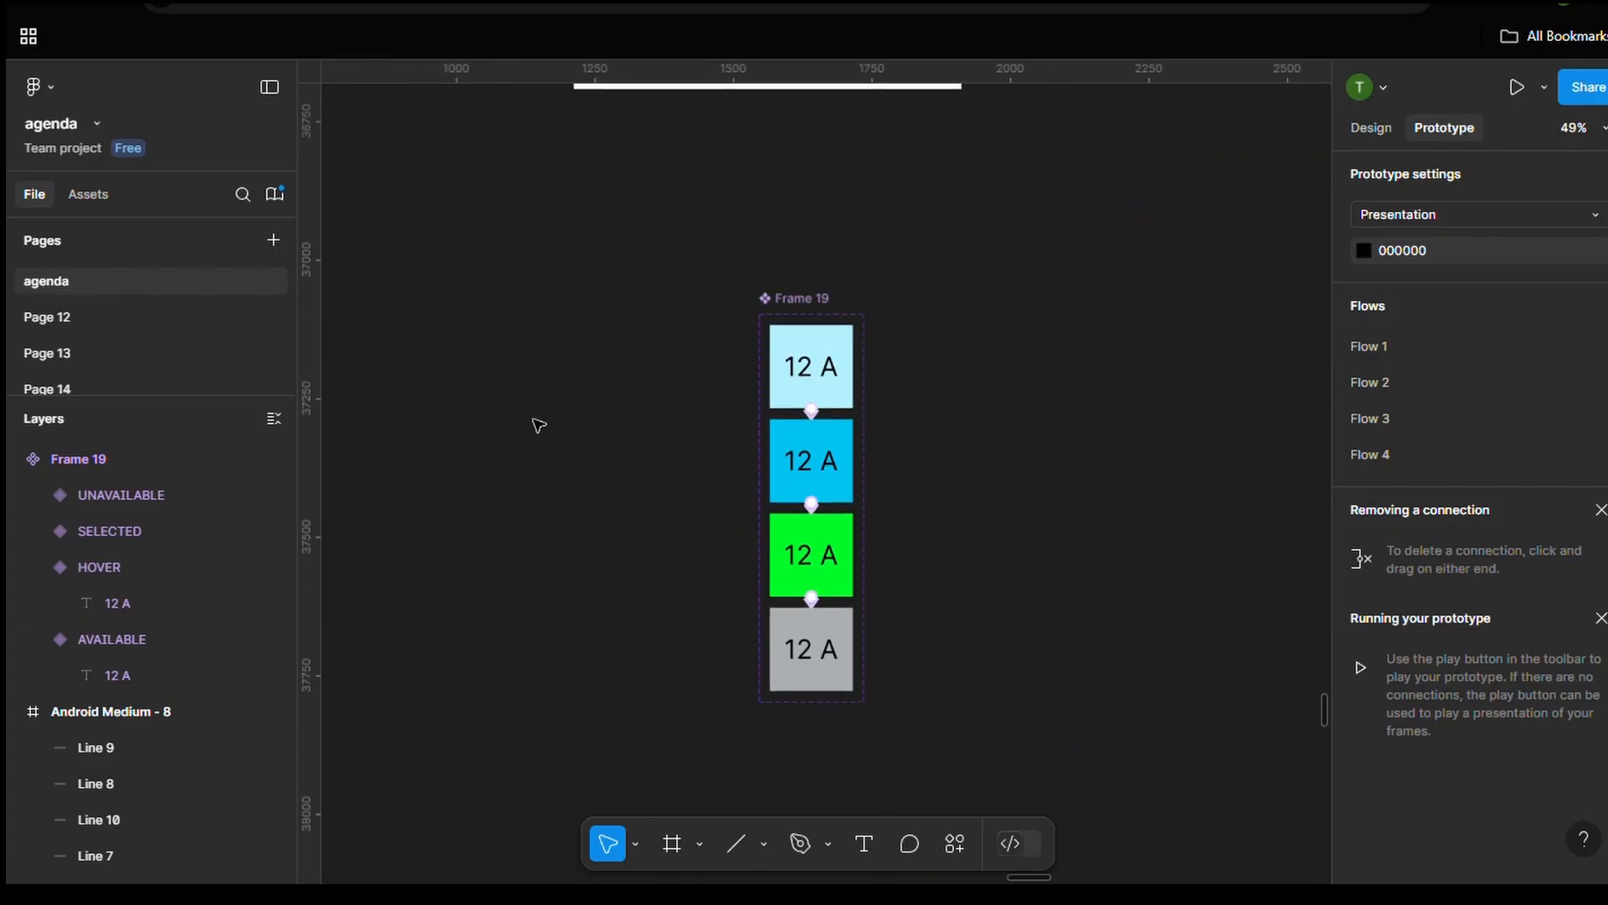
scroll(971, 490, up, 3)
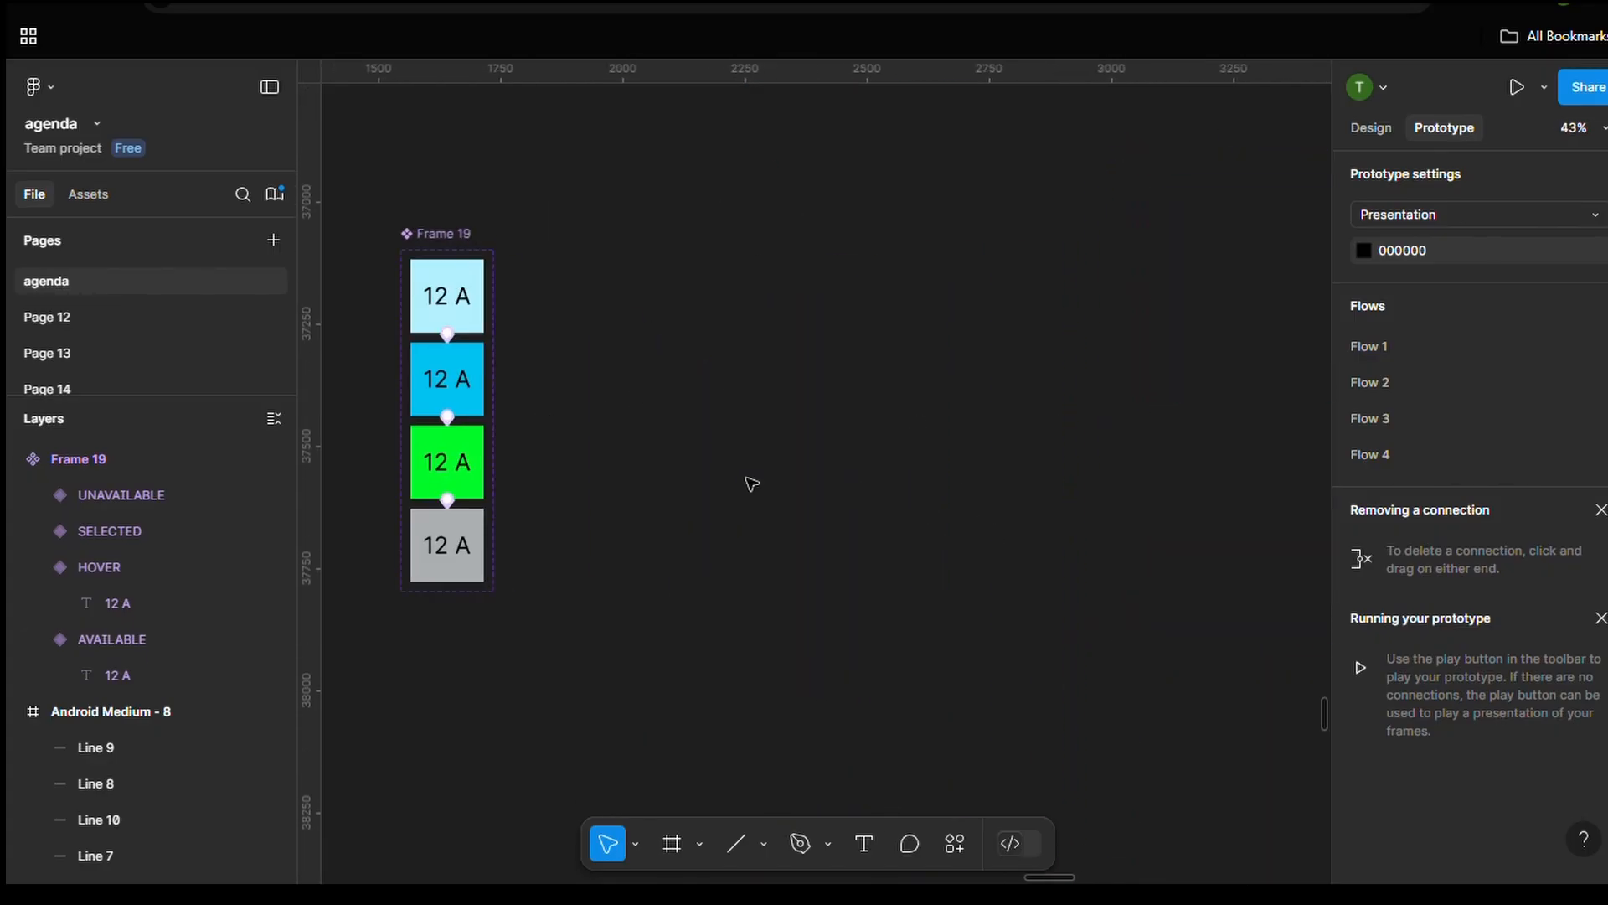
click(102, 201)
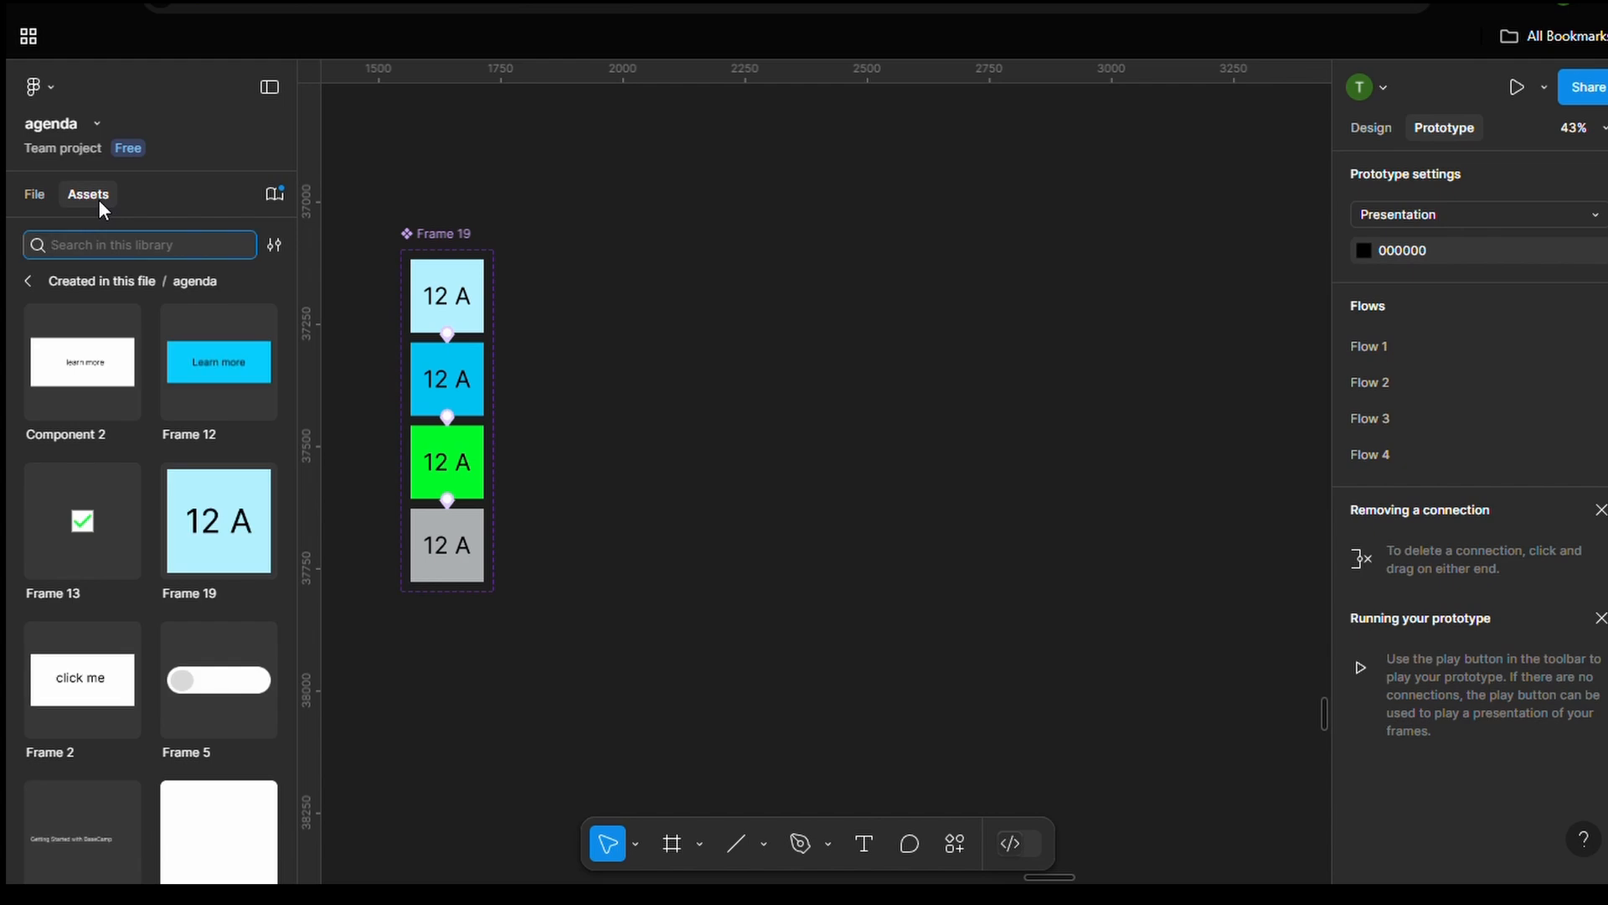
scroll(1014, 409, up, 3)
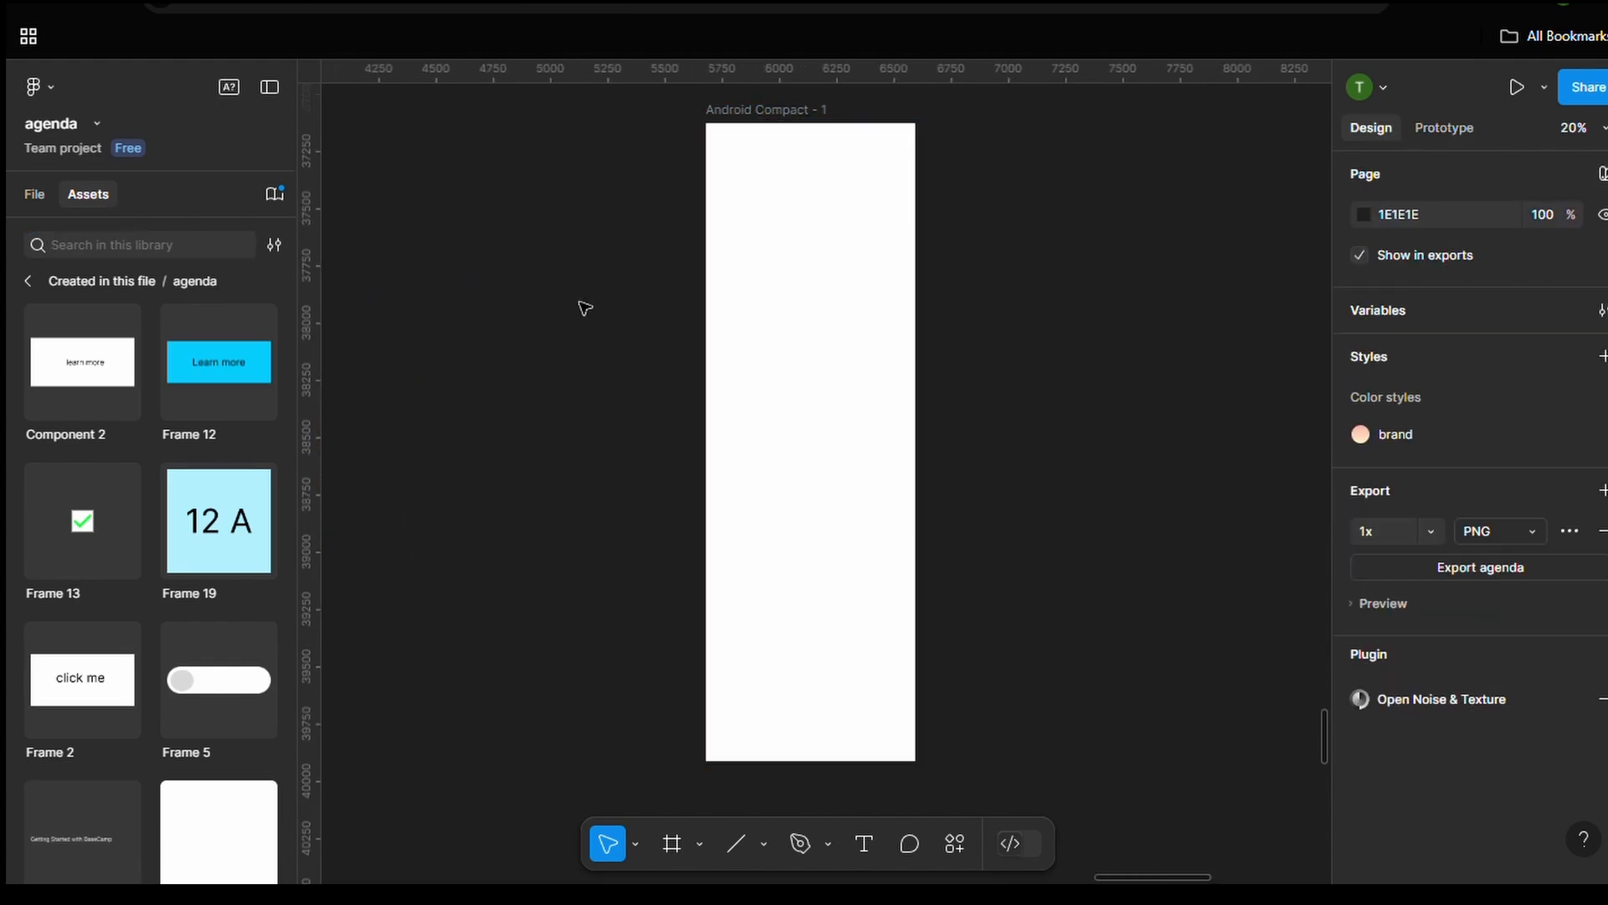
drag(219, 521, 871, 206)
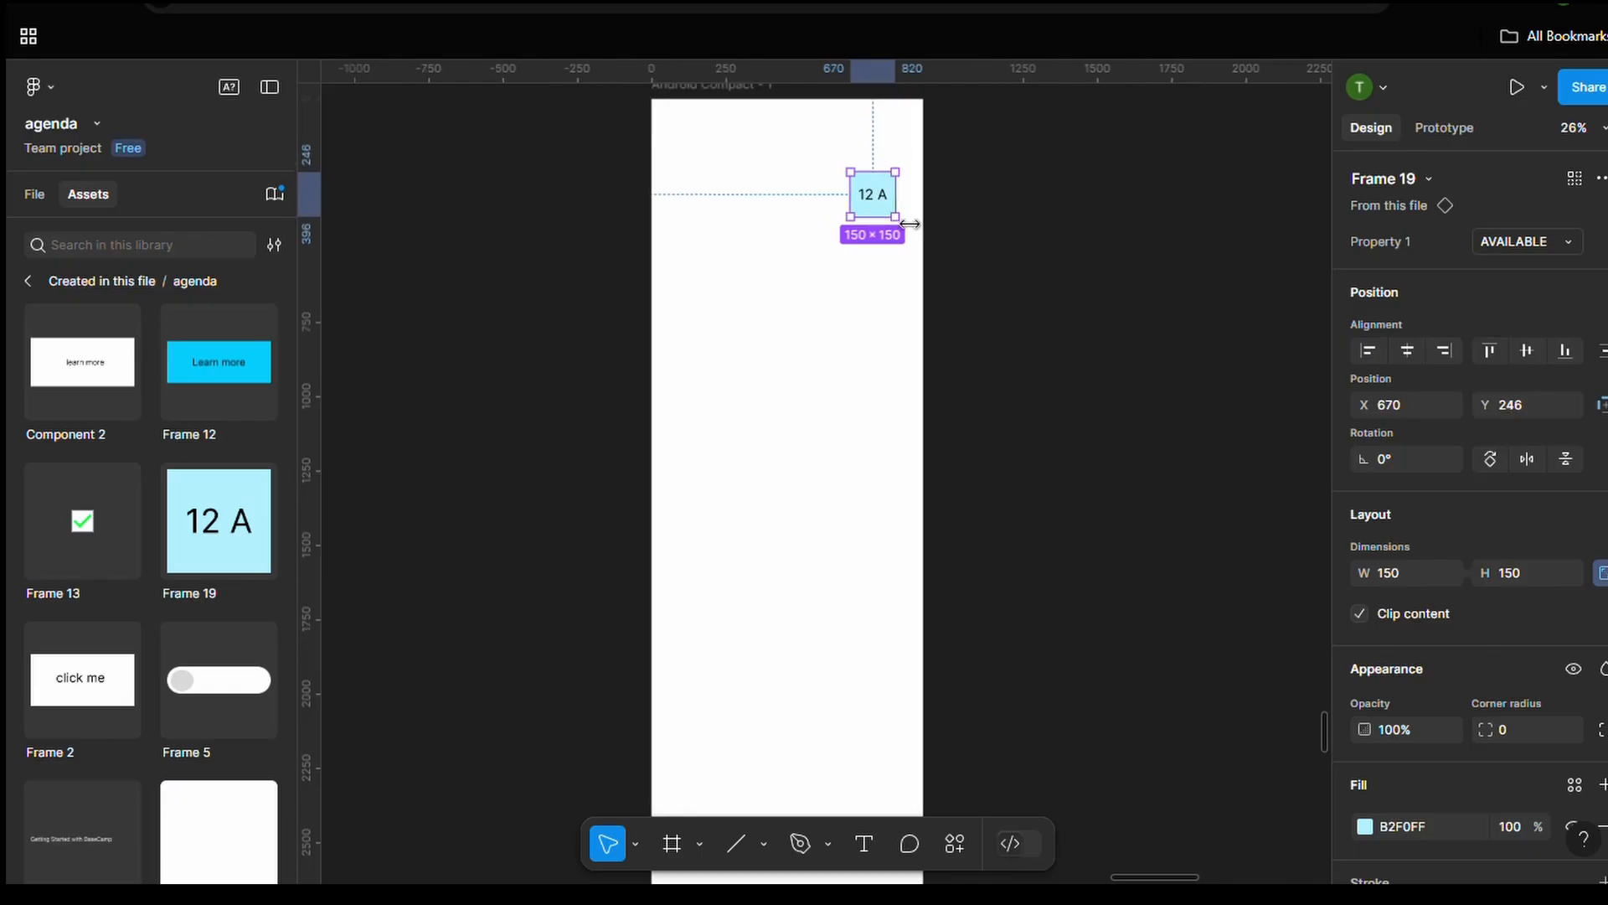
Arrange three "12 A" instances in one row, two together on the frame's right side and one on its left, separated by an aisle
drag(871, 194, 878, 206)
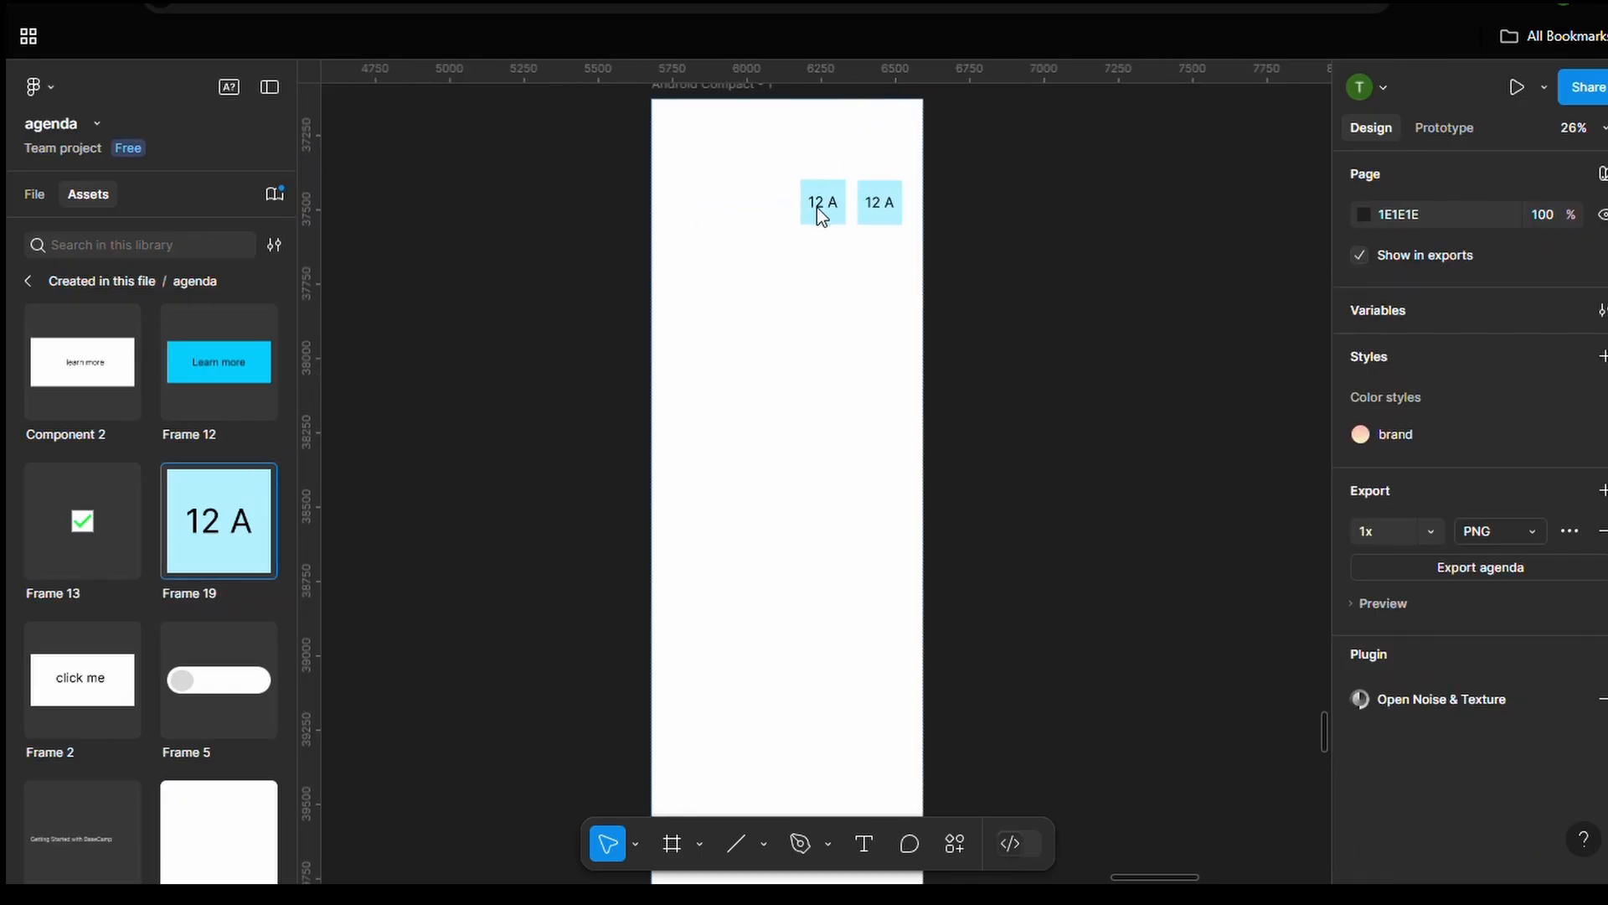
drag(878, 211, 886, 214)
click(821, 213)
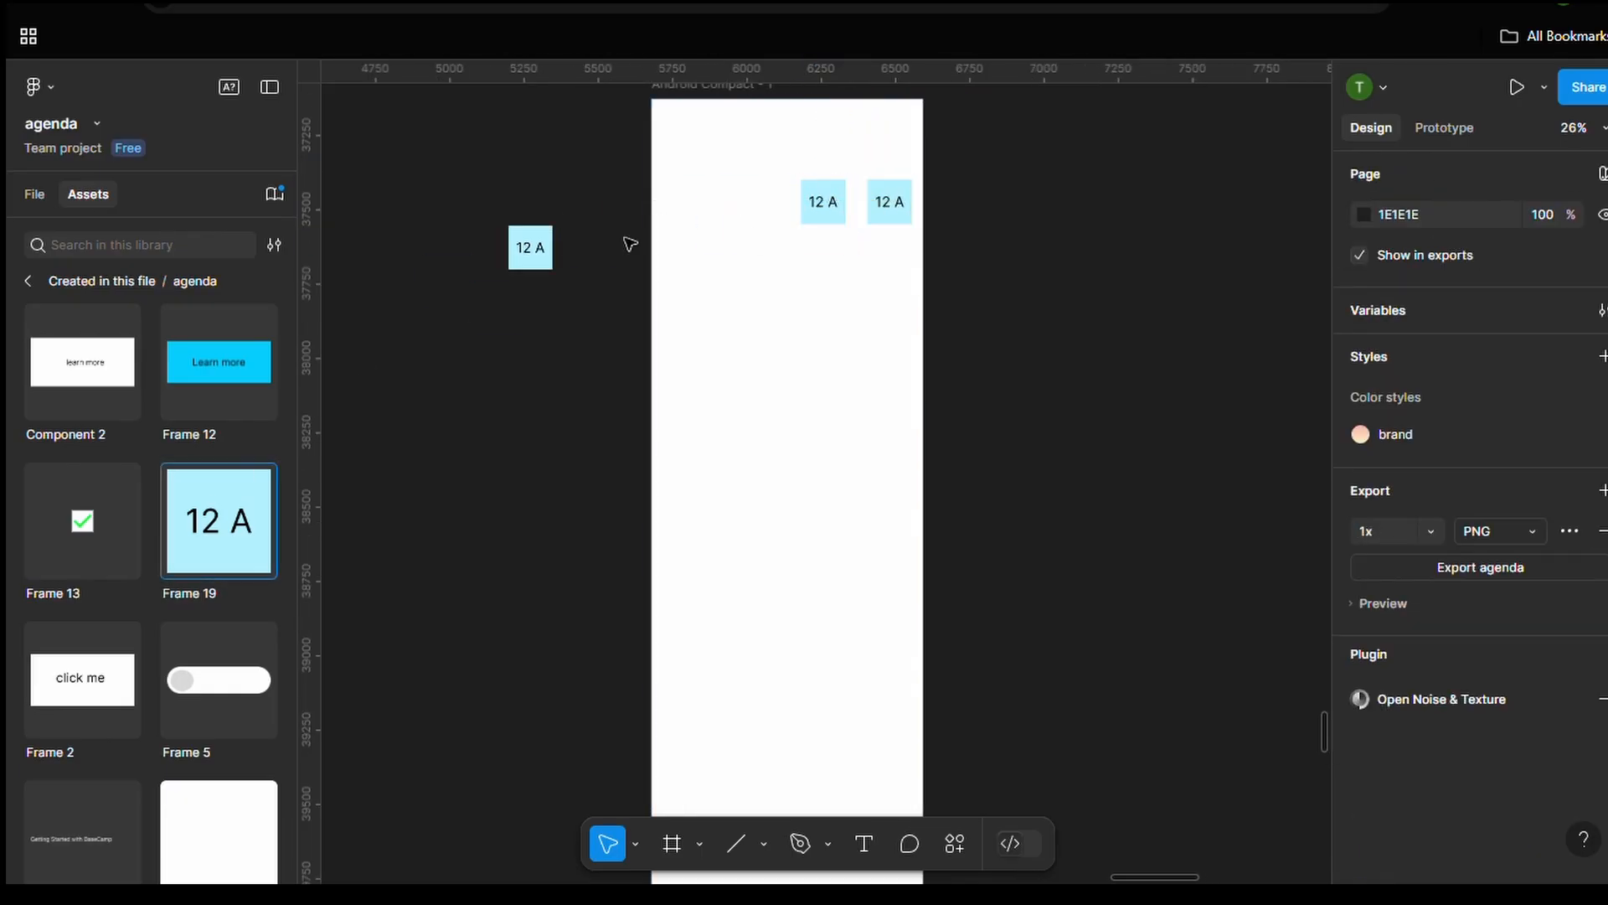
drag(536, 248, 719, 211)
Duplicate the whole row of three "12 A" instances directly below the first row
shift+click(830, 222)
shift+click(890, 225)
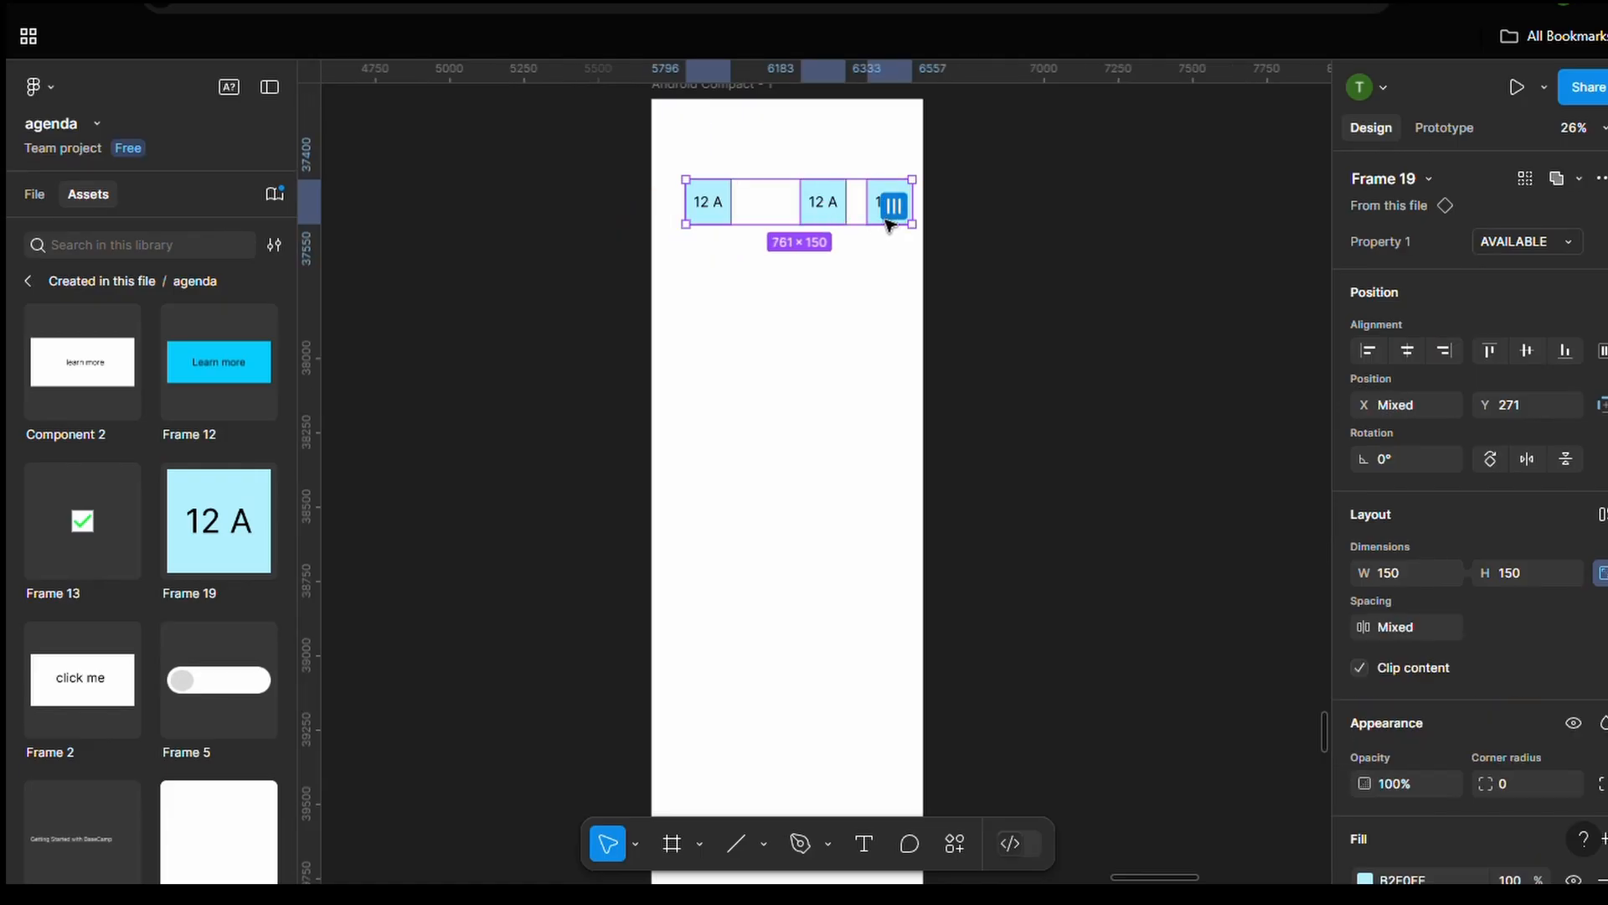
alt+drag(894, 220, 897, 287)
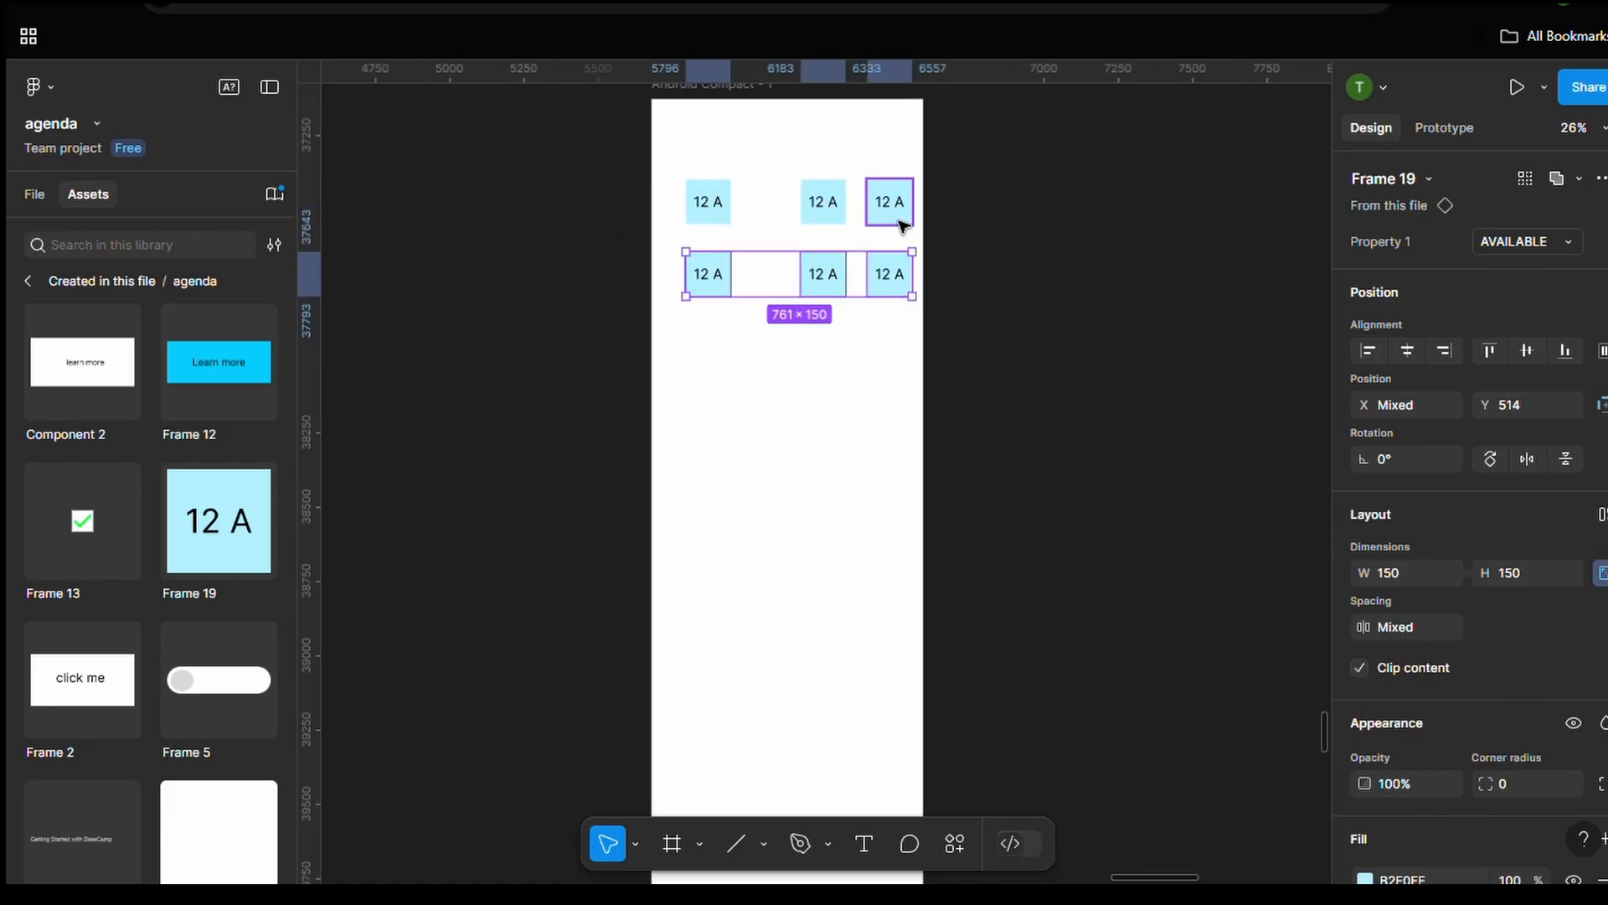
Duplicate the two seat rows down the frame in pairs until there are eight rows of three
key(ctrl+a)
drag(758, 236, 779, 413)
scroll(774, 385, down, 1)
alt+drag(766, 354, 767, 505)
scroll(761, 419, down, 3)
scroll(761, 385, up, 1)
alt+drag(770, 332, 768, 475)
scroll(766, 476, up, 6)
scroll(765, 476, down, 2)
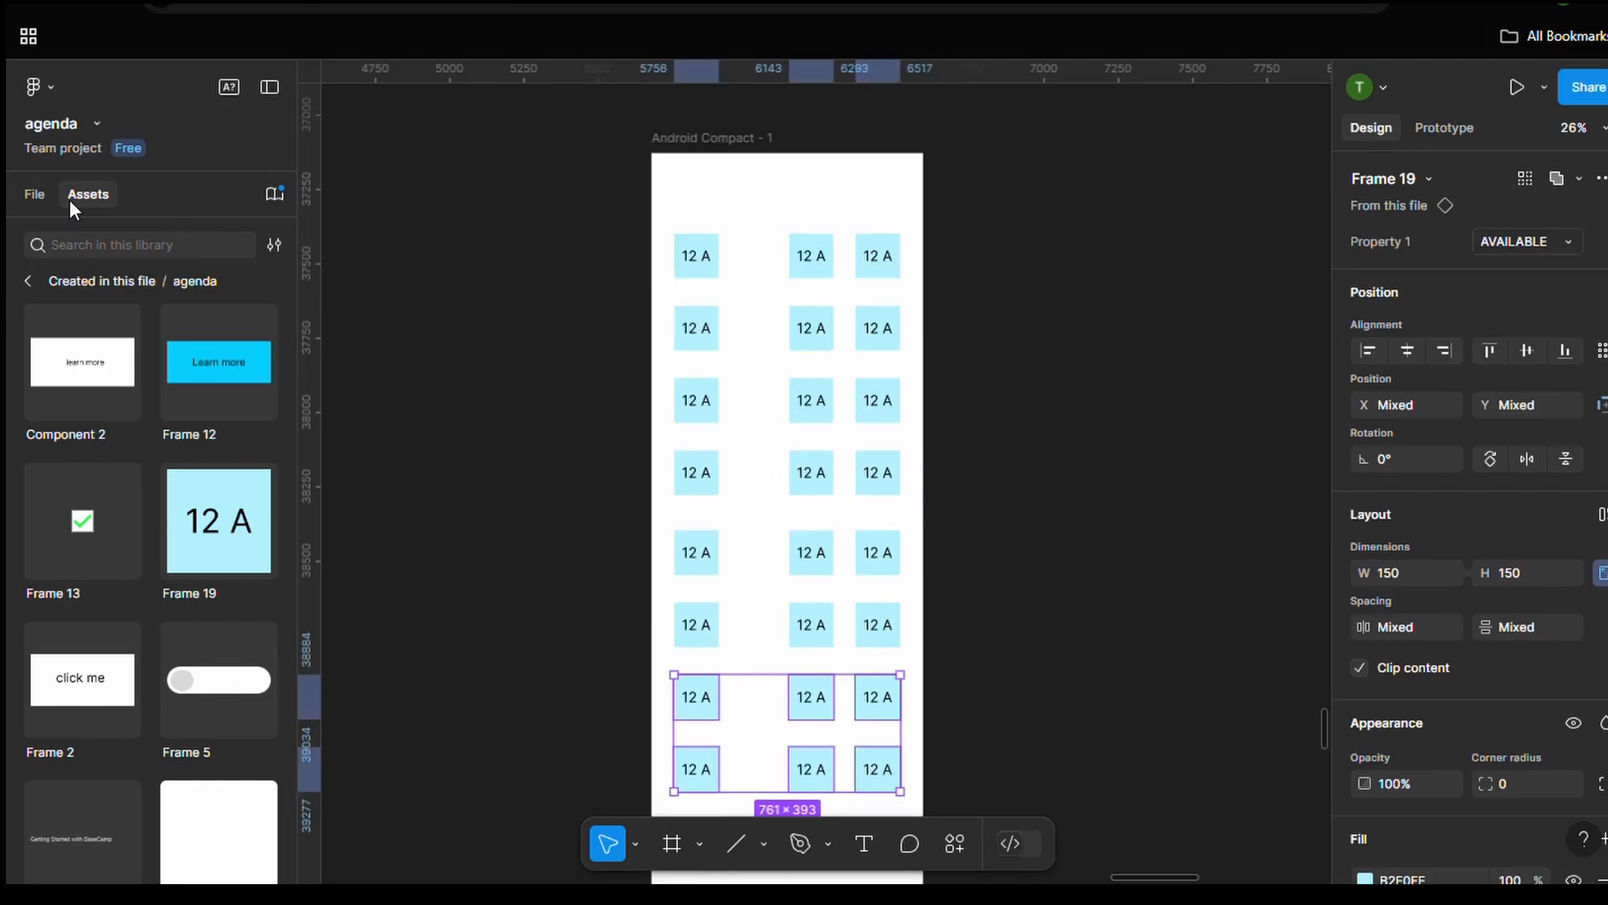
Return to the file's layer list, collapse the layers and select the Android Compact - 1 frame
click(39, 196)
click(274, 419)
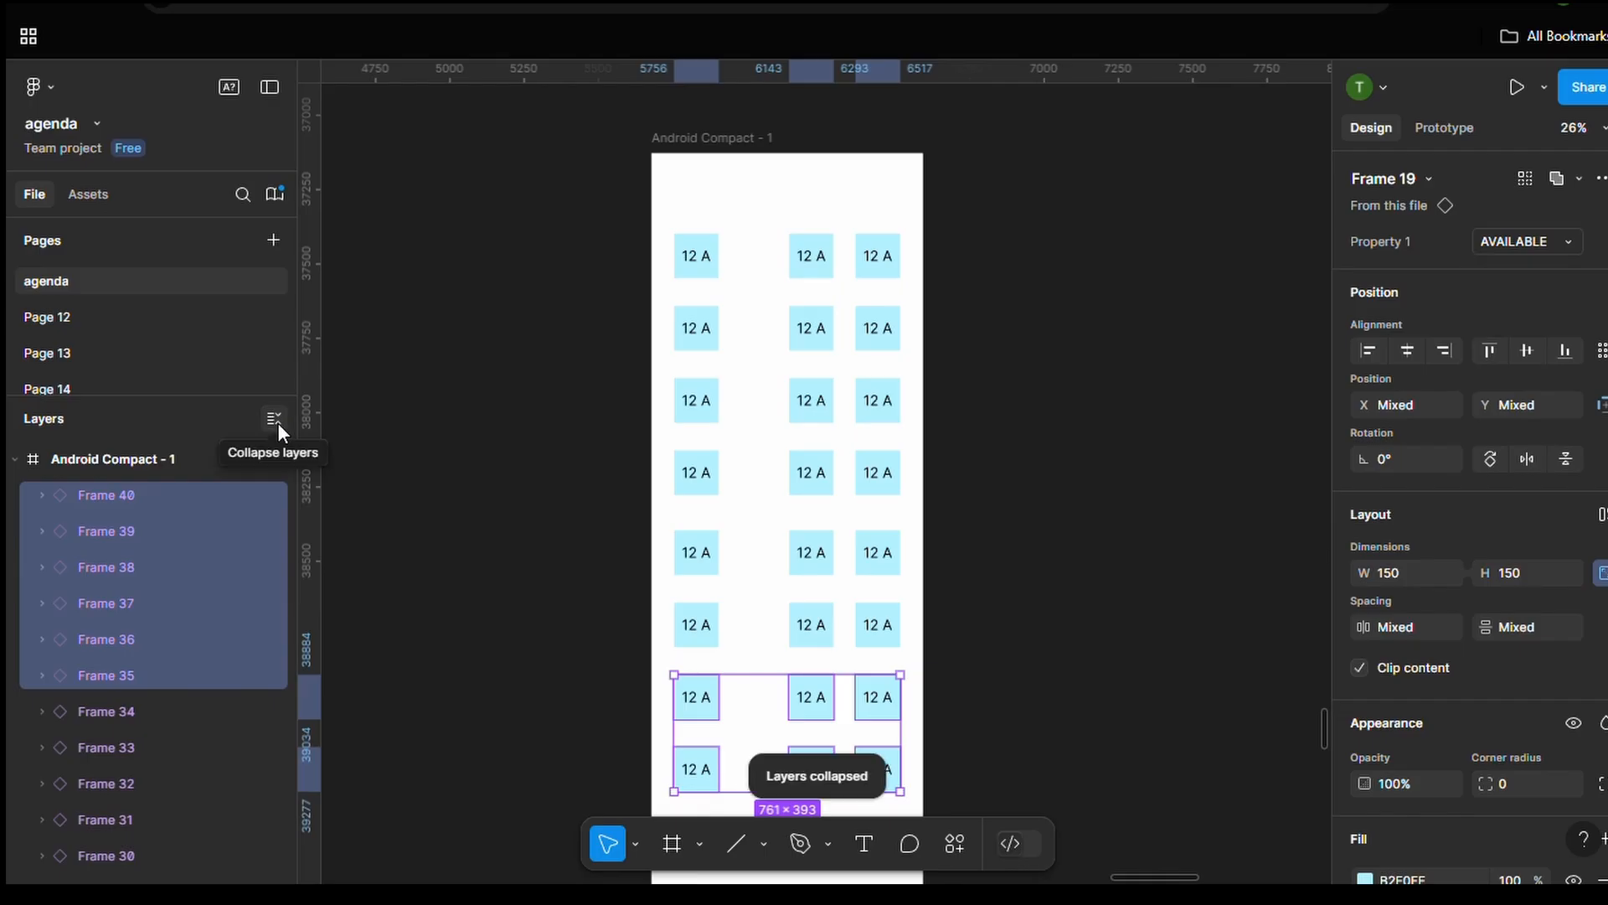
click(88, 498)
click(98, 462)
Change the middle seat's label in the first row to "12 B"
double_click(877, 266)
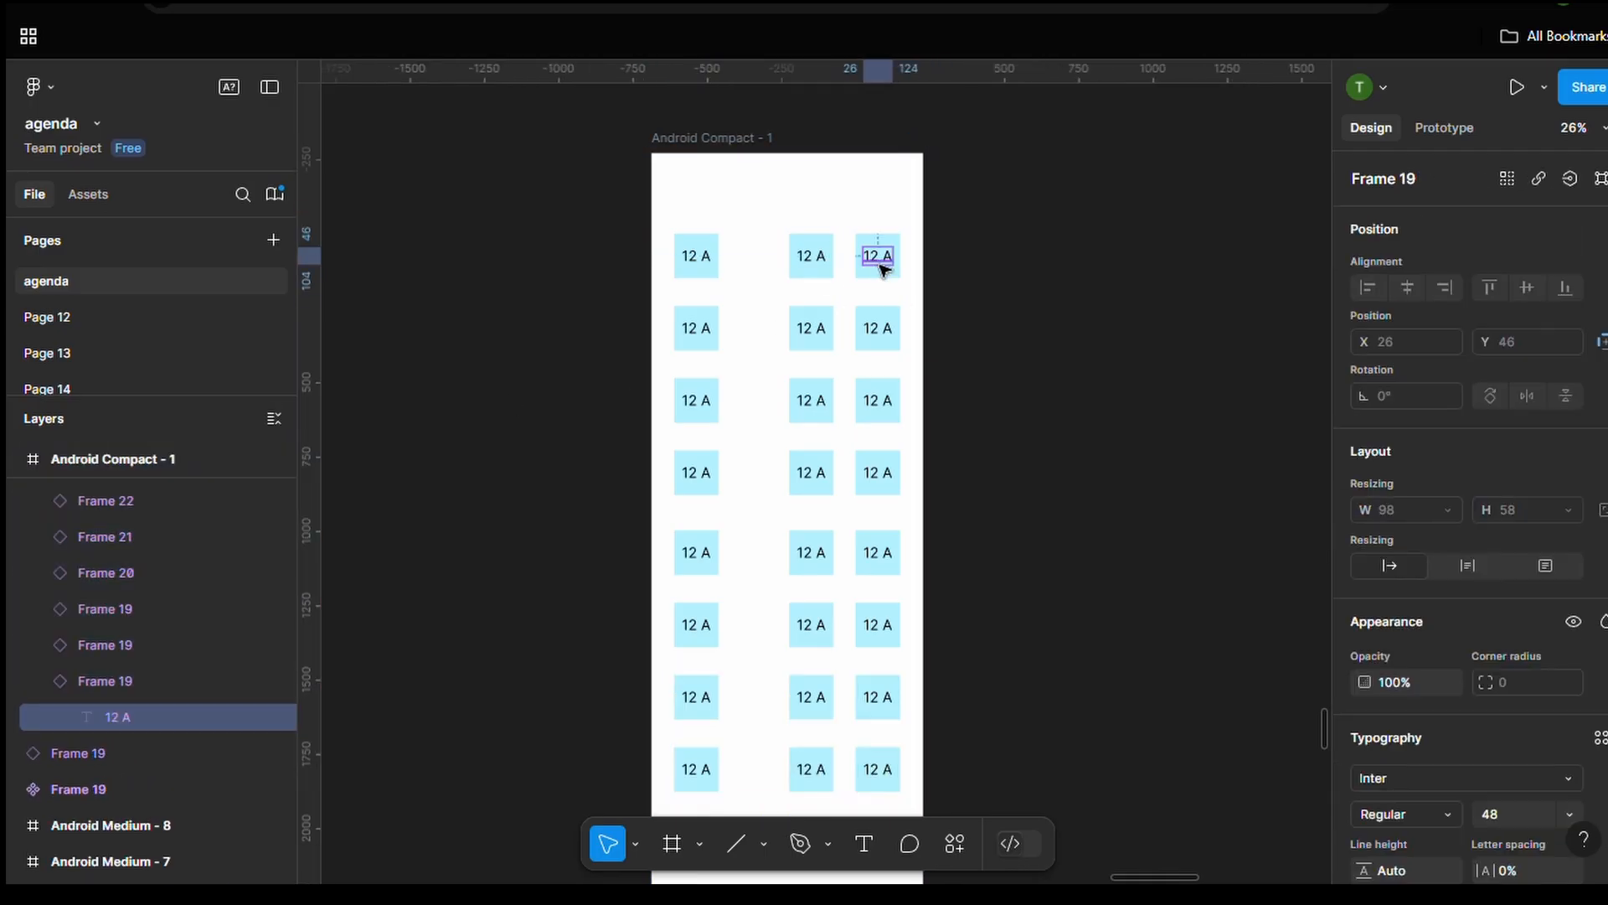
double_click(887, 267)
double_click(819, 258)
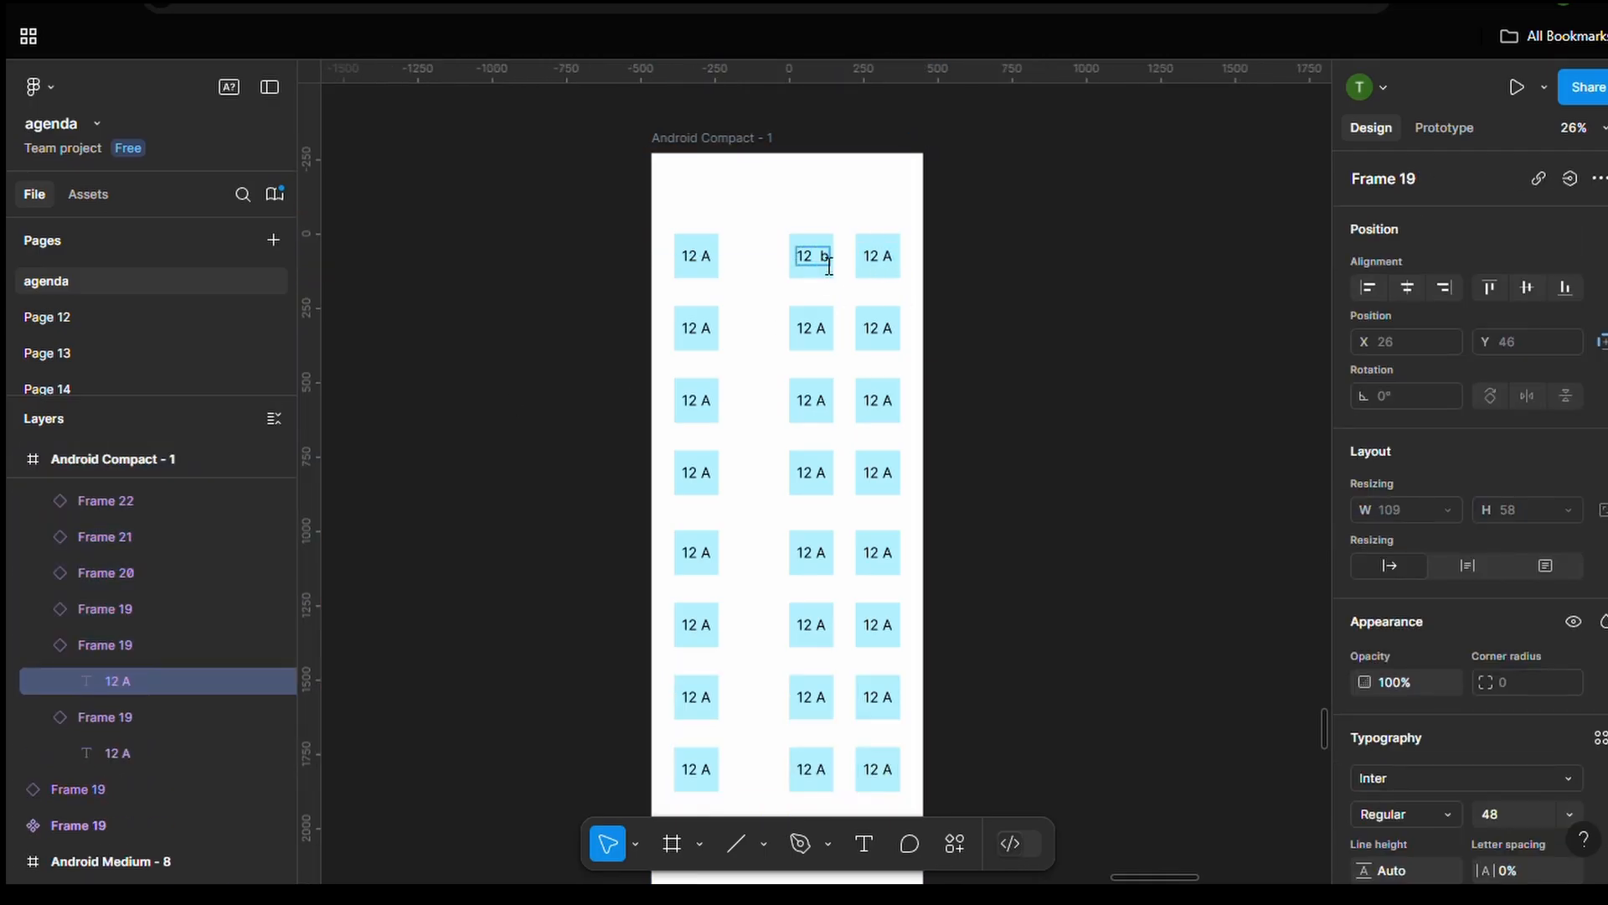
key(BackSpace)
text(B)
click(707, 204)
Set the right seat in the second row to UNAVAILABLE and the middle seat in the fourth row to SELECTED
click(877, 328)
click(1545, 235)
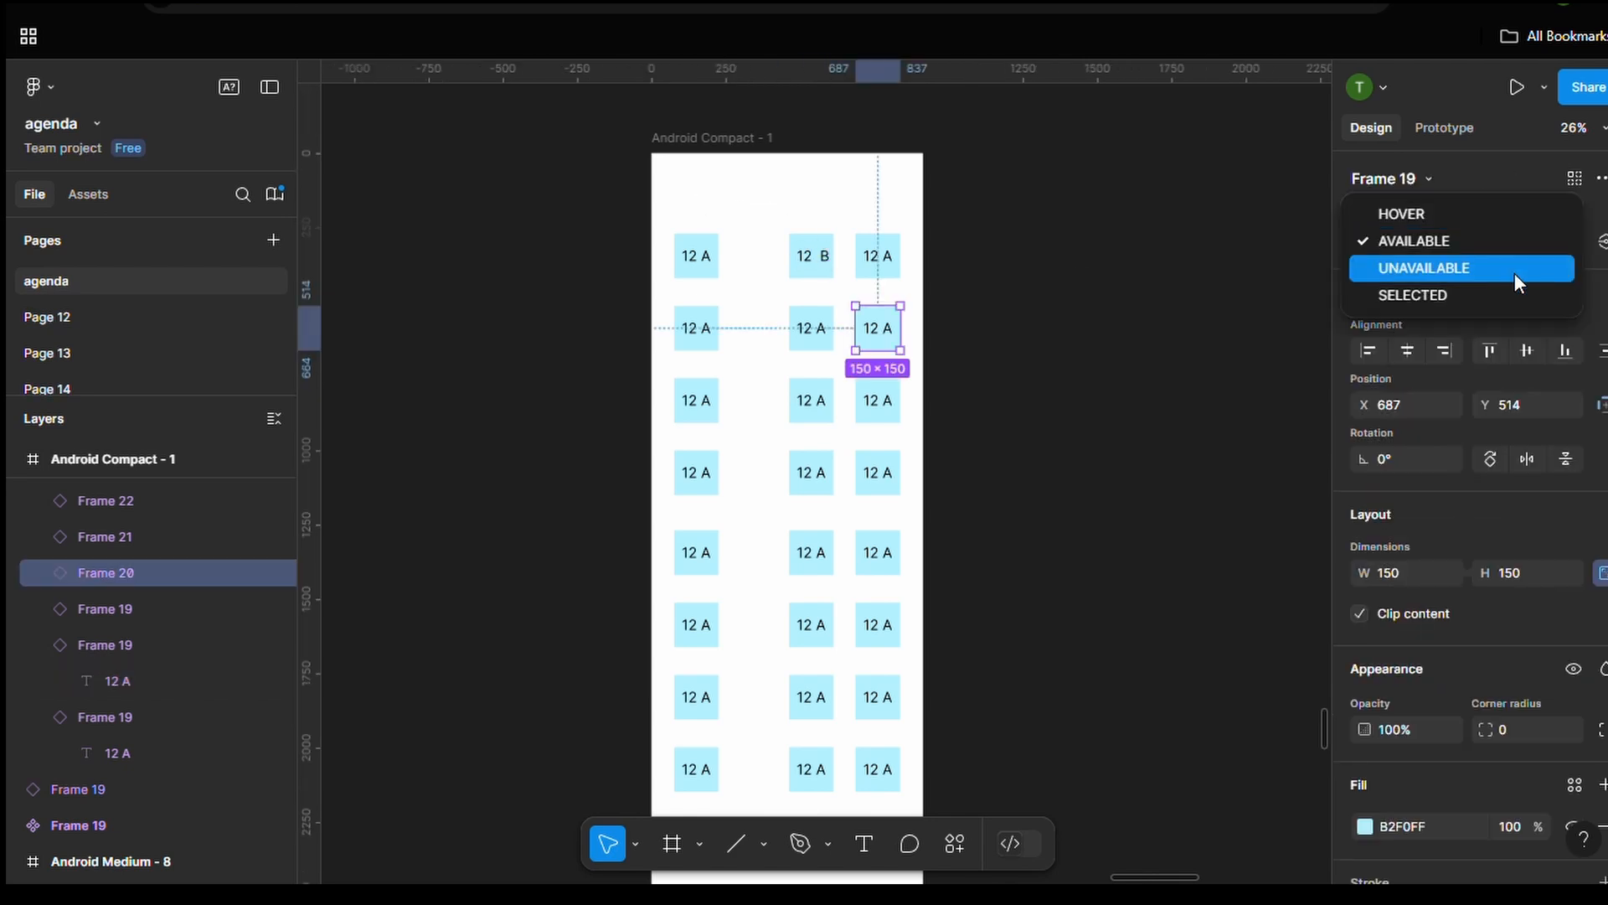
click(1514, 273)
click(811, 472)
click(1524, 239)
click(1526, 300)
Set the left seat in the fifth row to the UNAVAILABLE variant after trying HOVER on it
scroll(695, 519, down, 1)
click(693, 516)
click(1499, 237)
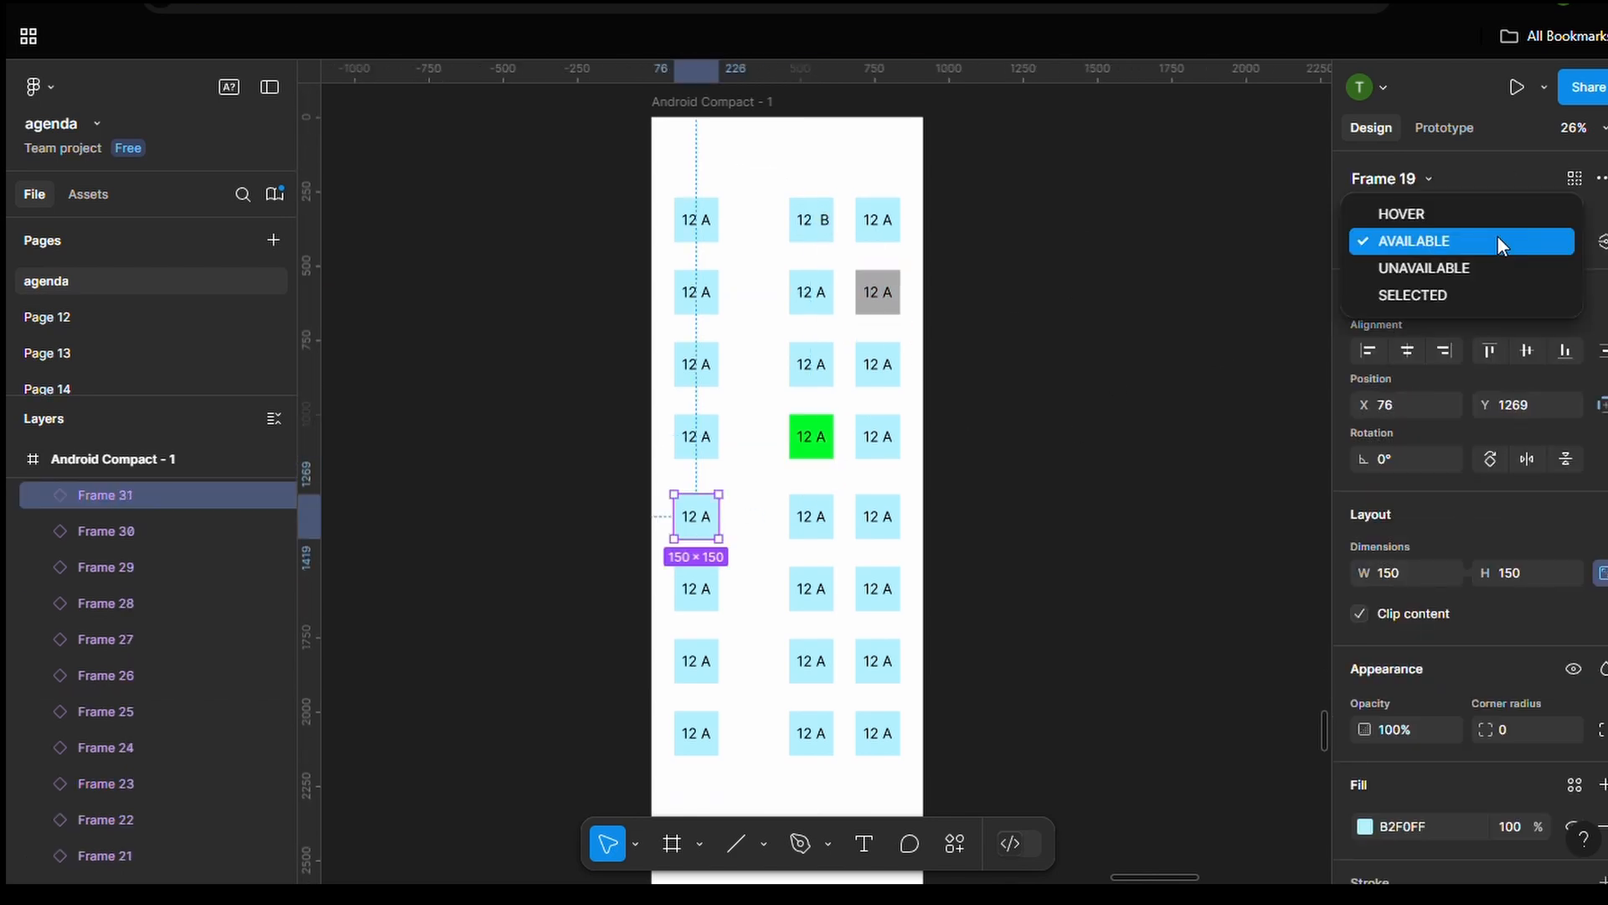
click(1424, 215)
click(1520, 241)
click(1432, 293)
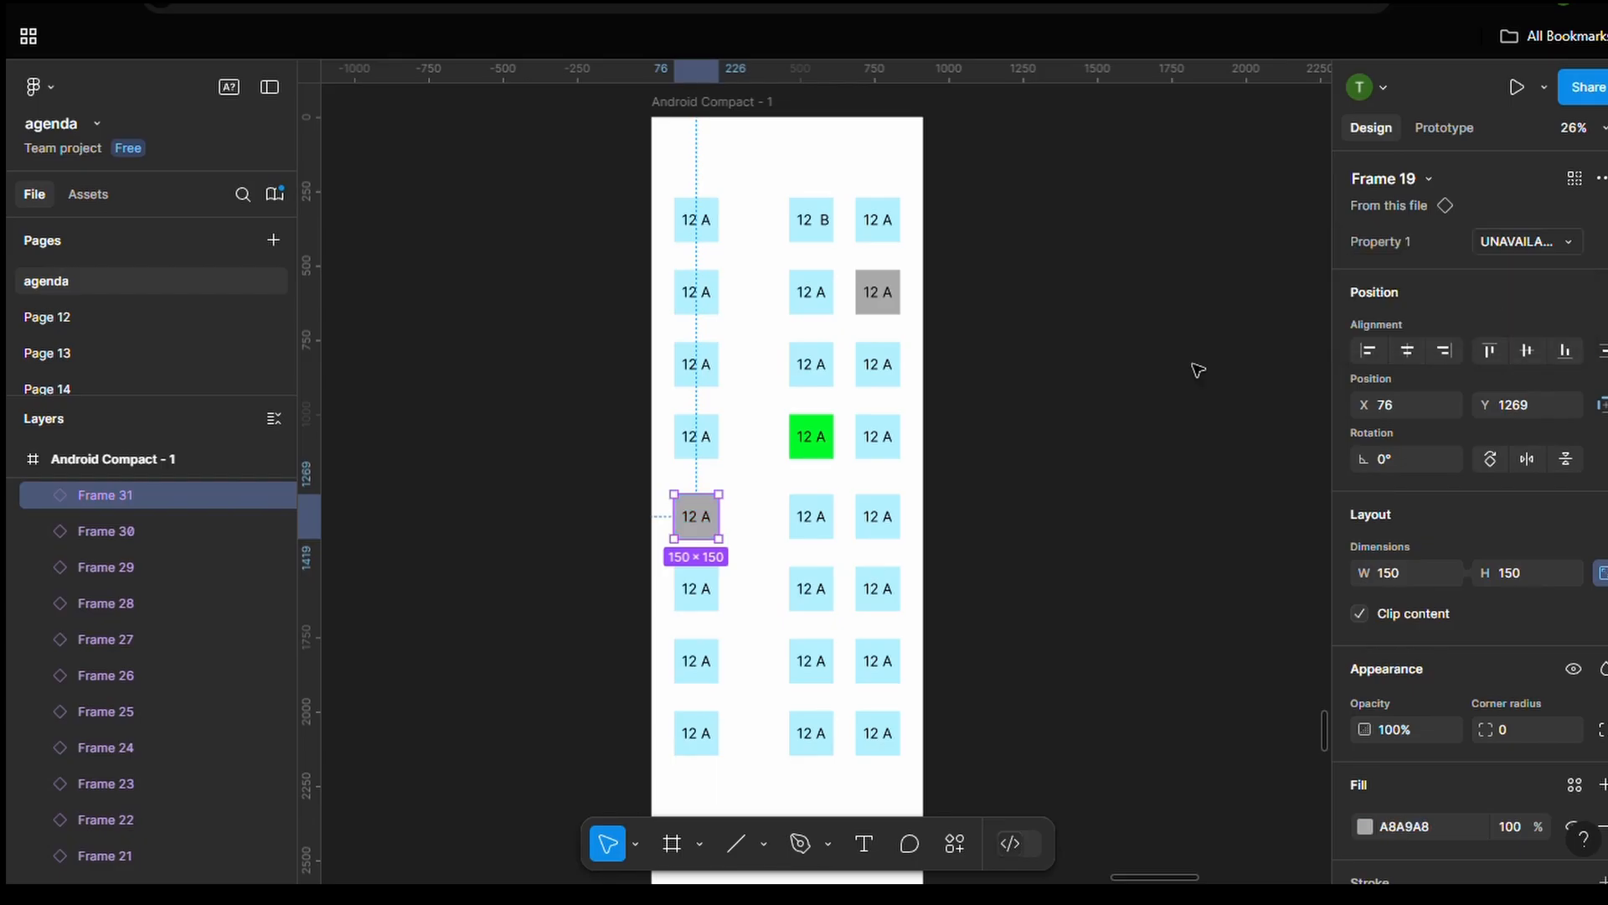
Set the right seat in the last row to UNAVAILABLE and the left seat in the seventh row to SELECTED
click(877, 733)
click(1524, 241)
click(1474, 268)
click(696, 660)
click(1517, 240)
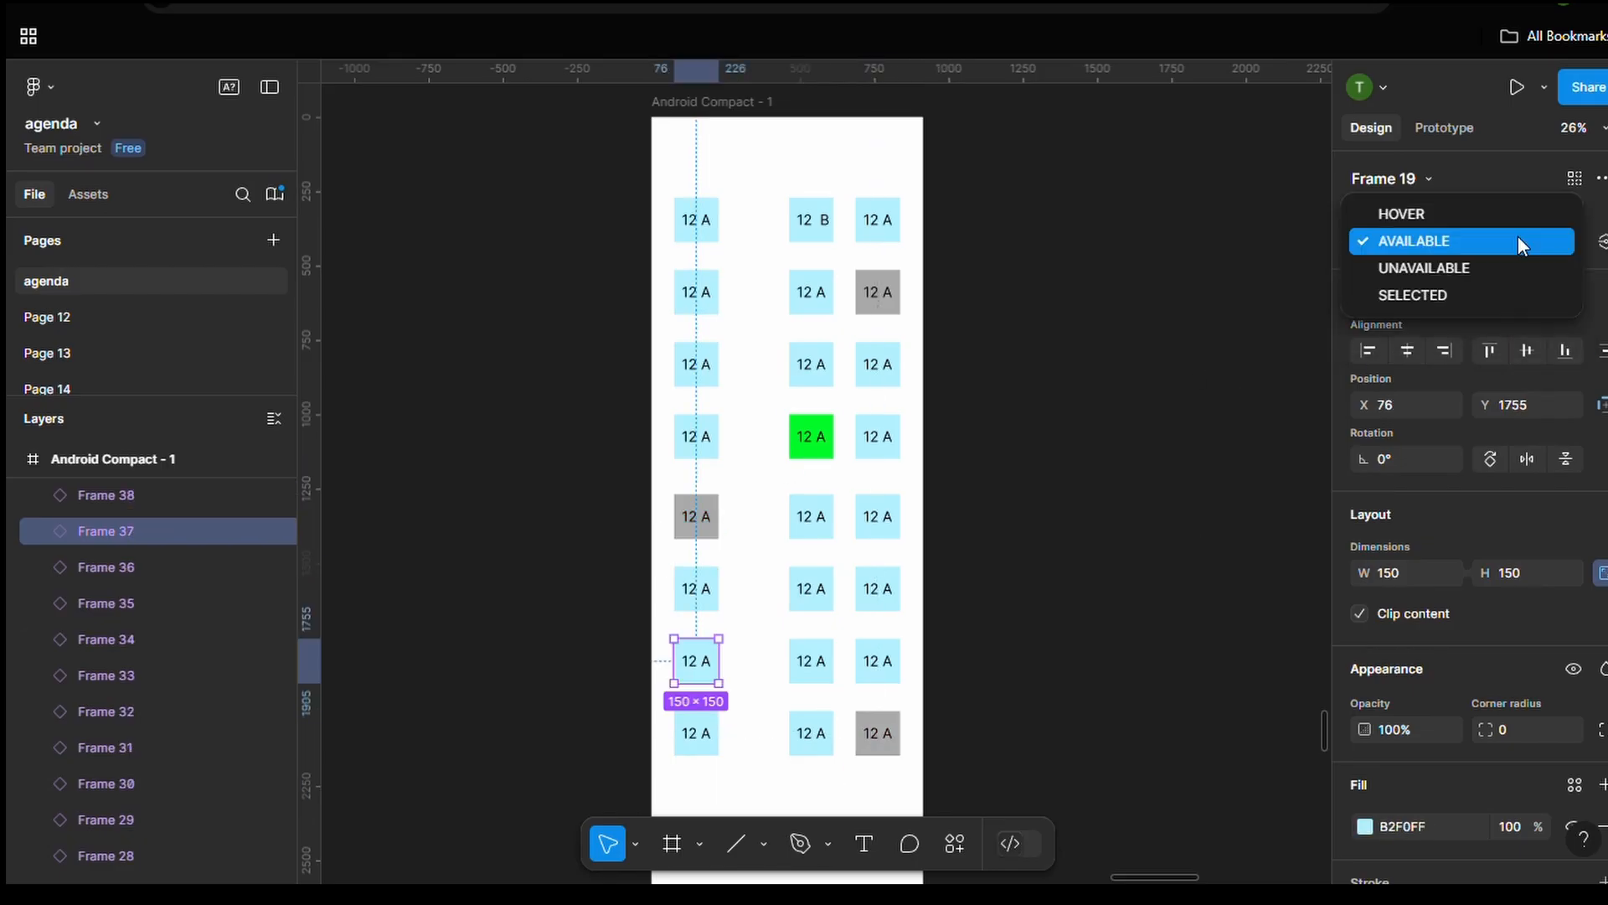
click(1413, 295)
Run the prototype of the Android Compact - 1 frame to test the seats' hover behaviour
click(1073, 359)
click(758, 126)
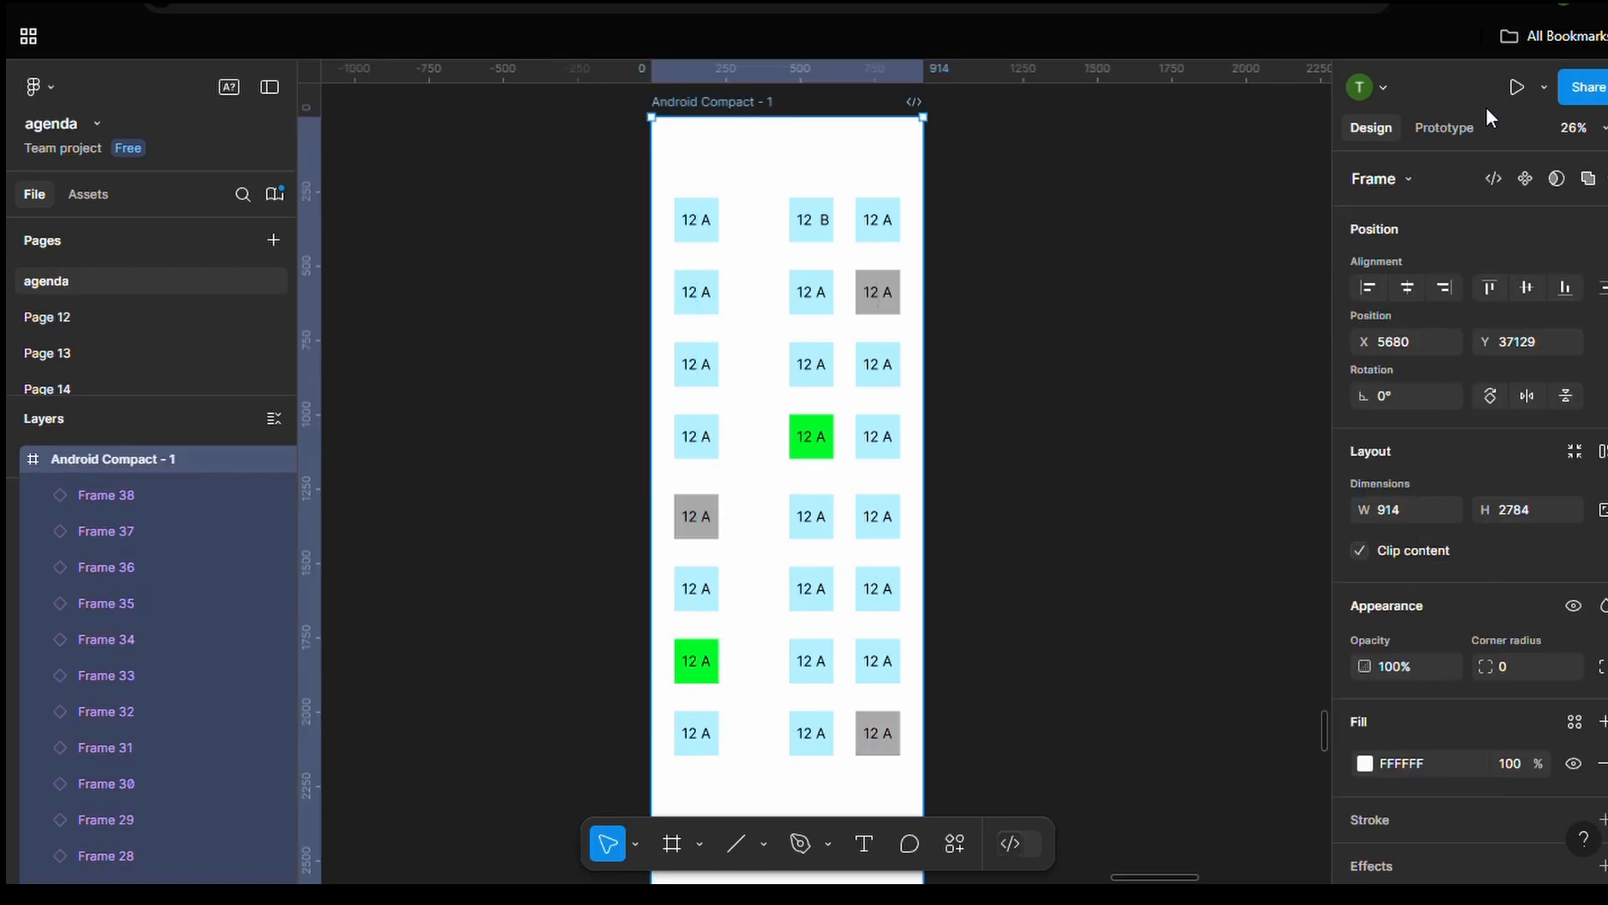
click(1516, 87)
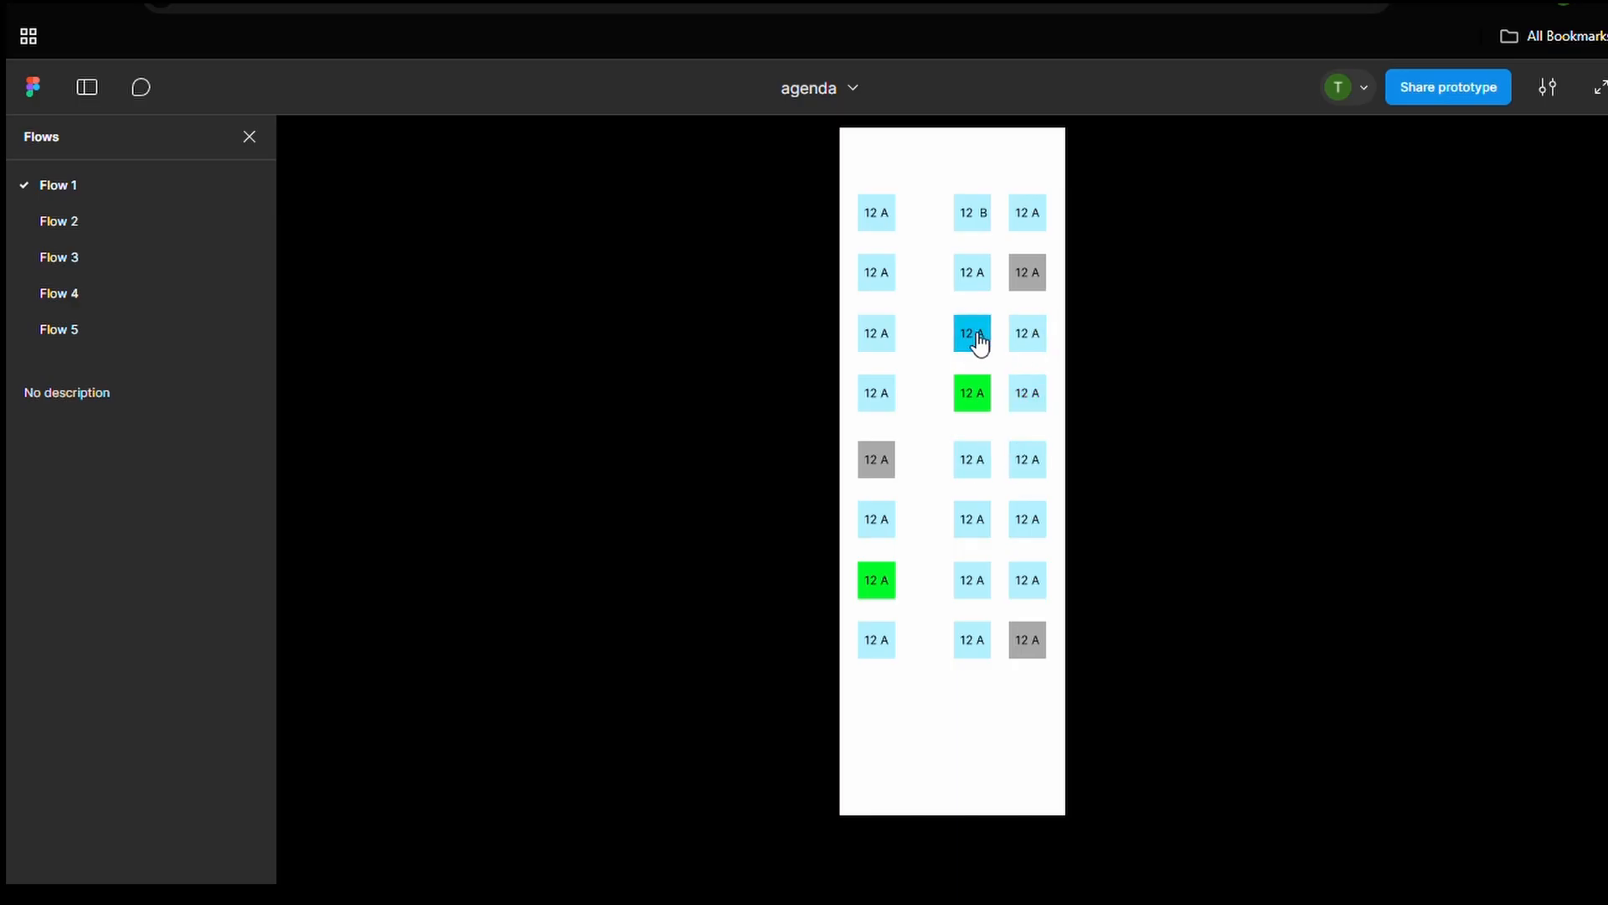
Select several available seats in the running prototype to test the seat map's selected state
click(993, 525)
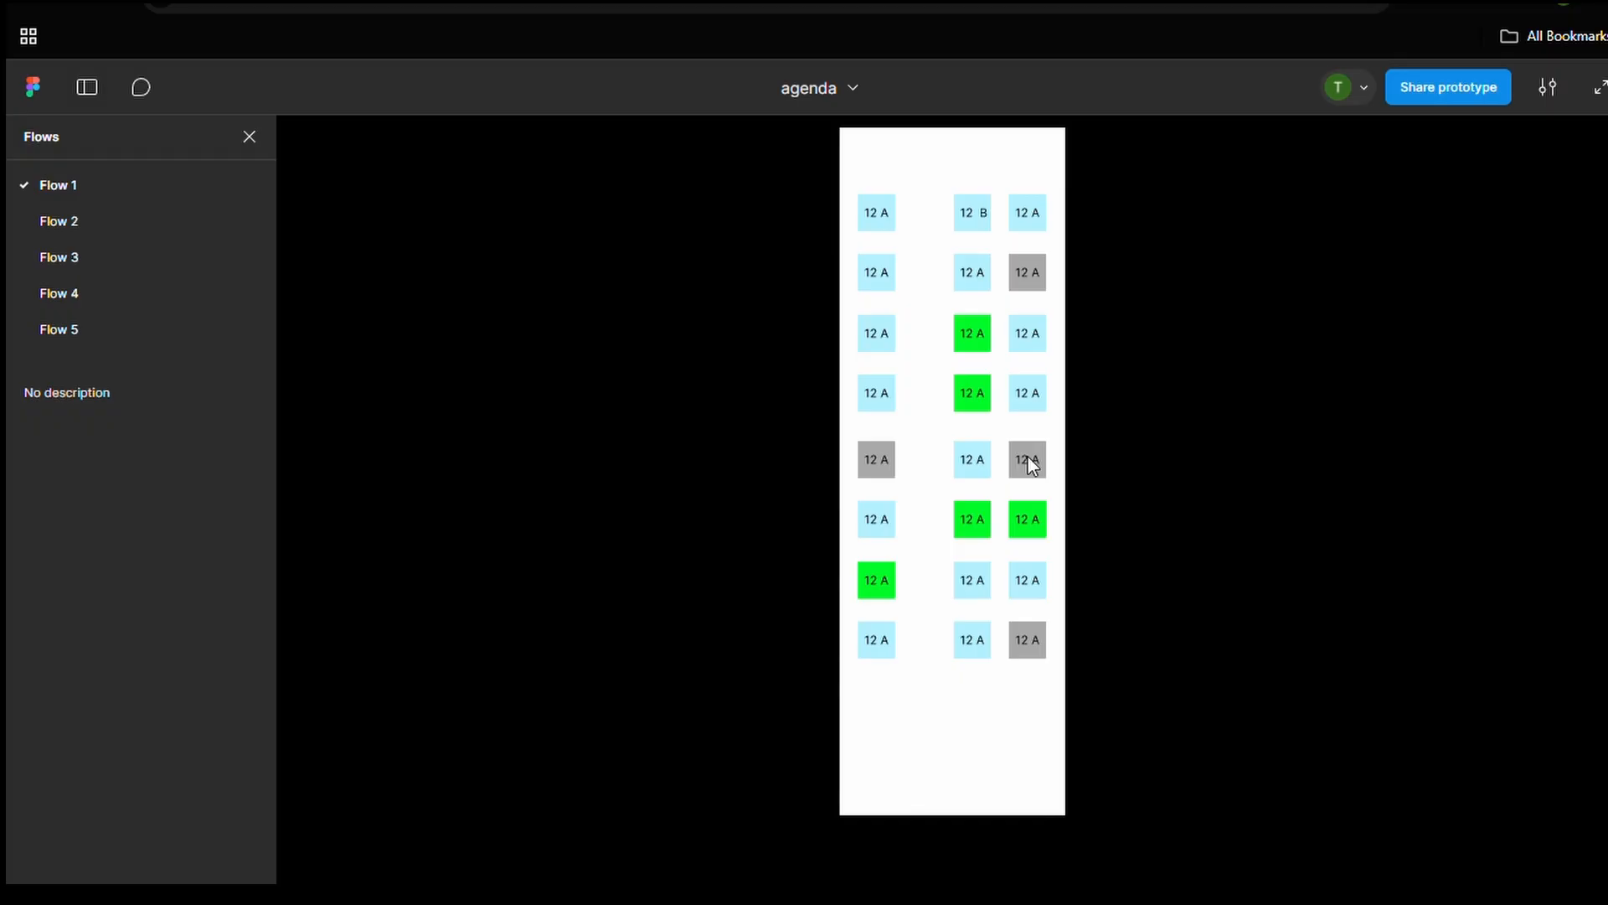
click(974, 400)
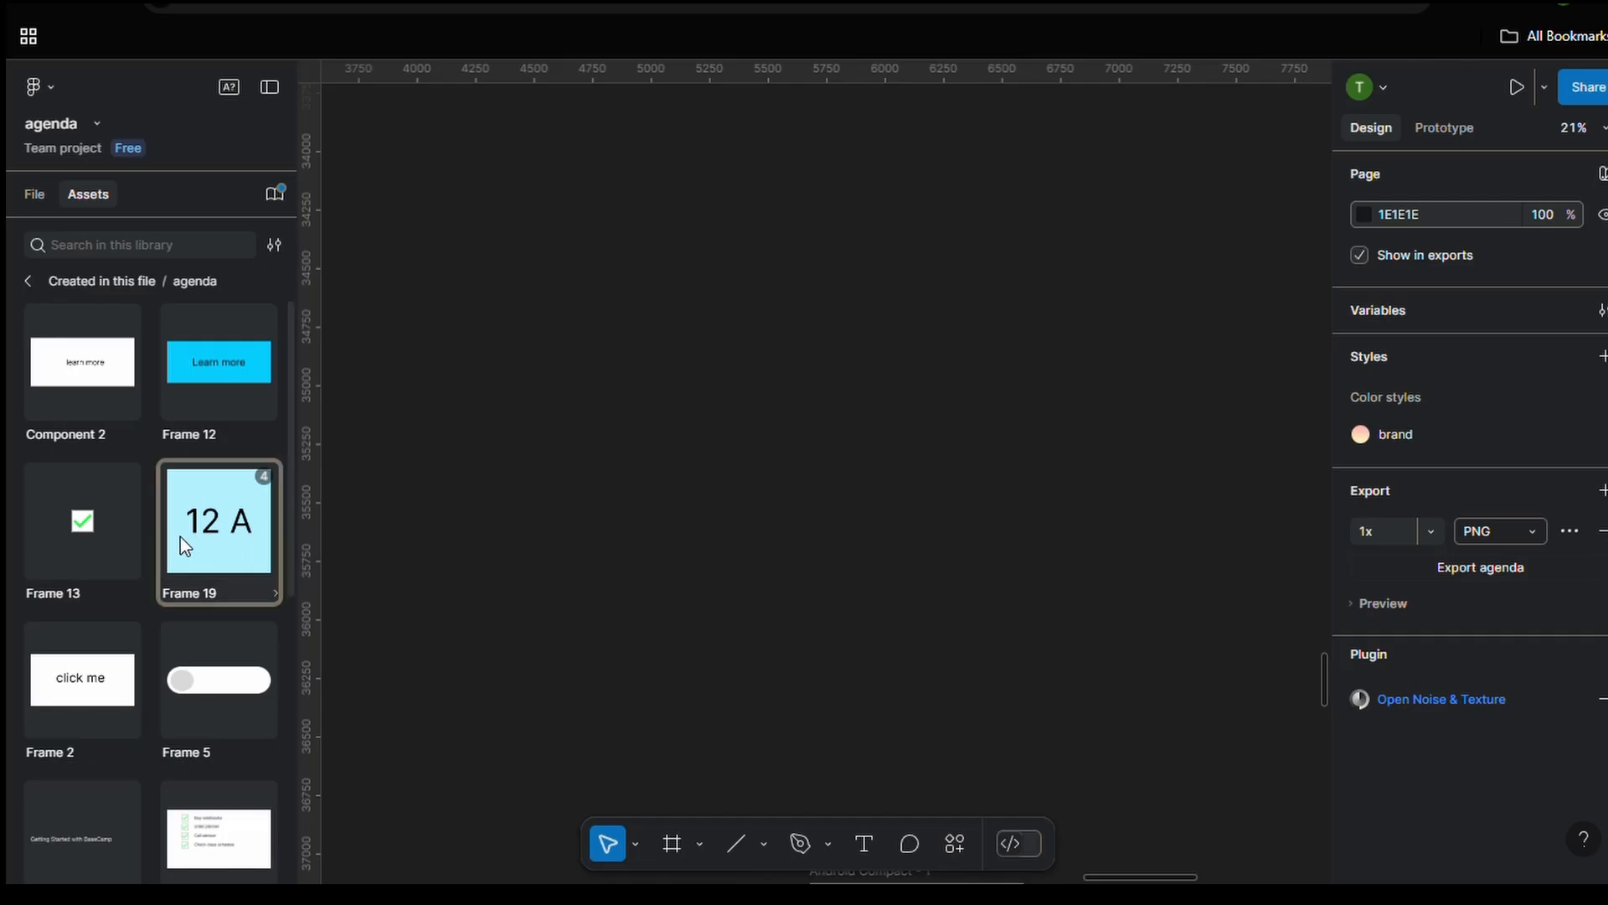
Place an instance of the TV - 1 checklist component from the file's assets on an empty area of the canvas
scroll(182, 533, down, 3)
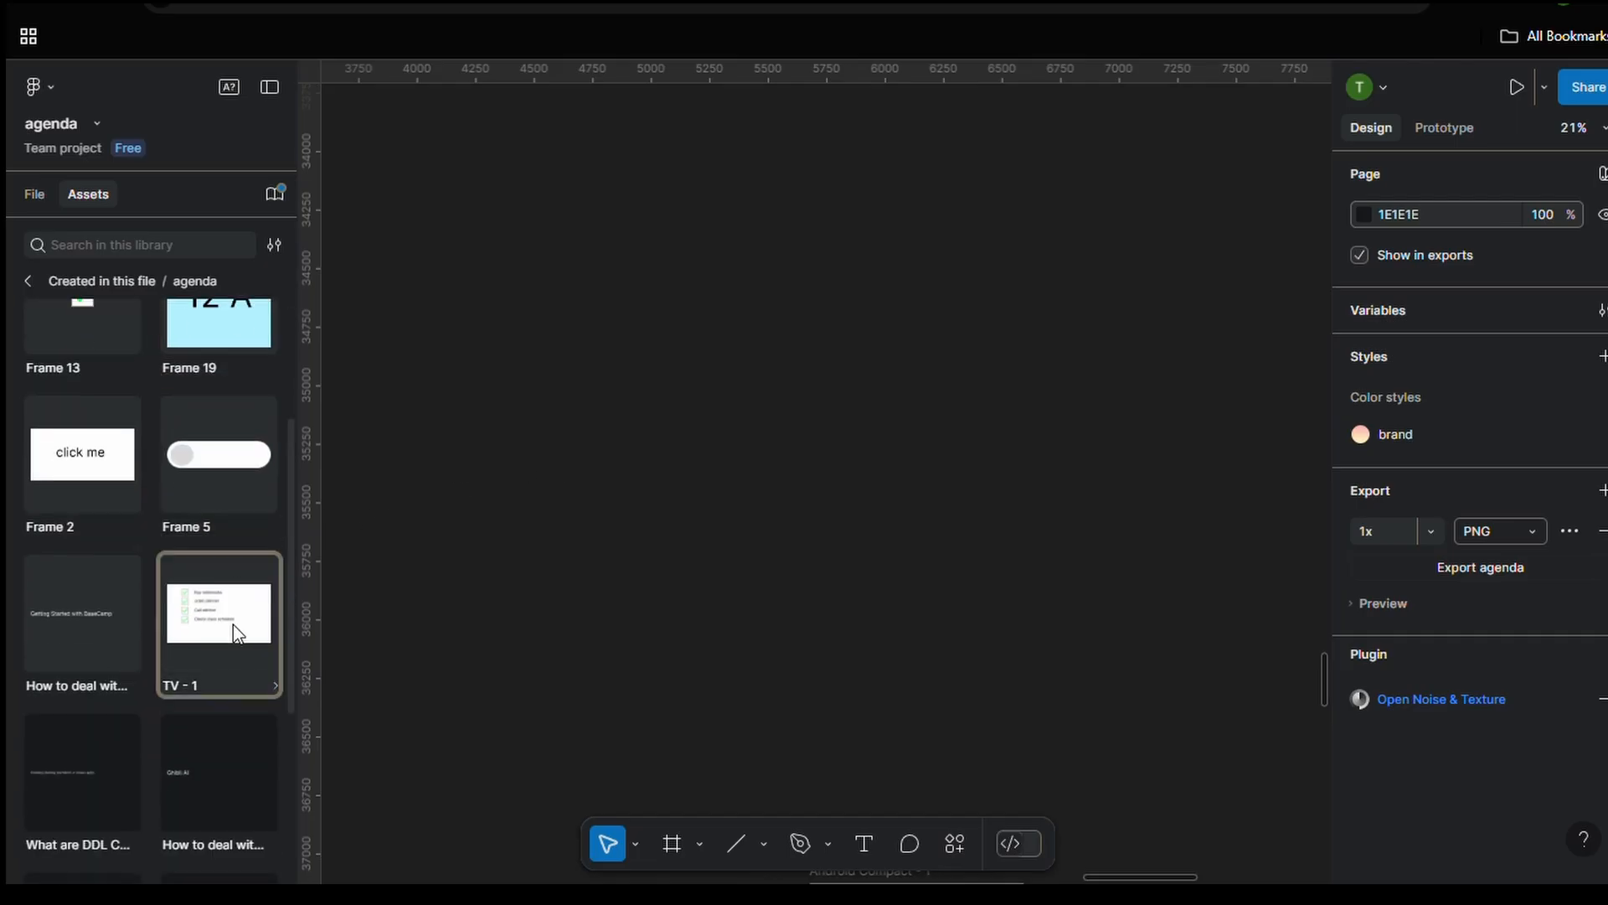
drag(201, 641, 715, 492)
scroll(716, 493, up, 5)
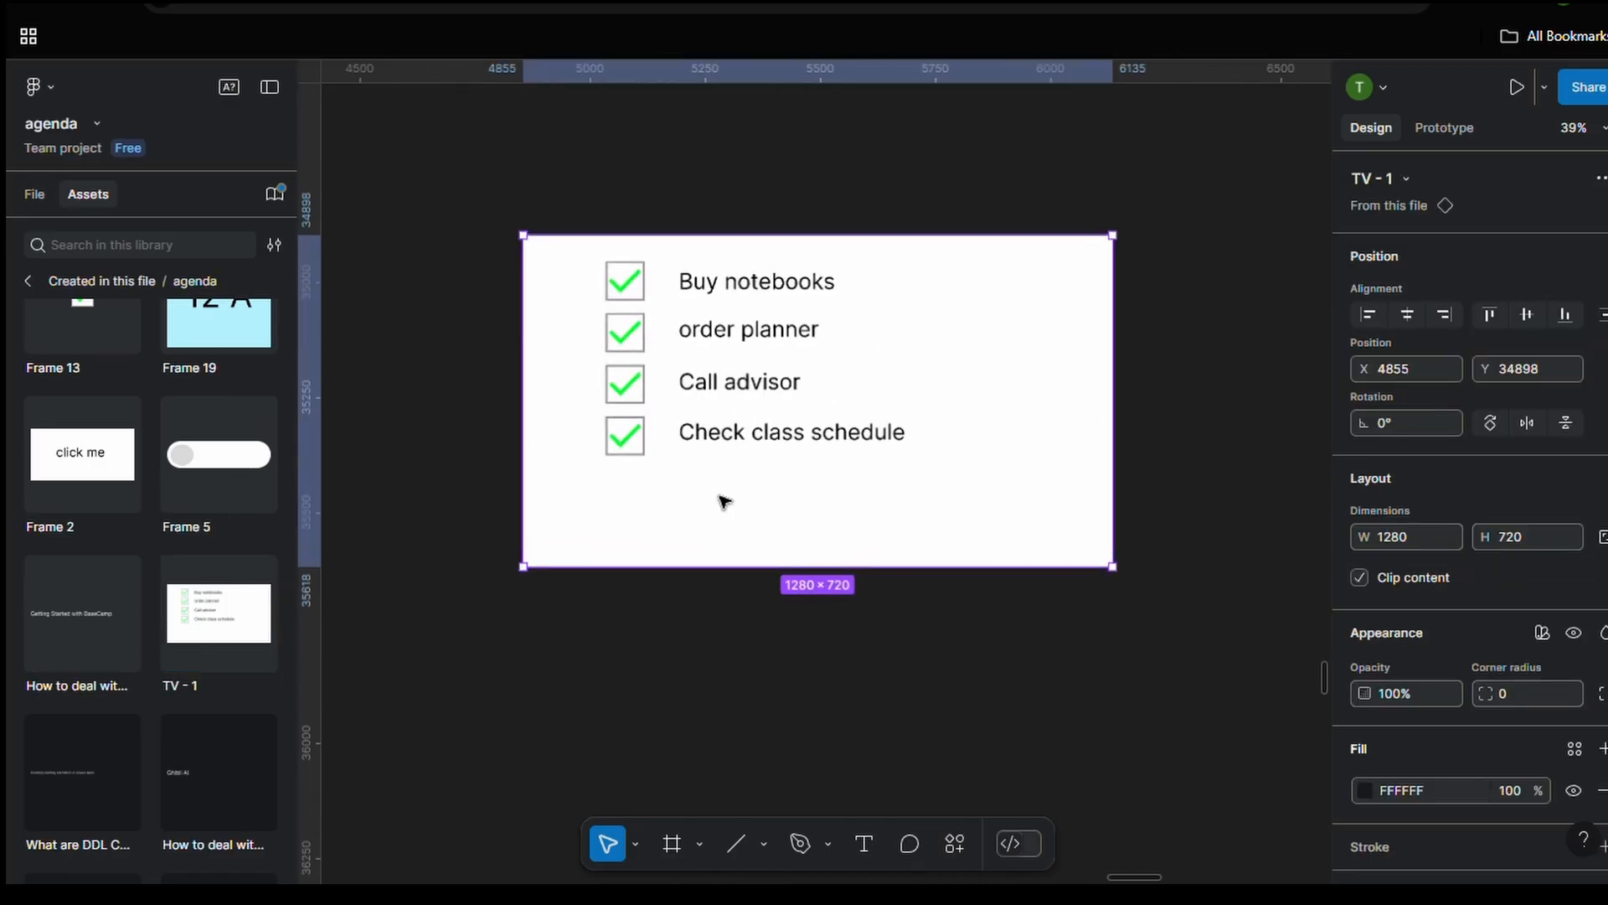
scroll(889, 642, up, 1)
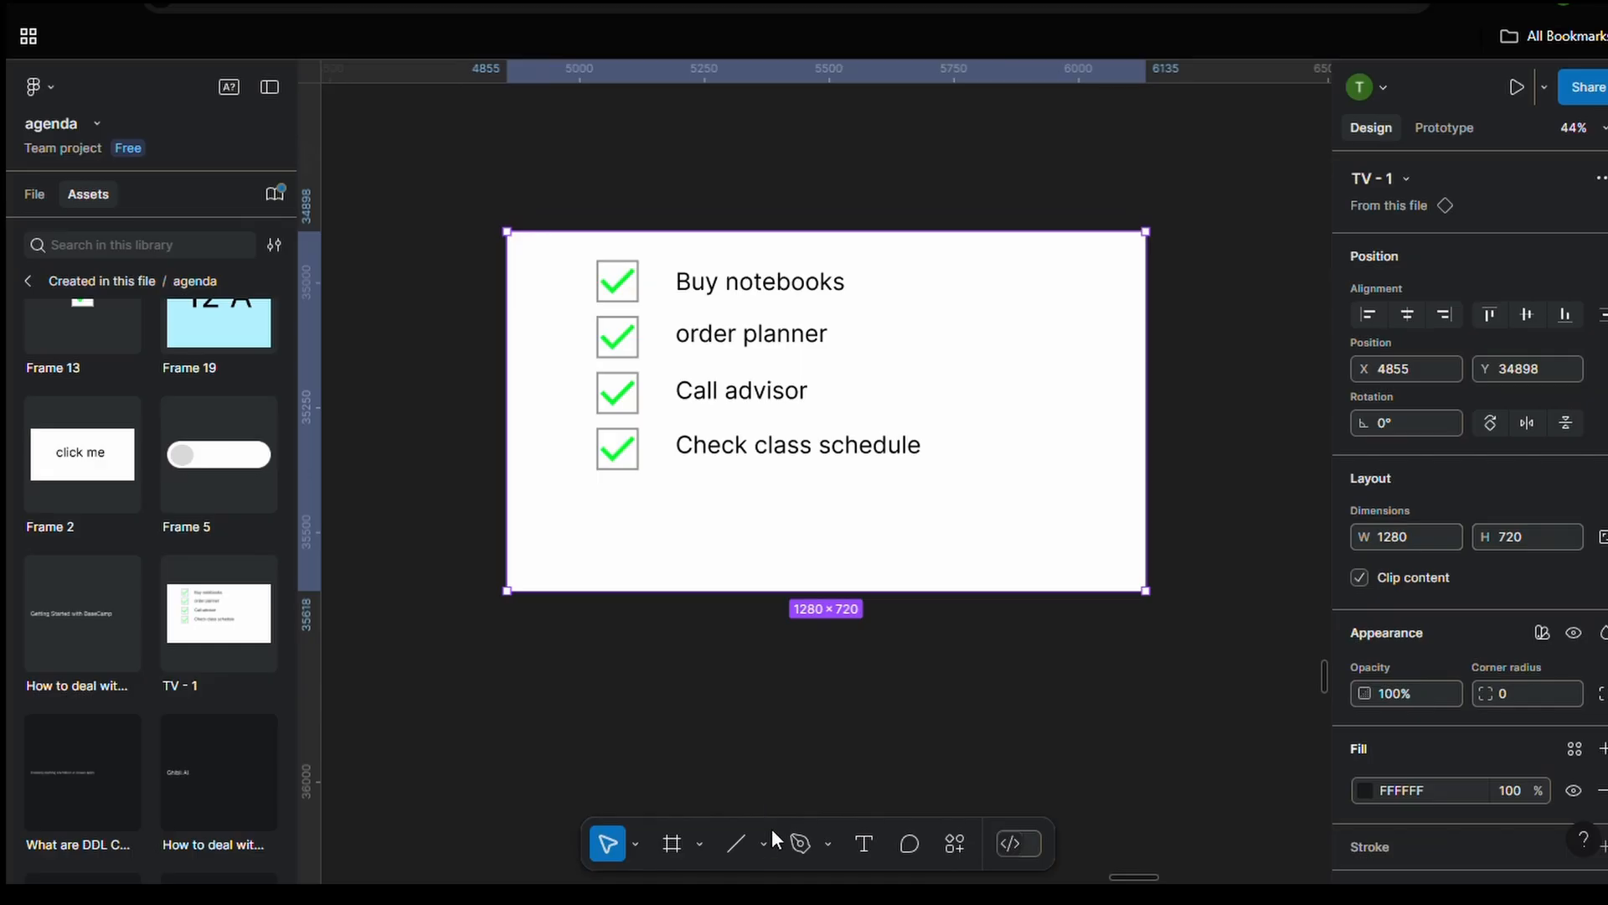
Change the first checklist item's text in the new instance to "Pick up suit from dry cleaner."
click(727, 289)
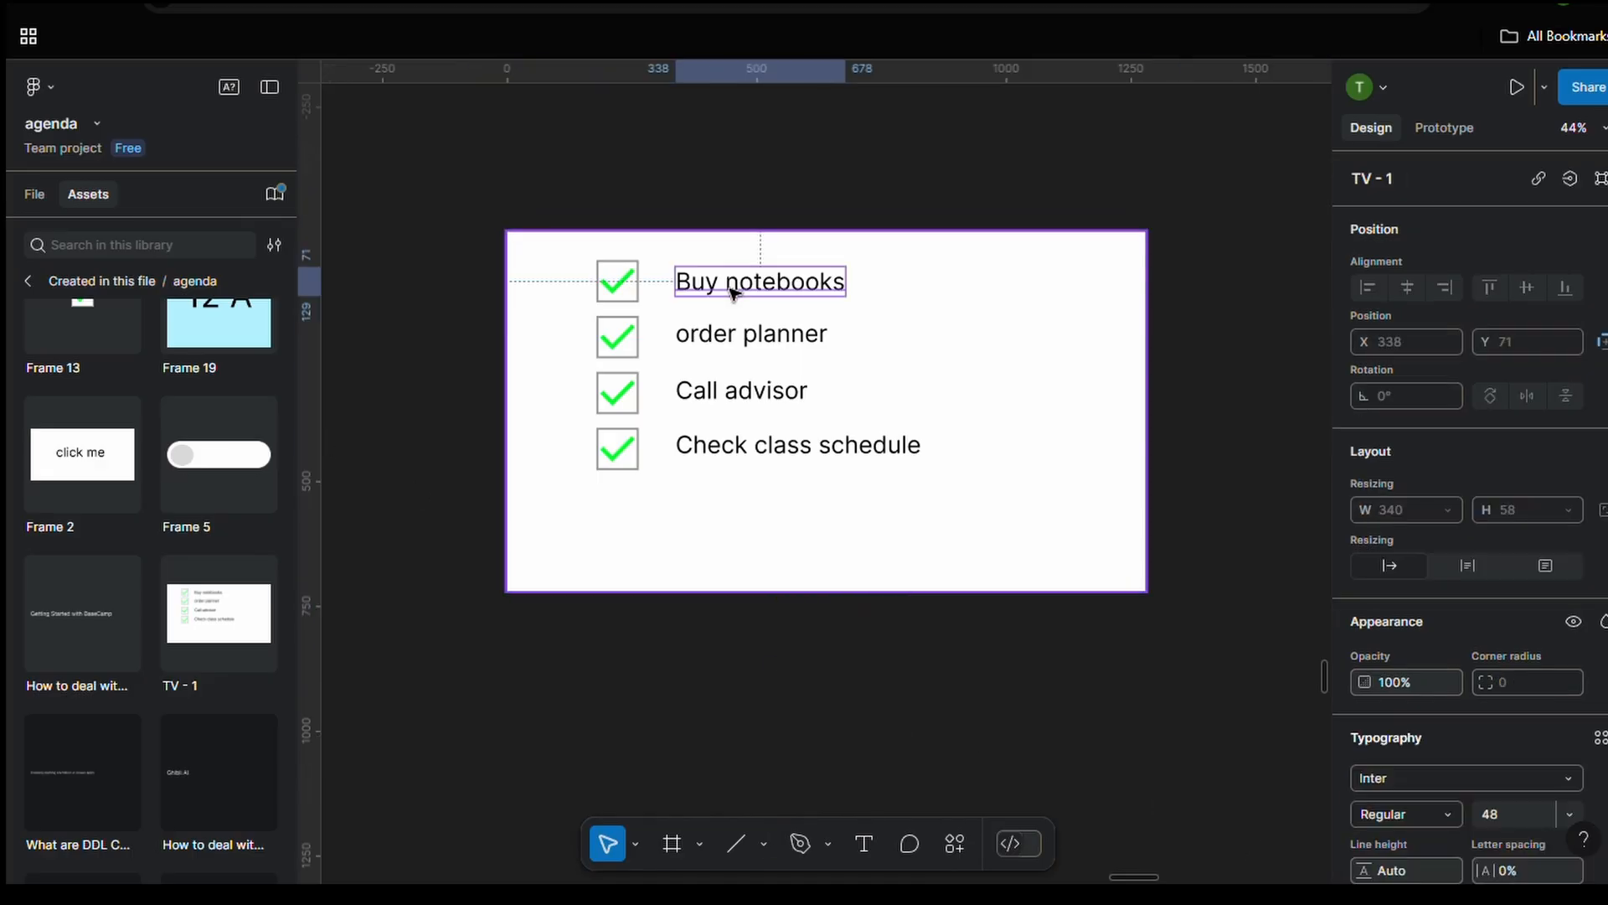
key(Return)
text(Pick)
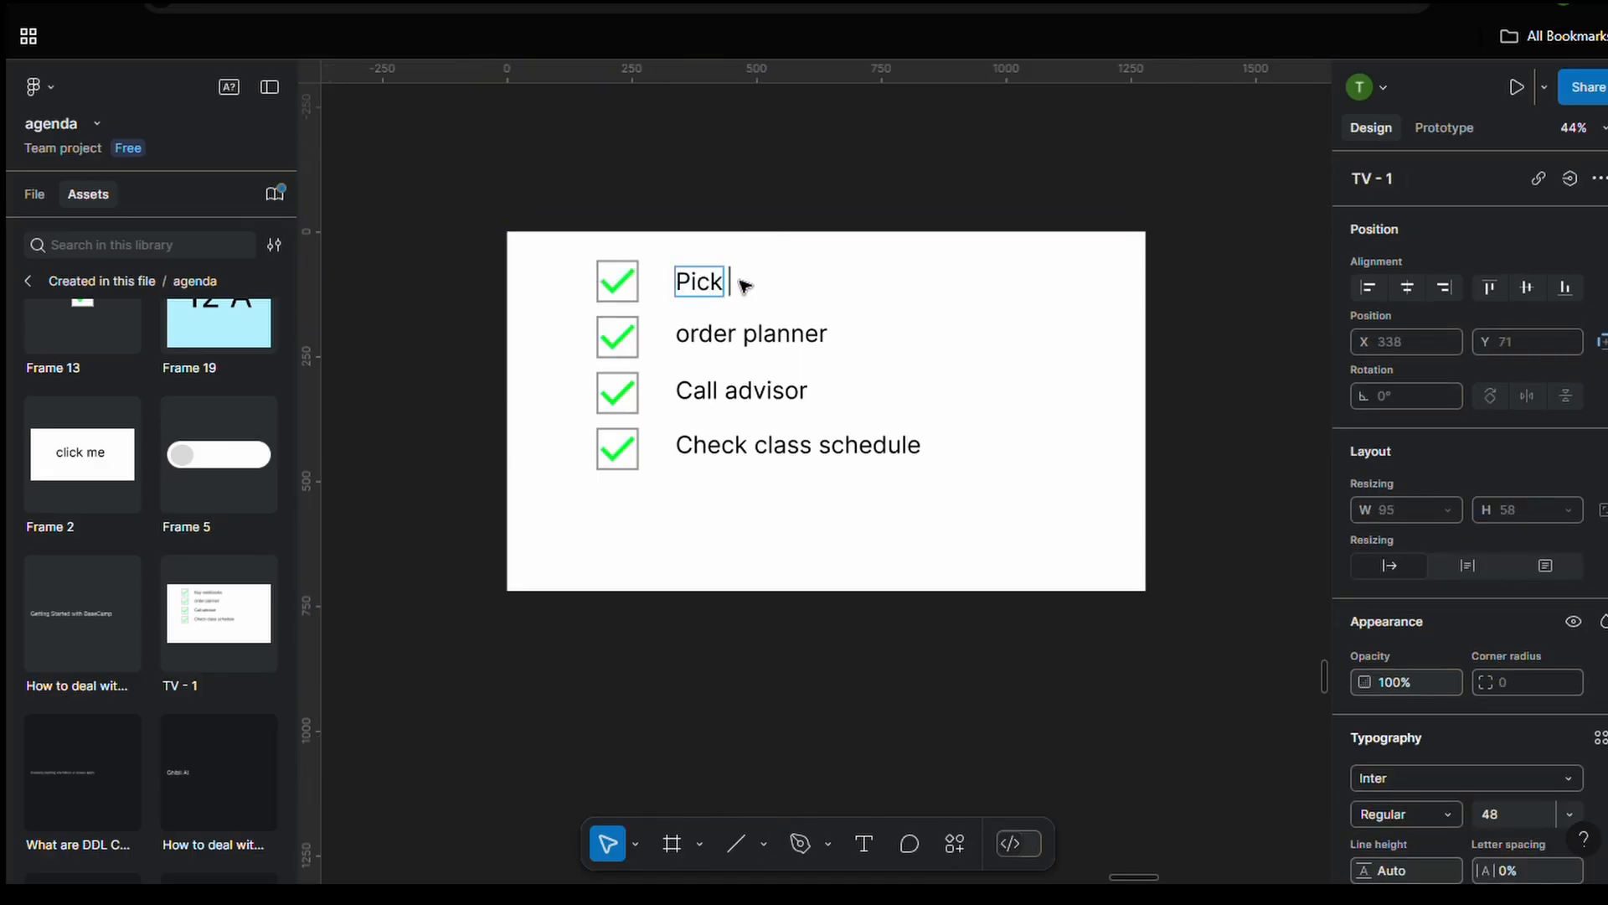
text( up suit fro)
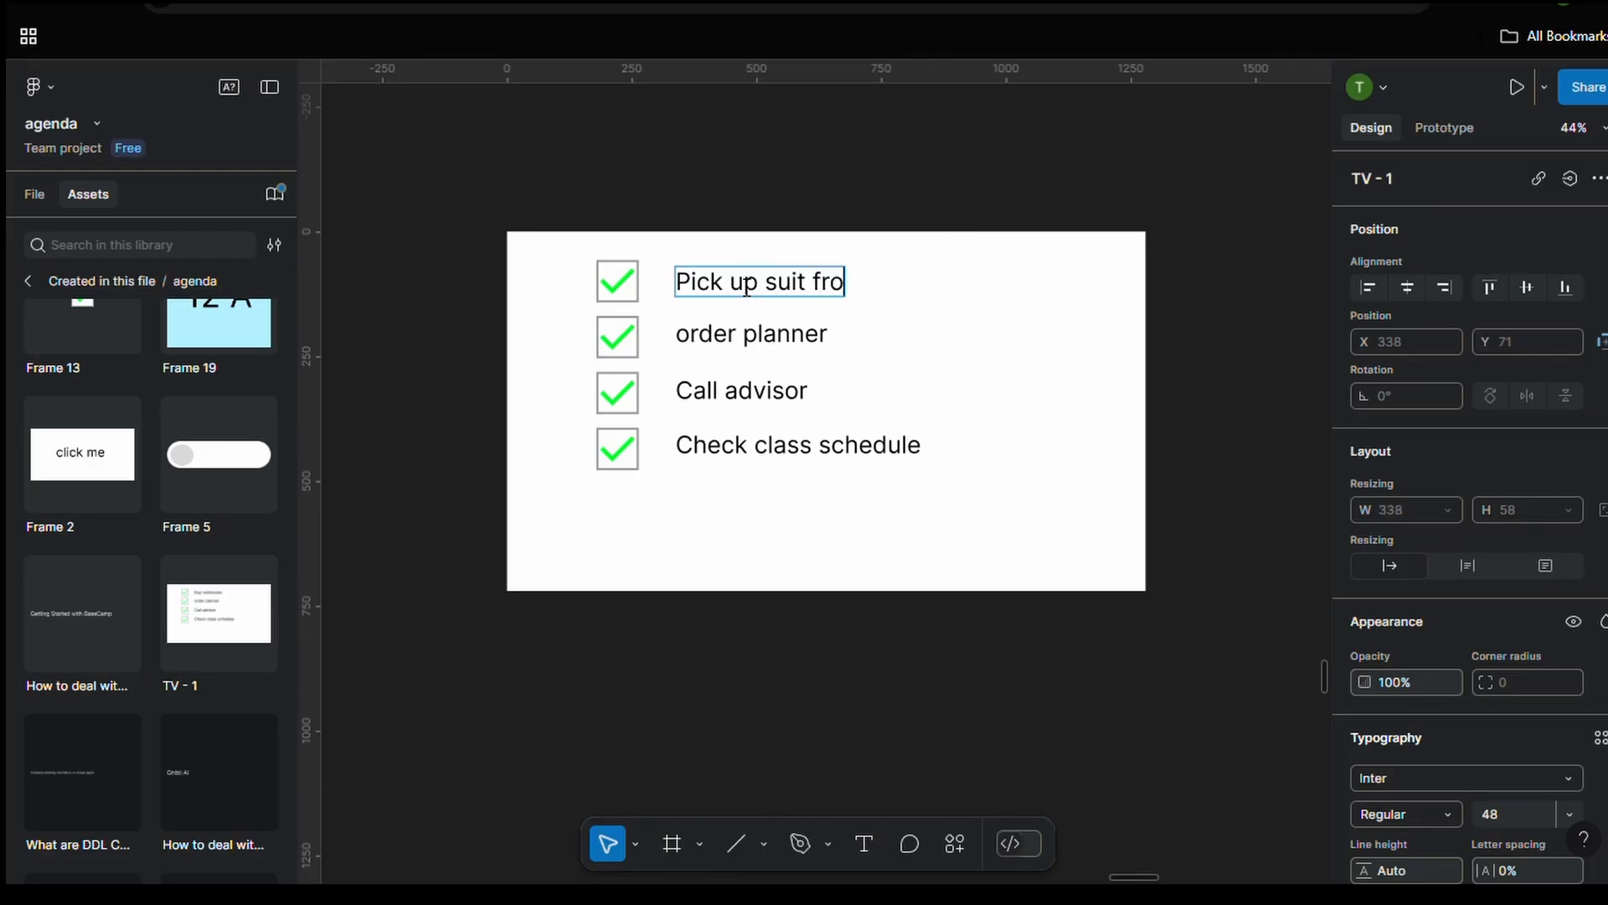
text(m dry cleaner.)
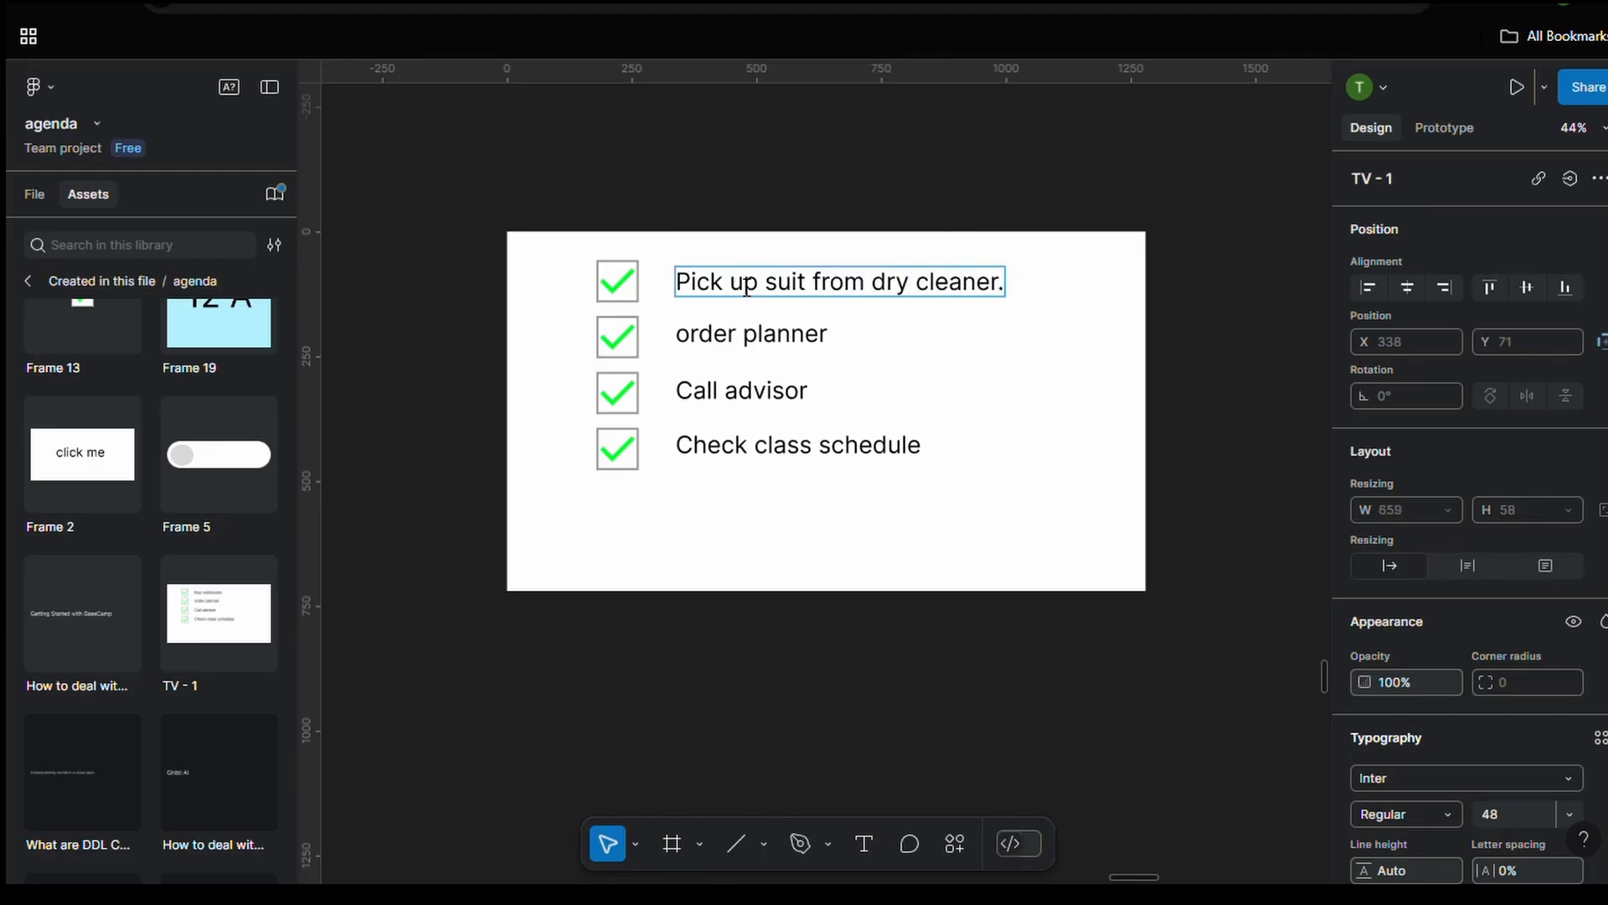
key(Escape)
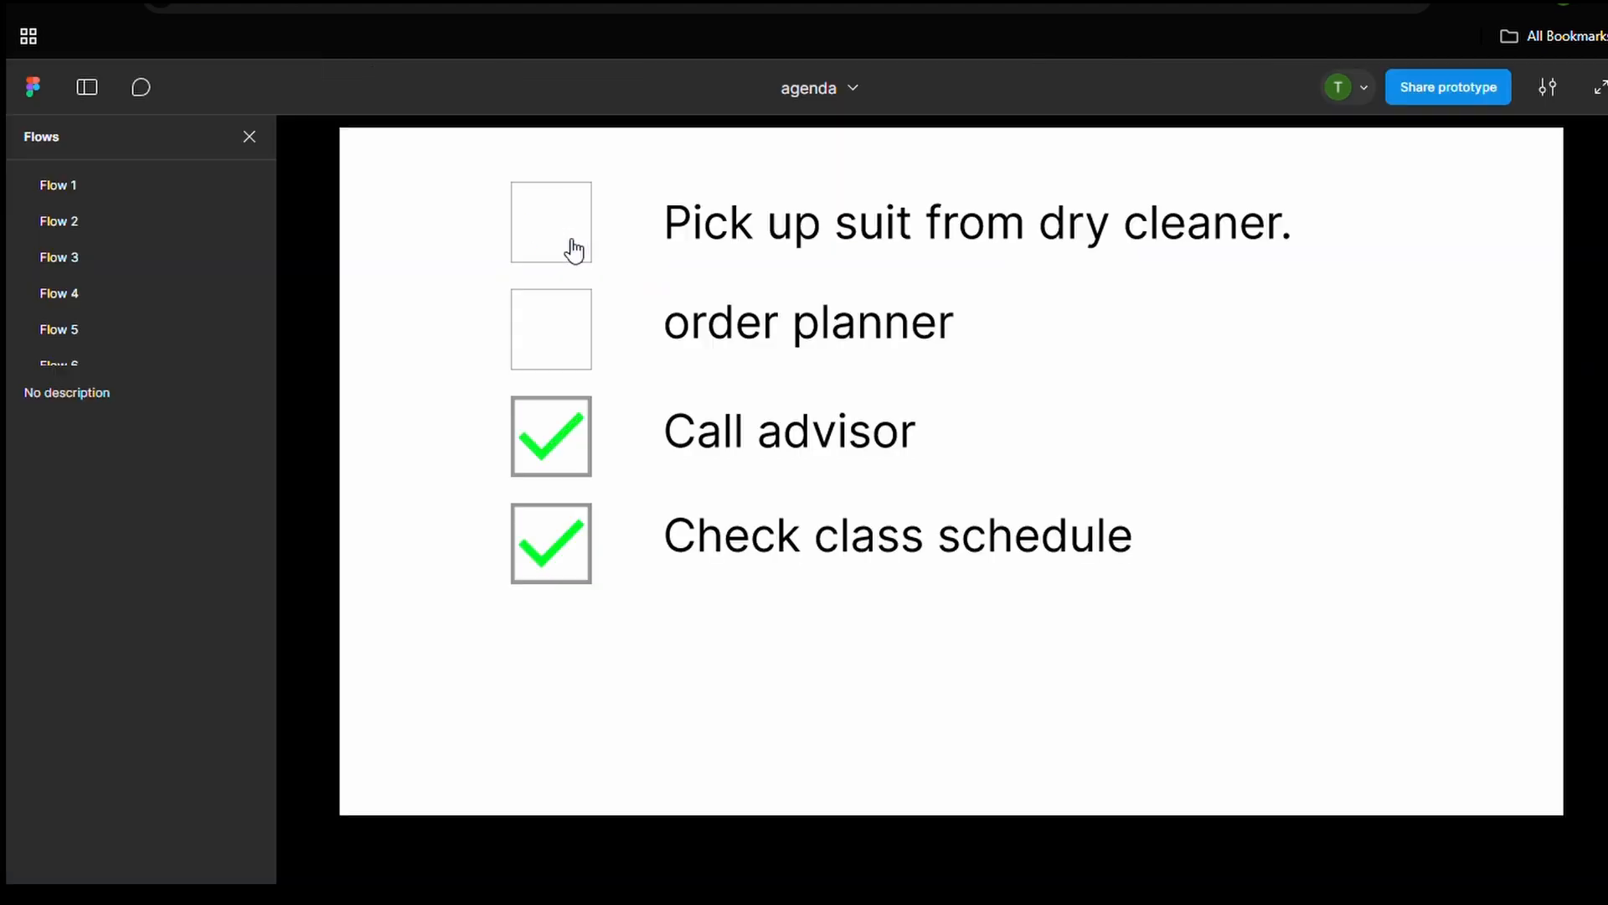
Toggle the four checkboxes on and off in the checklist instance's prototype to test their interaction
click(567, 251)
click(565, 430)
click(580, 538)
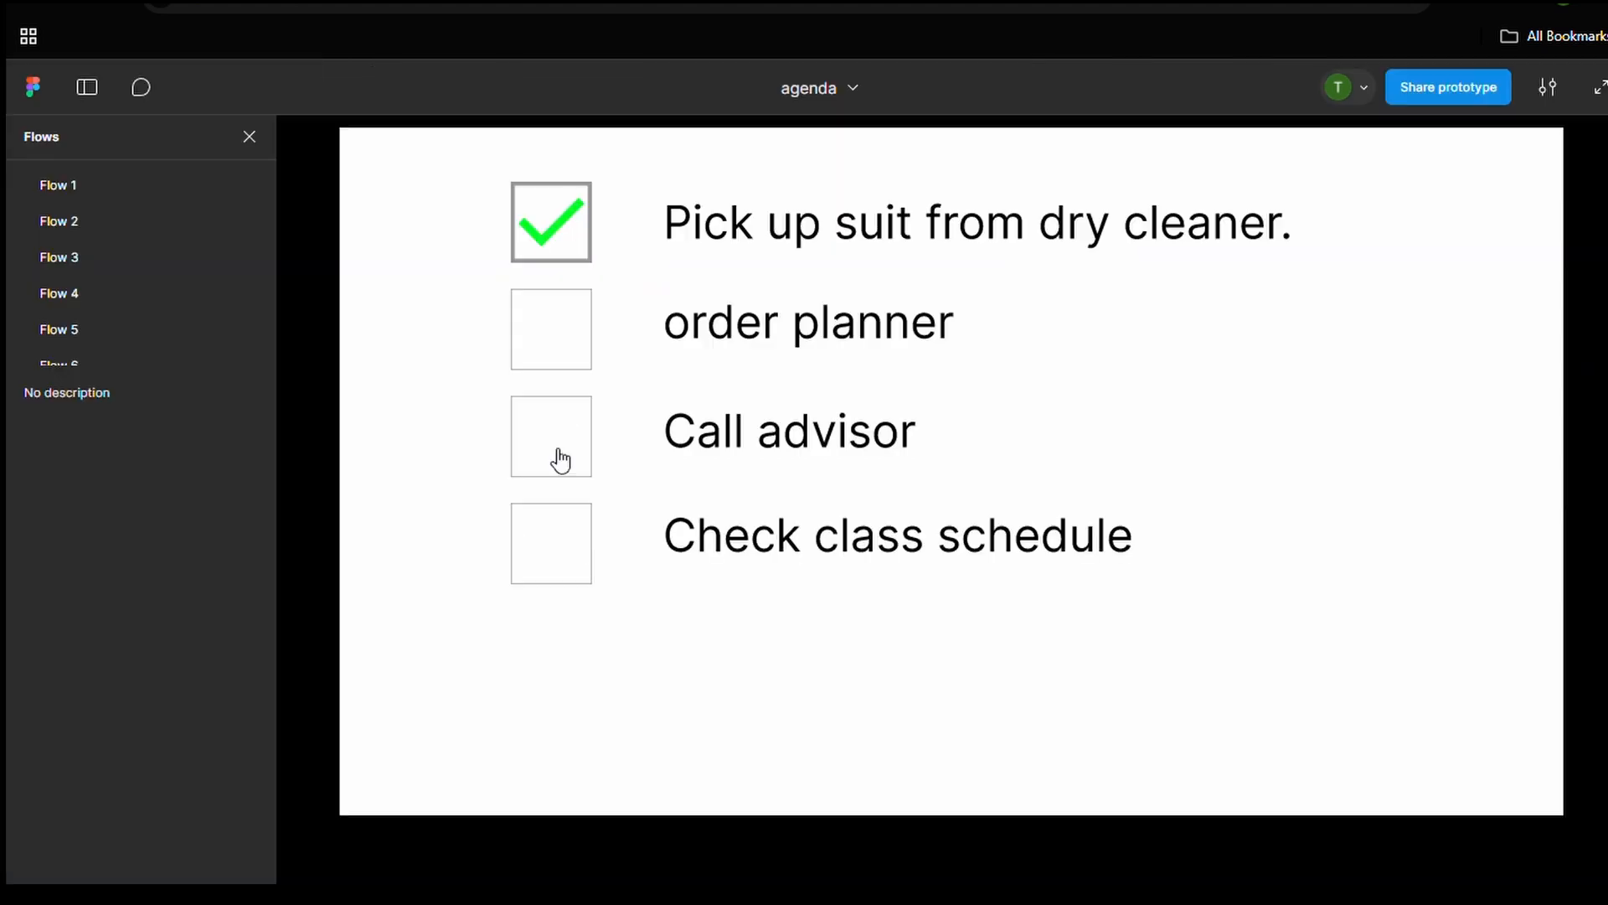
click(575, 352)
click(581, 429)
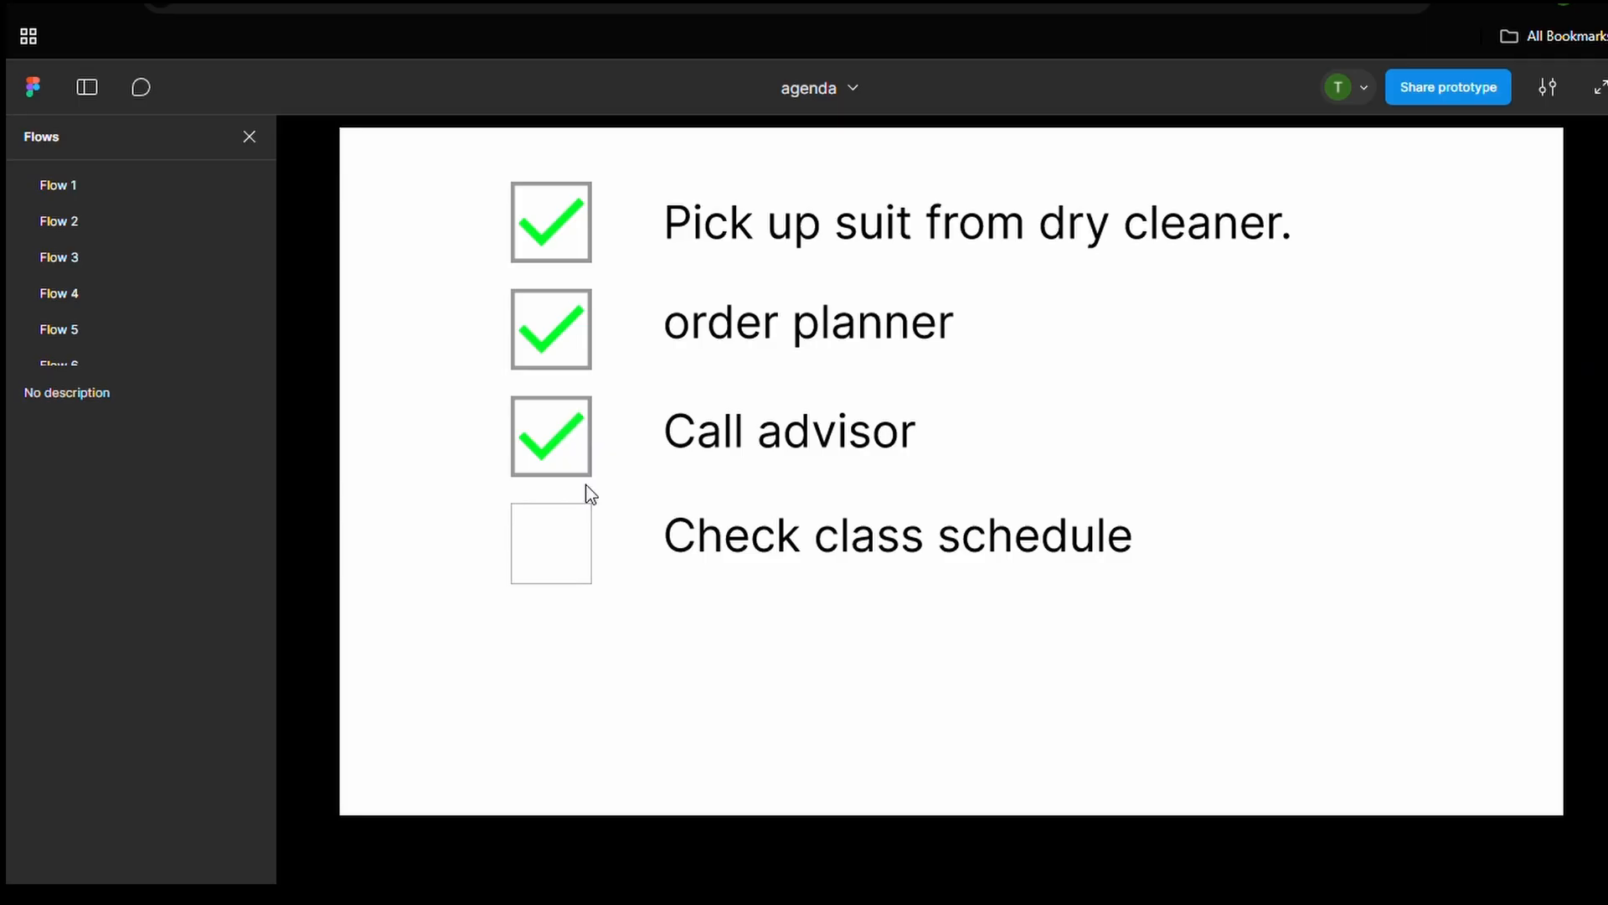
click(576, 523)
click(591, 358)
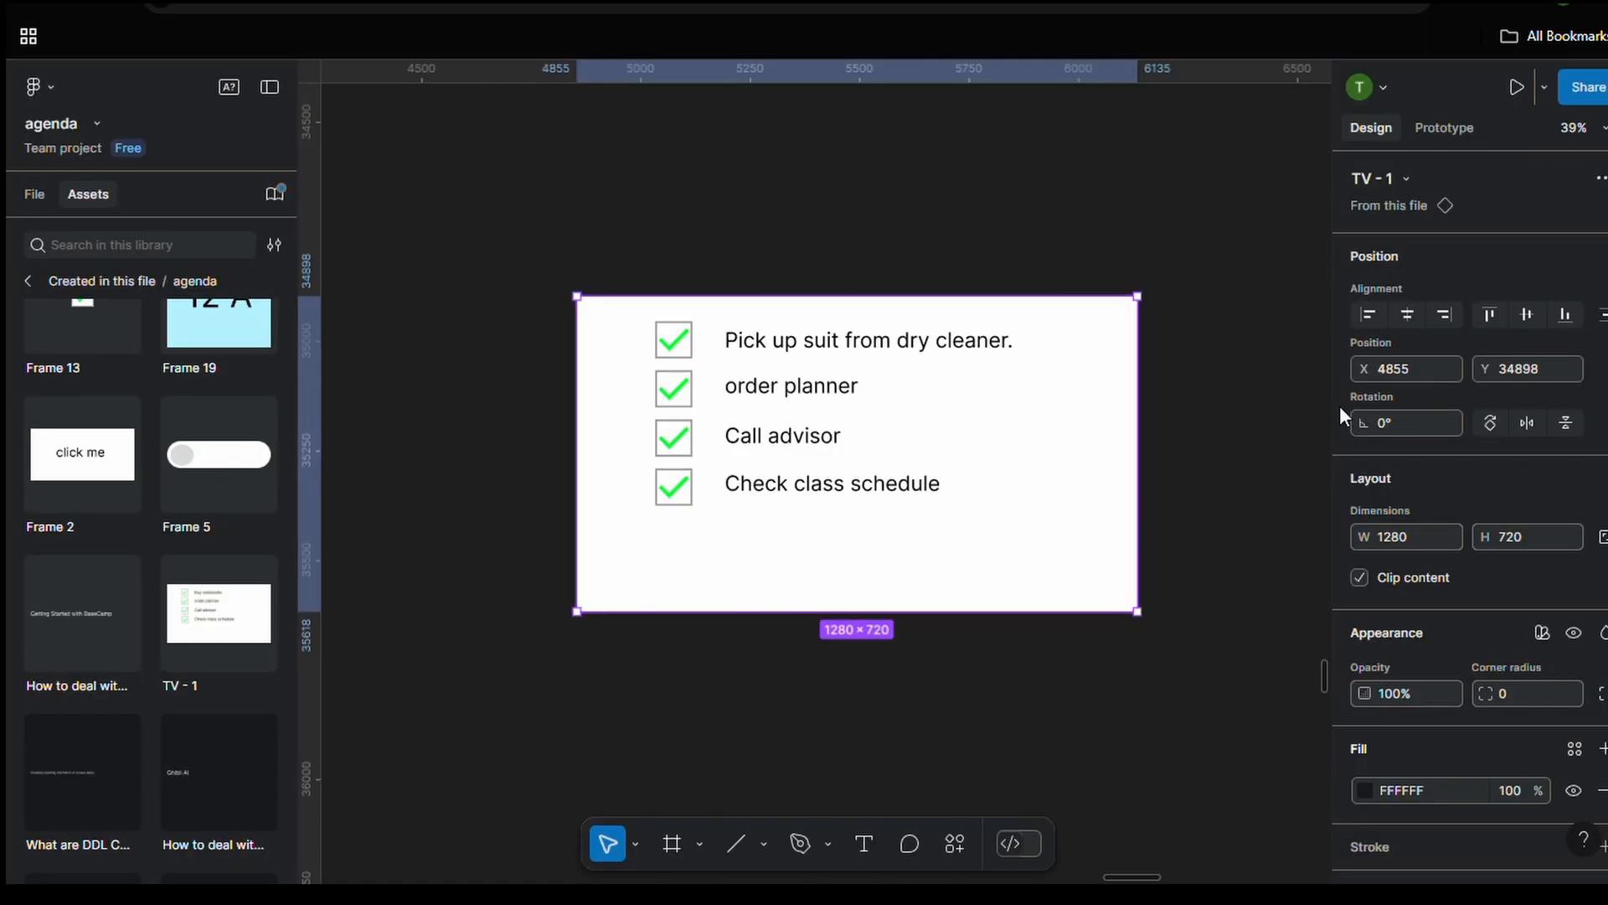
Change the checklist instance's background fill to the grey B1ADAD
click(1365, 790)
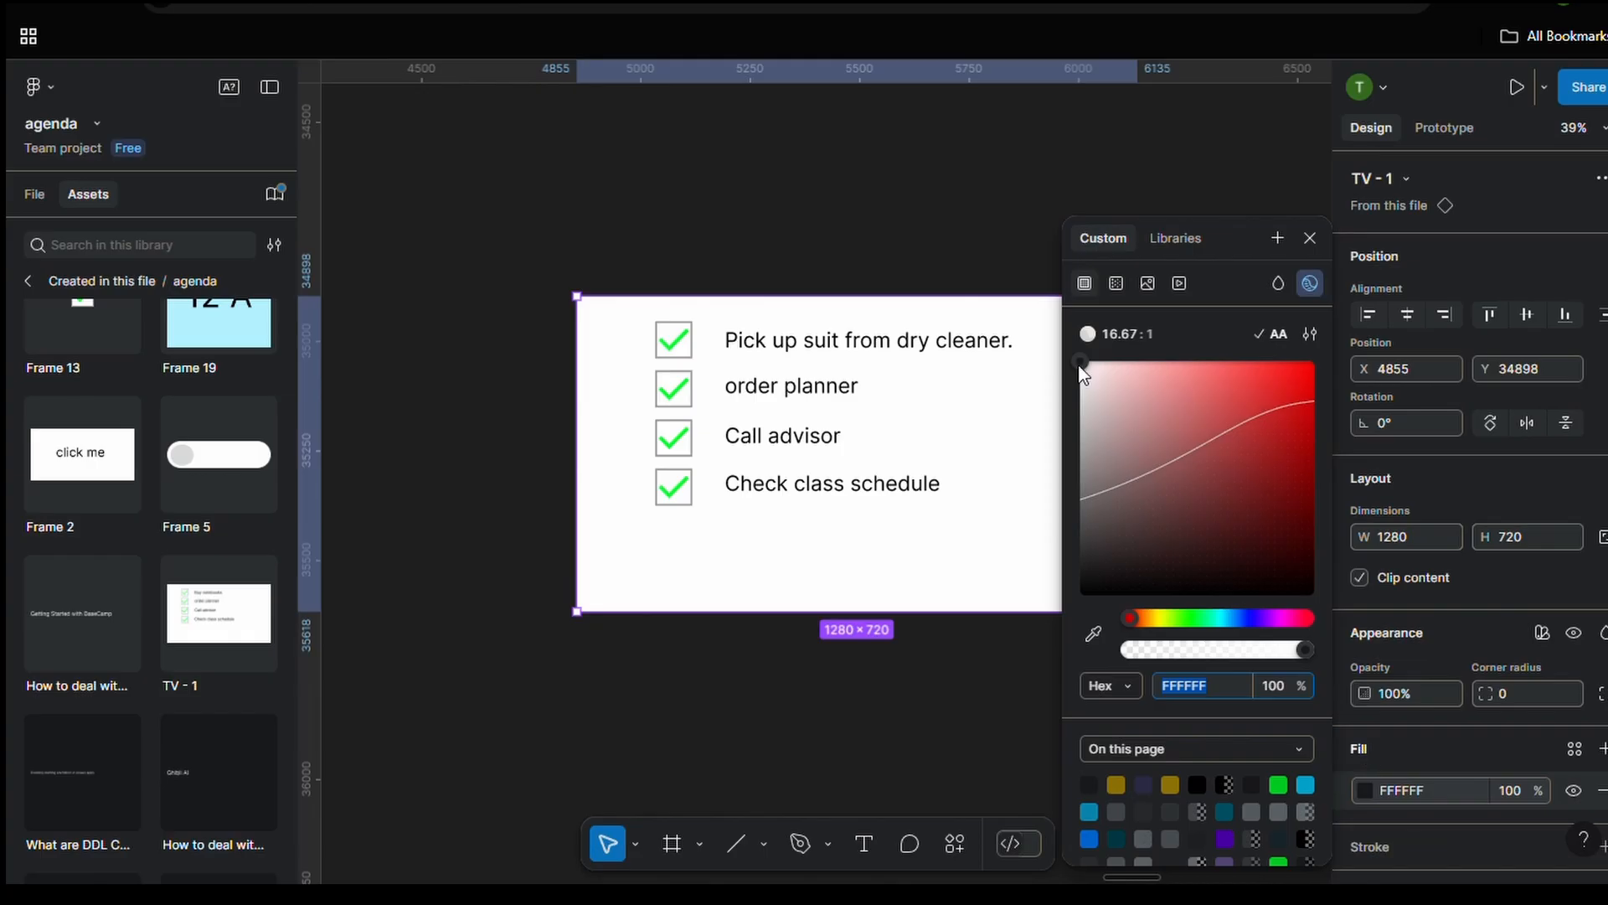
drag(1084, 397, 1086, 435)
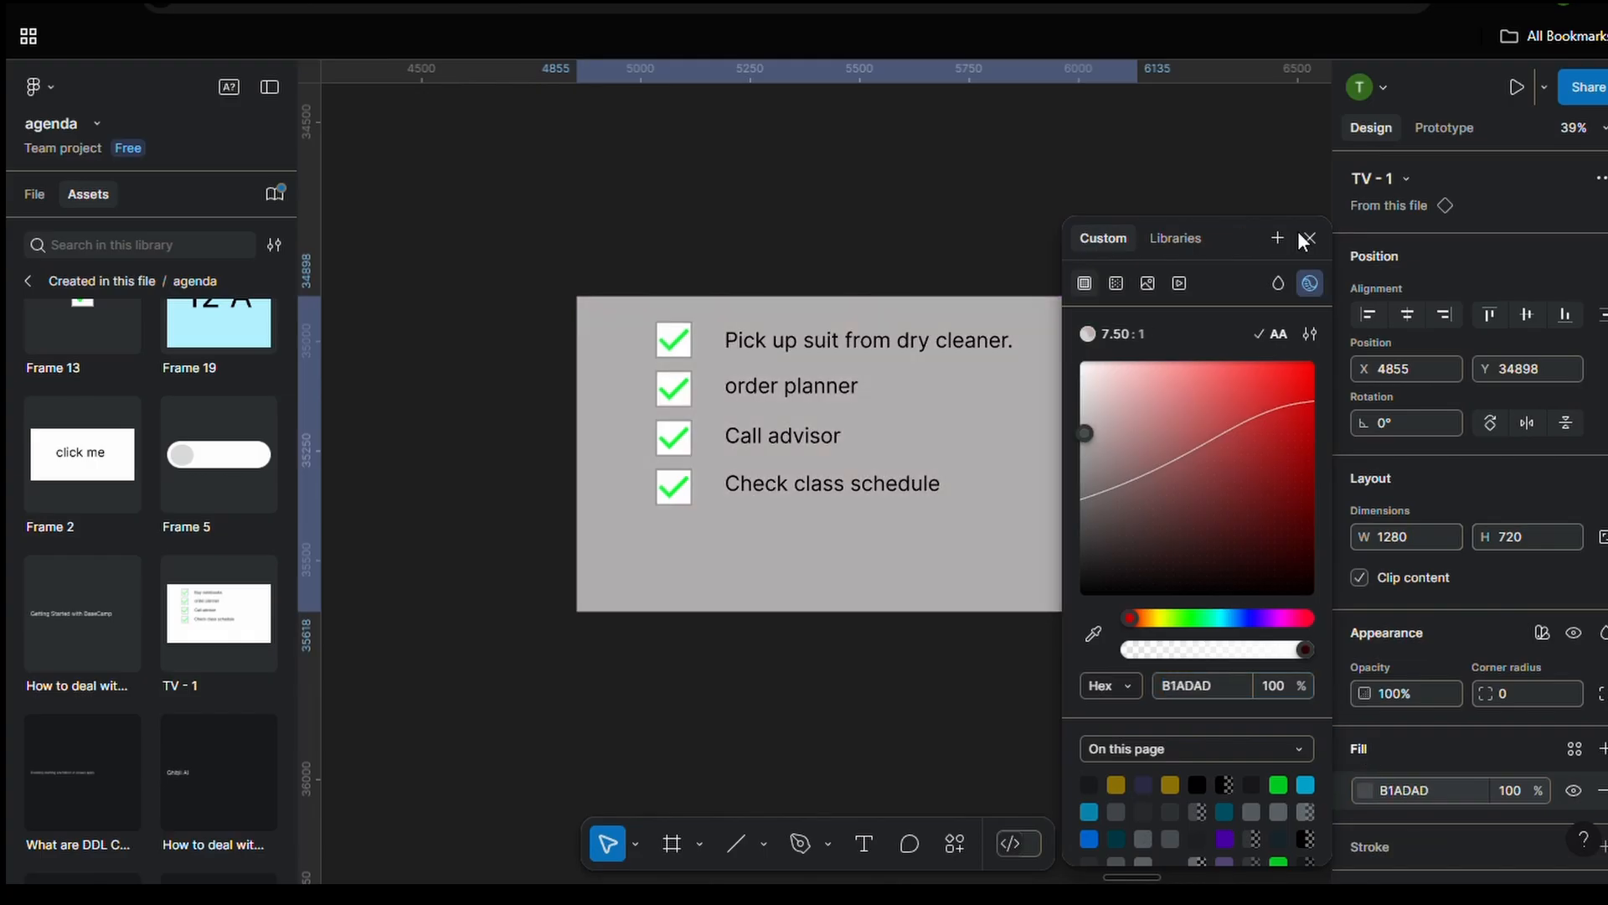
click(1309, 238)
scroll(963, 434, up, 3)
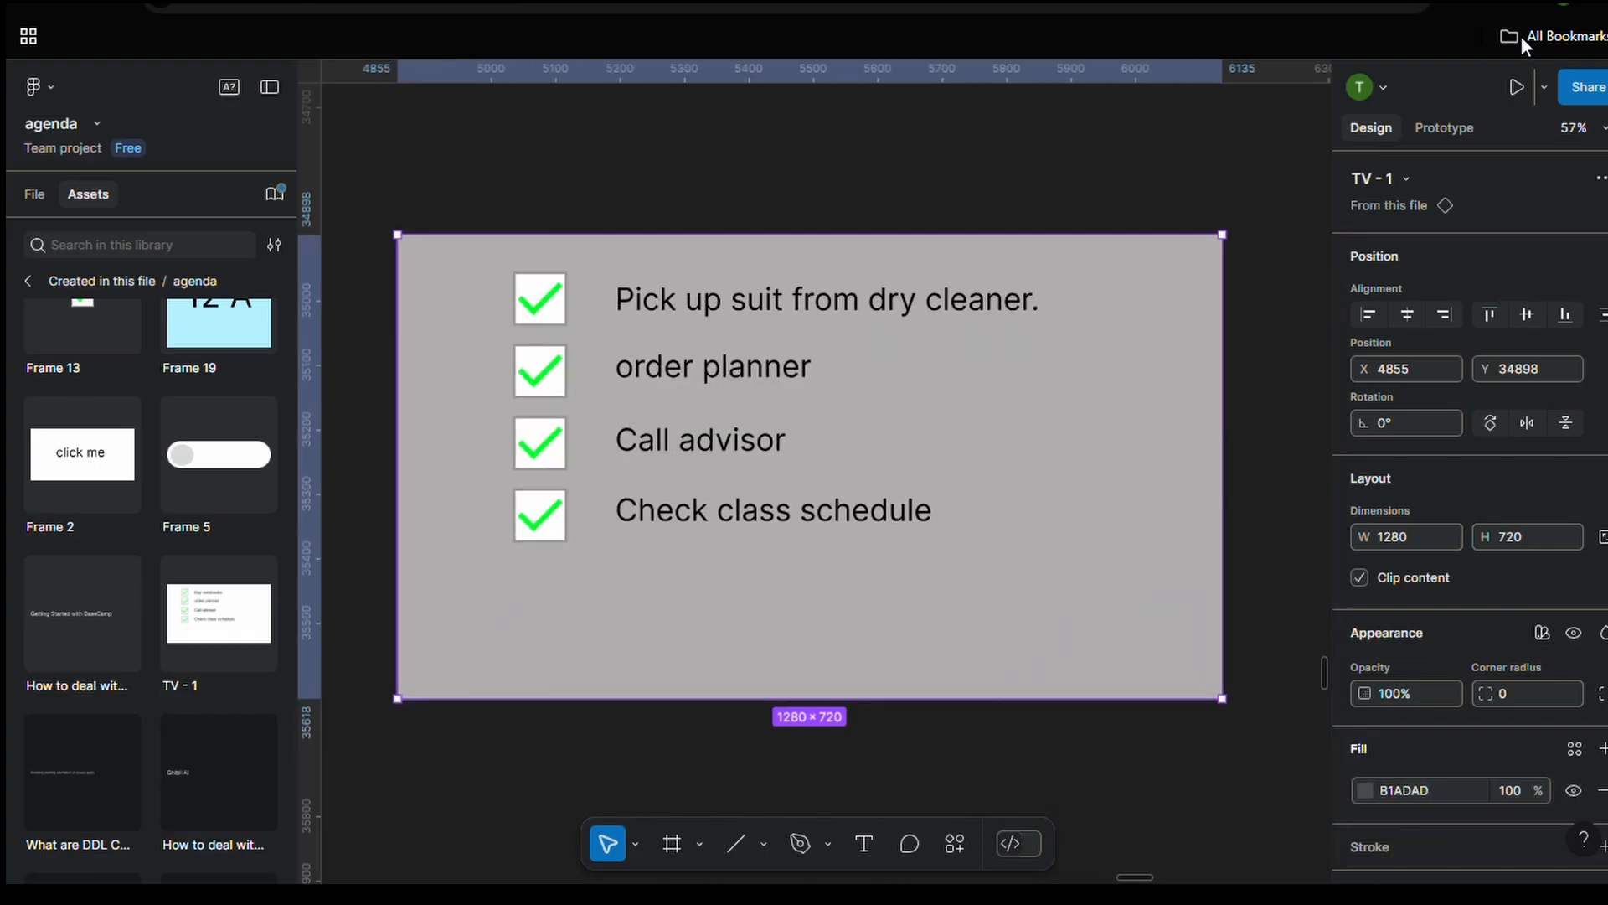